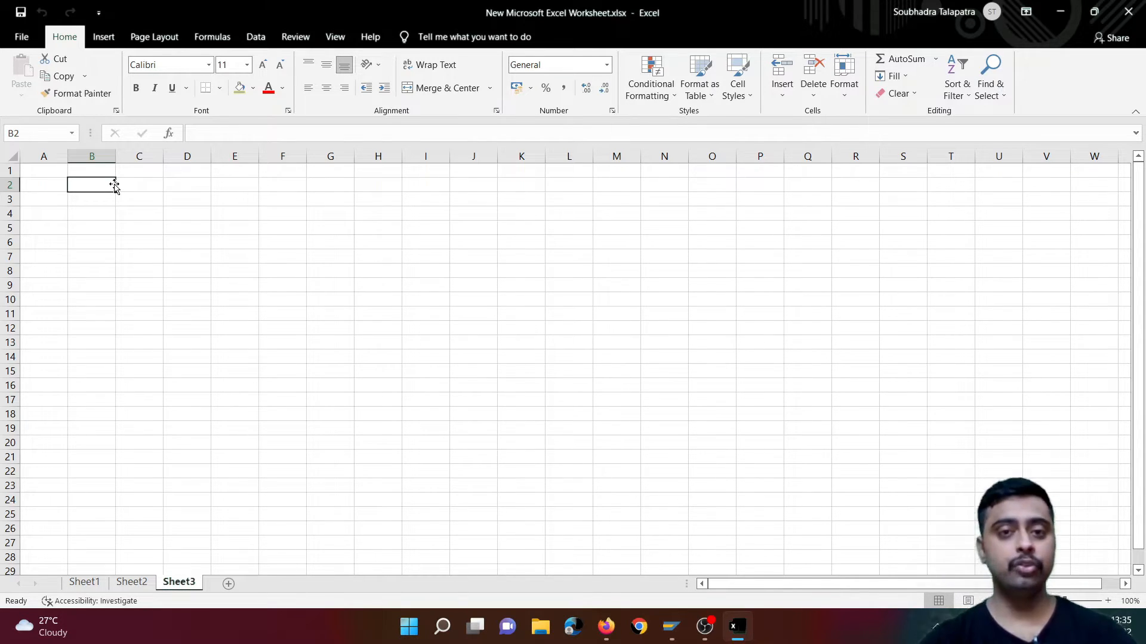
- Enter "Bank Ac Dr" in cell F3 and "Customer Ac Cr" in cell F4 of Sheet3
{"action": "left_click", "coordinate": [282, 203]}
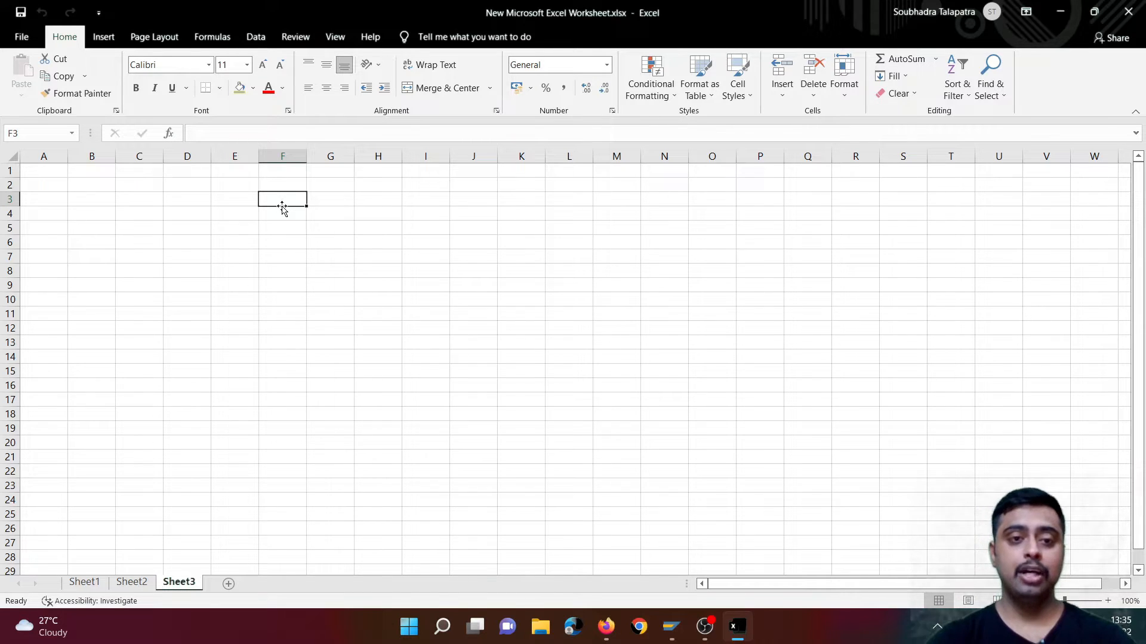
{"action": "type", "text": "Bank "}
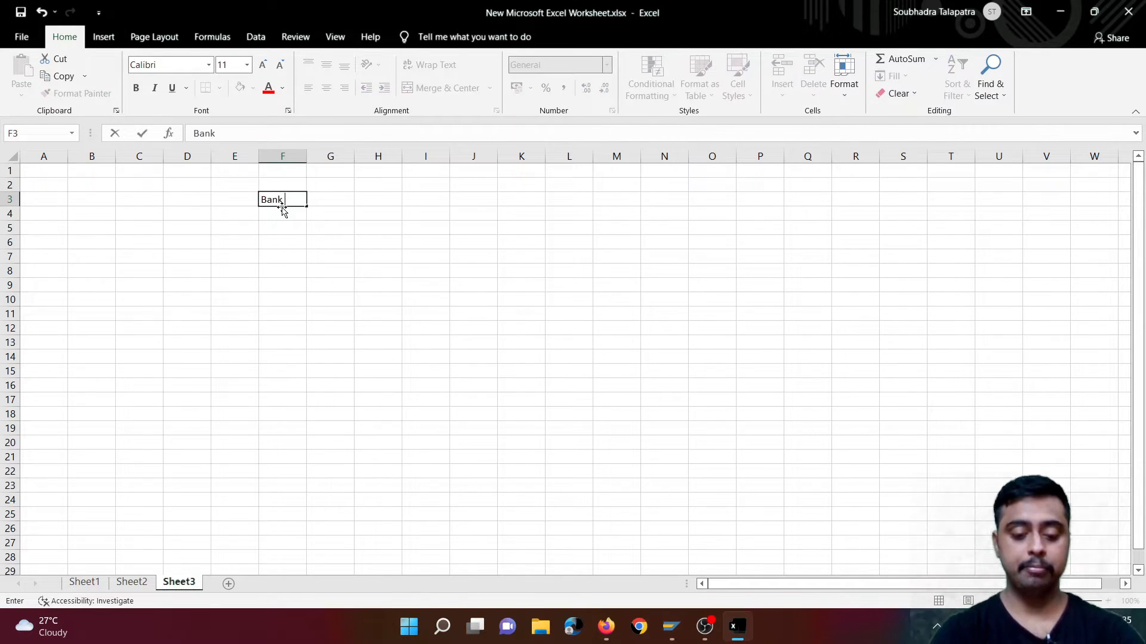
{"action": "type", "text": "Ac Dr"}
{"action": "key", "text": "Return"}
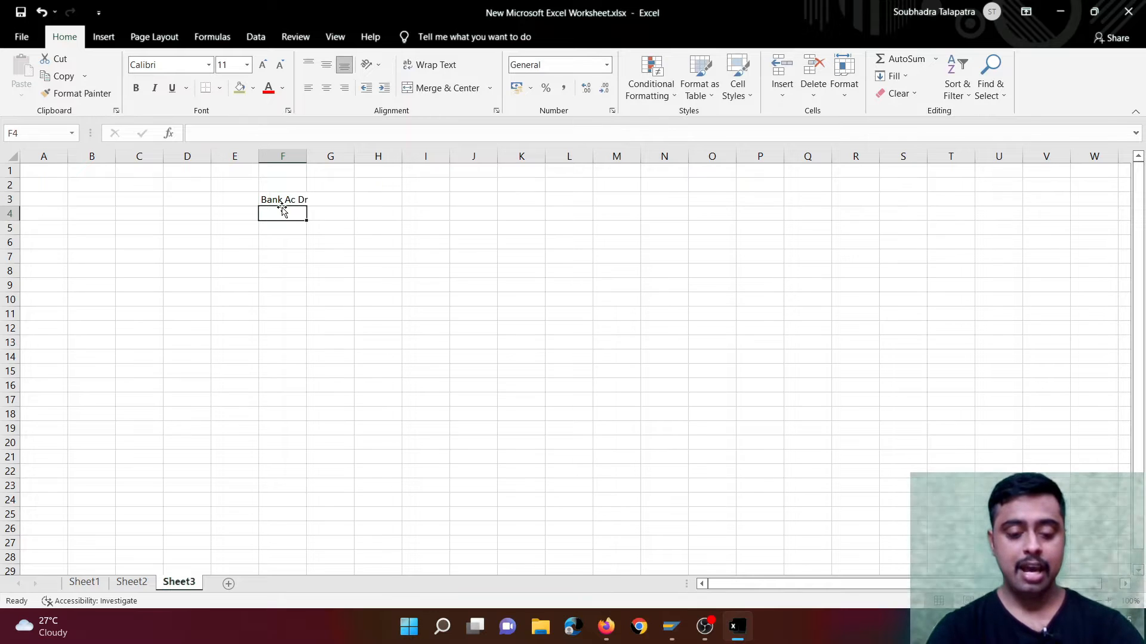
{"action": "type", "text": "Customer Ac D"}
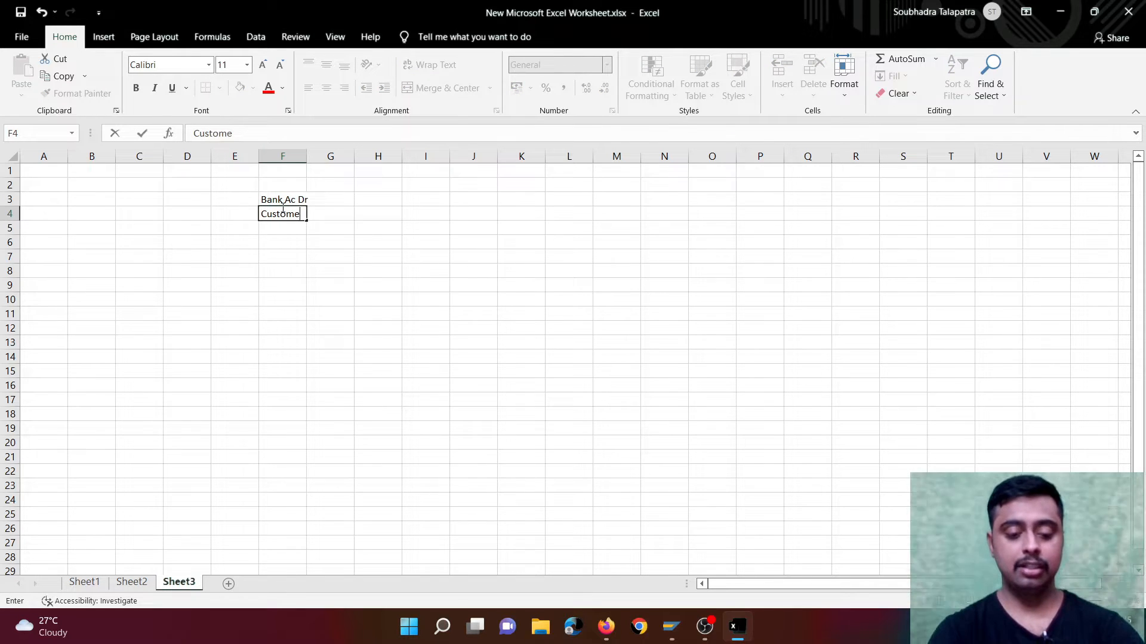
{"action": "key", "text": "BackSpace"}
{"action": "type", "text": "Cr"}
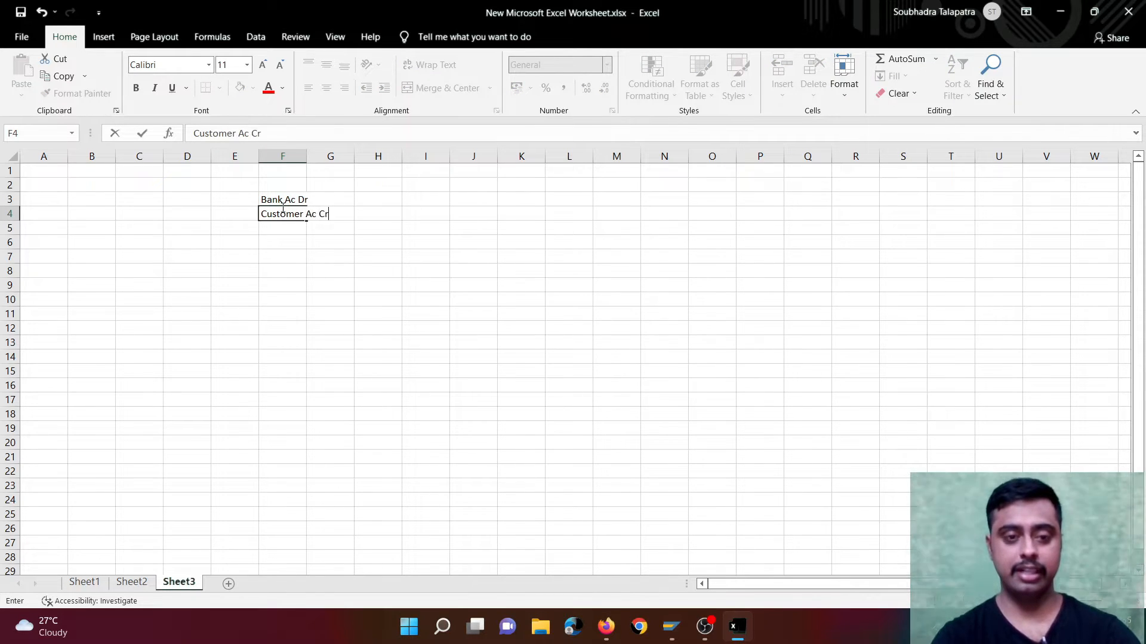
- Autofit the width of column F to its longest entry
{"action": "left_click", "coordinate": [313, 156]}
{"action": "double_click", "coordinate": [306, 156]}
{"action": "left_click", "coordinate": [305, 203]}
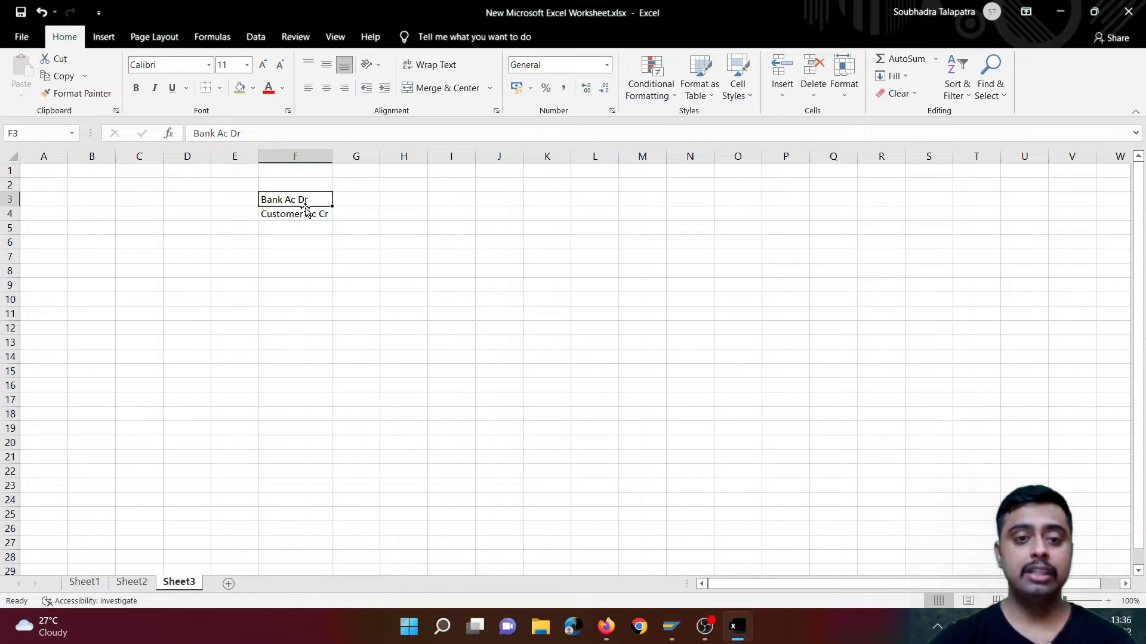
- Enter the vendor payment entry with "Vendor Ac Dr" in cell I3 and "Bank Ac Cr" in cell I4
{"action": "left_click", "coordinate": [444, 198]}
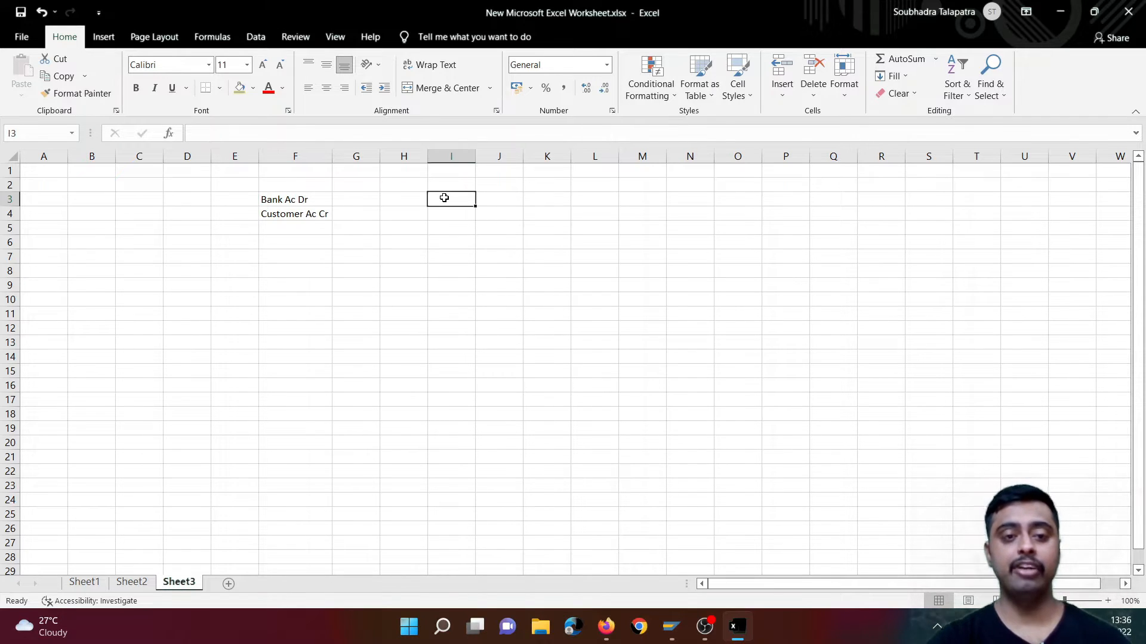
{"action": "type", "text": "Vend"}
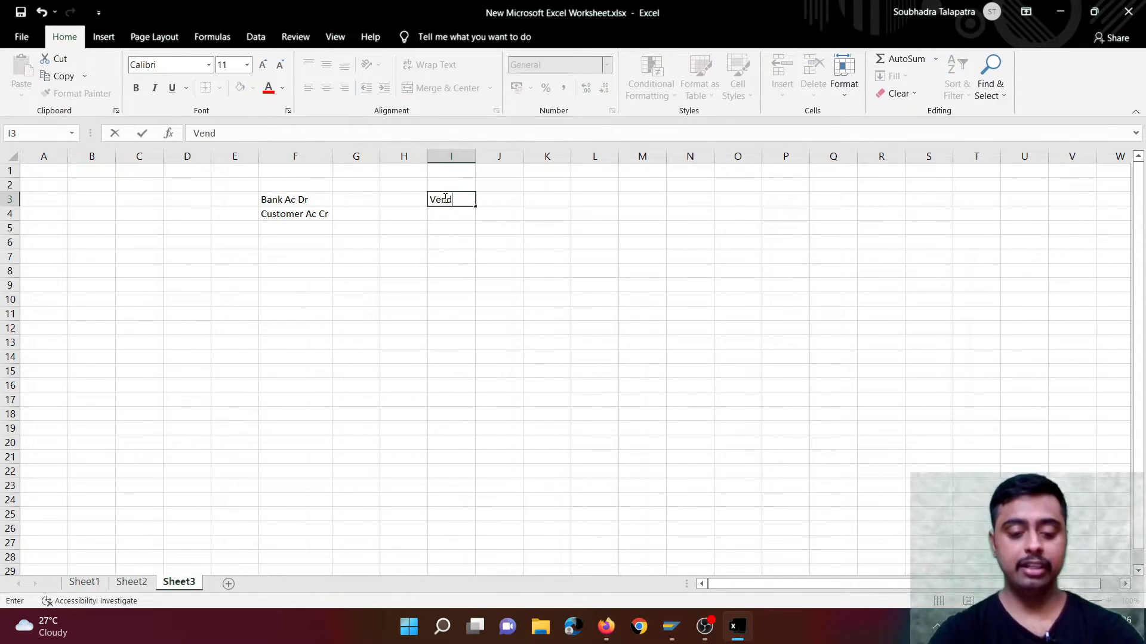
{"action": "type", "text": "or Ac Dr"}
{"action": "key", "text": "Return"}
{"action": "type", "text": "Bank Ac Cr"}
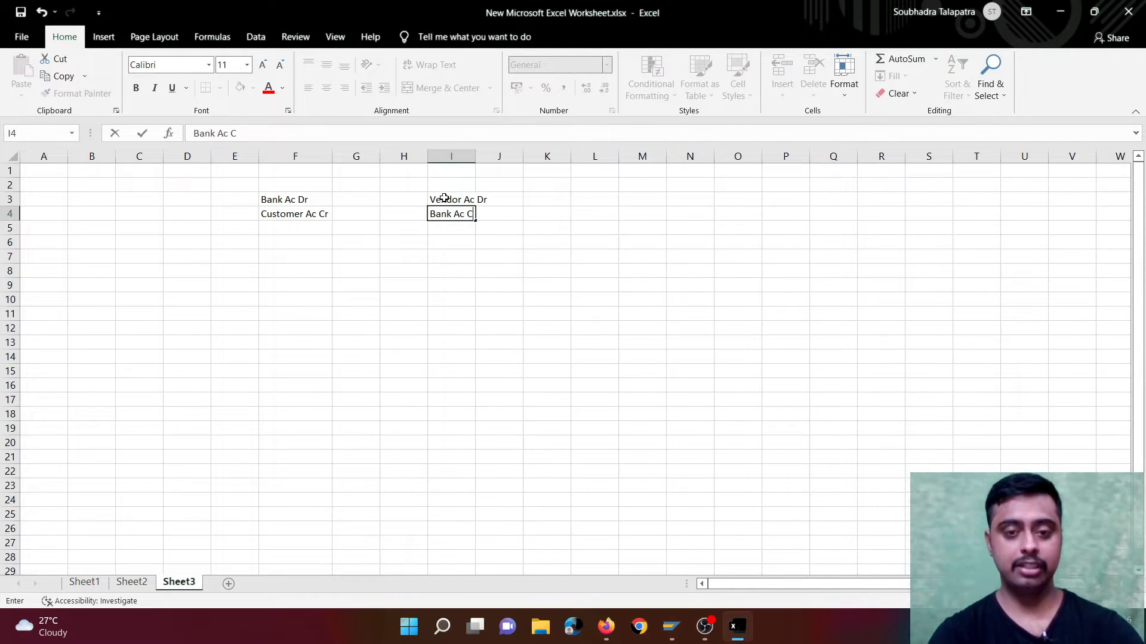
- Widen column I slightly so that its account entries fit within the column
{"action": "left_click", "coordinate": [480, 157]}
{"action": "left_click_drag", "start_coordinate": [476, 158], "coordinate": [491, 159]}
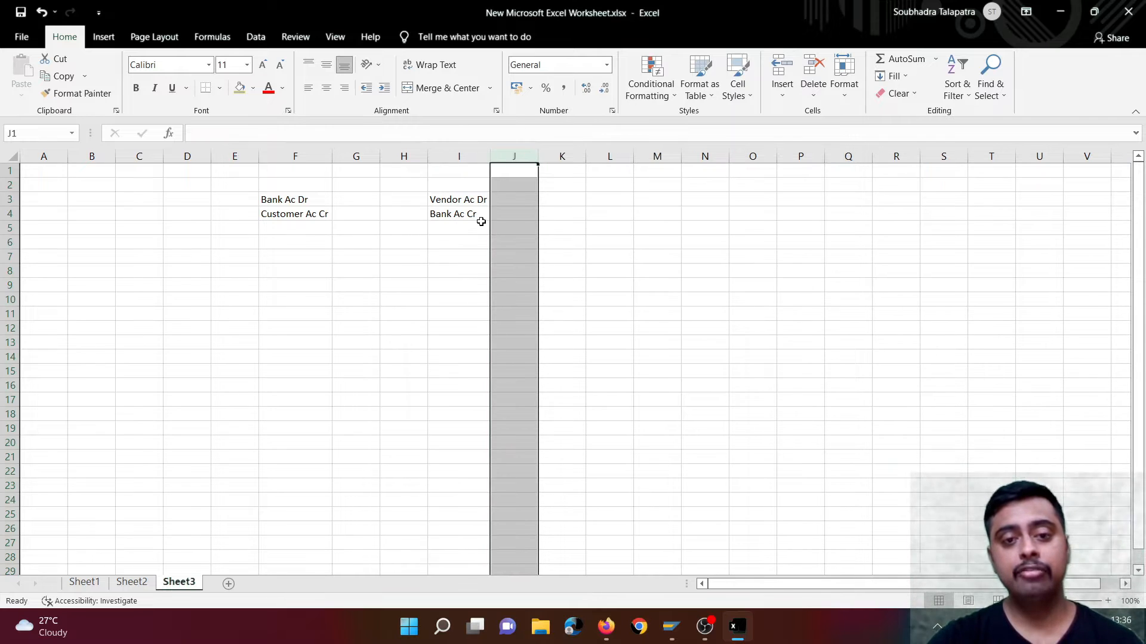
{"action": "left_click", "coordinate": [476, 220]}
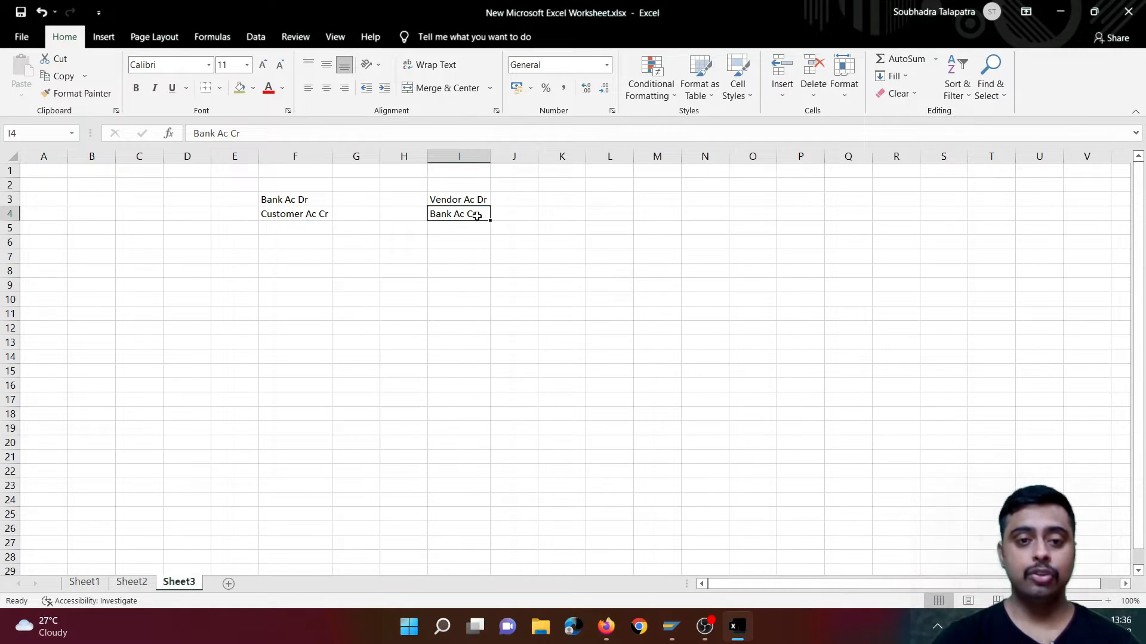
- Enter the heading "EBS" in cell E7
{"action": "left_click", "coordinate": [235, 260]}
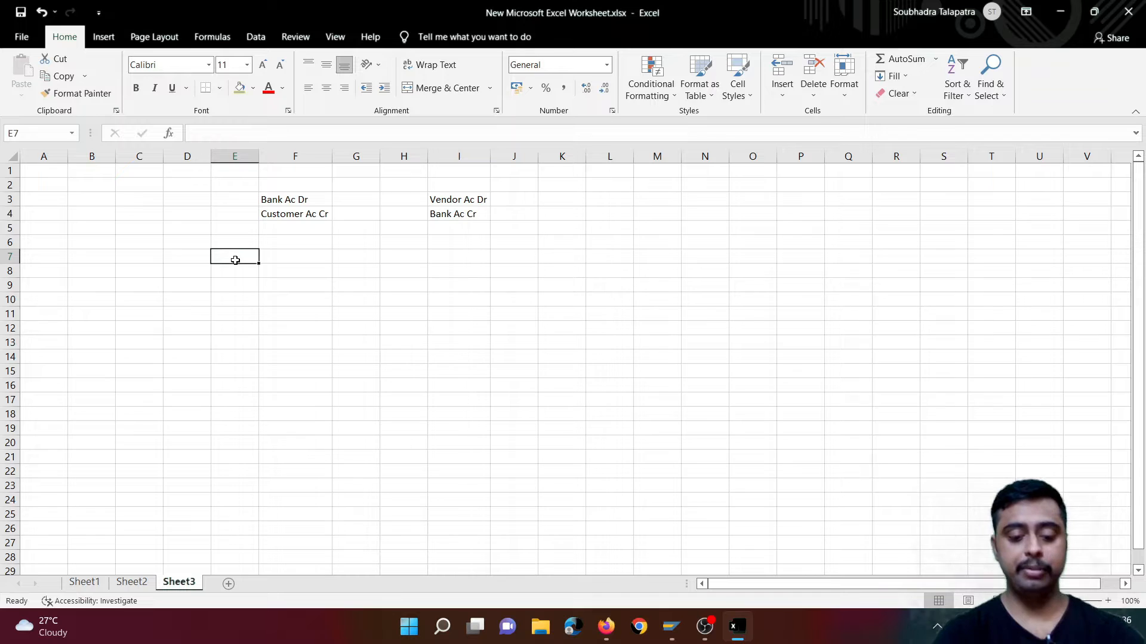
{"action": "type", "text": "EBS"}
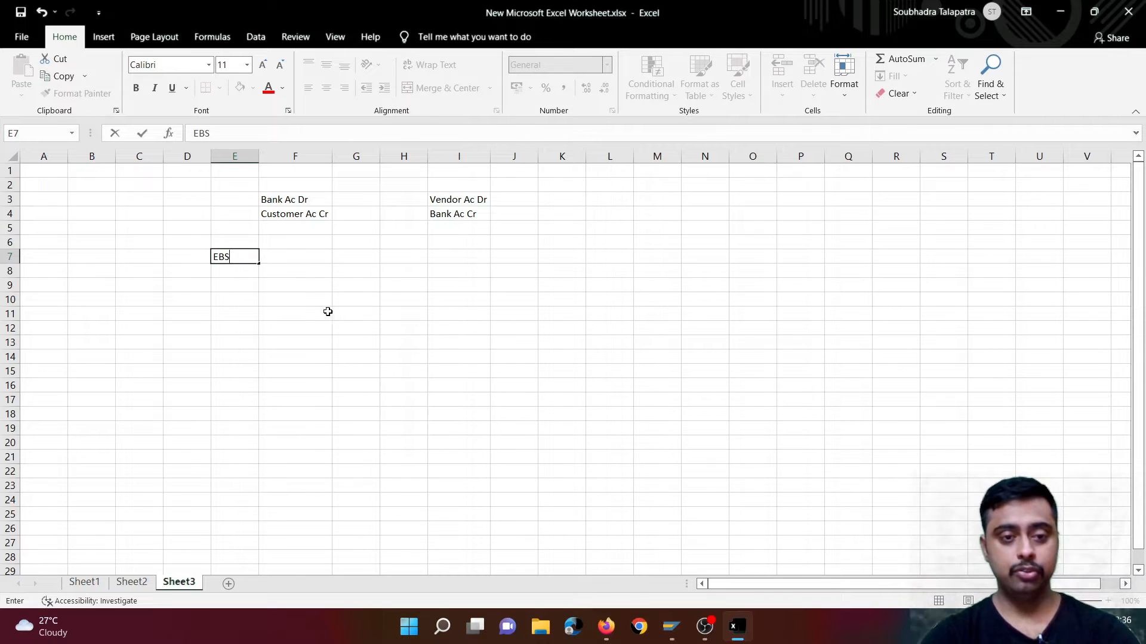
{"action": "left_click", "coordinate": [304, 291]}
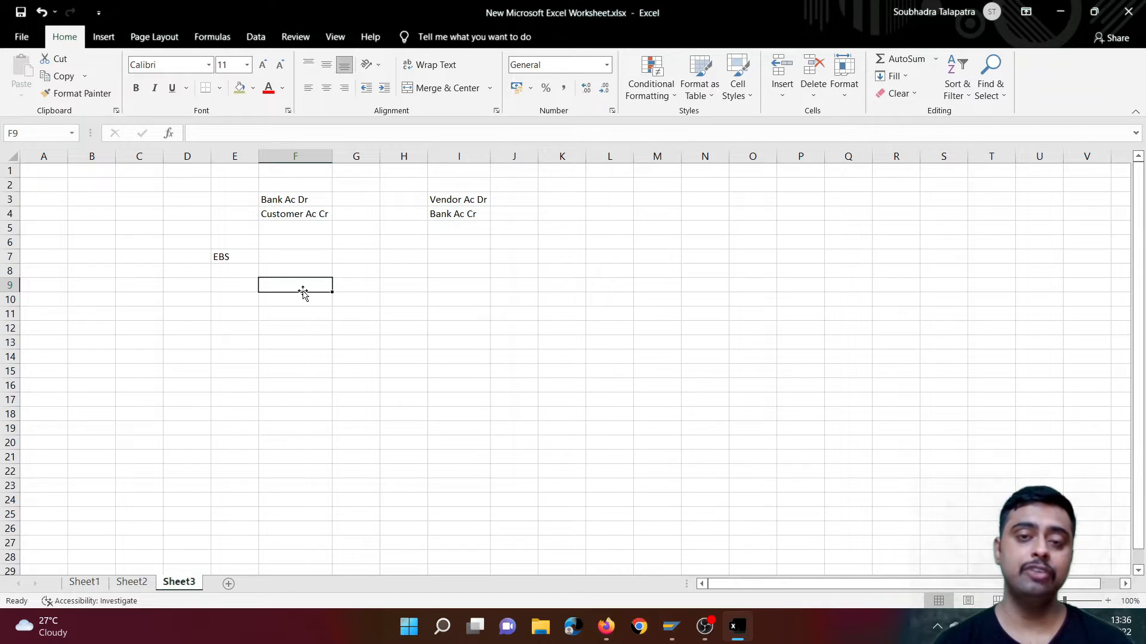
- Enter "Incoming Bank Ac Dr" in cell F9 and "Customer Ac Cr" in cell F10 under the EBS heading
{"action": "left_click", "coordinate": [302, 341]}
{"action": "left_click", "coordinate": [304, 283]}
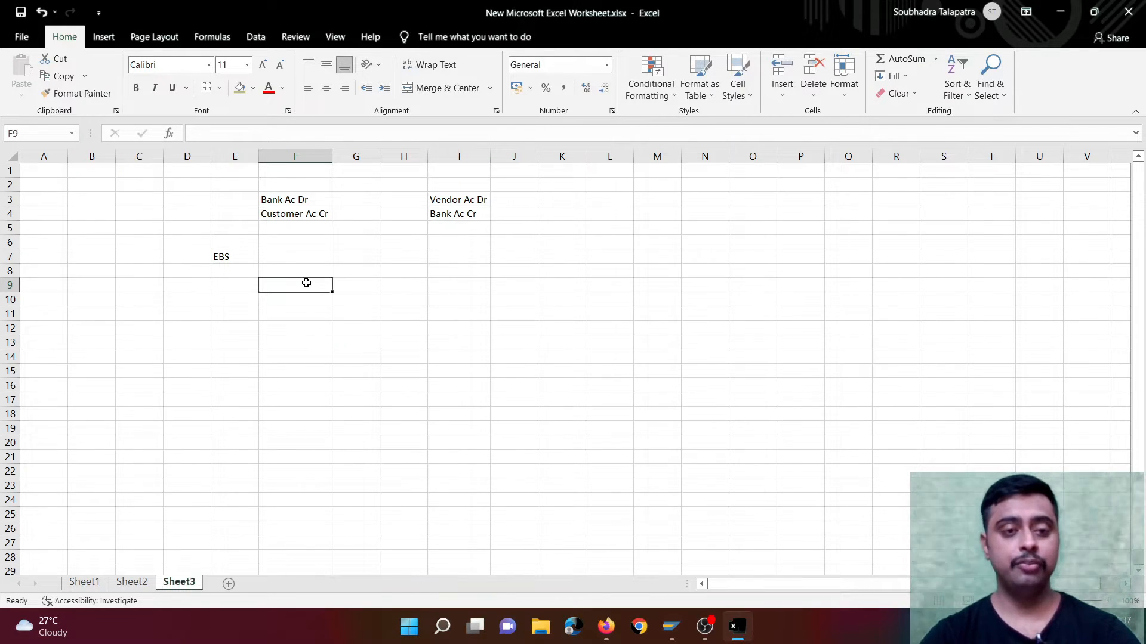
{"action": "type", "text": "Inc"}
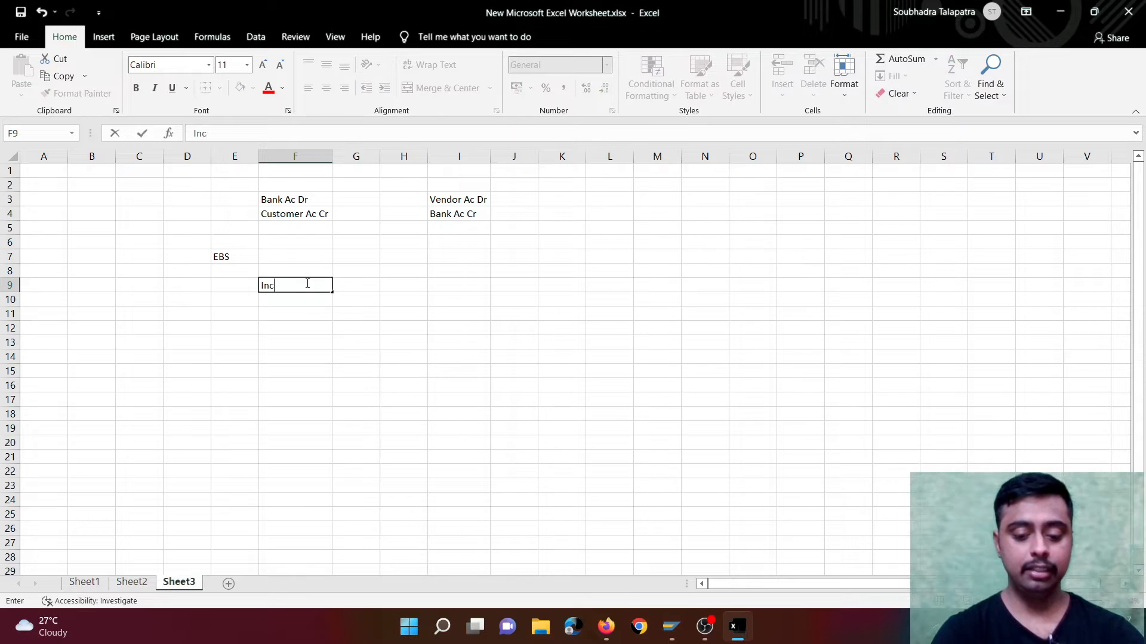
{"action": "type", "text": "oming Bank "}
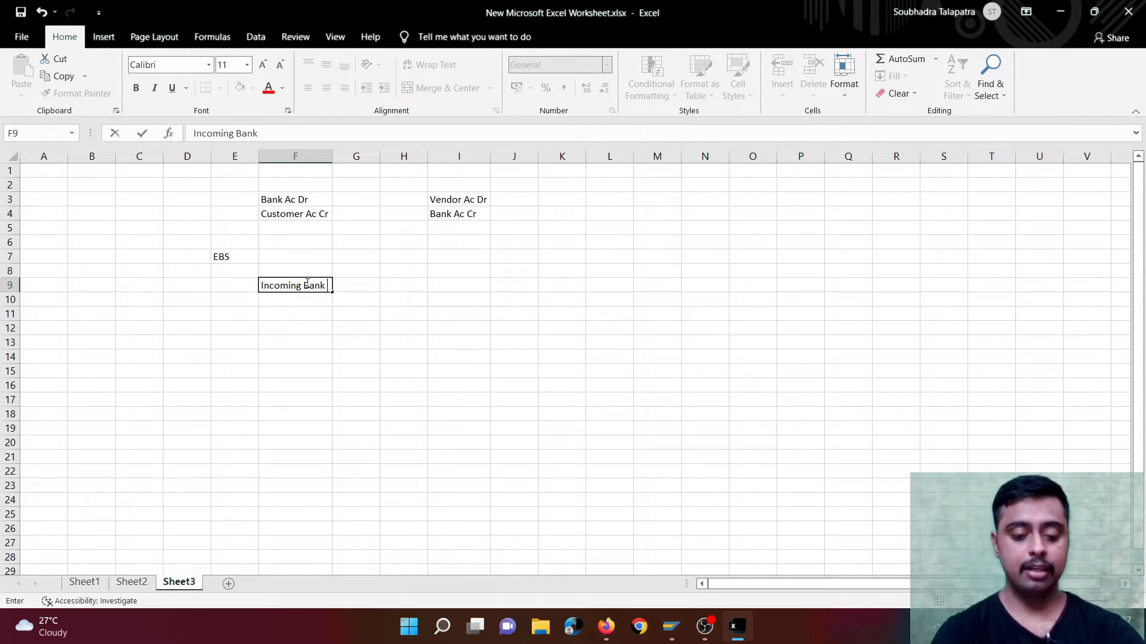
{"action": "type", "text": "Ac Dr"}
{"action": "key", "text": "Return"}
{"action": "type", "text": "Customer Ac Cr"}
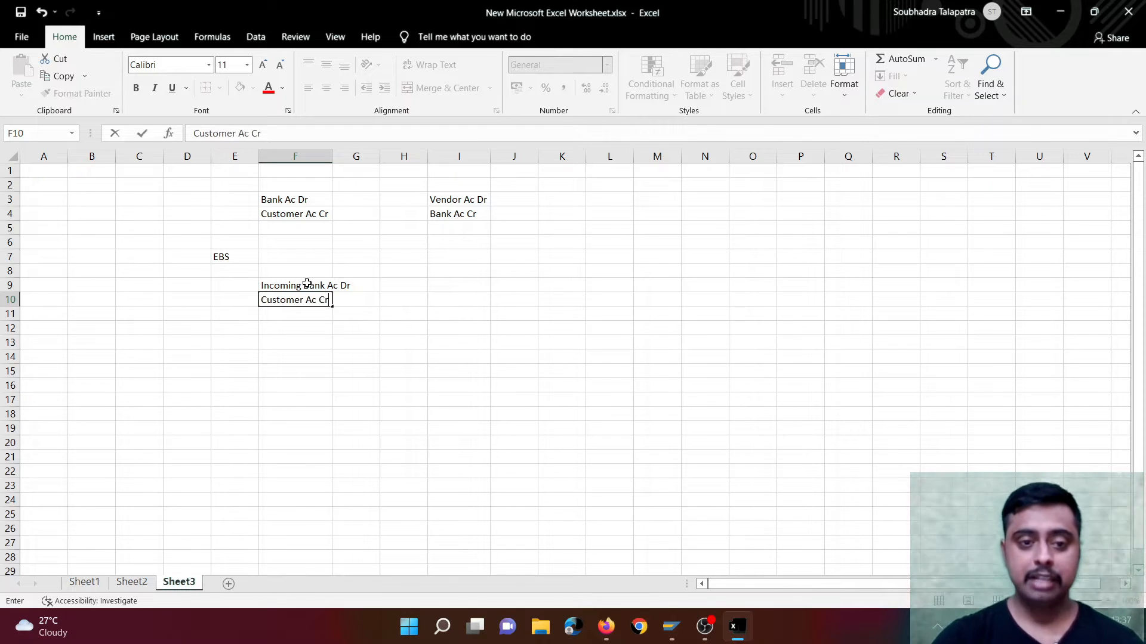
{"action": "left_click", "coordinate": [308, 283]}
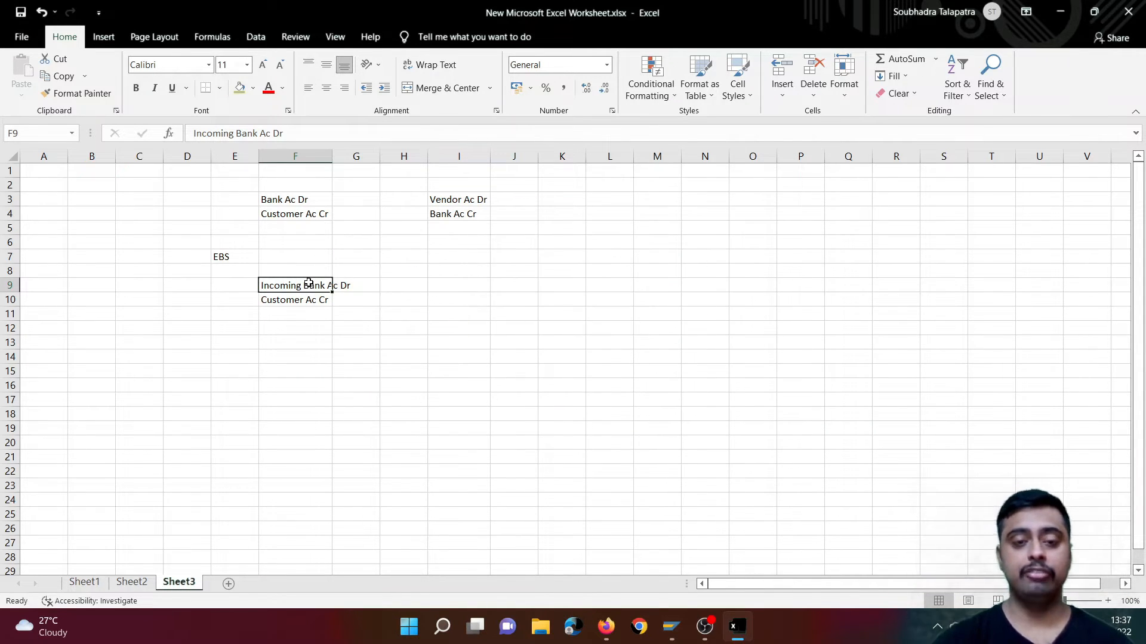
- Enter "Vendor Ac Dr" in cell I9 and "Outgoing Bank Ac Cr" in cell I10
{"action": "left_click", "coordinate": [469, 283]}
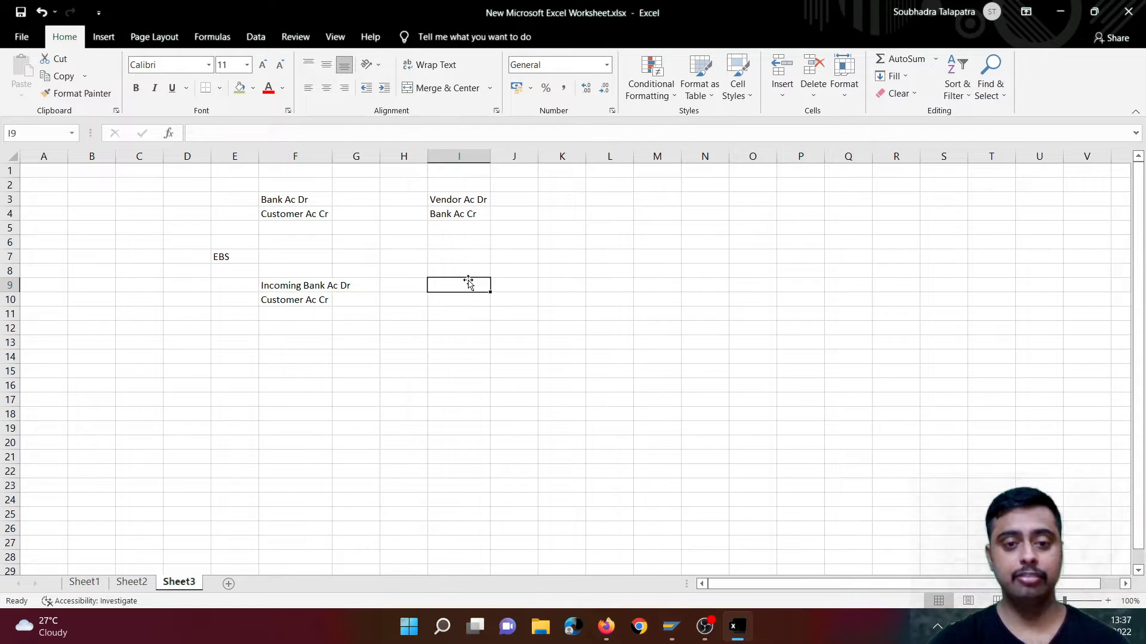
{"action": "type", "text": "Vendor Ac Dr"}
{"action": "key", "text": "Return"}
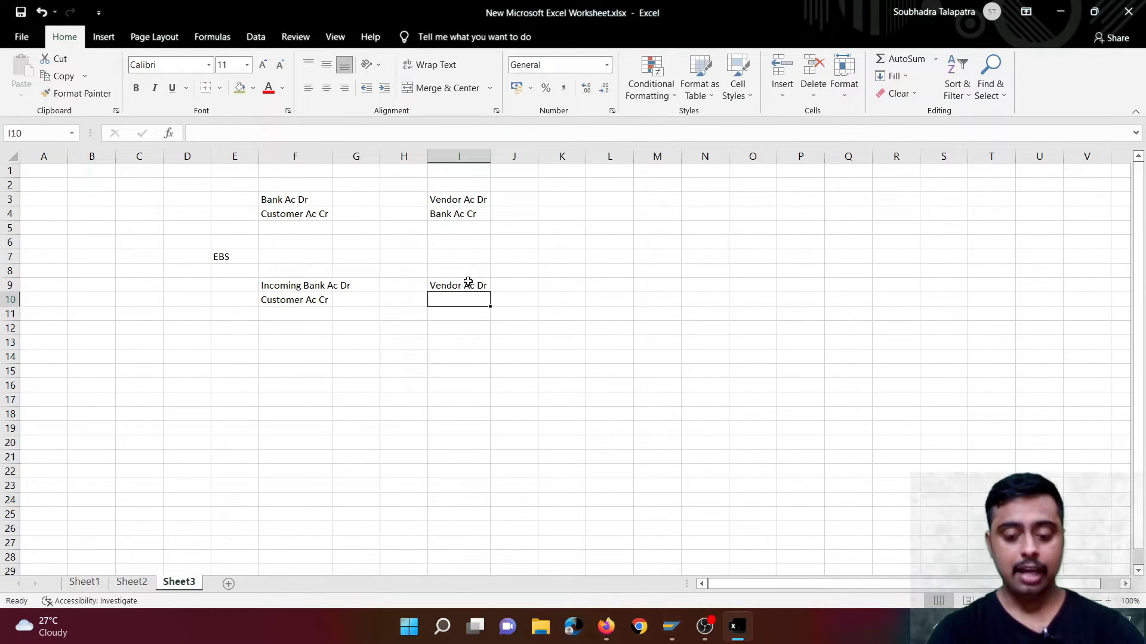
{"action": "type", "text": "Outgoing Banjk Ac Cr"}
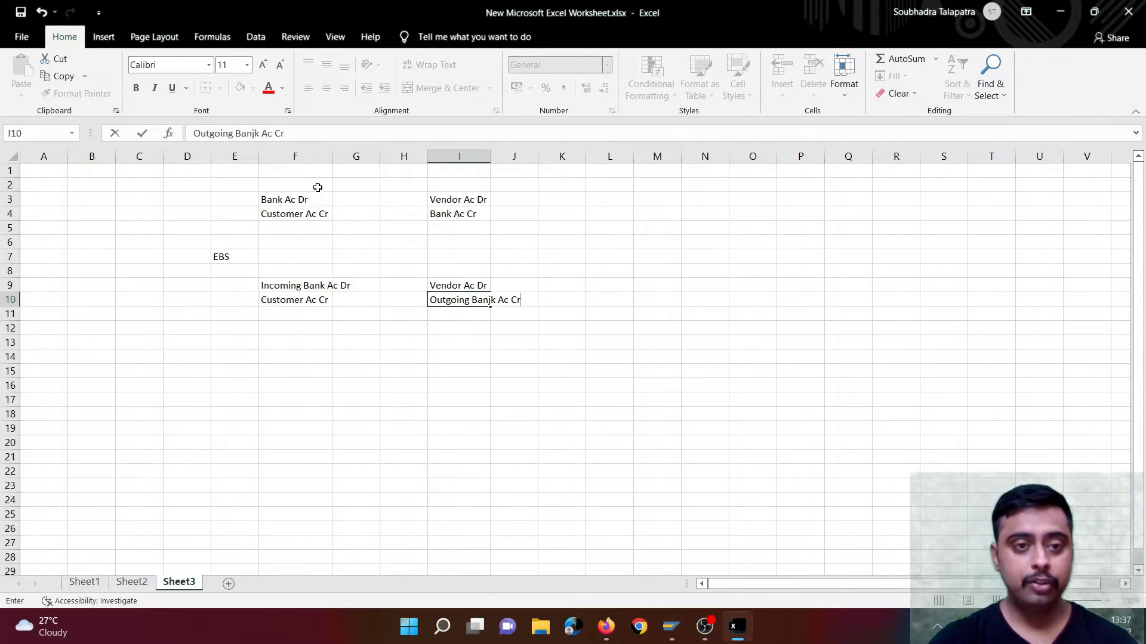
{"action": "left_click", "coordinate": [256, 133]}
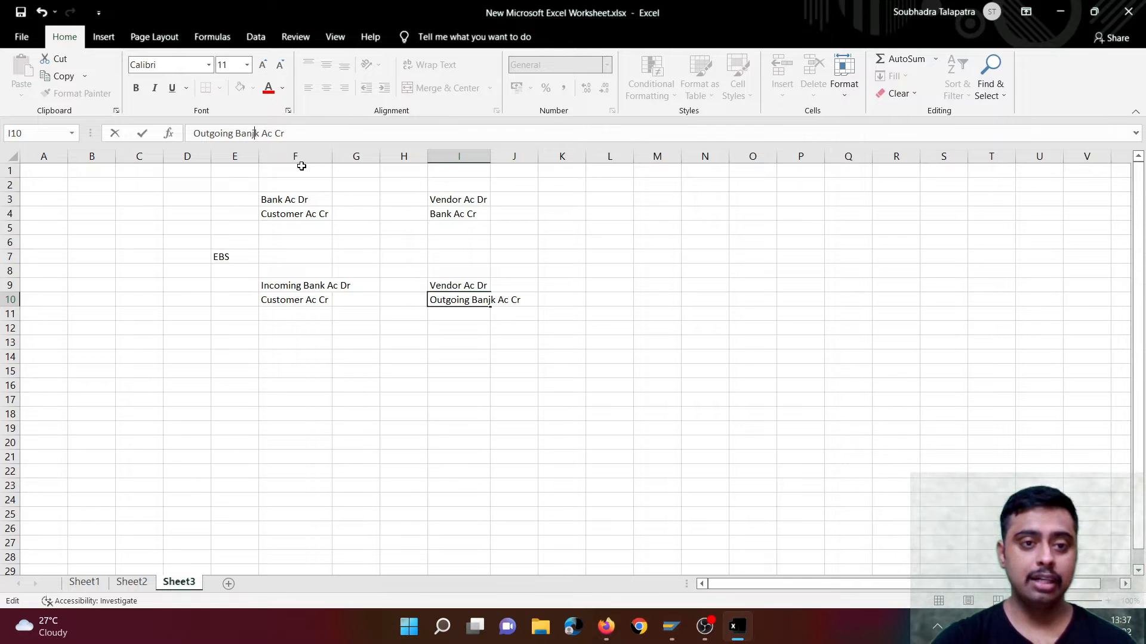
{"action": "key", "text": "BackSpace"}
{"action": "left_click", "coordinate": [444, 345]}
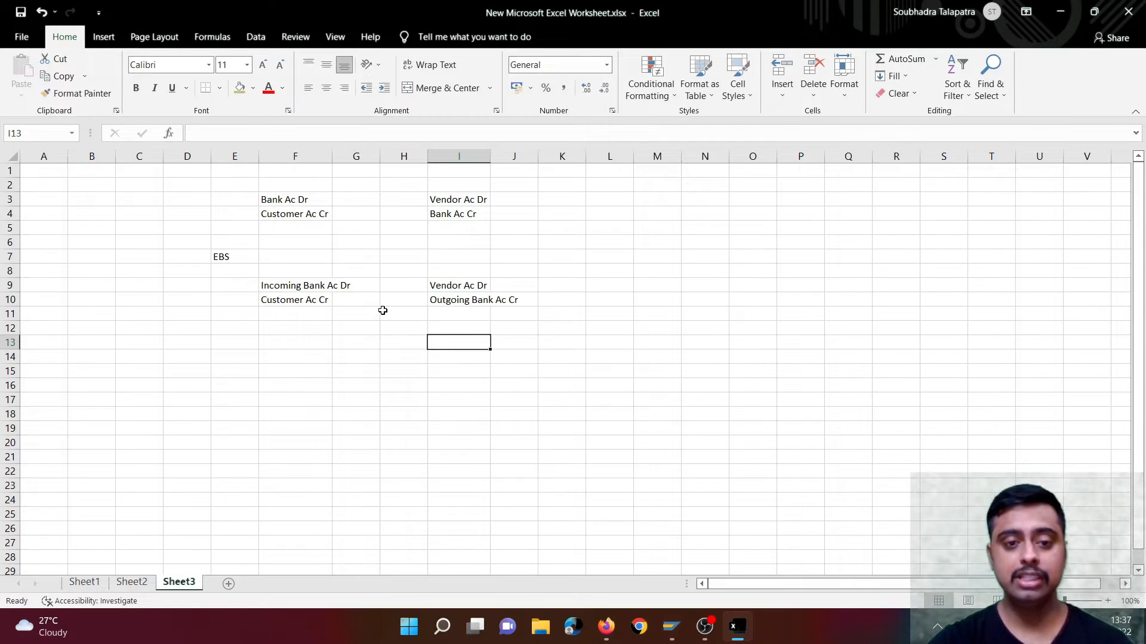
{"action": "left_click", "coordinate": [308, 291]}
{"action": "left_click", "coordinate": [457, 301]}
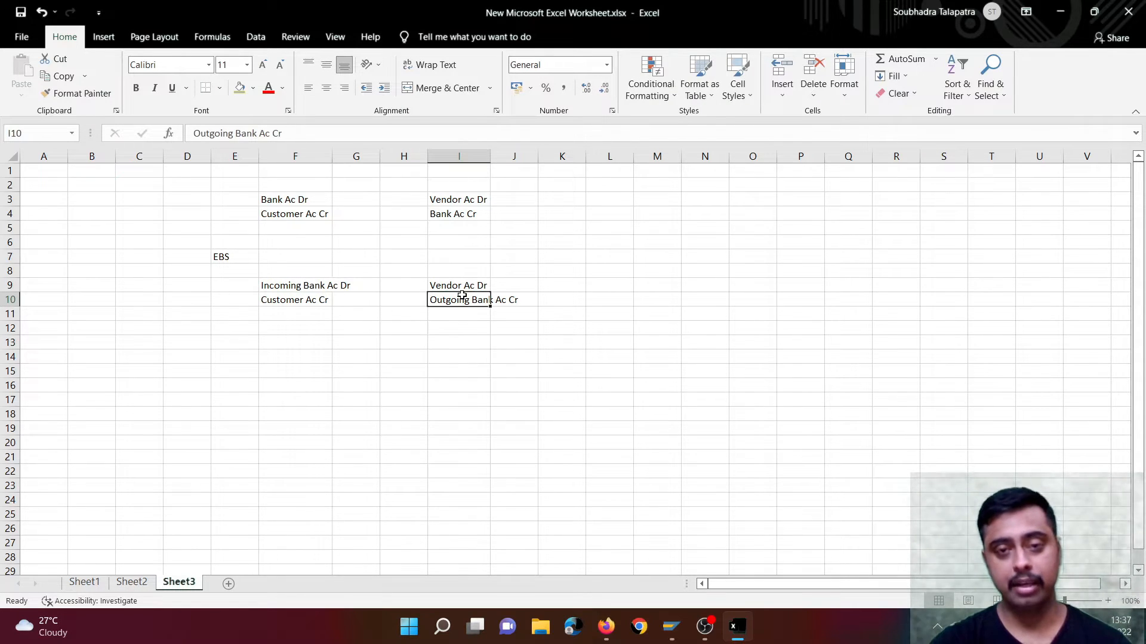
{"action": "left_click", "coordinate": [561, 370]}
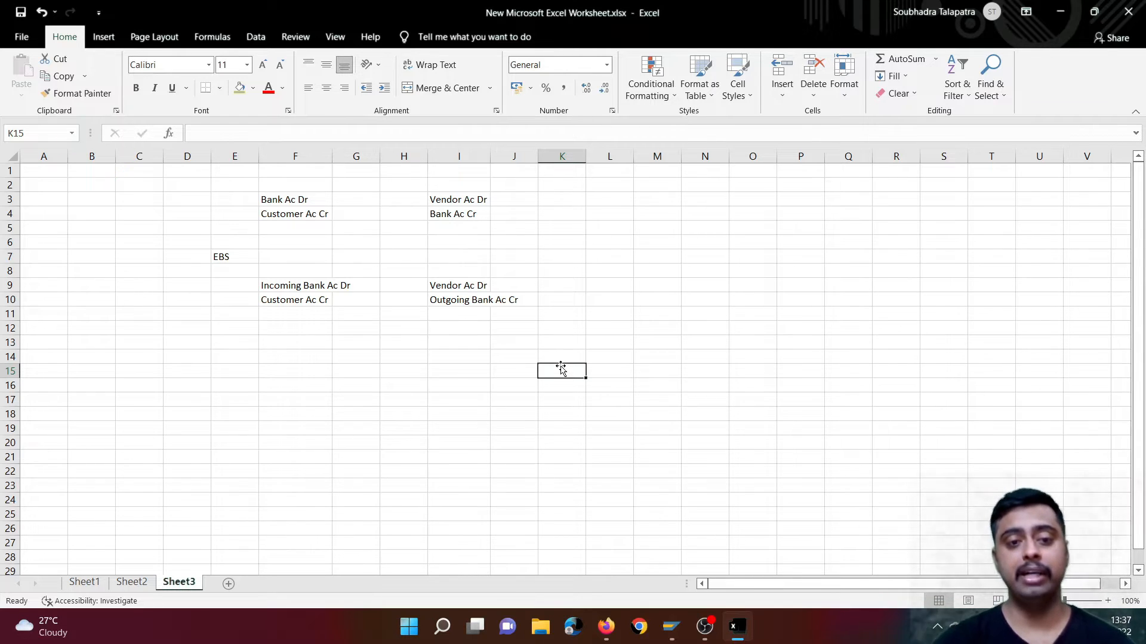
{"action": "left_click", "coordinate": [281, 283]}
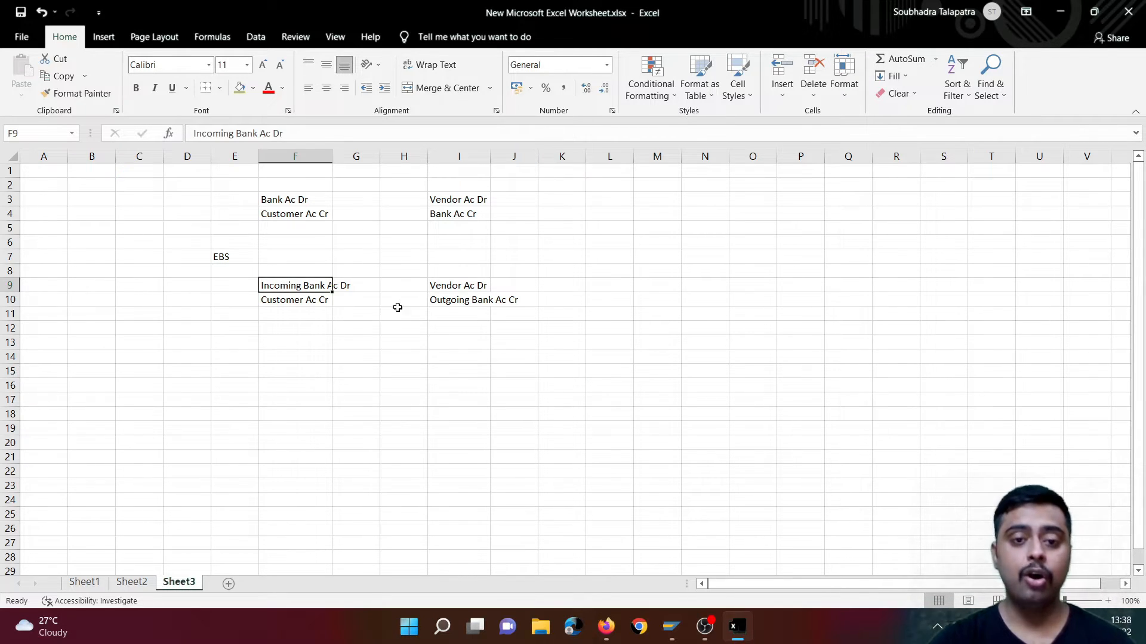
{"action": "left_click", "coordinate": [450, 299]}
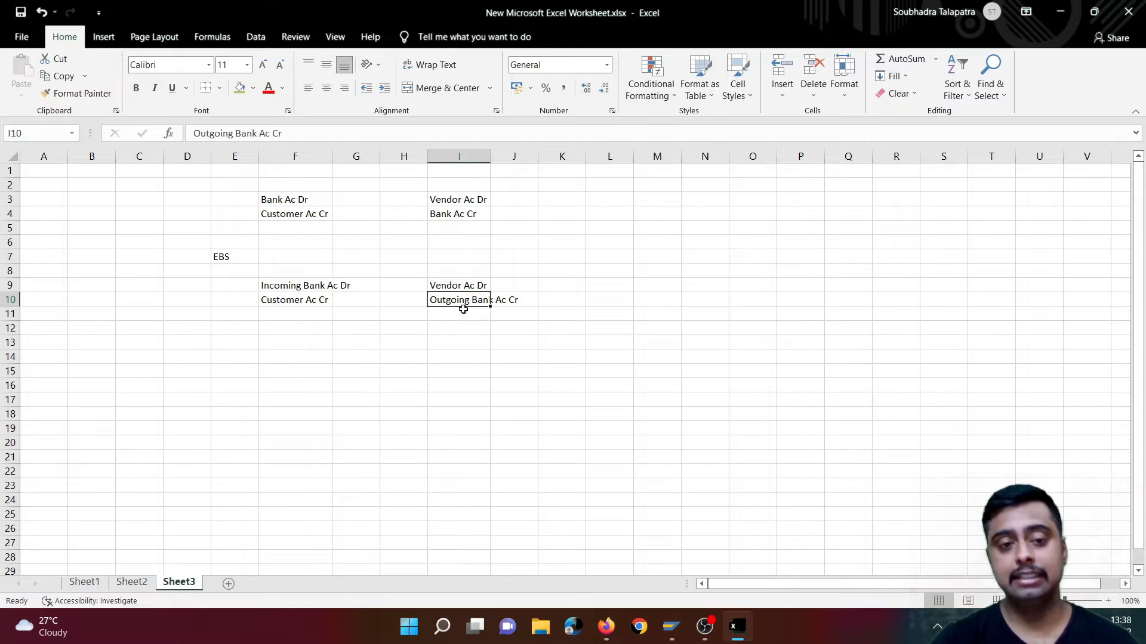
- Enter the incoming clearing entry with "Main Bank Ac Dr" in cell F13 and "Incoming Bank Ac Cr" in cell F14
{"action": "left_click", "coordinate": [294, 340]}
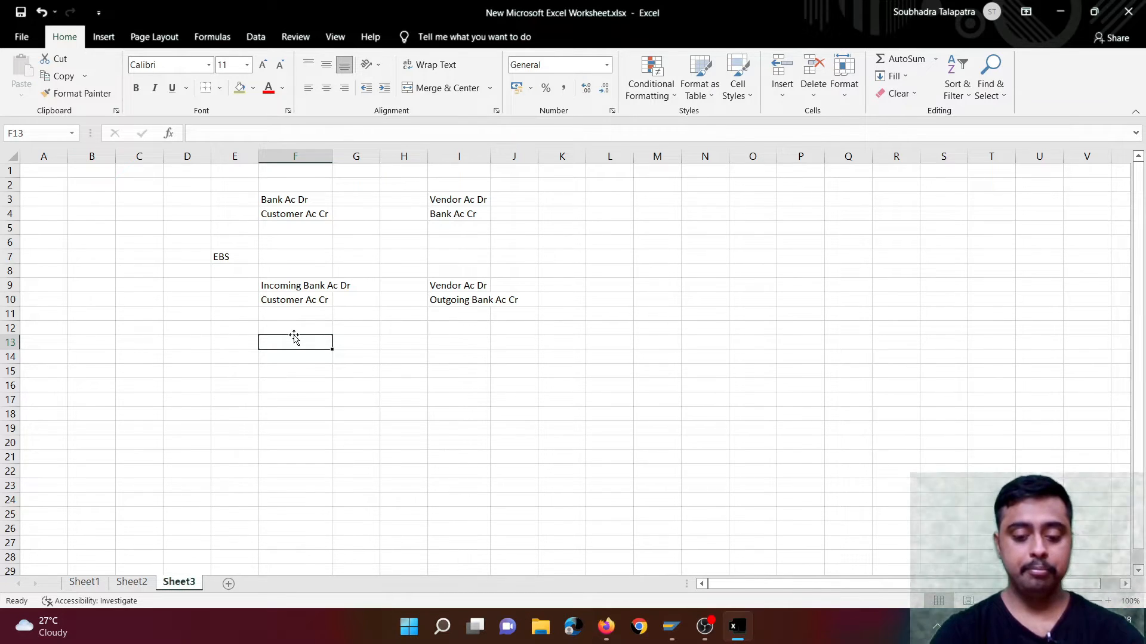
{"action": "type", "text": "Main Bank "}
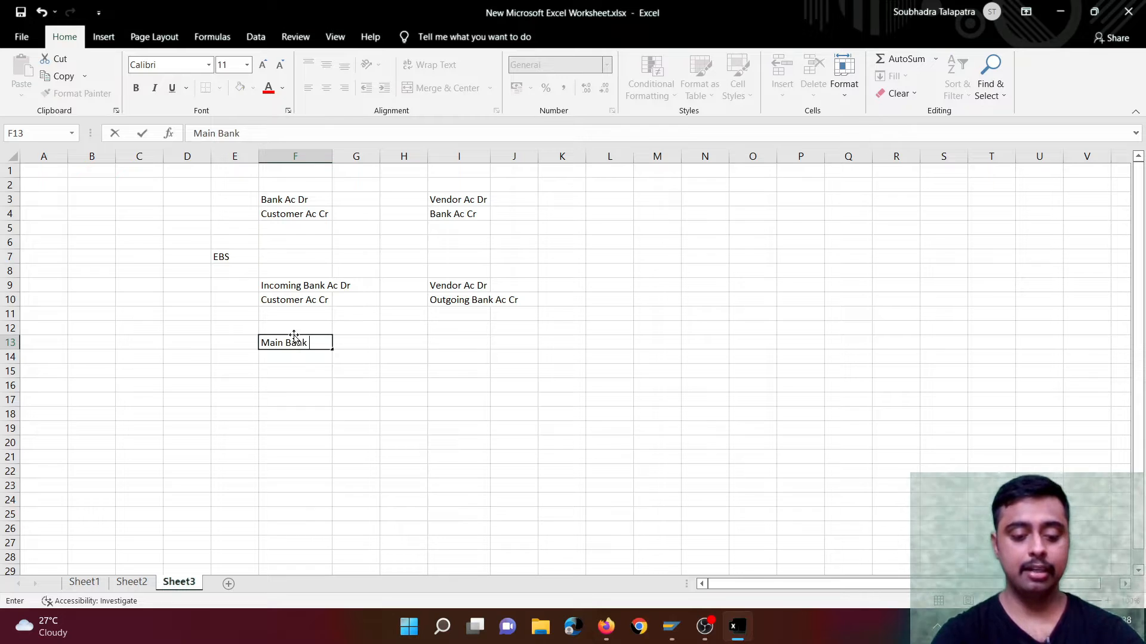
{"action": "type", "text": "Ac Dr"}
{"action": "key", "text": "Return"}
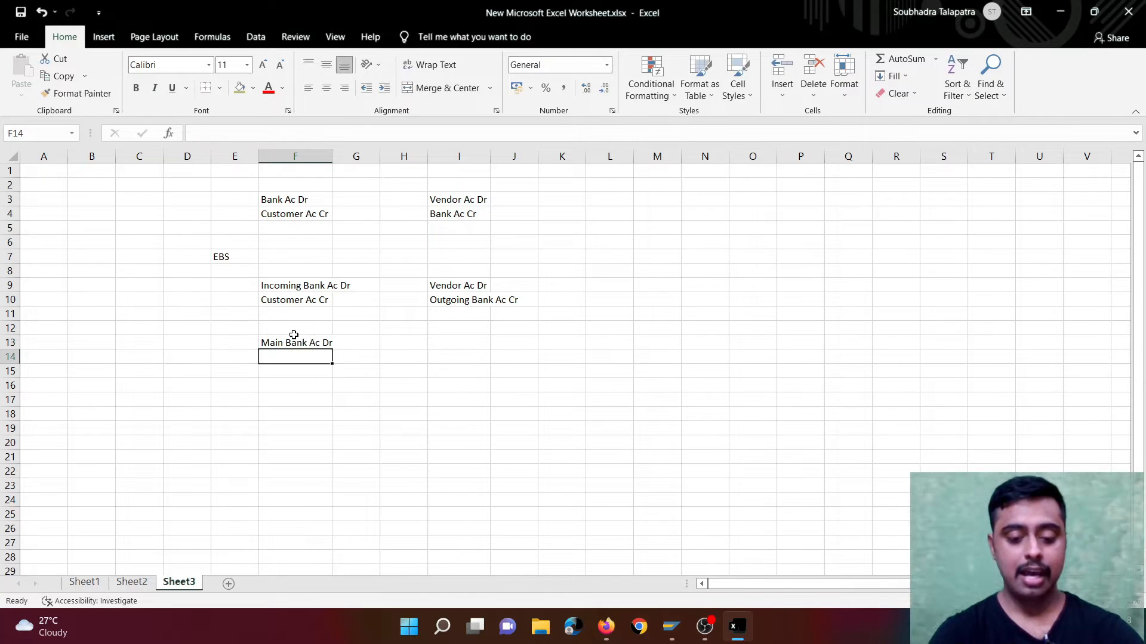
{"action": "type", "text": "Incoming Bank Ac Cr"}
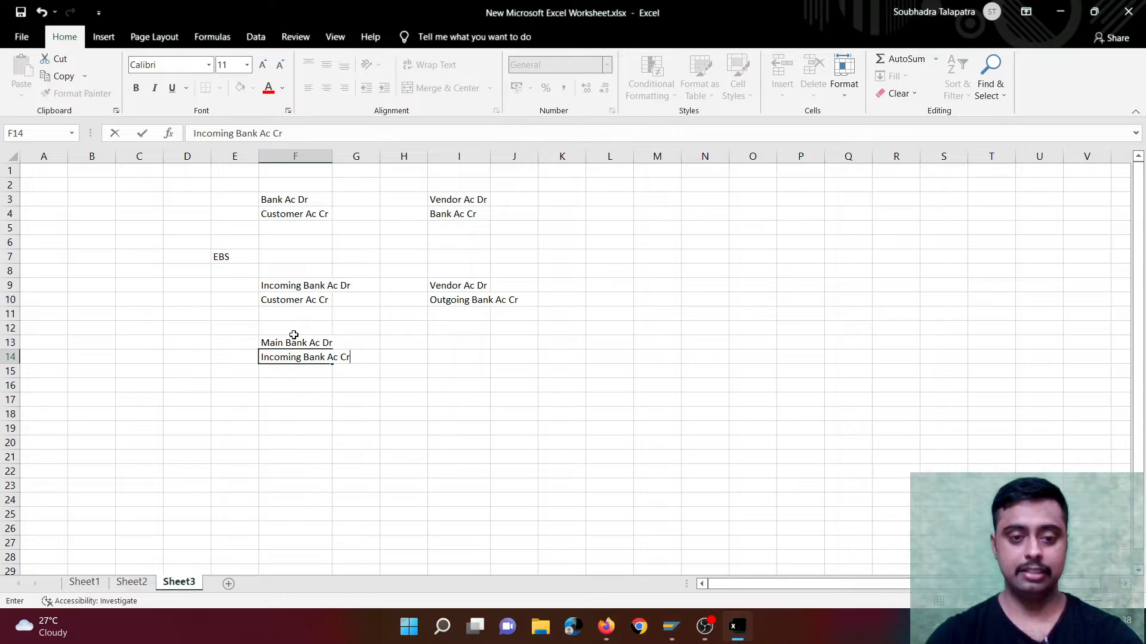
{"action": "key", "text": "ctrl+Return"}
{"action": "left_click", "coordinate": [273, 285]}
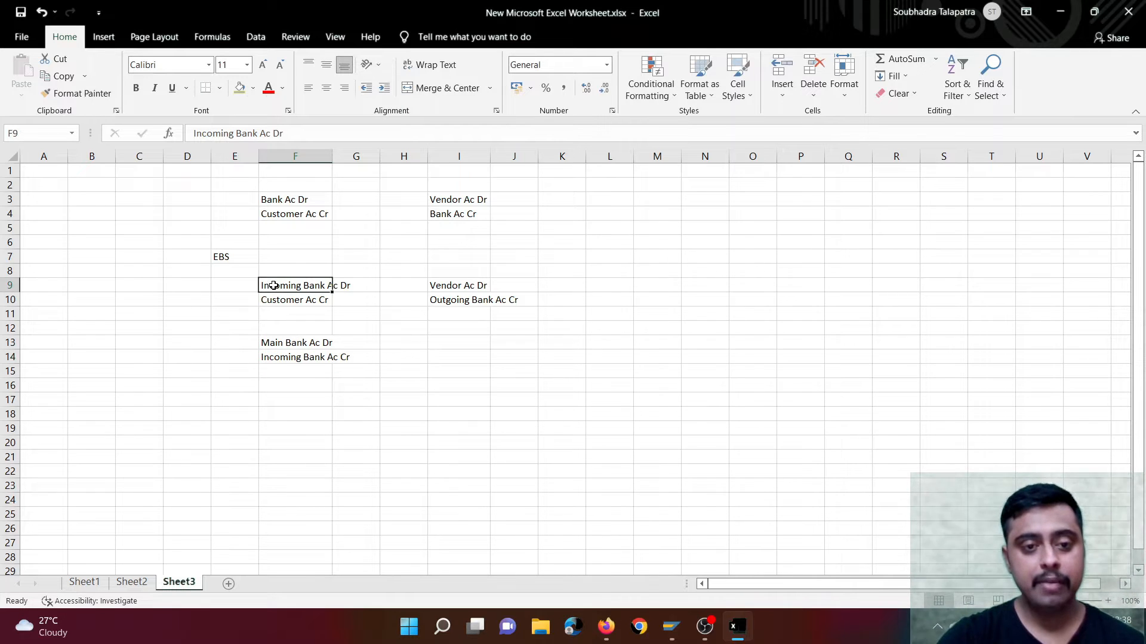
{"action": "left_click", "coordinate": [287, 357]}
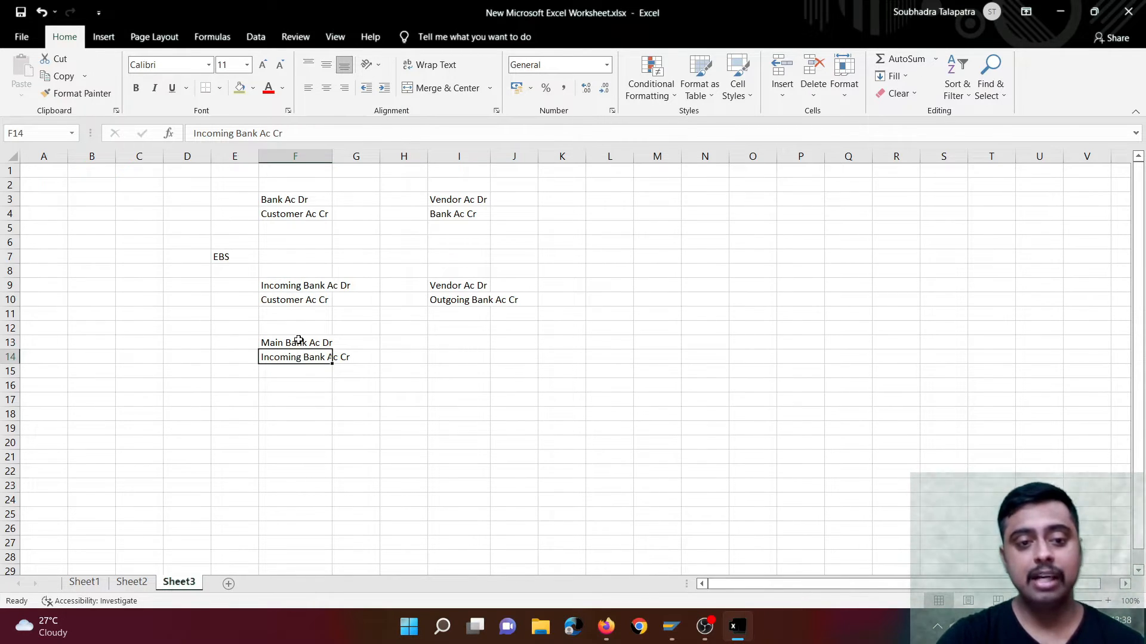
{"action": "left_click", "coordinate": [299, 345]}
{"action": "left_click", "coordinate": [307, 300]}
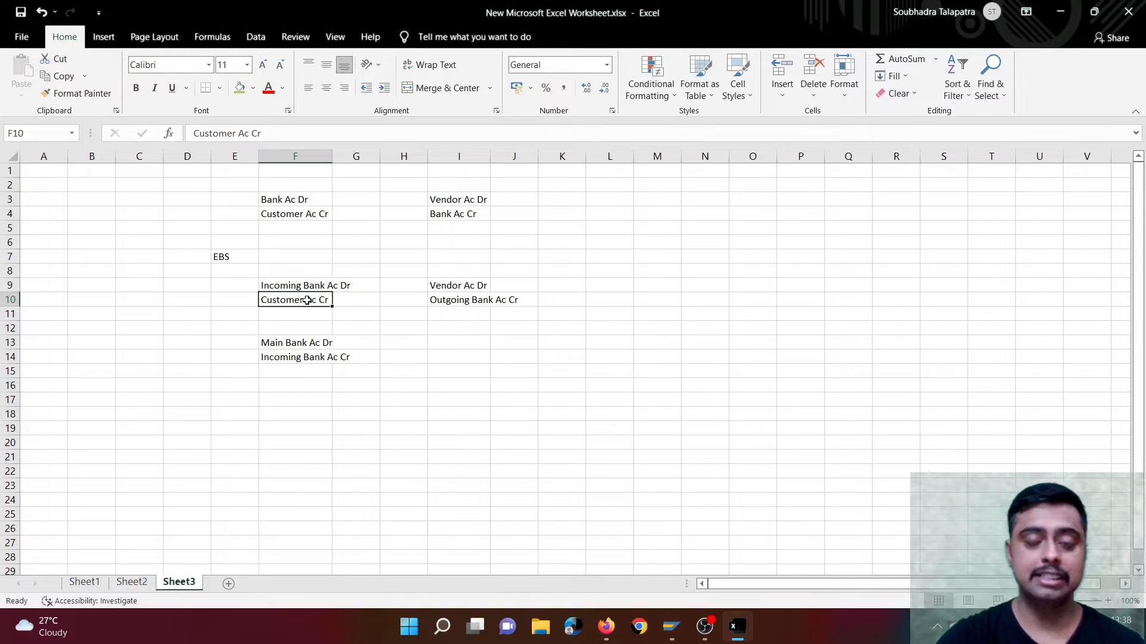
- Enter the outgoing clearing entry with "Outgping Bank Ac Dr" in cell I13 and "Main Bank Ac Cr" in cell I14
{"action": "left_click", "coordinate": [452, 344]}
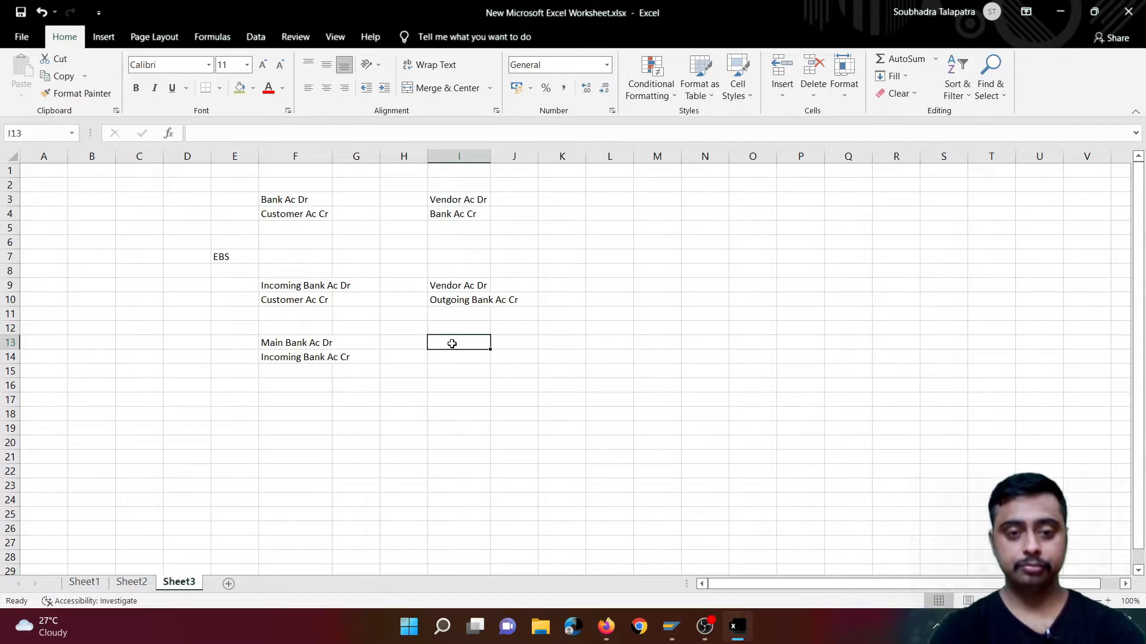
{"action": "type", "text": "Out"}
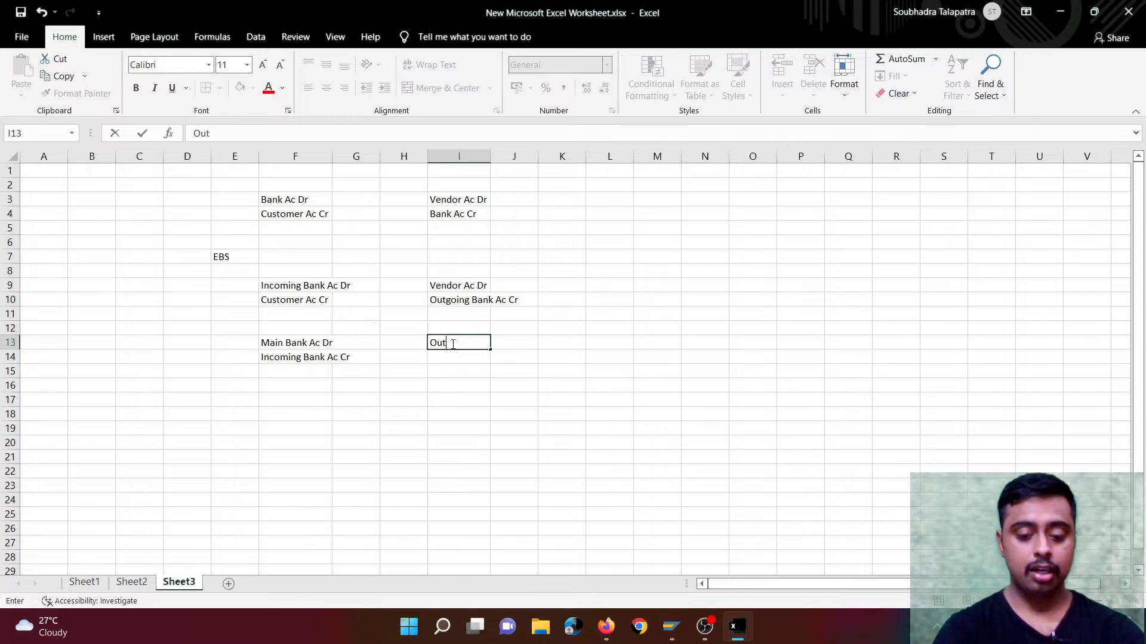
{"action": "type", "text": "gping Bank Ac Dr"}
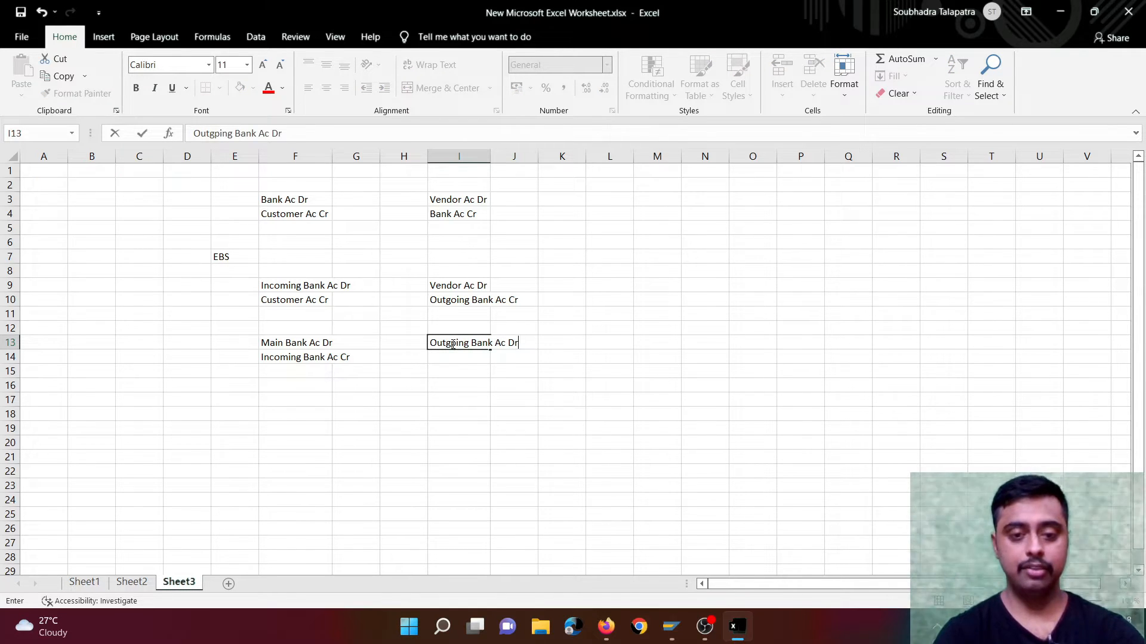
{"action": "key", "text": "Return"}
{"action": "type", "text": "Main "}
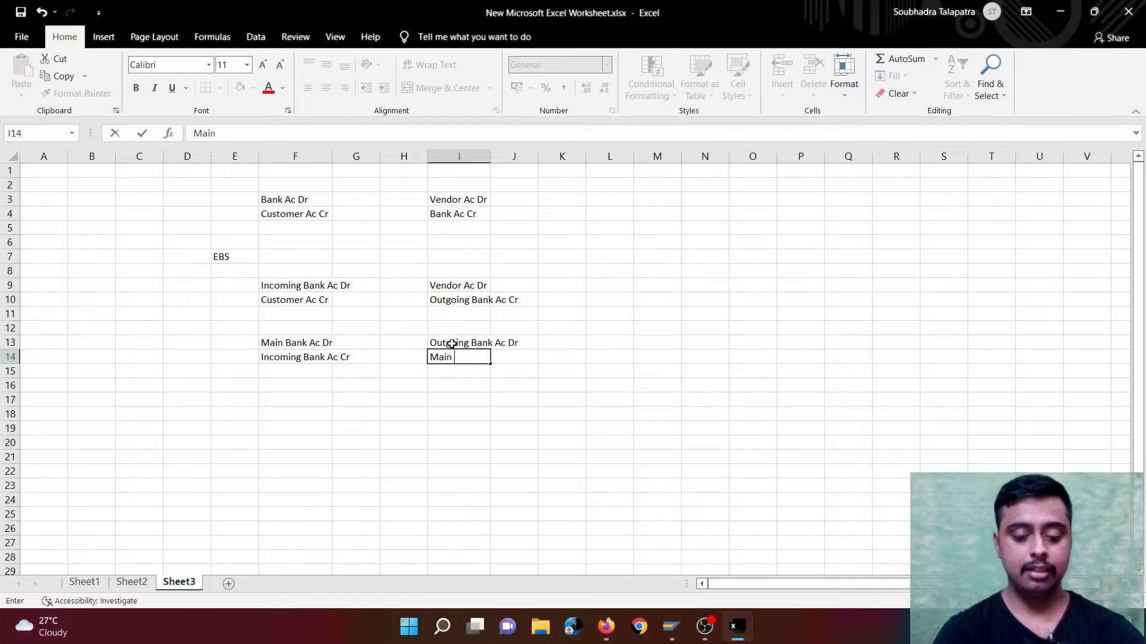
{"action": "type", "text": "Bank Ac Cr"}
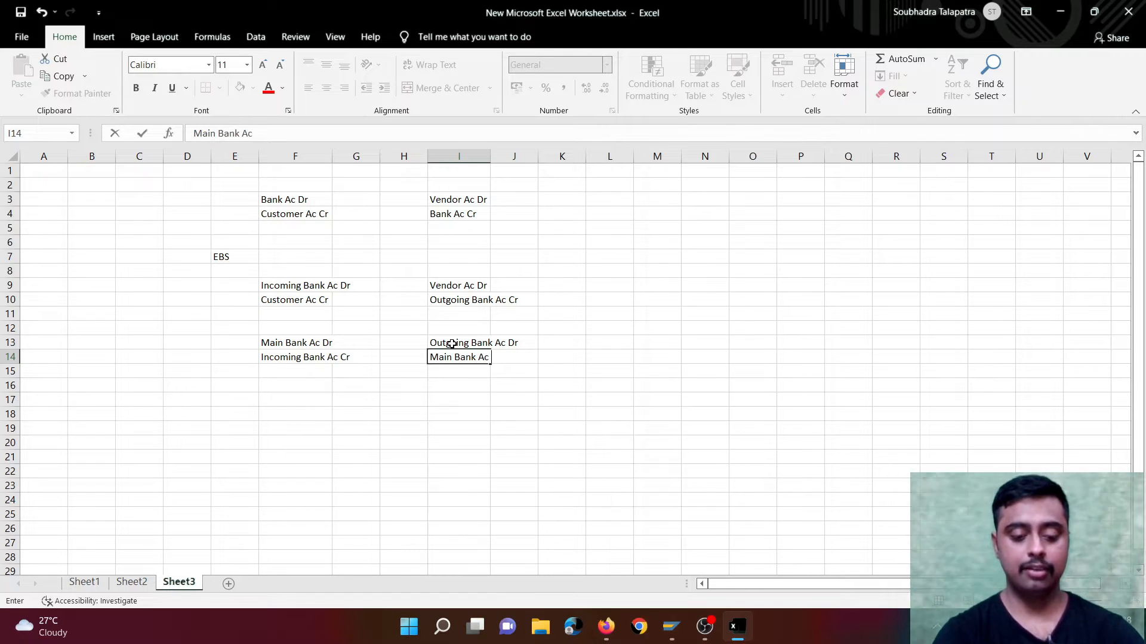
{"action": "left_click", "coordinate": [547, 386]}
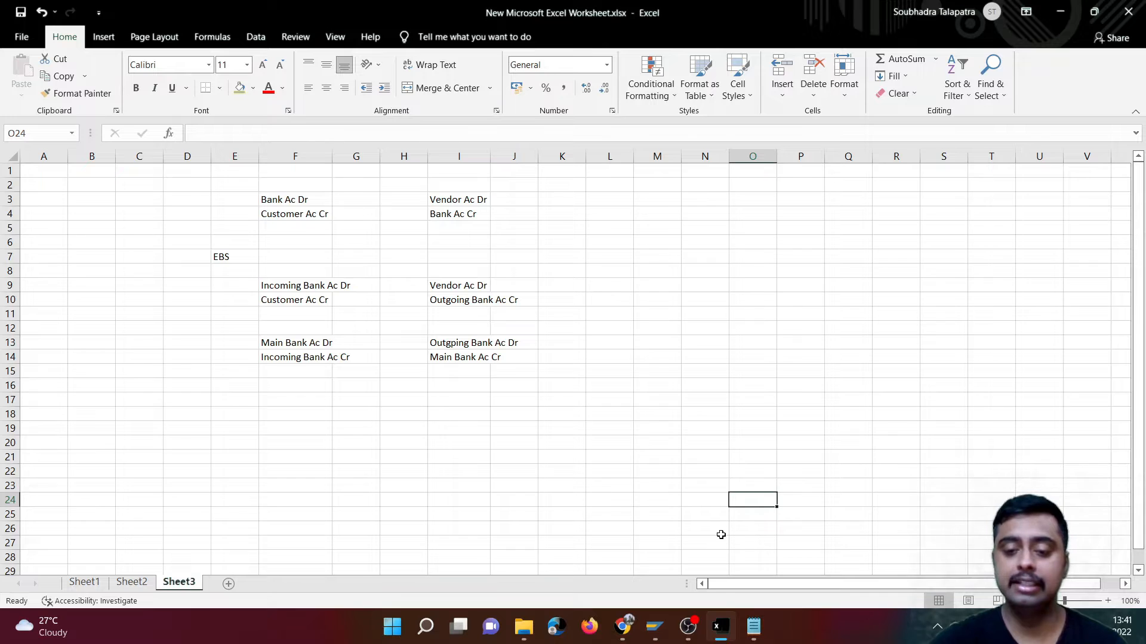
- Examine the MT940_170822.txt bank statement in Notepad, and review the worksheet's EBS clearing entries in rows 13–14 and payment entries in rows 9–10
{"action": "mouse_move", "coordinate": [753, 627]}
{"action": "left_click", "coordinate": [700, 540]}
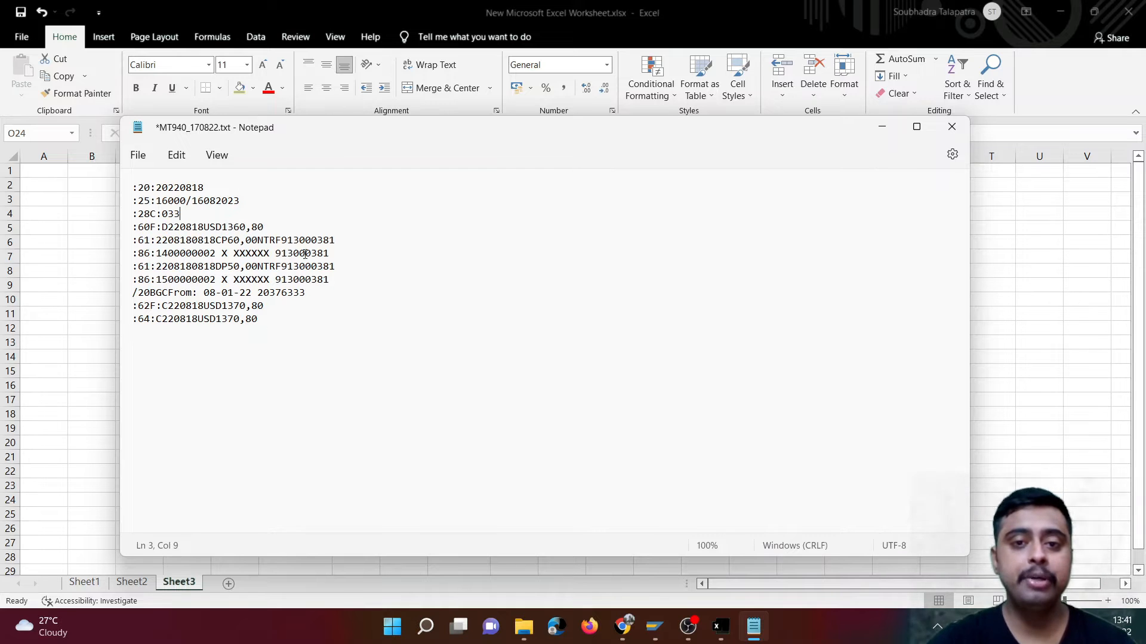
{"action": "left_click", "coordinate": [882, 126]}
{"action": "left_click_drag", "start_coordinate": [248, 342], "coordinate": [493, 363]}
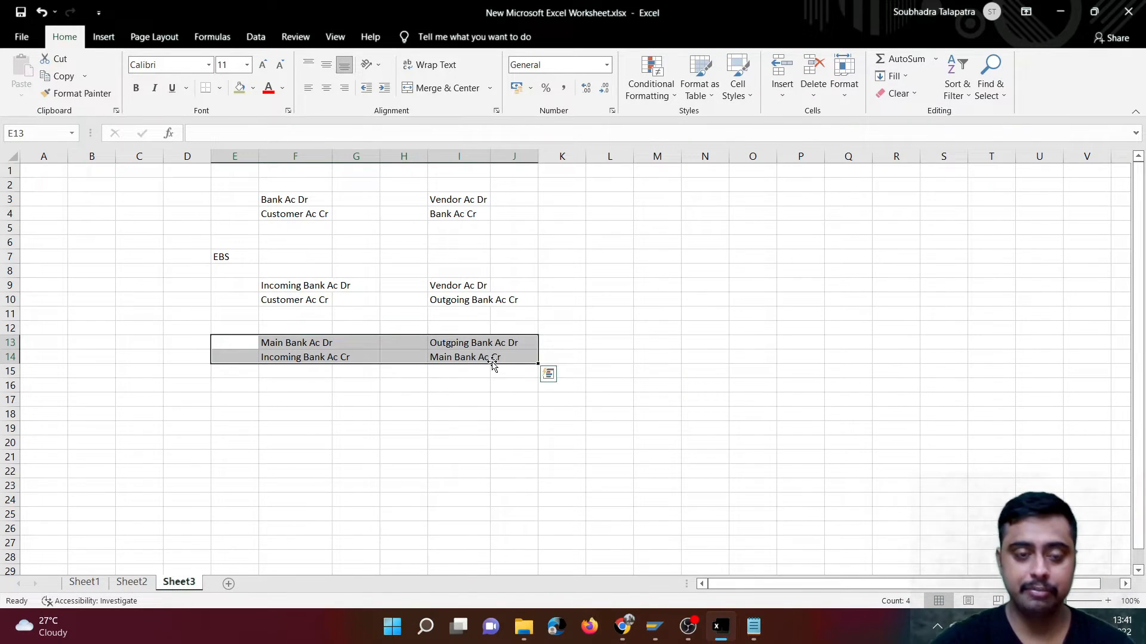
{"action": "left_click_drag", "start_coordinate": [234, 286], "coordinate": [512, 299]}
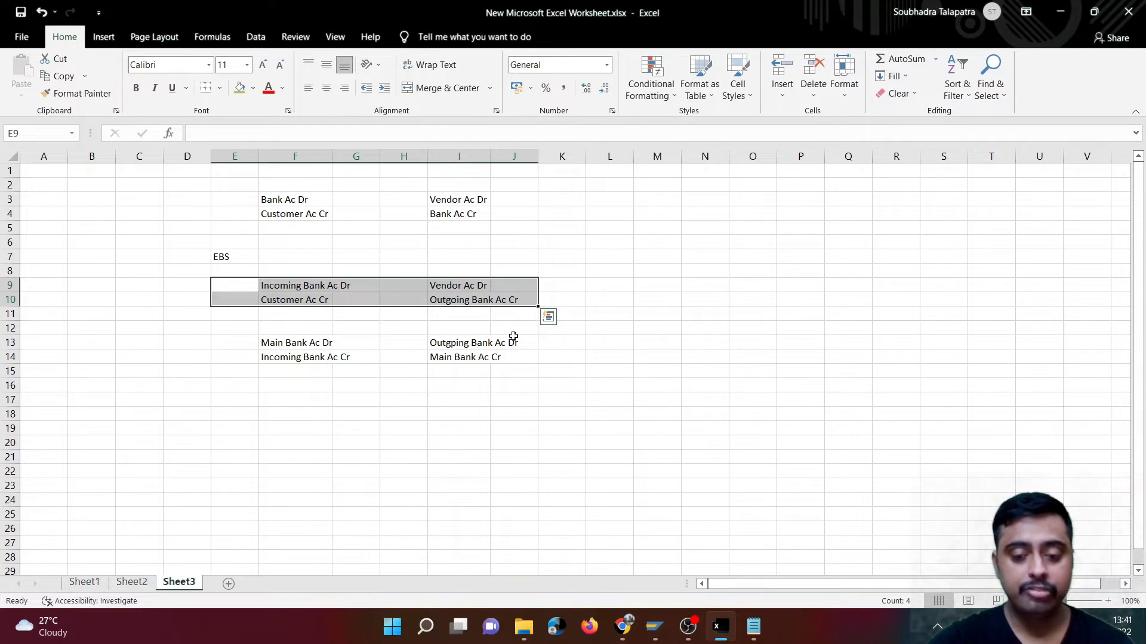
- Switch to SAP and display the vendor's open line items for company code 2410
{"action": "left_click", "coordinate": [655, 626]}
{"action": "left_click", "coordinate": [667, 575]}
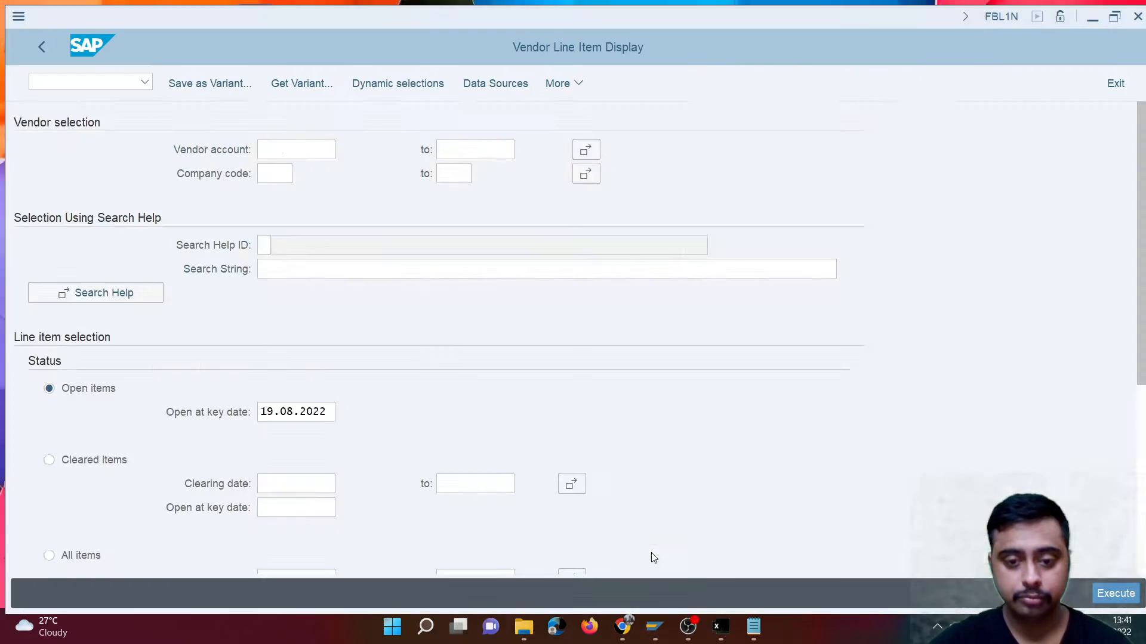
{"action": "type", "text": "2410"}
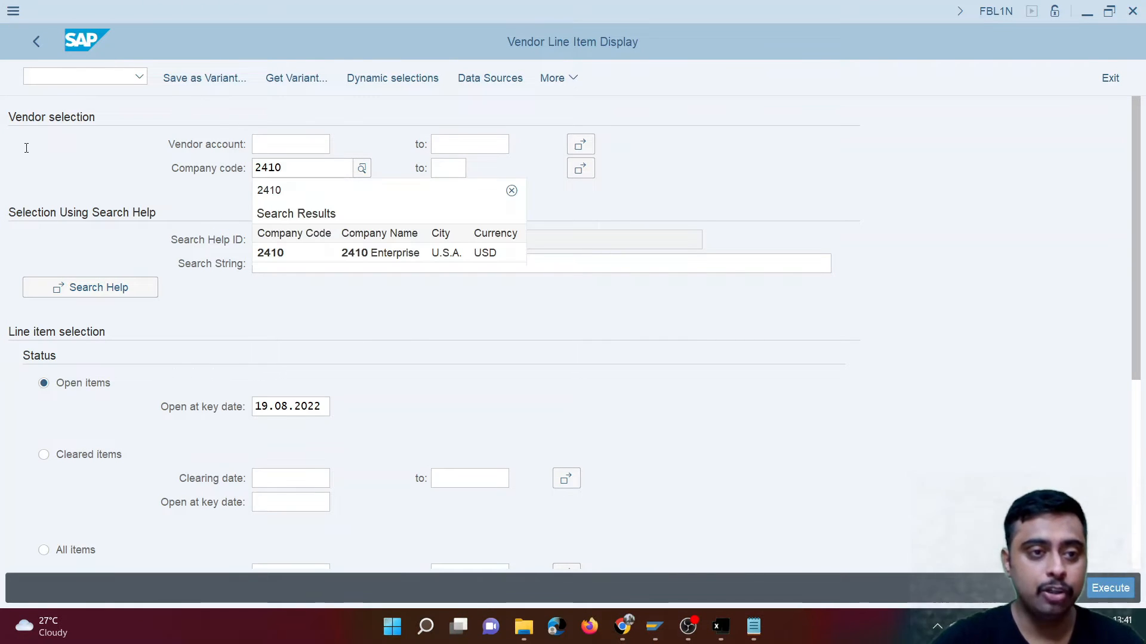
{"action": "left_click", "coordinate": [1107, 598]}
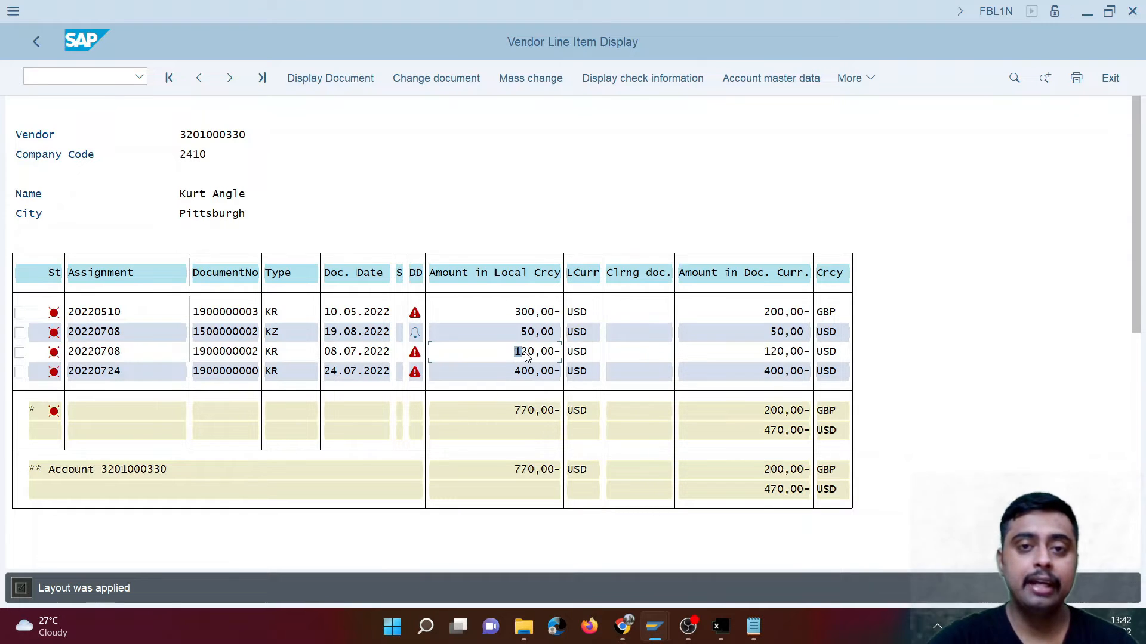
- Open the vendor's 120,00 USD invoice line item dated 08.07.2022 and copy the vendor number from it
{"action": "left_click", "coordinate": [61, 76]}
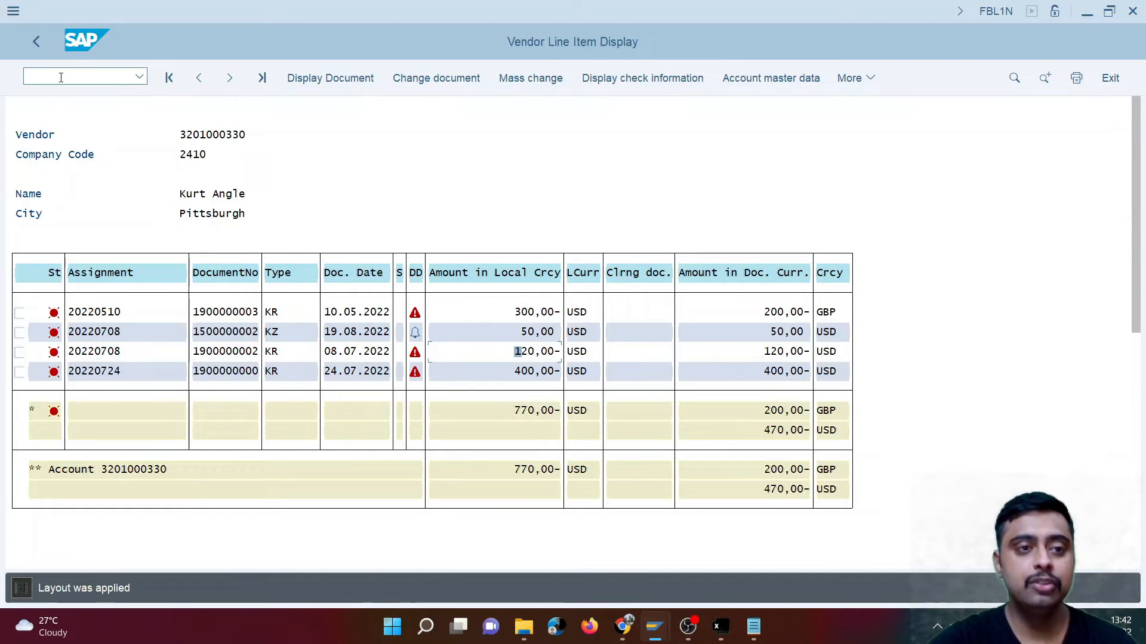
{"action": "double_click", "coordinate": [215, 135]}
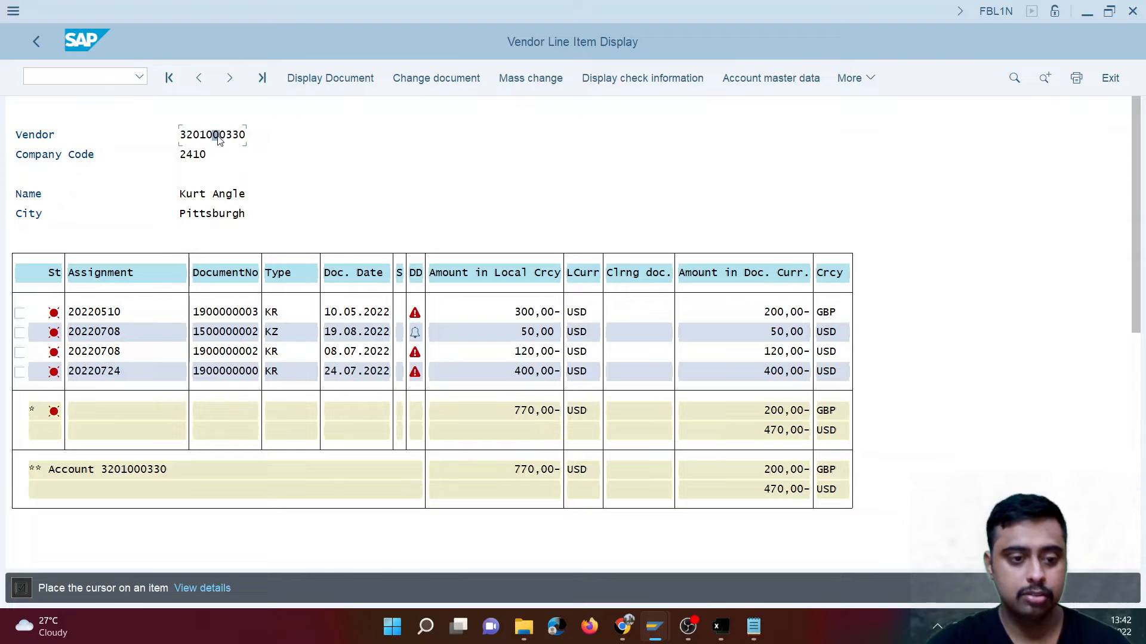
{"action": "double_click", "coordinate": [249, 354]}
{"action": "left_click_drag", "start_coordinate": [174, 122], "coordinate": [39, 136]}
{"action": "key", "text": "ctrl+c"}
- Open transaction F-53 in a new session and set the outgoing payment's document date to 19.08.2022
{"action": "left_click", "coordinate": [77, 76]}
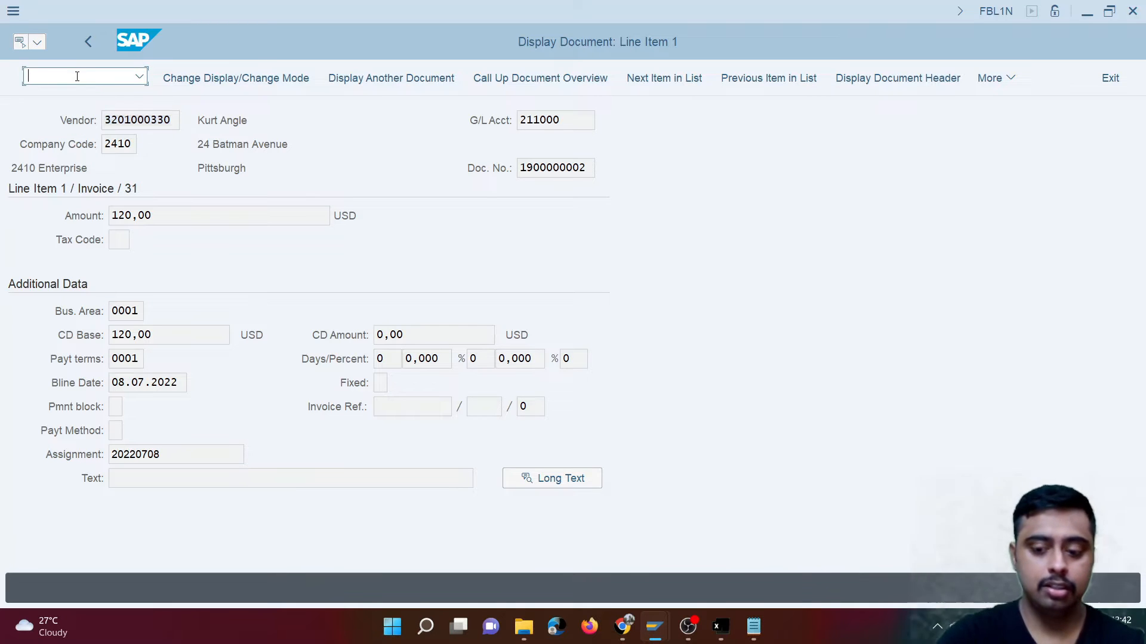
{"action": "type", "text": "/of-53"}
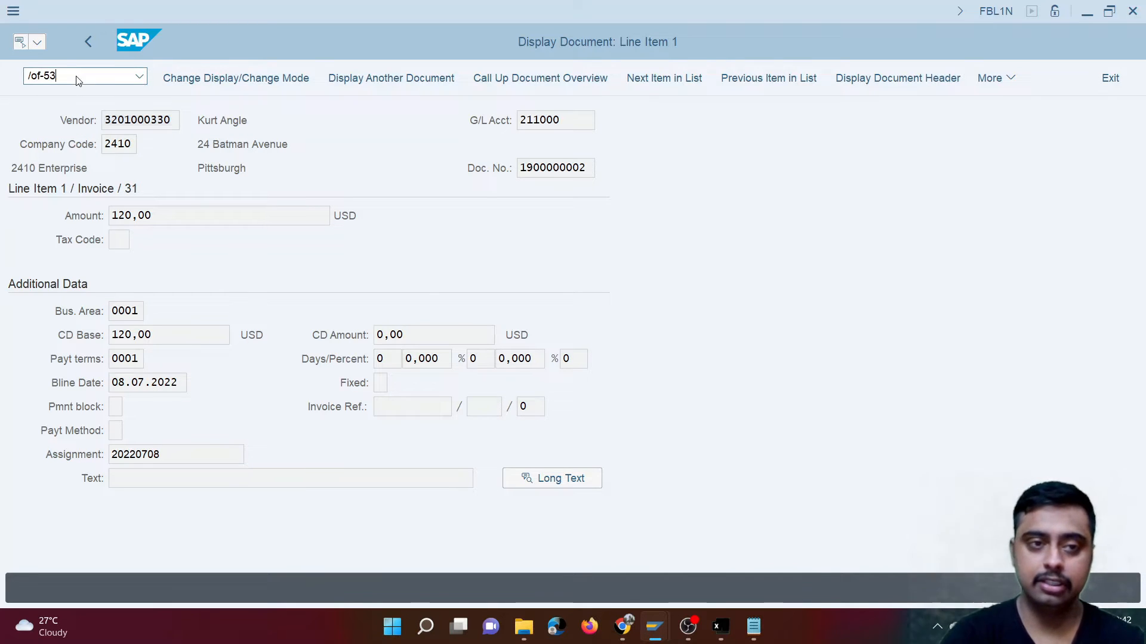
{"action": "key", "text": "Return"}
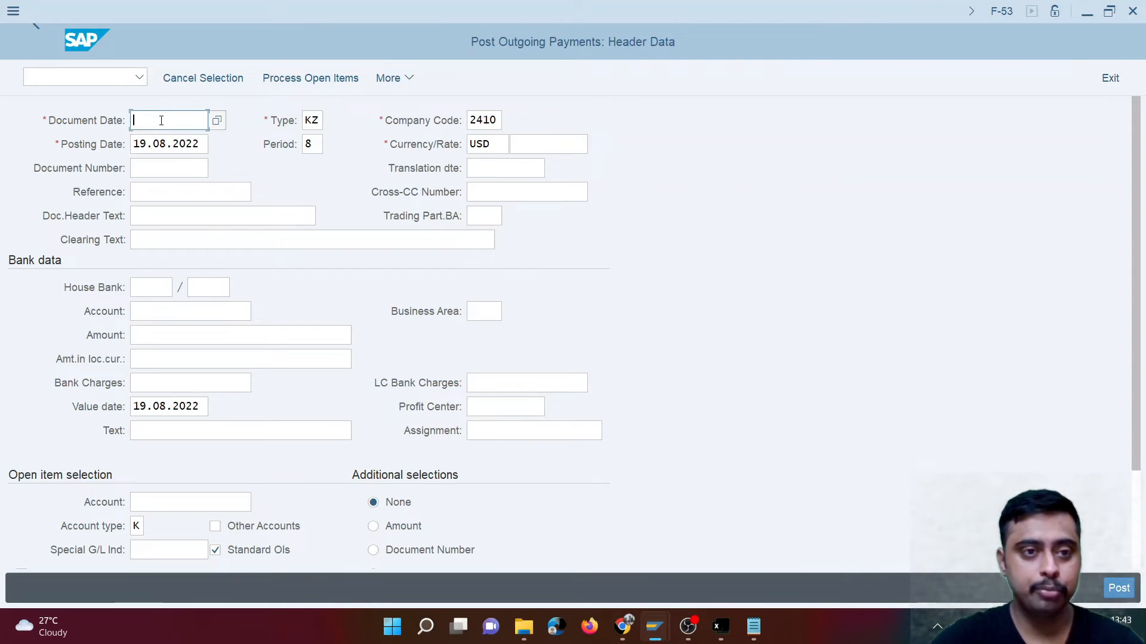
{"action": "left_click", "coordinate": [220, 124]}
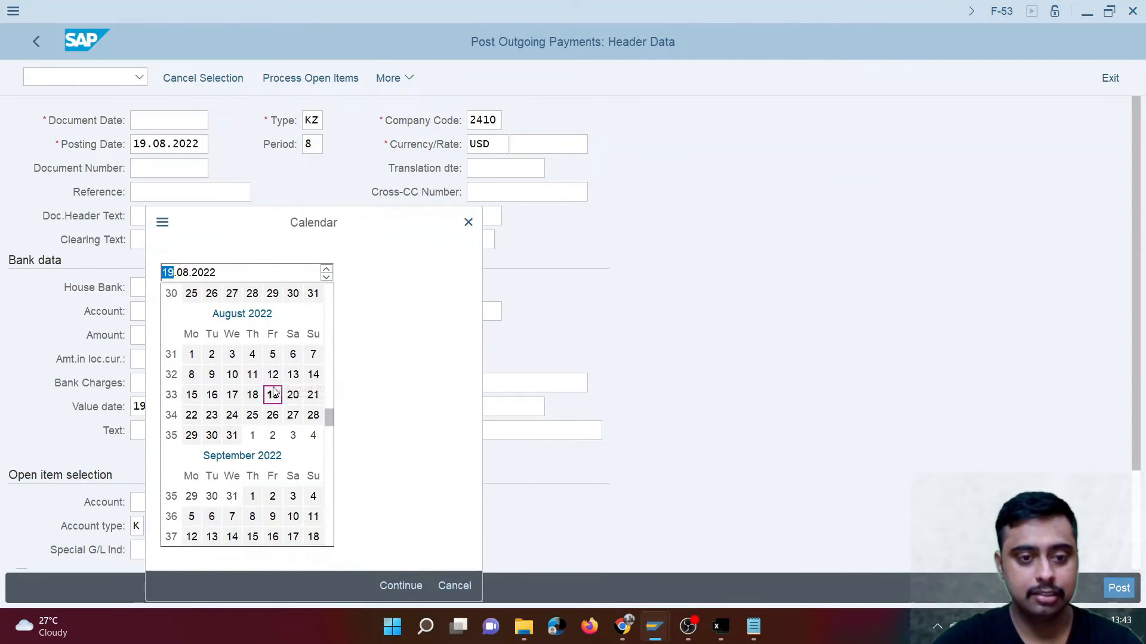
{"action": "double_click", "coordinate": [274, 405]}
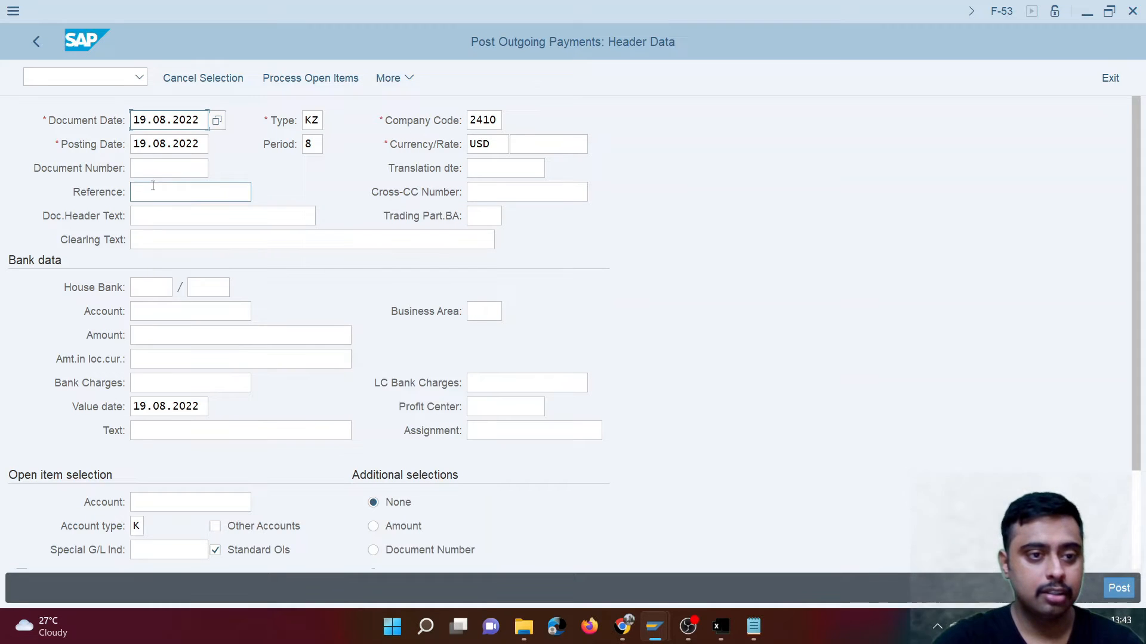
- Set the payment's house bank to CITI with account ID CITI1
{"action": "left_click", "coordinate": [156, 286]}
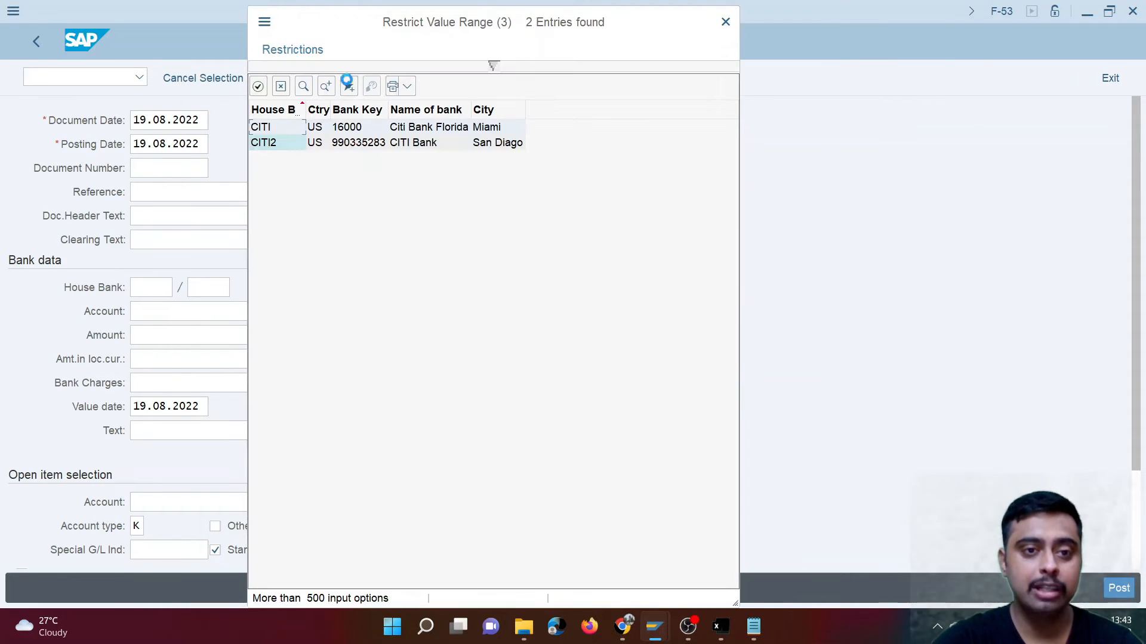
{"action": "double_click", "coordinate": [358, 128]}
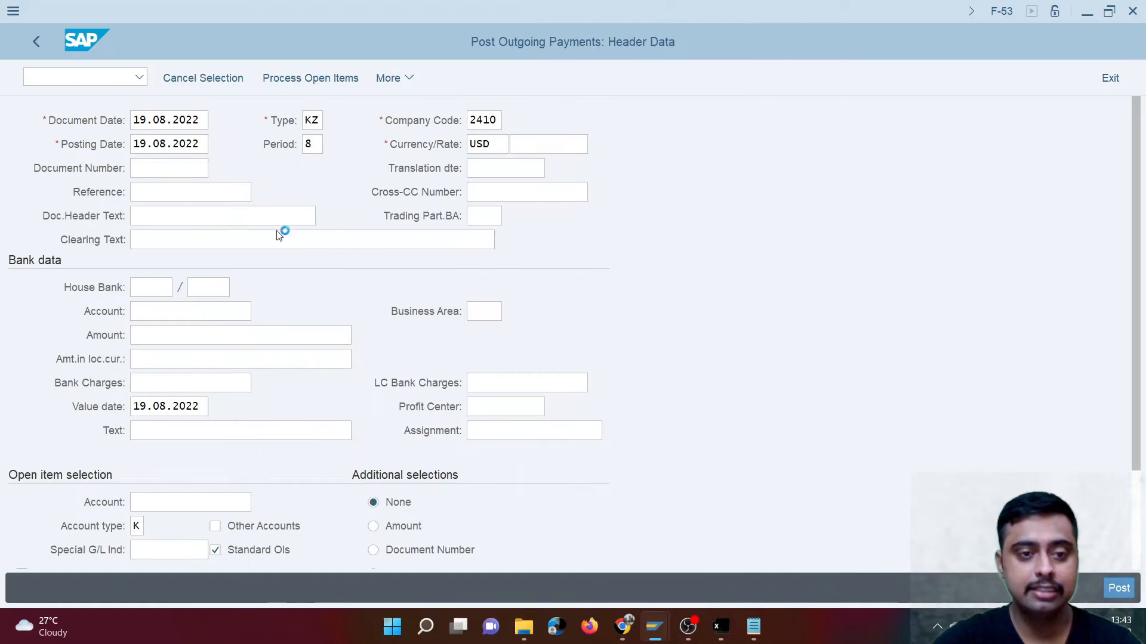
{"action": "left_click", "coordinate": [226, 288]}
{"action": "left_click", "coordinate": [242, 287]}
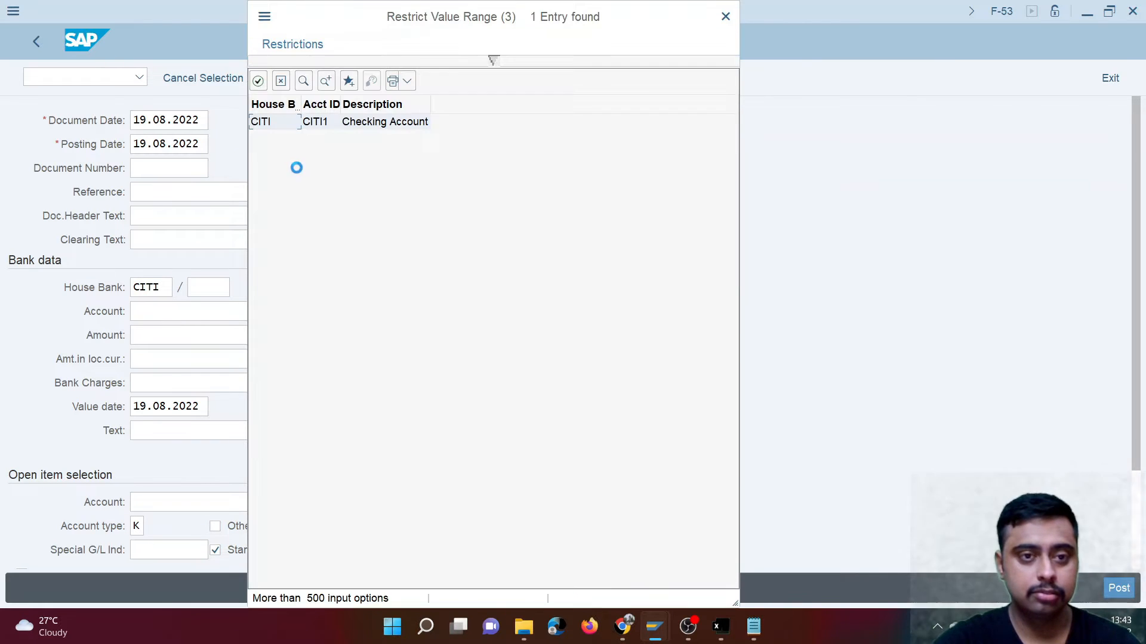
{"action": "double_click", "coordinate": [325, 123]}
- Select the "CITI Bank - Outgoing" G/L account of company code 2410 as the account in the payment's bank data
{"action": "left_click", "coordinate": [191, 314]}
{"action": "left_click", "coordinate": [260, 310]}
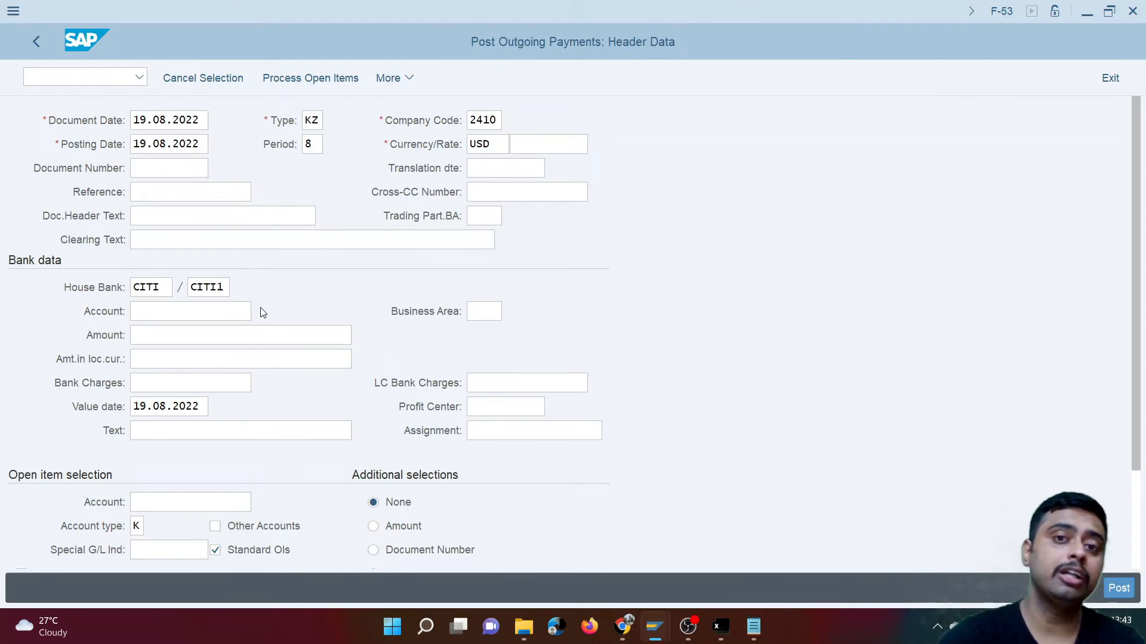
{"action": "left_click", "coordinate": [486, 457]}
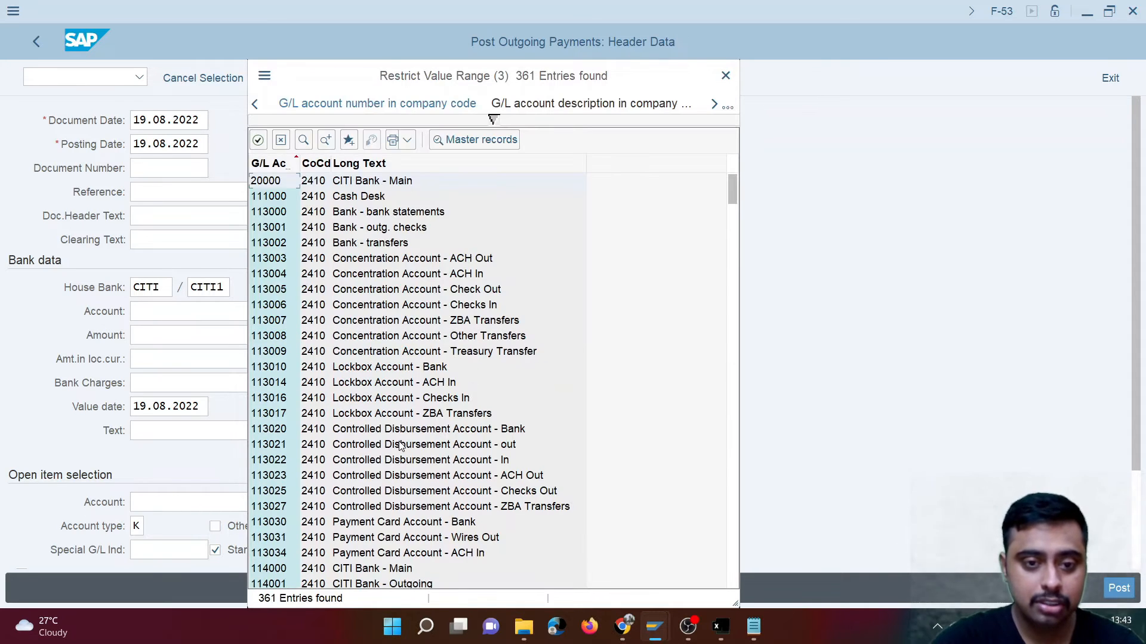
{"action": "scroll", "coordinate": [404, 448], "scroll_direction": "down", "scroll_amount": 2}
{"action": "scroll", "coordinate": [406, 448], "scroll_direction": "down", "scroll_amount": 1}
{"action": "left_click", "coordinate": [411, 451]}
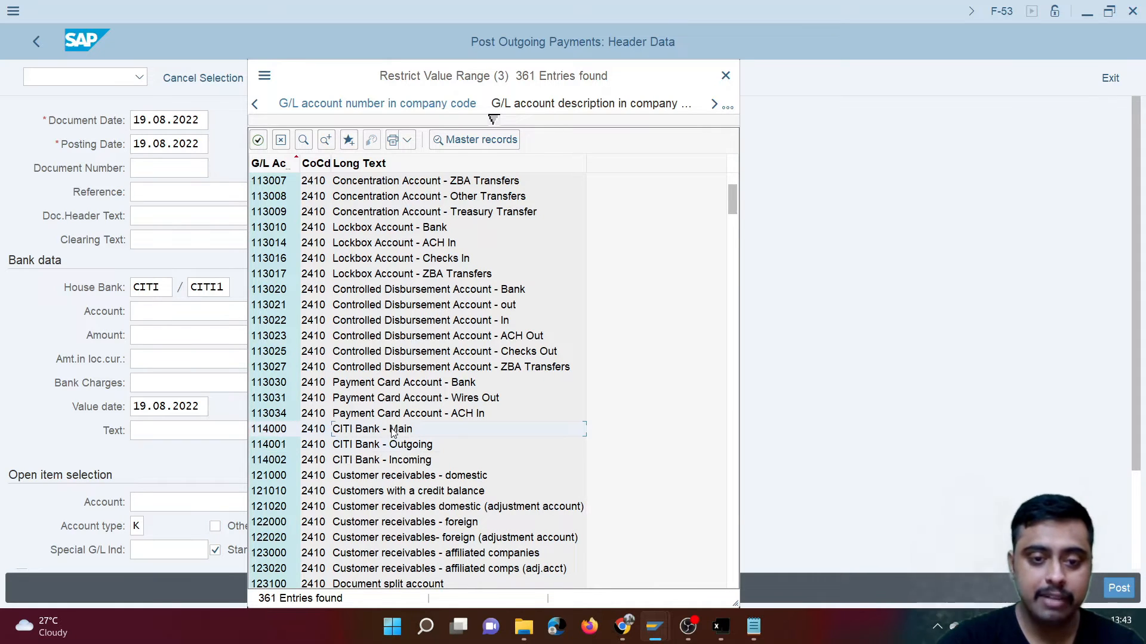
{"action": "left_click", "coordinate": [415, 466]}
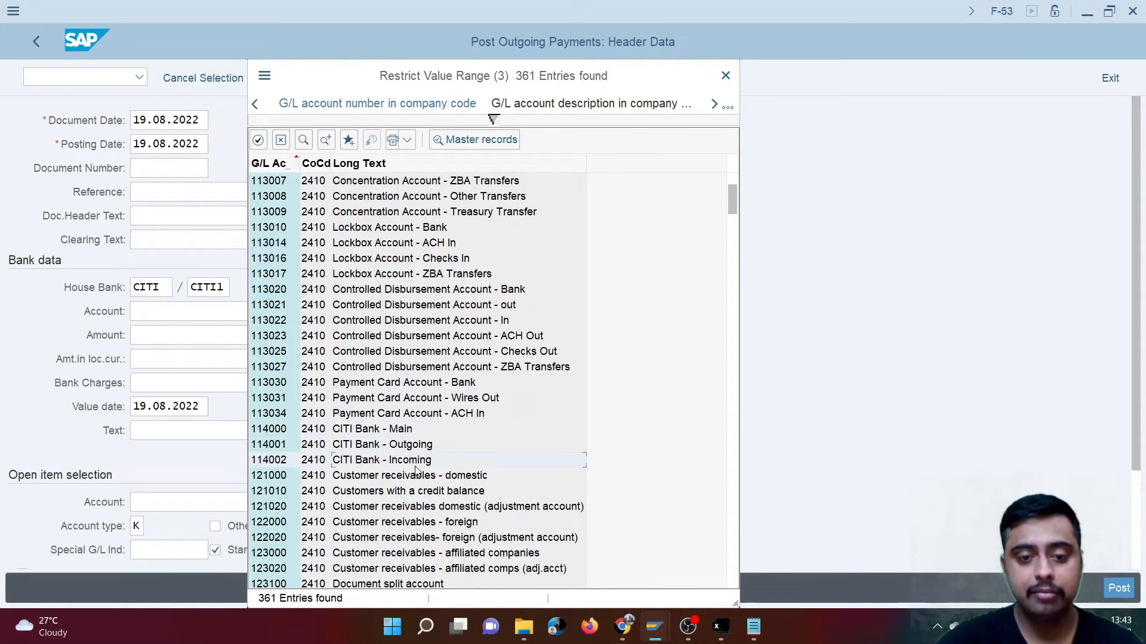
{"action": "left_click", "coordinate": [394, 434]}
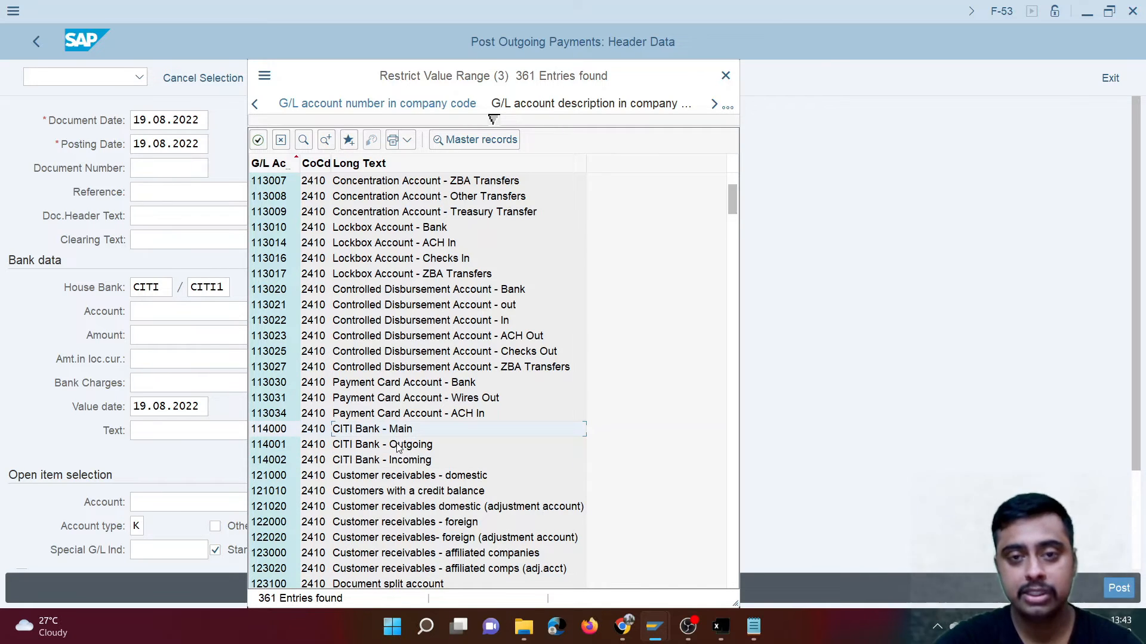
{"action": "left_click", "coordinate": [398, 448]}
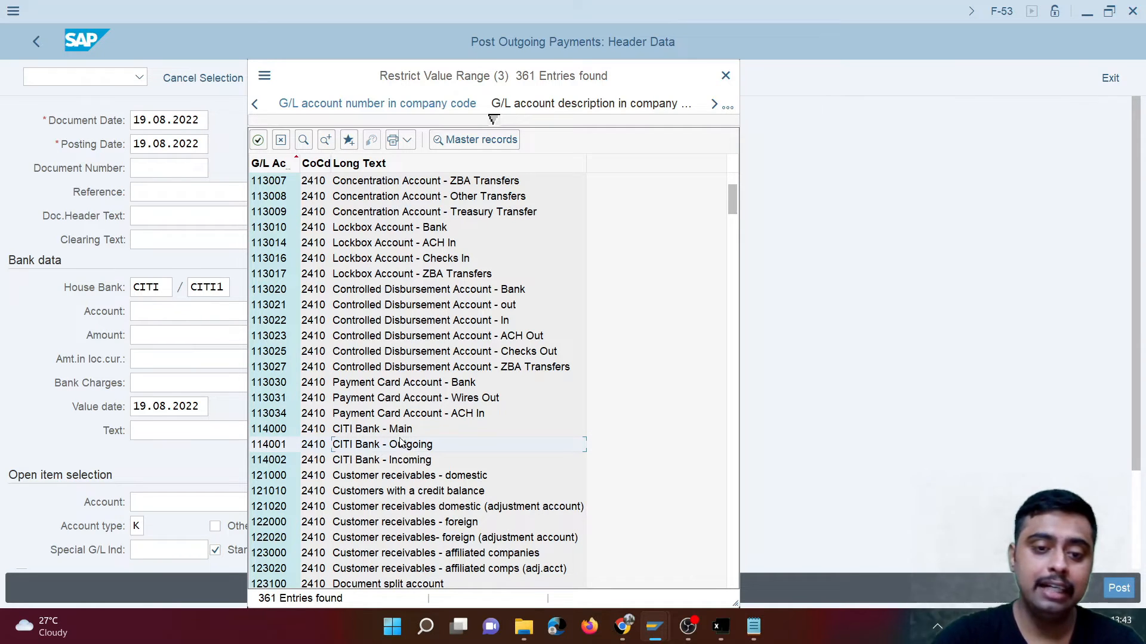
{"action": "left_click", "coordinate": [399, 435]}
{"action": "left_click", "coordinate": [405, 447]}
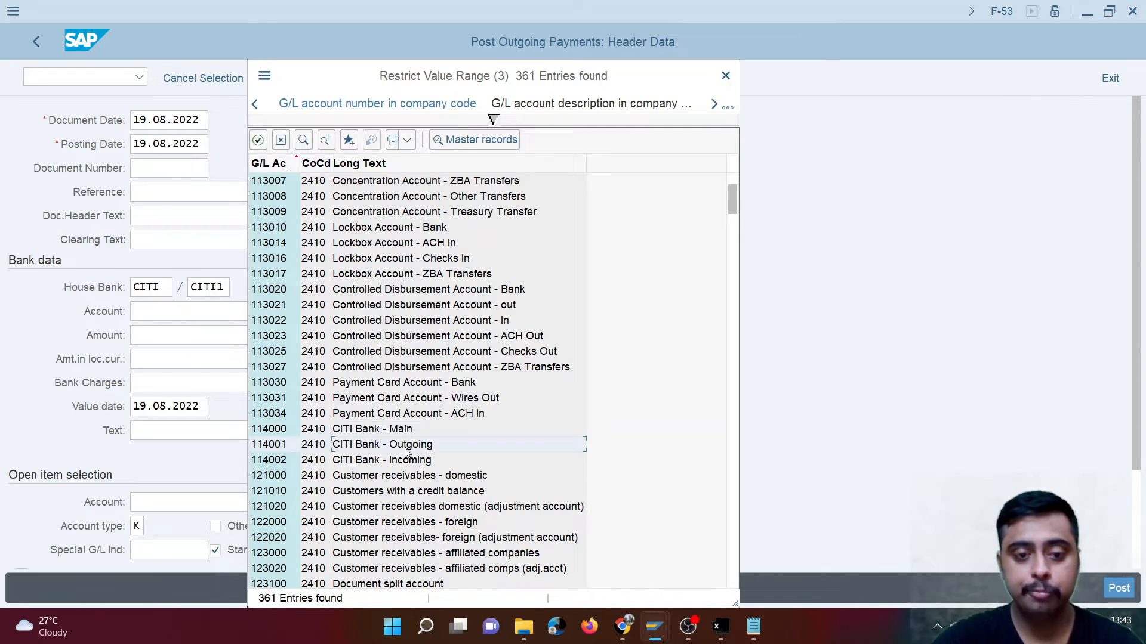
{"action": "double_click", "coordinate": [270, 446]}
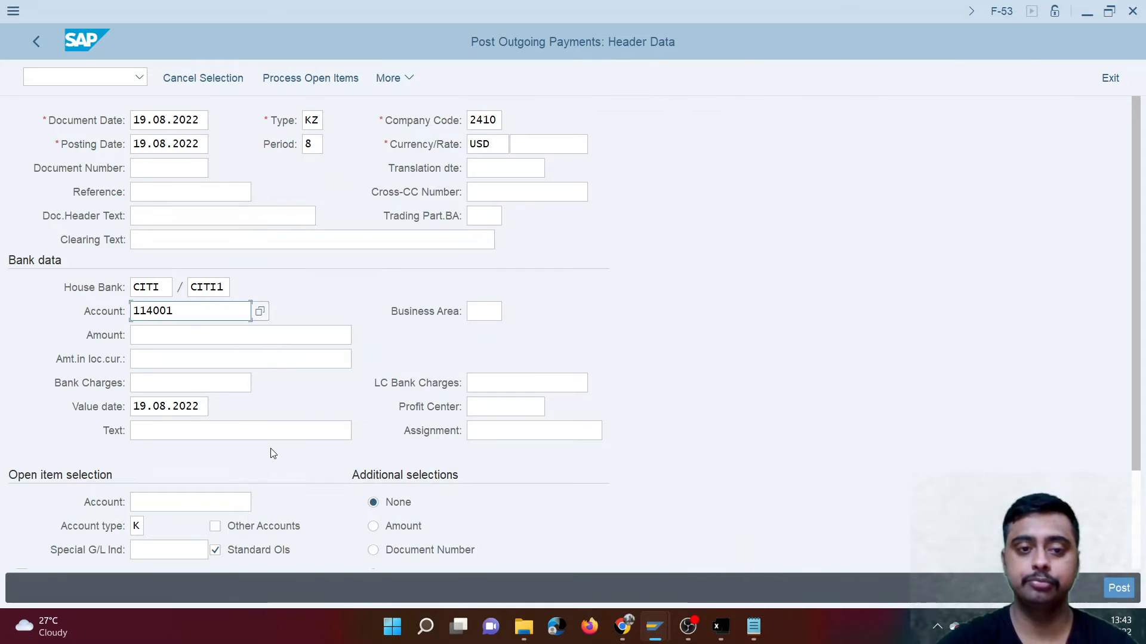
- Check the invoice amount in the vendor line item session and set the outgoing payment amount to 30
{"action": "left_click", "coordinate": [216, 342]}
{"action": "key", "text": "alt+Tab"}
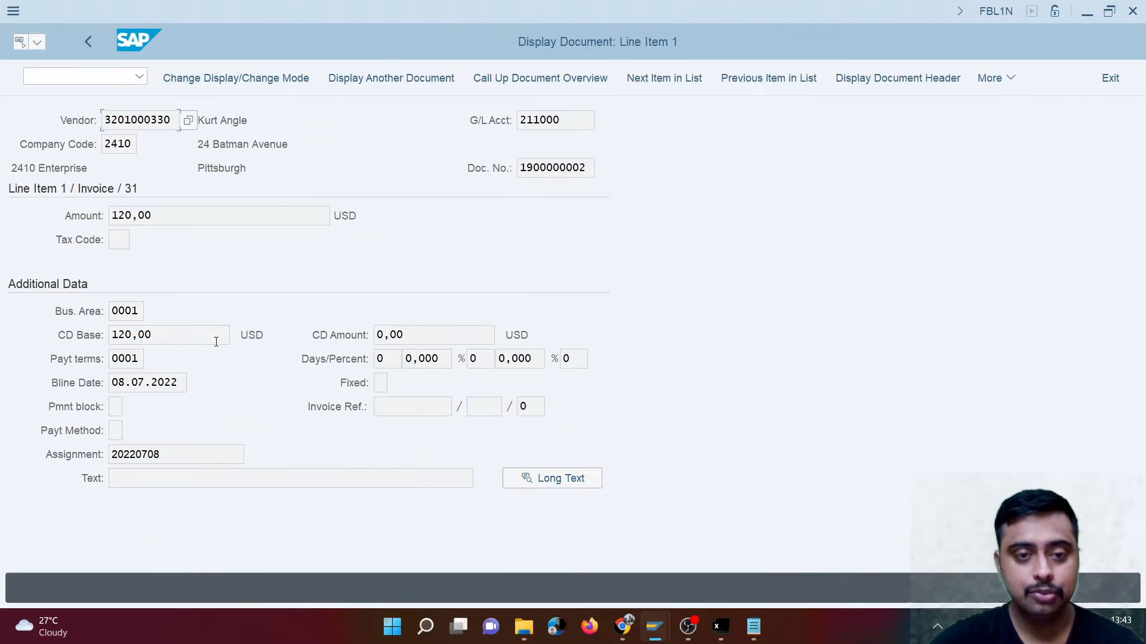
{"action": "left_click_drag", "start_coordinate": [154, 332], "coordinate": [87, 333]}
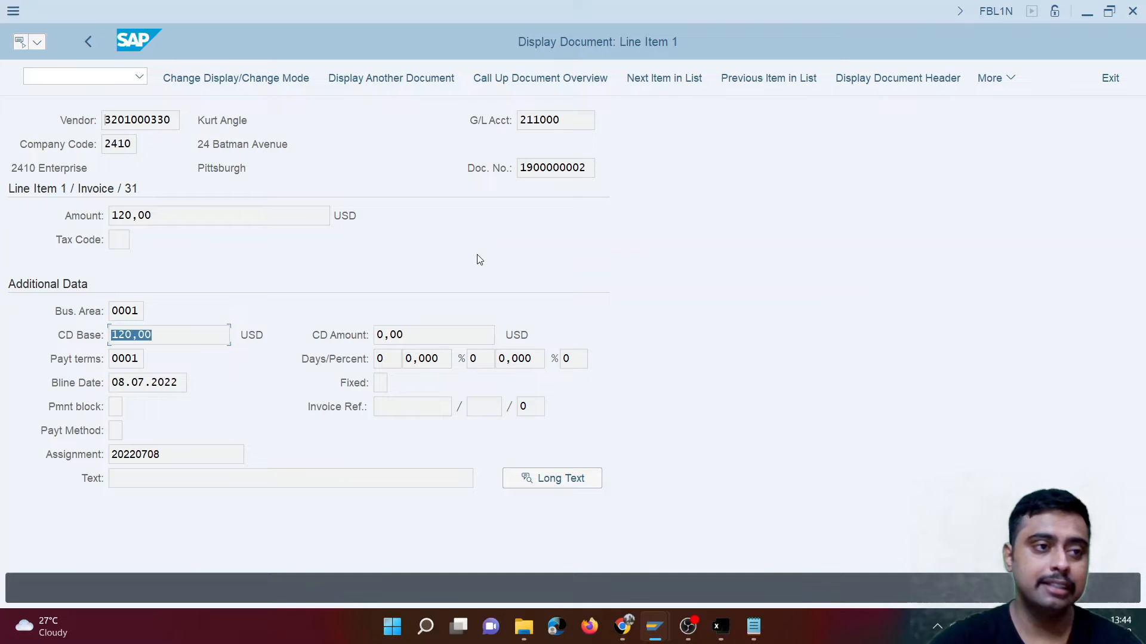
{"action": "key", "text": "alt+Tab"}
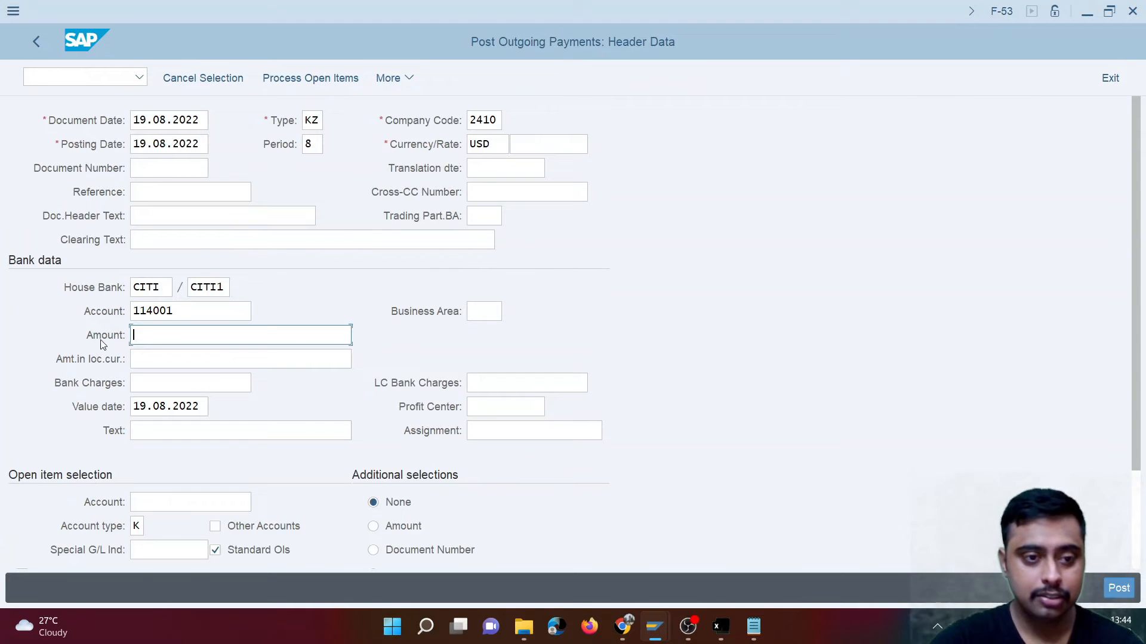
{"action": "type", "text": "30"}
- Paste the copied vendor number as the open item selection account and process the vendor's open items
{"action": "left_click", "coordinate": [181, 504]}
{"action": "key", "text": "ctrl+v"}
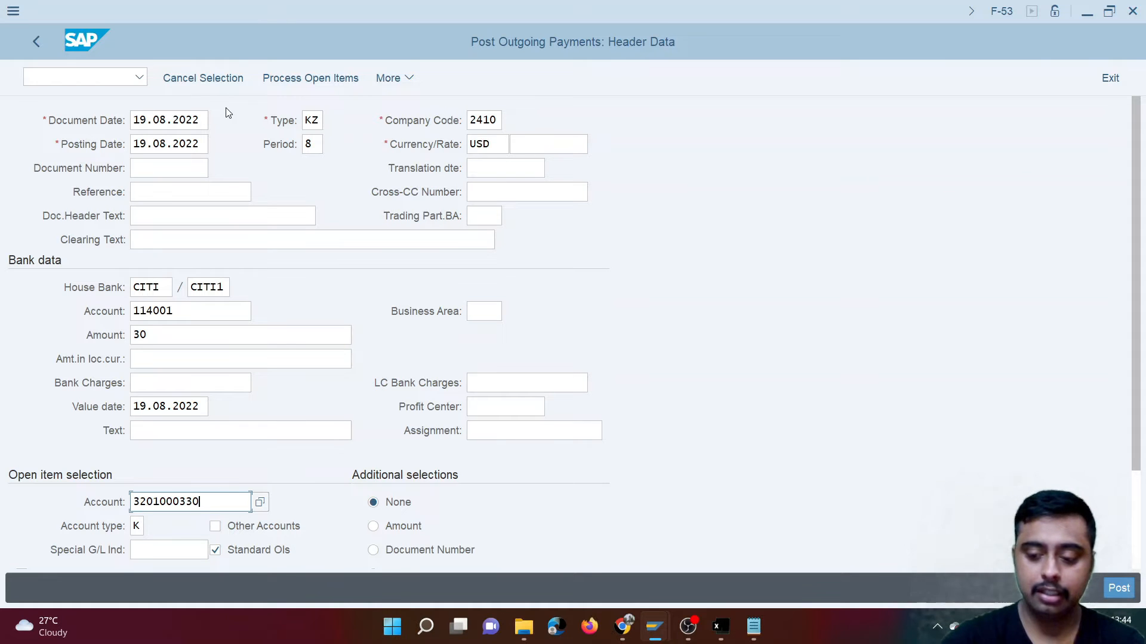
{"action": "left_click", "coordinate": [300, 82]}
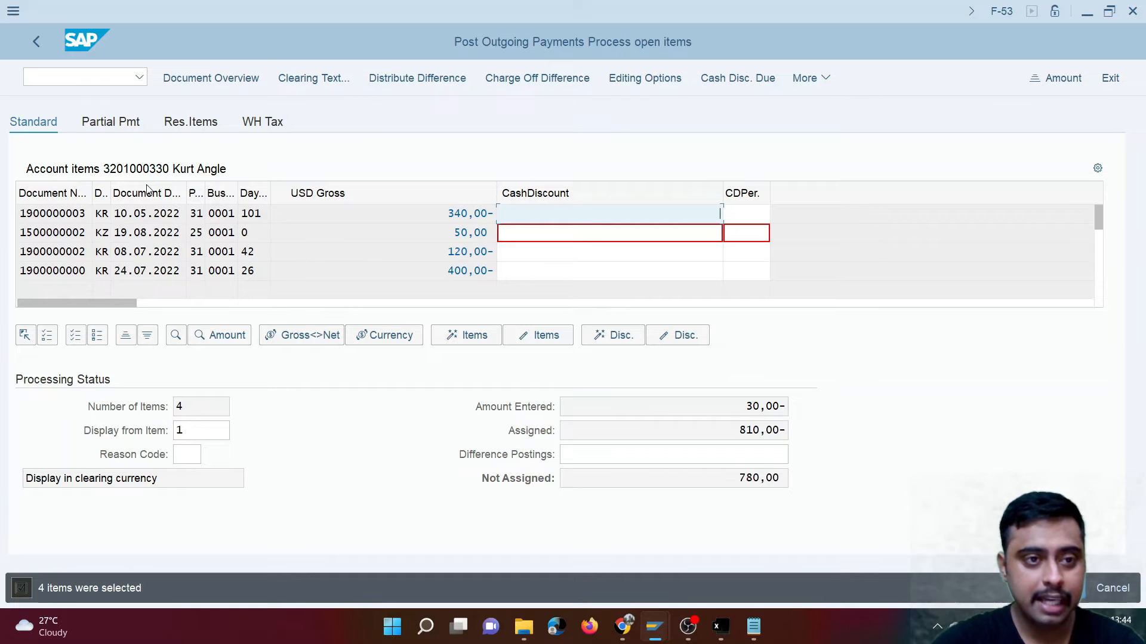
- Under partial payment, deactivate every open vendor item except the 120.00 invoice dated 08.07.2022
{"action": "left_click", "coordinate": [121, 123]}
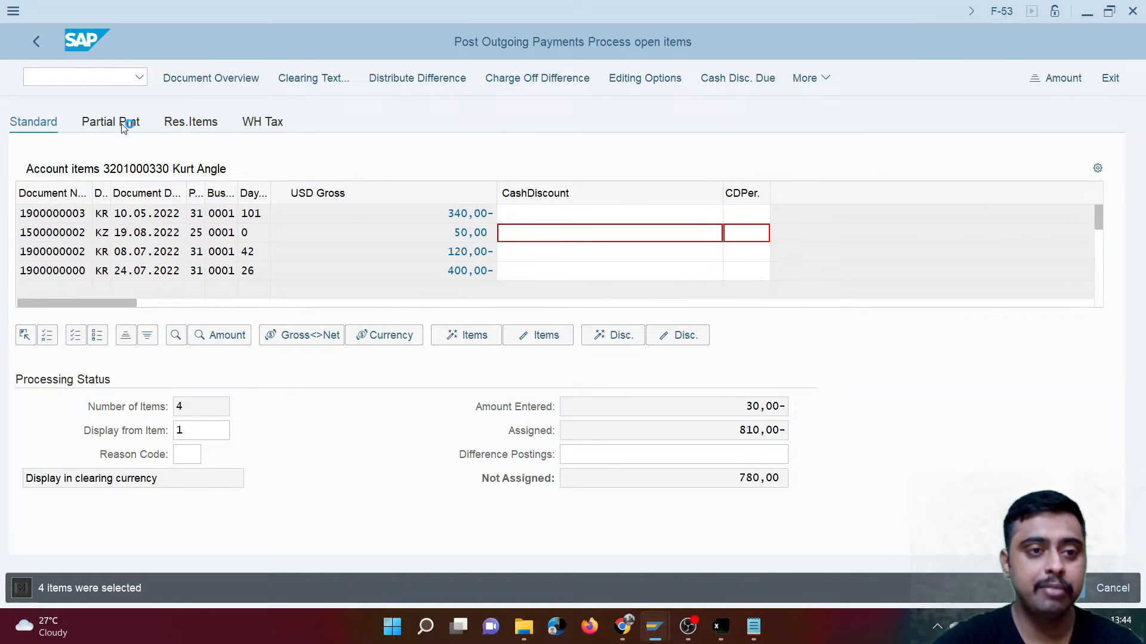
{"action": "left_click", "coordinate": [63, 215]}
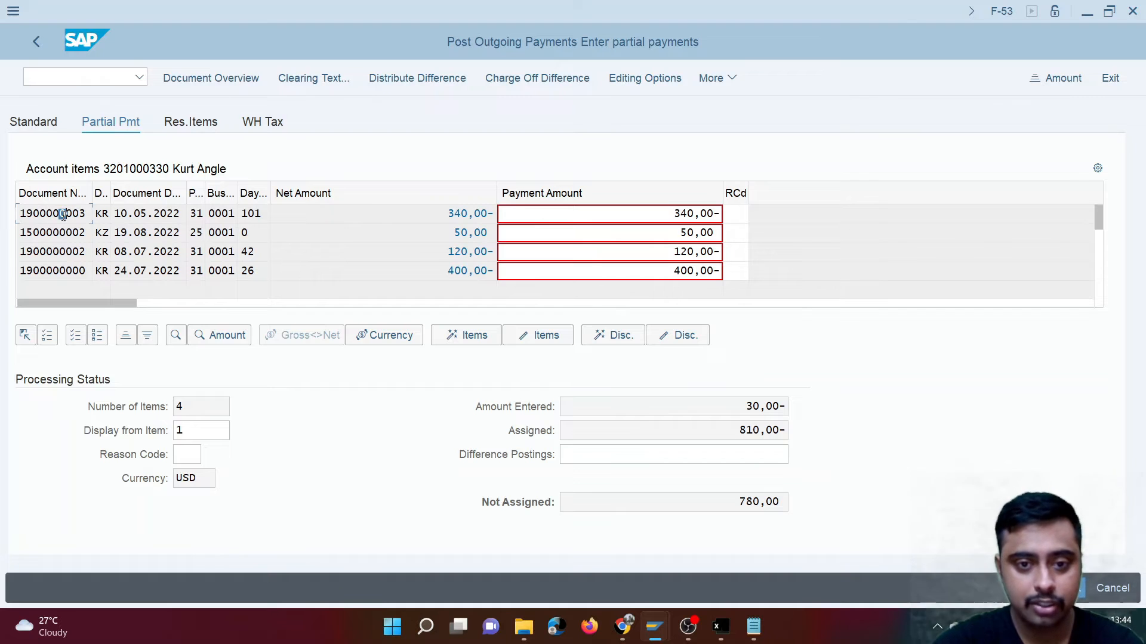
{"action": "left_click", "coordinate": [549, 337]}
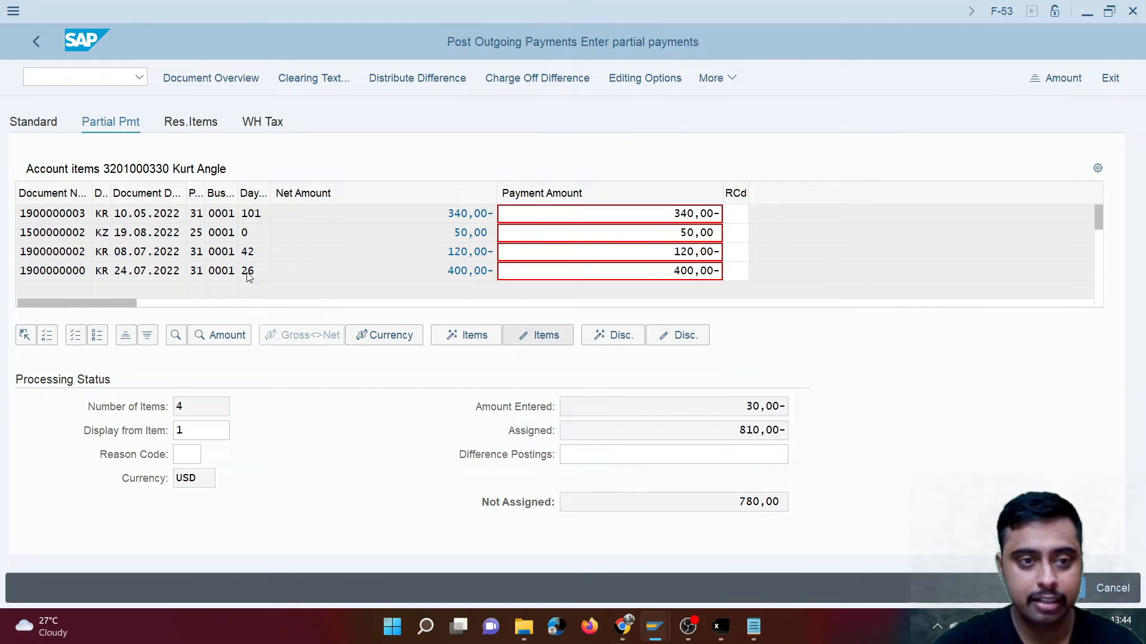
{"action": "left_click", "coordinate": [546, 334]}
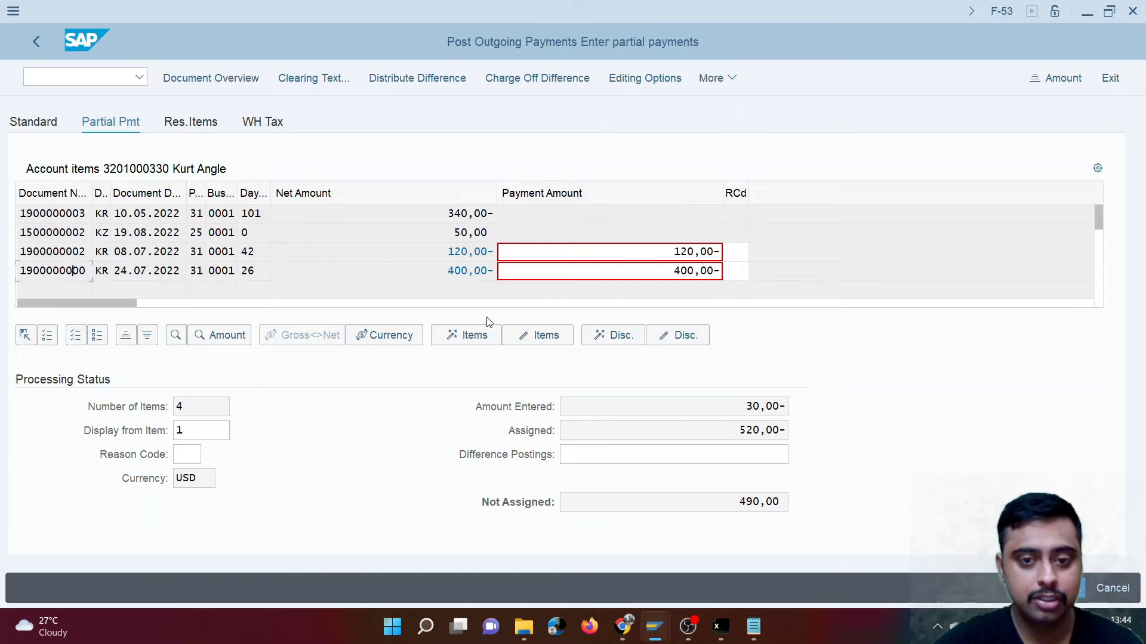
{"action": "left_click", "coordinate": [544, 334]}
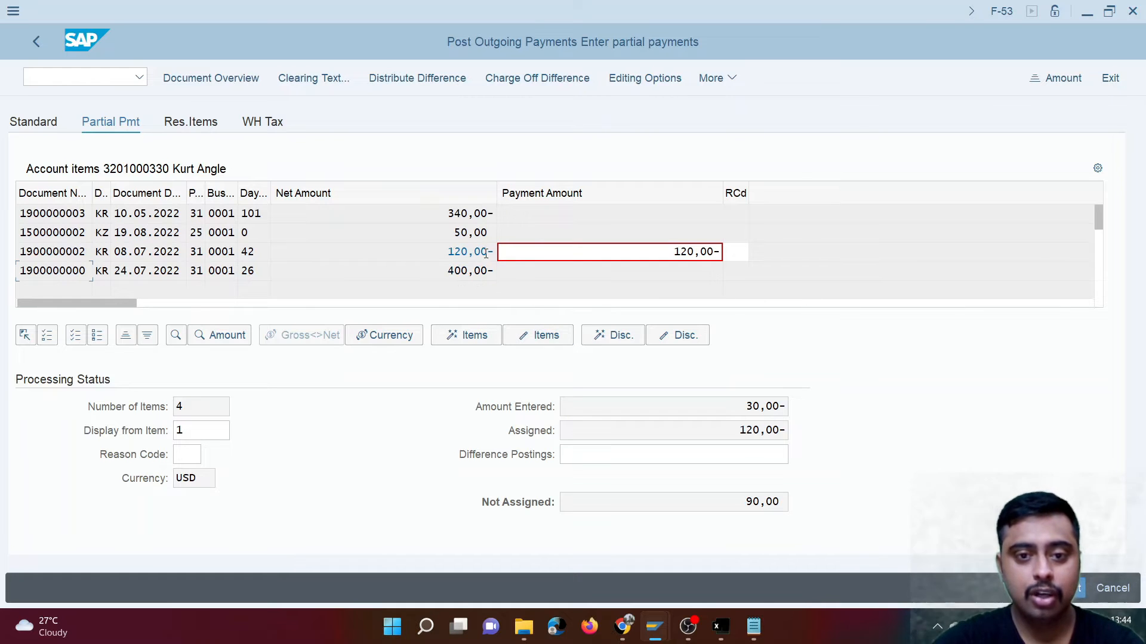
- Set the partial payment amount of the remaining active invoice to 30 and post the outgoing payment
{"action": "left_click_drag", "start_coordinate": [670, 255], "coordinate": [792, 252]}
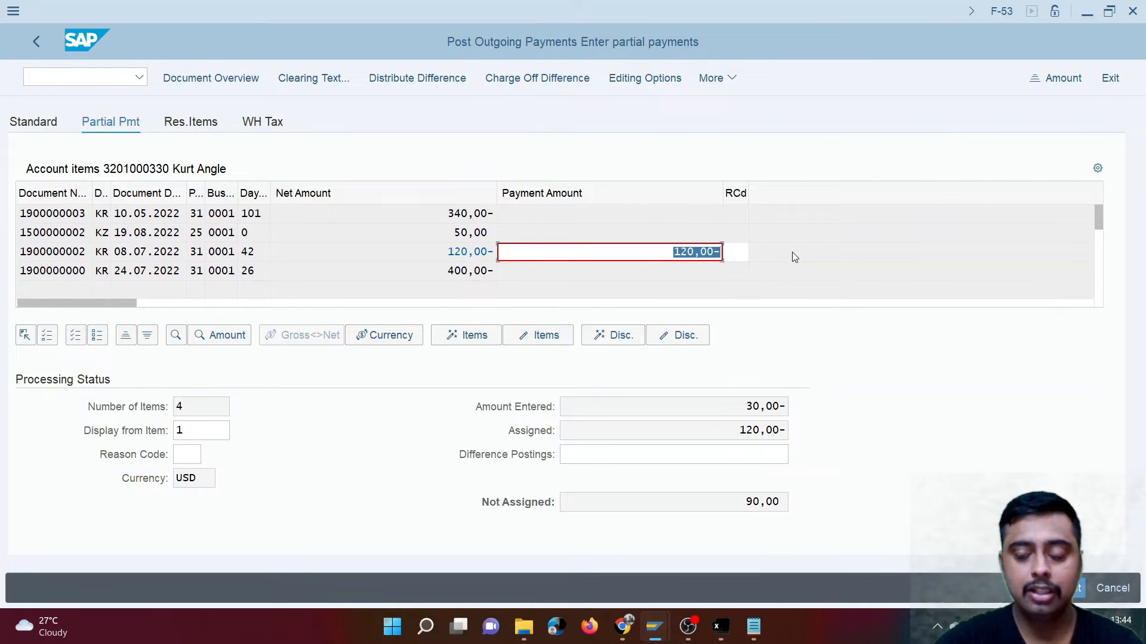
{"action": "type", "text": "30"}
{"action": "key", "text": "Return"}
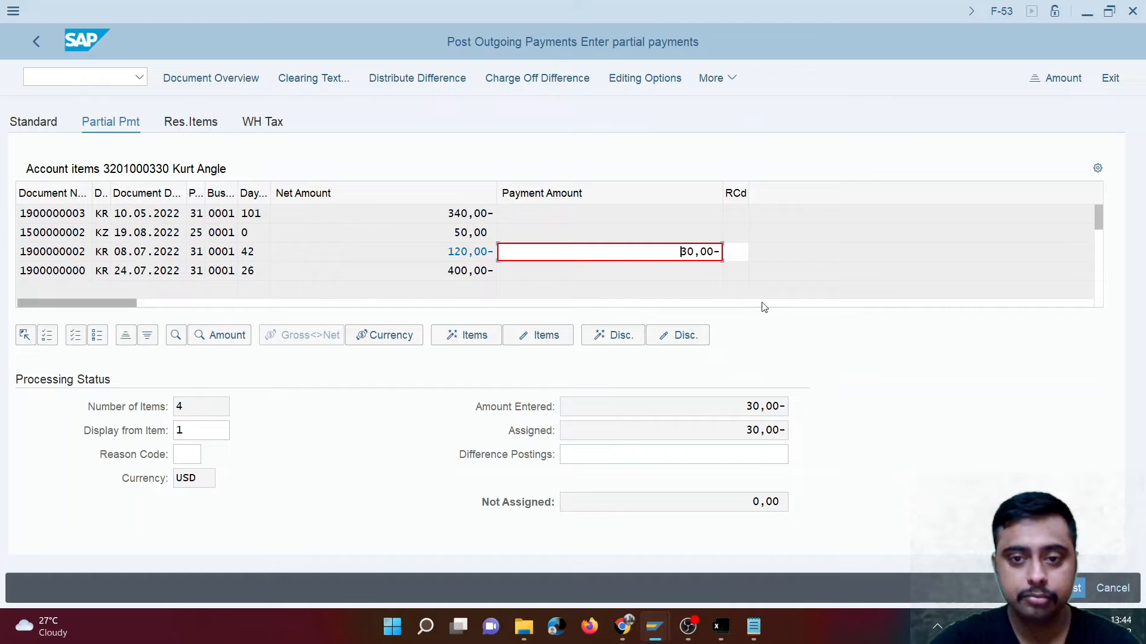
{"action": "left_click", "coordinate": [1076, 590]}
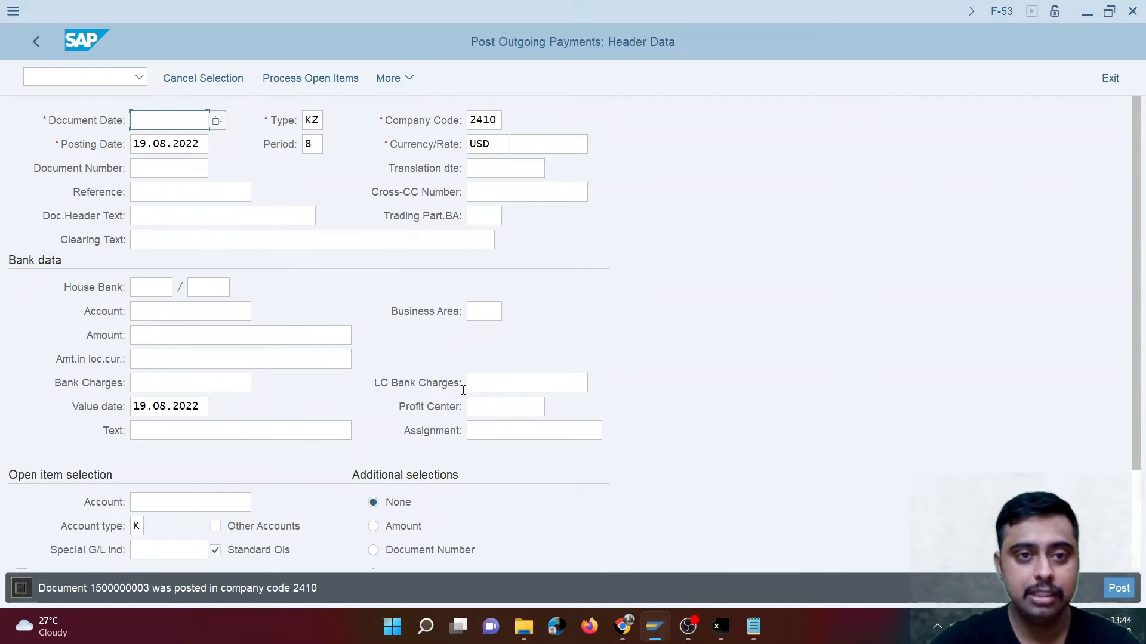
- Display the outgoing payment document just posted in company code 2410
{"action": "left_click", "coordinate": [395, 82]}
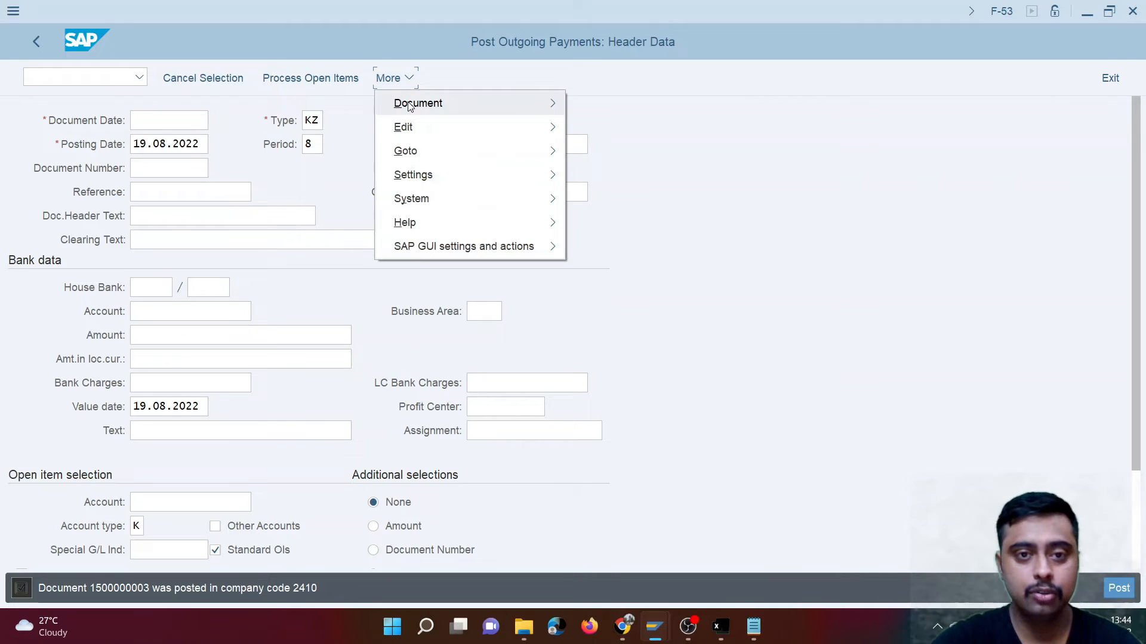
{"action": "mouse_move", "coordinate": [540, 104]}
{"action": "left_click", "coordinate": [614, 152]}
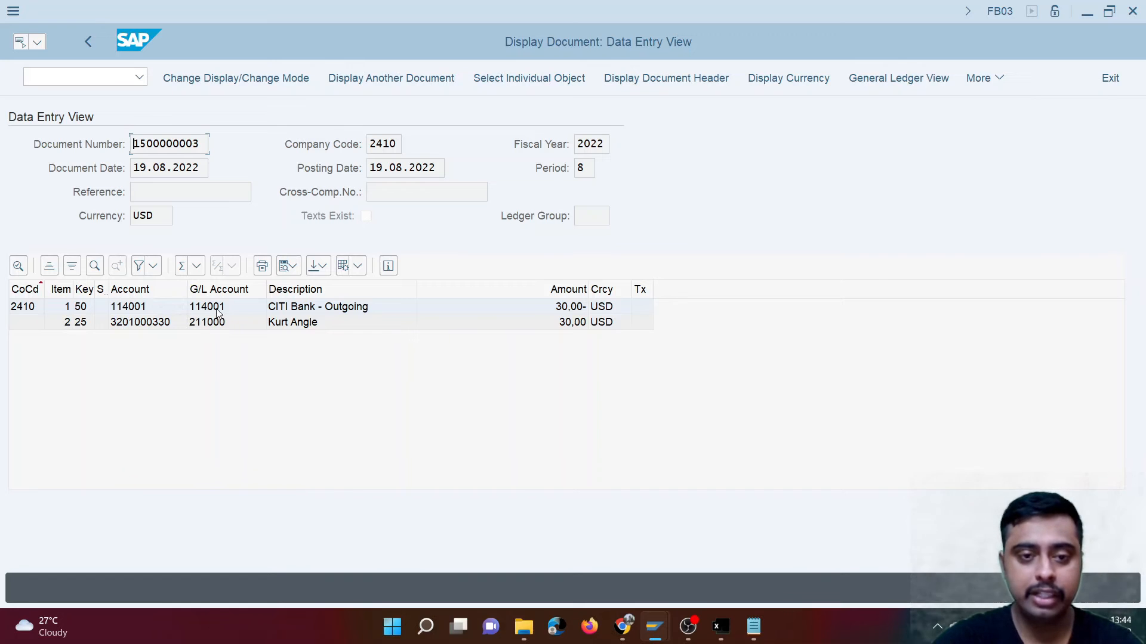
- Switch to the Excel worksheet and enter the label "Outgoing payment" in cell A18
{"action": "left_click", "coordinate": [718, 621]}
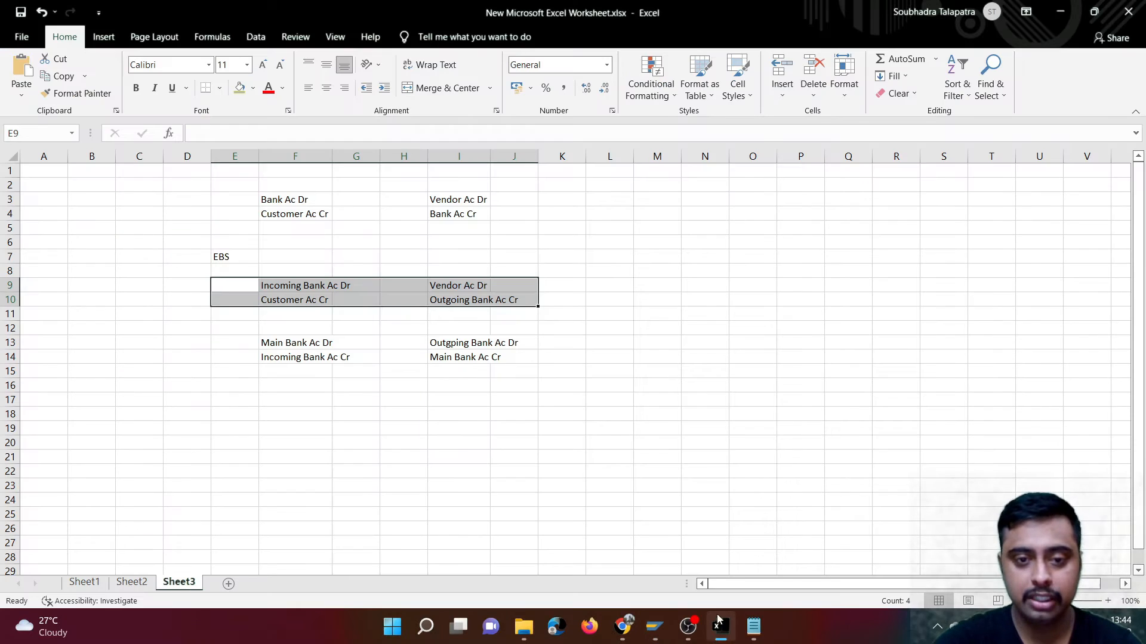
{"action": "left_click", "coordinate": [410, 454]}
{"action": "left_click", "coordinate": [49, 416]}
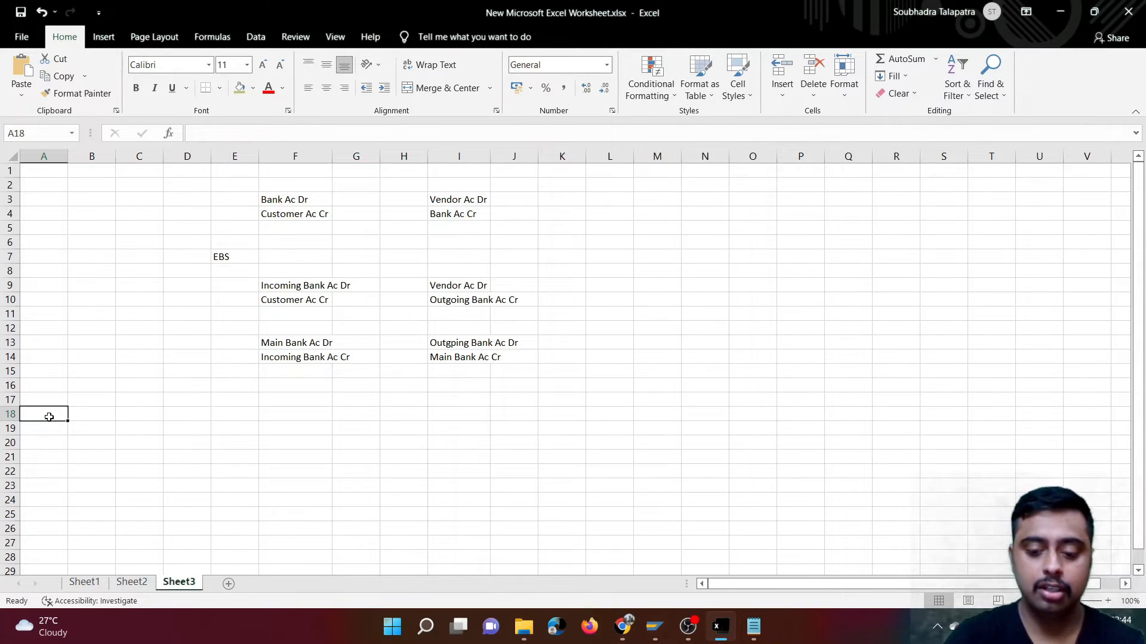
{"action": "type", "text": "Outgoing payment"}
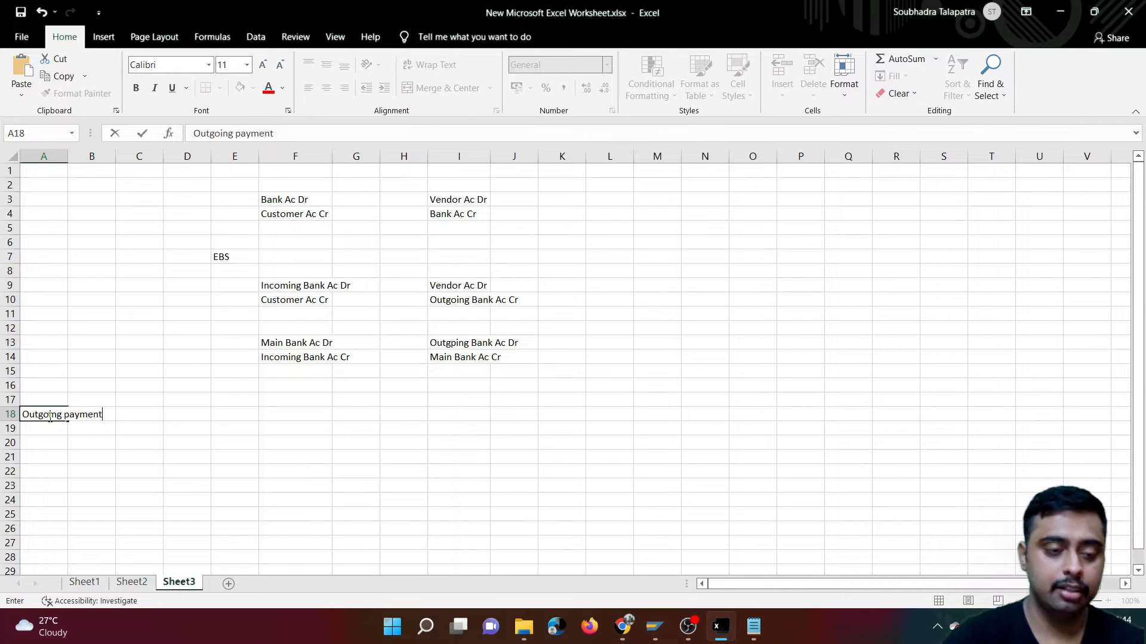
{"action": "key", "text": "Return"}
- Copy the posted payment's document number from SAP into cell A19 of the worksheet
{"action": "key", "text": "alt+Tab"}
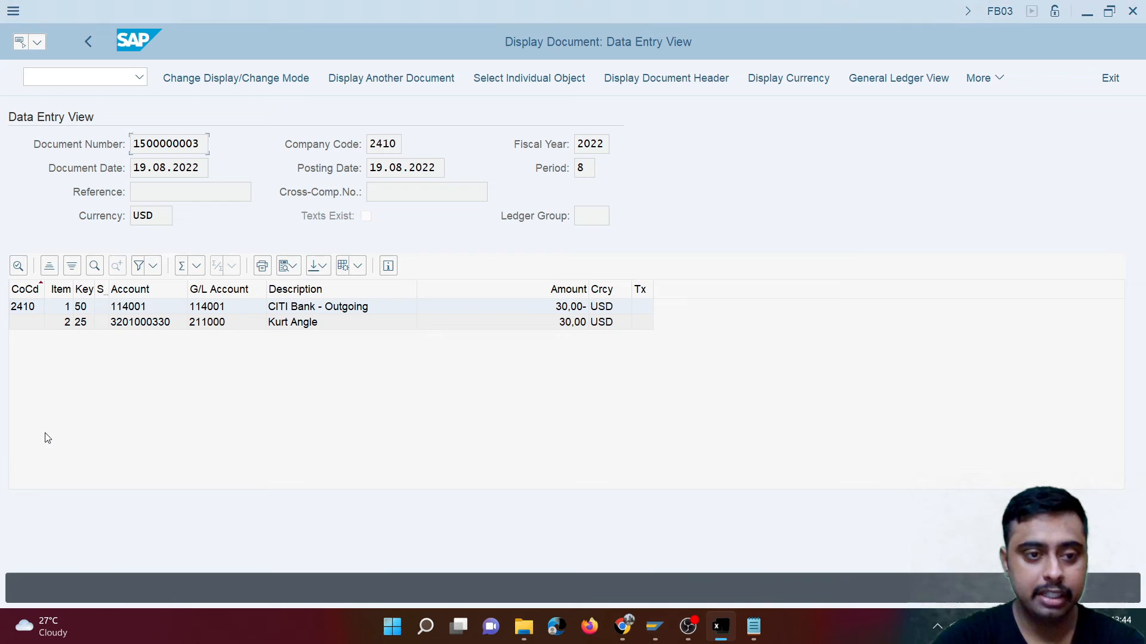
{"action": "left_click_drag", "start_coordinate": [207, 146], "coordinate": [47, 168]}
{"action": "key", "text": "ctrl+c"}
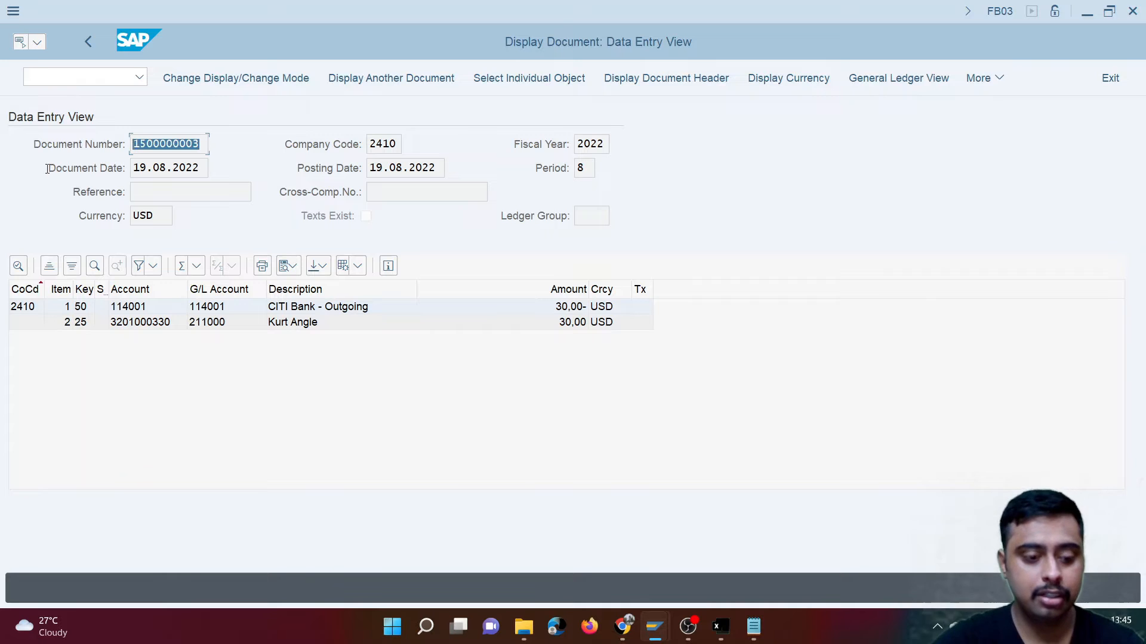
{"action": "key", "text": "alt+Tab"}
{"action": "key", "text": "ctrl+v"}
- Copy the "CITI Bank - Outgoing" account number from the SAP document into cell B19
{"action": "key", "text": "alt+Tab"}
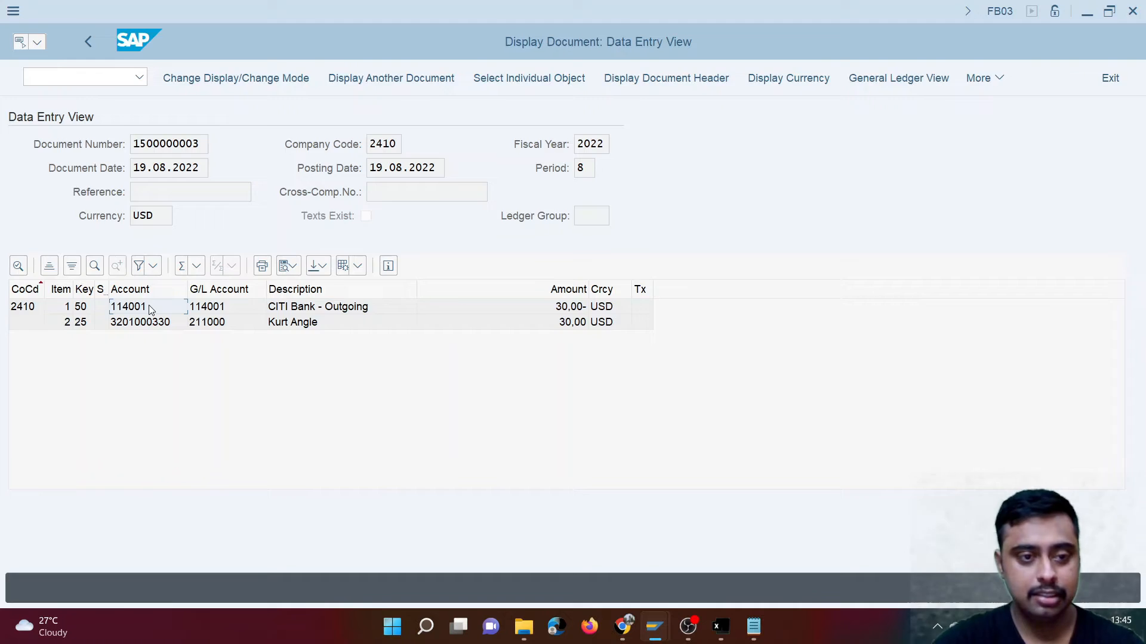
{"action": "key", "text": "alt+Tab"}
{"action": "left_click", "coordinate": [93, 423]}
{"action": "key", "text": "ctrl+v"}
{"action": "key", "text": "Tab"}
- Enter the payment amount 30 in cell C19 and fit column A to its contents
{"action": "key", "text": "alt+Tab"}
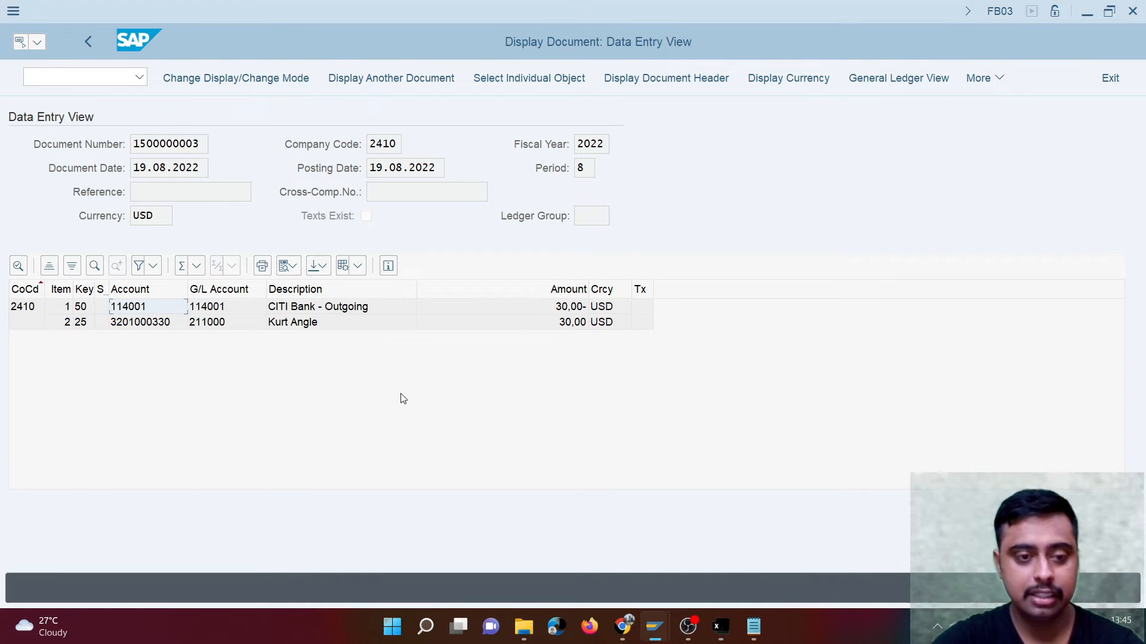
{"action": "key", "text": "alt+Tab"}
{"action": "type", "text": "30"}
{"action": "key", "text": "Return"}
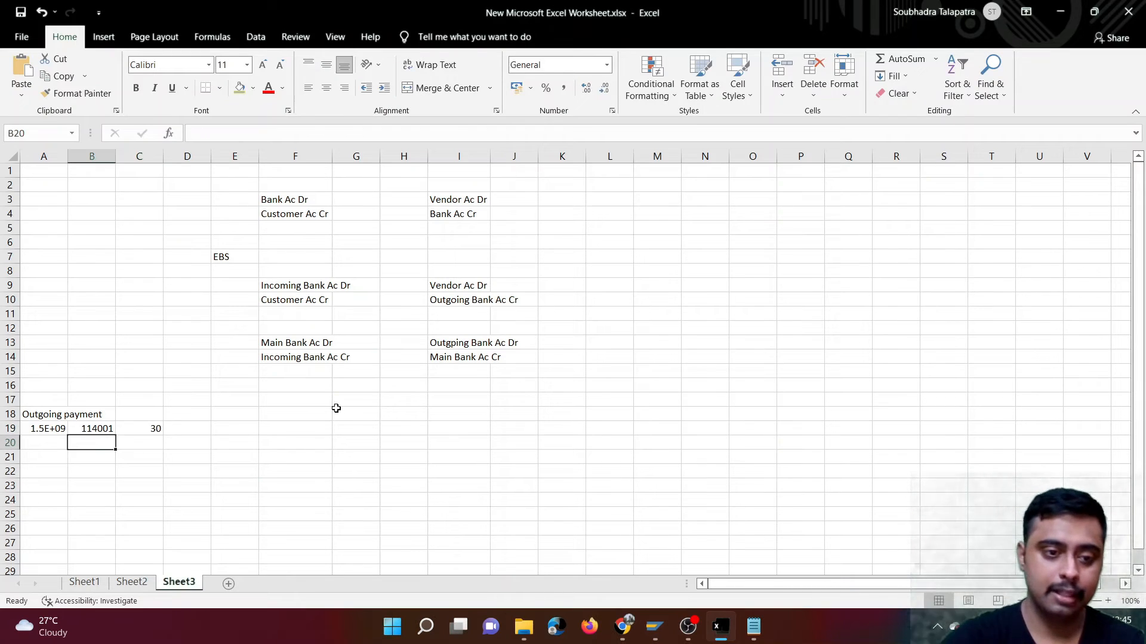
{"action": "double_click", "coordinate": [68, 157]}
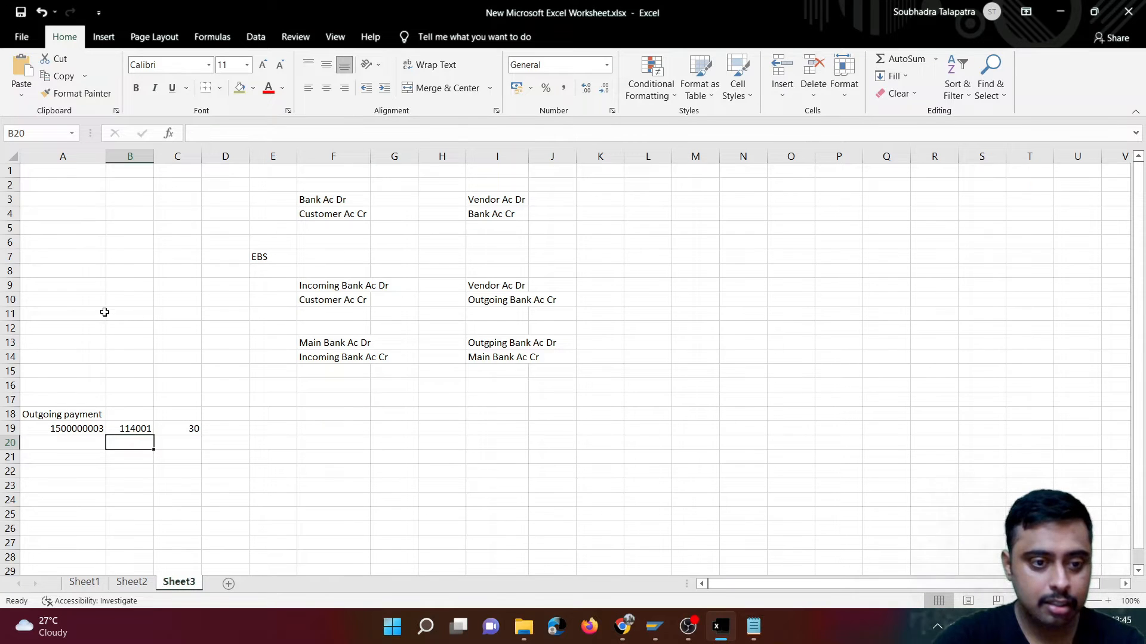
- Enter the label "Incoming payment" in cell A21
{"action": "left_click", "coordinate": [60, 457]}
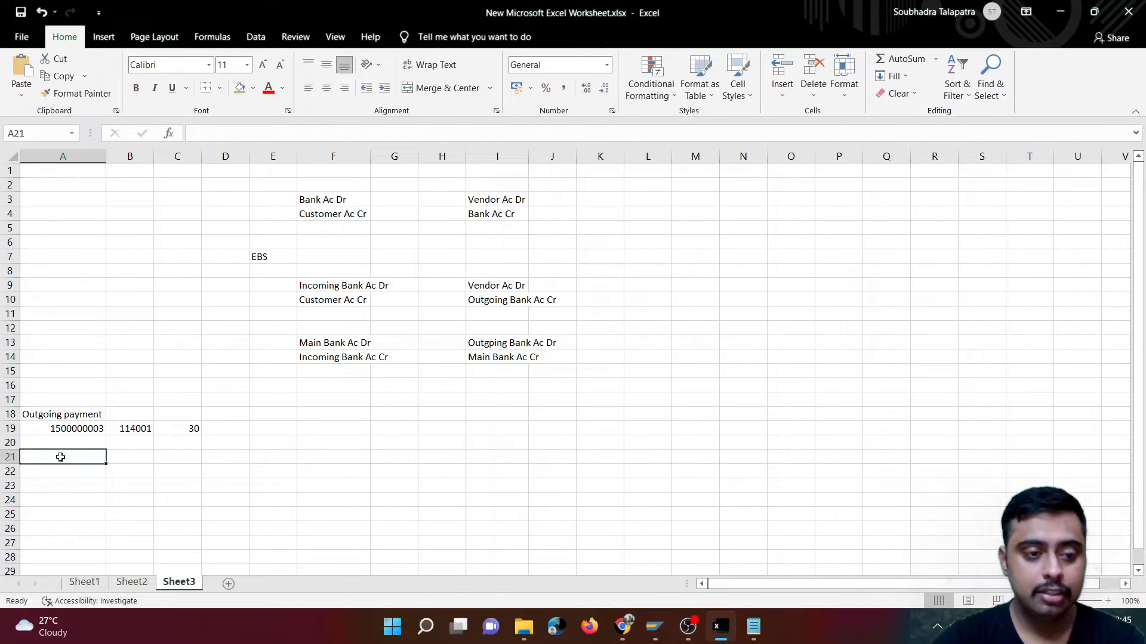
{"action": "type", "text": "Inco"}
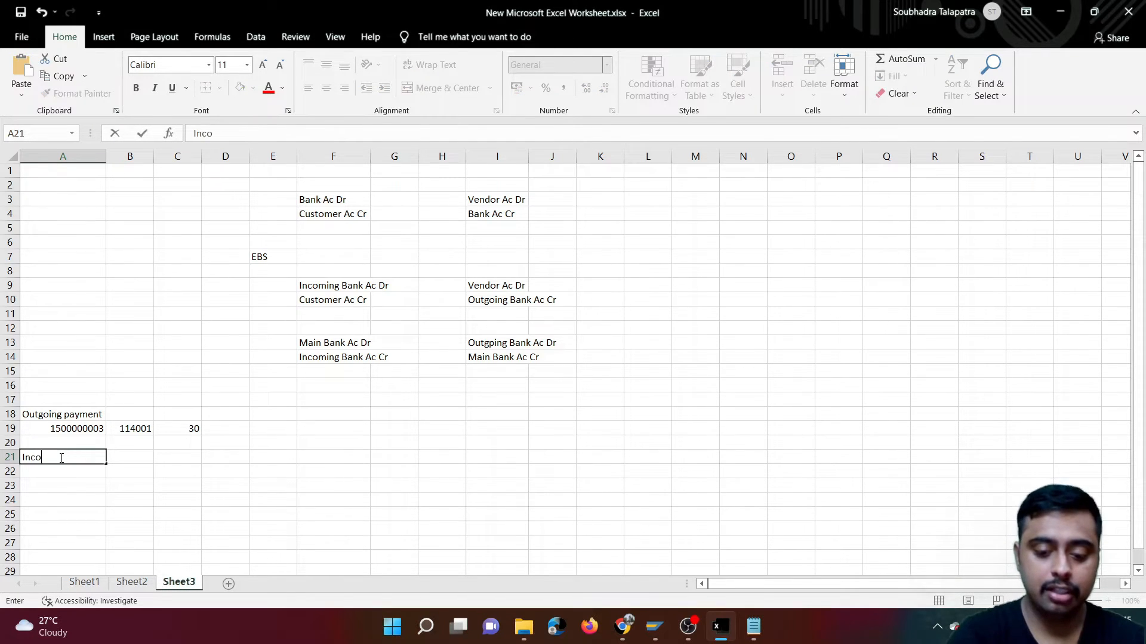
{"action": "type", "text": "ming payment"}
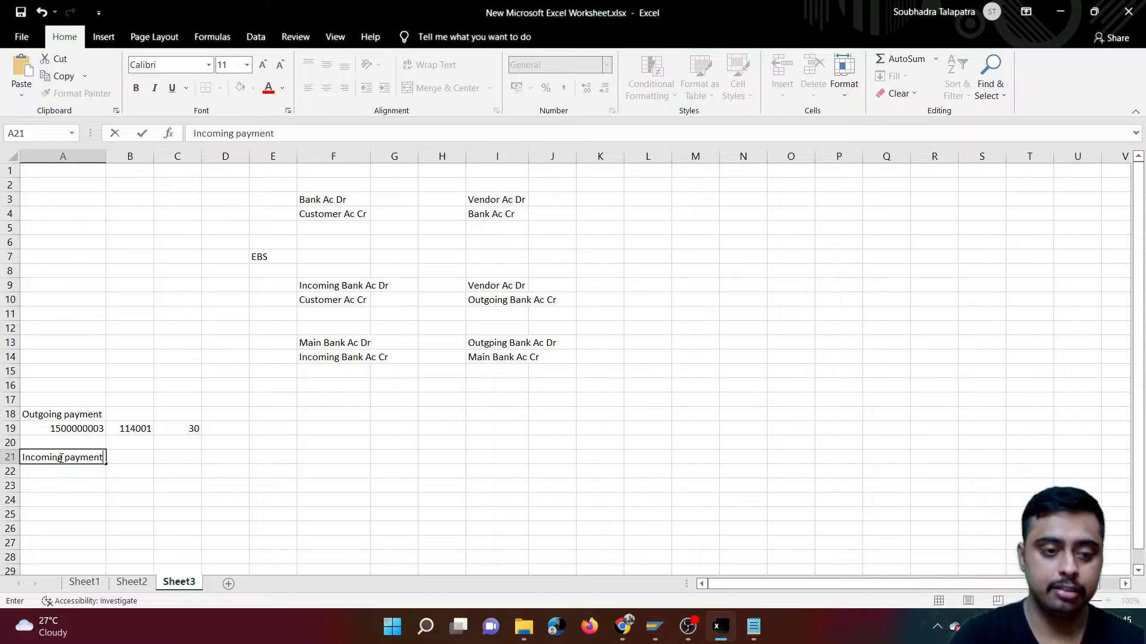
- Open transaction FBL5N in a new SAP session, list company code 2410's open customer items and check the latest invoice amount
{"action": "key", "text": "alt+Tab"}
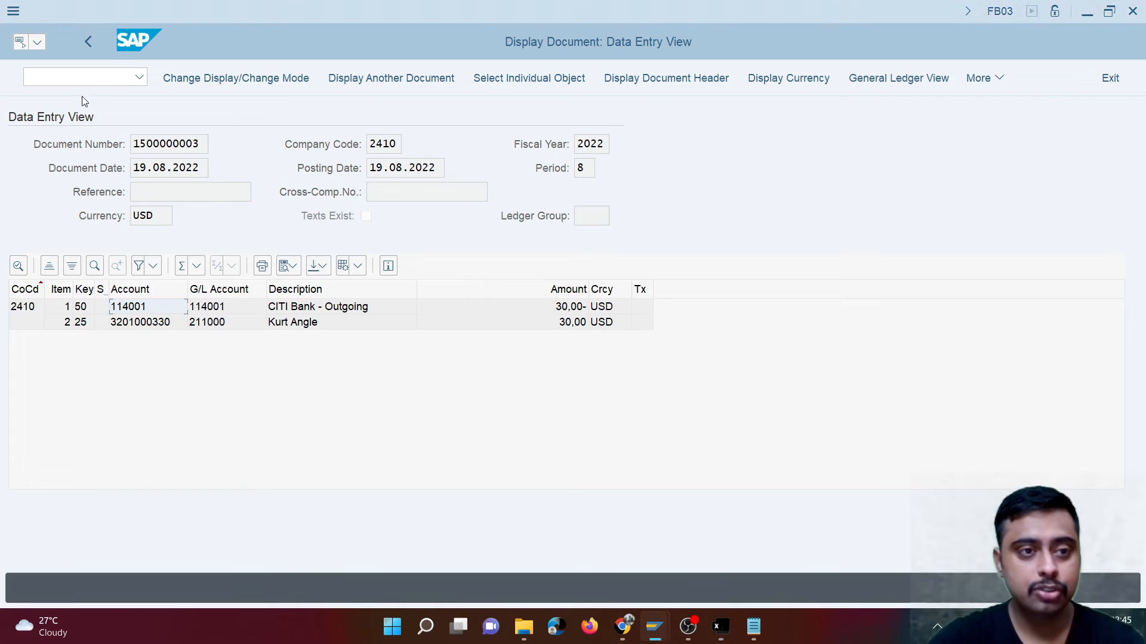
{"action": "type", "text": "/o"}
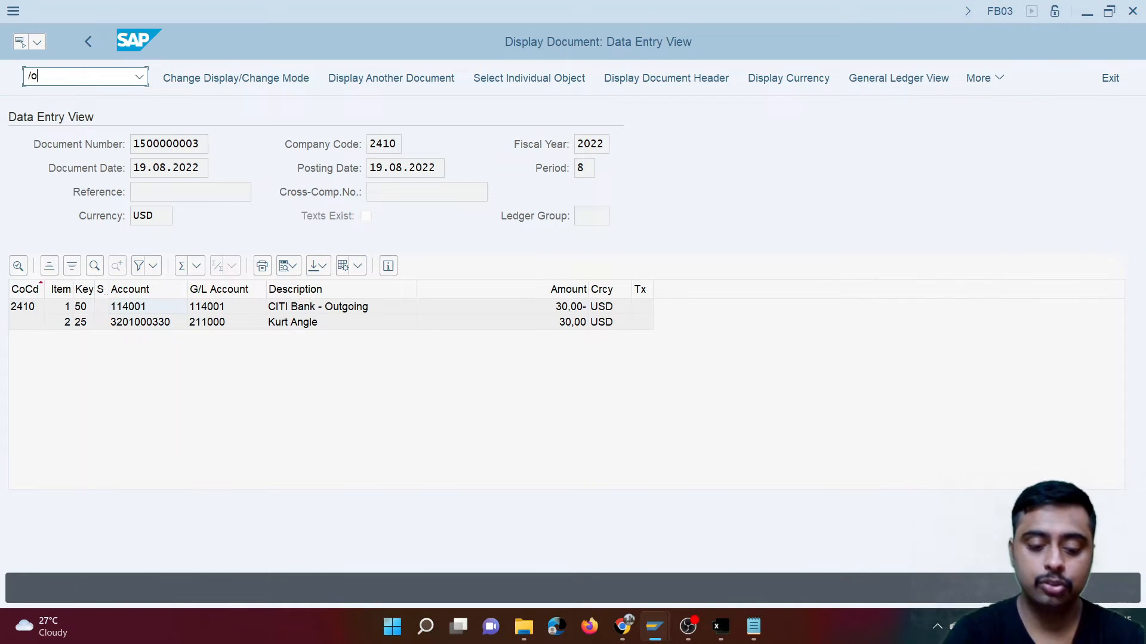
{"action": "type", "text": "fbl"}
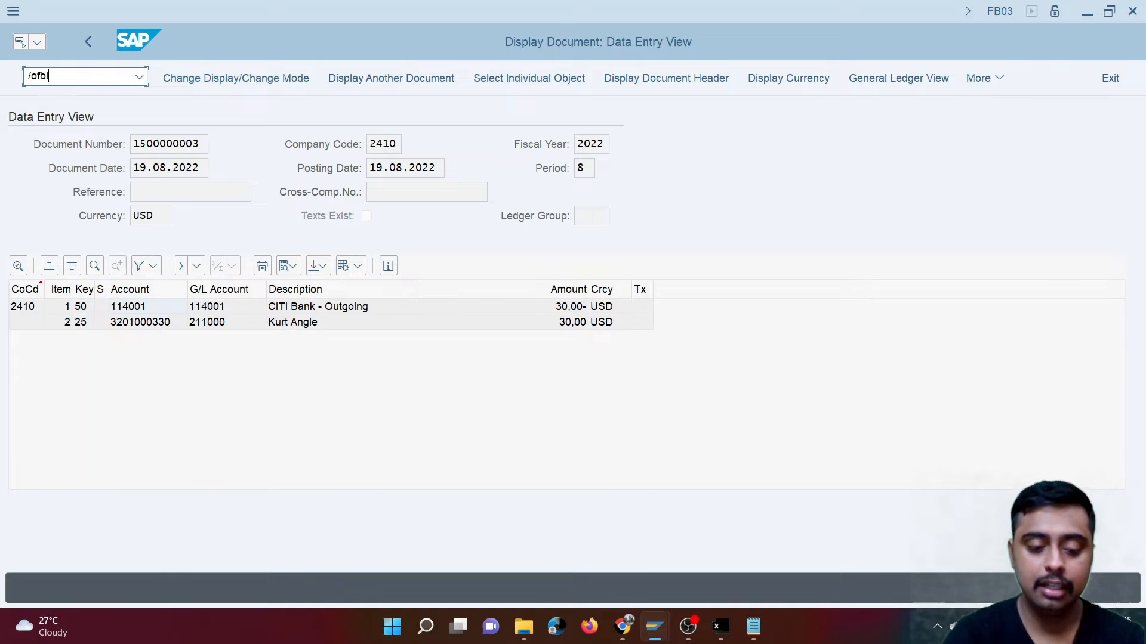
{"action": "type", "text": "1n"}
{"action": "key", "text": "Return"}
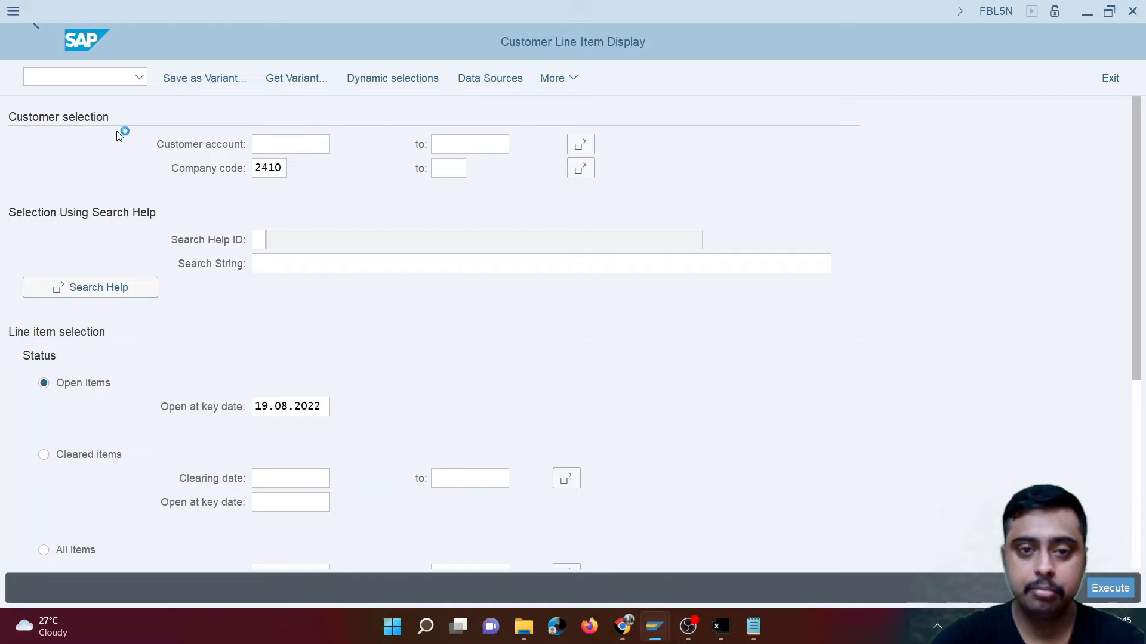
{"action": "left_click", "coordinate": [1108, 589]}
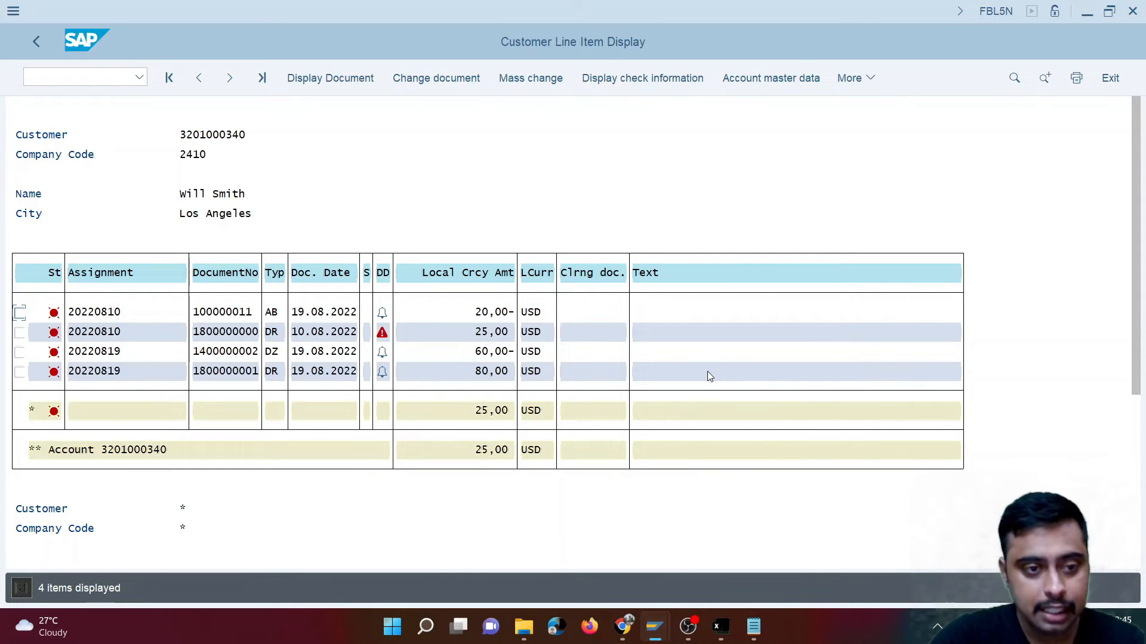
{"action": "left_click", "coordinate": [482, 374]}
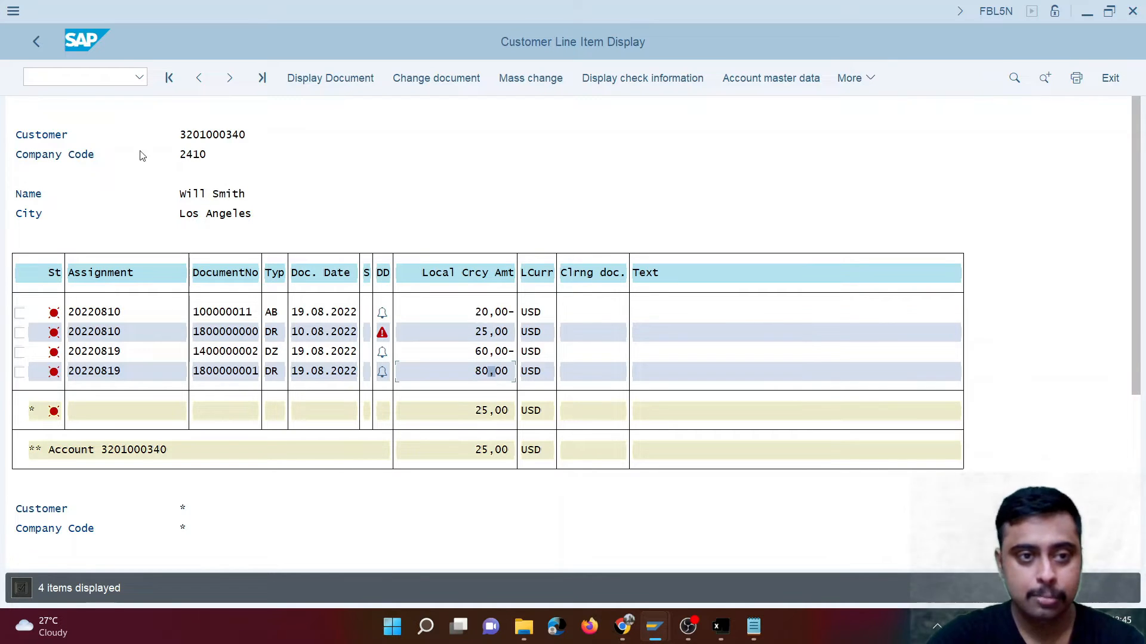
- Open transaction F-28 in a new session and set the incoming payment's document date to 19.08.2022
{"action": "left_click", "coordinate": [60, 78]}
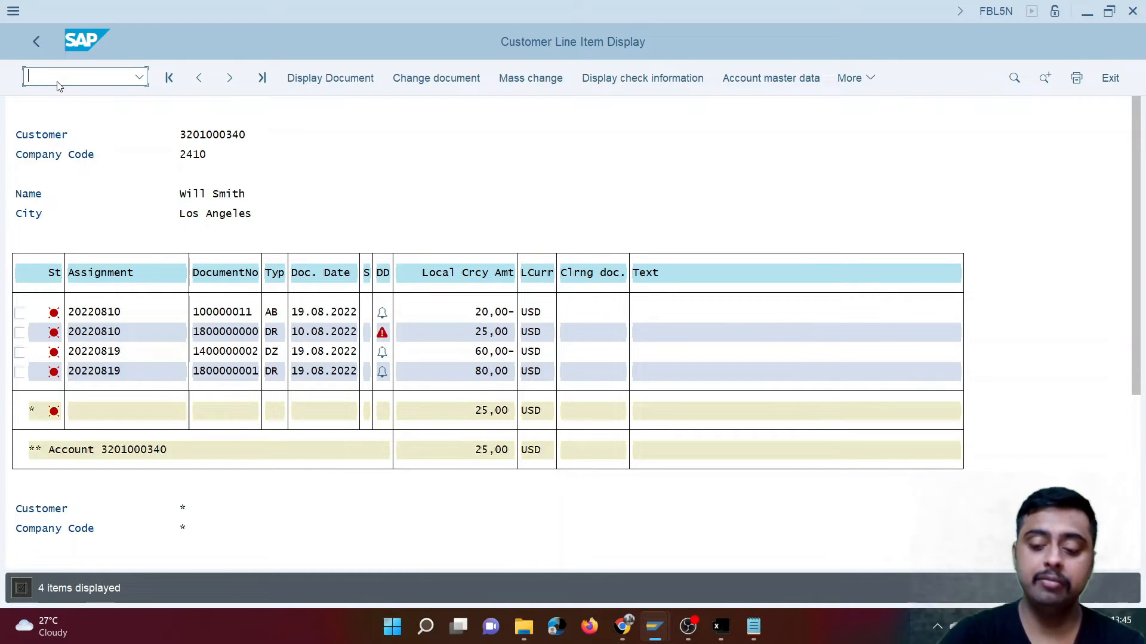
{"action": "type", "text": "/of-28"}
{"action": "key", "text": "Return"}
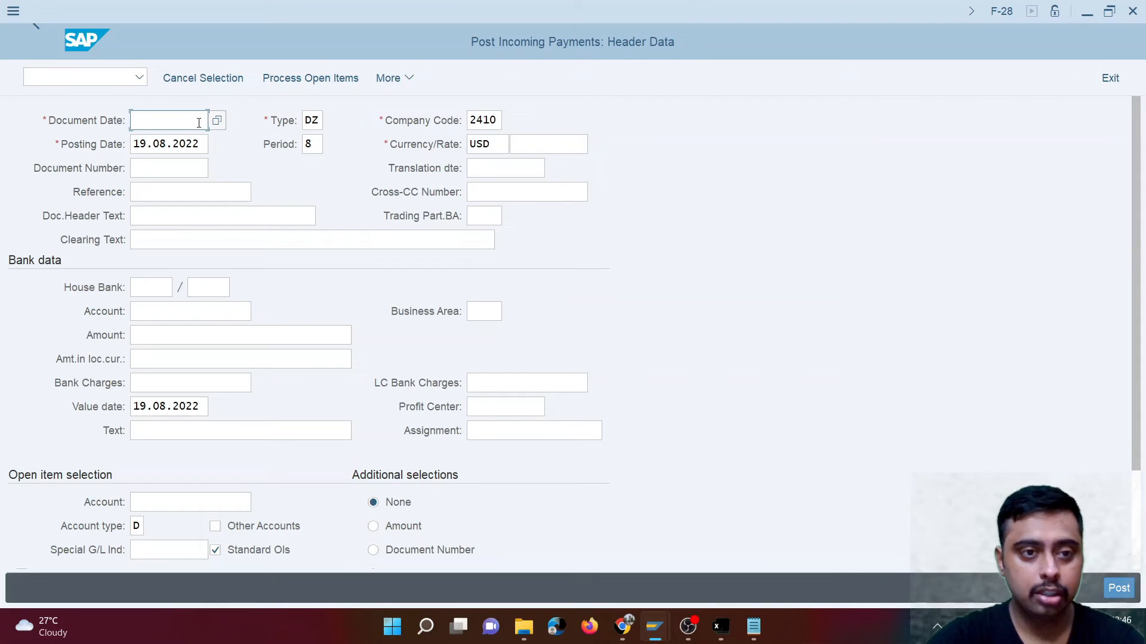
{"action": "left_click", "coordinate": [217, 120]}
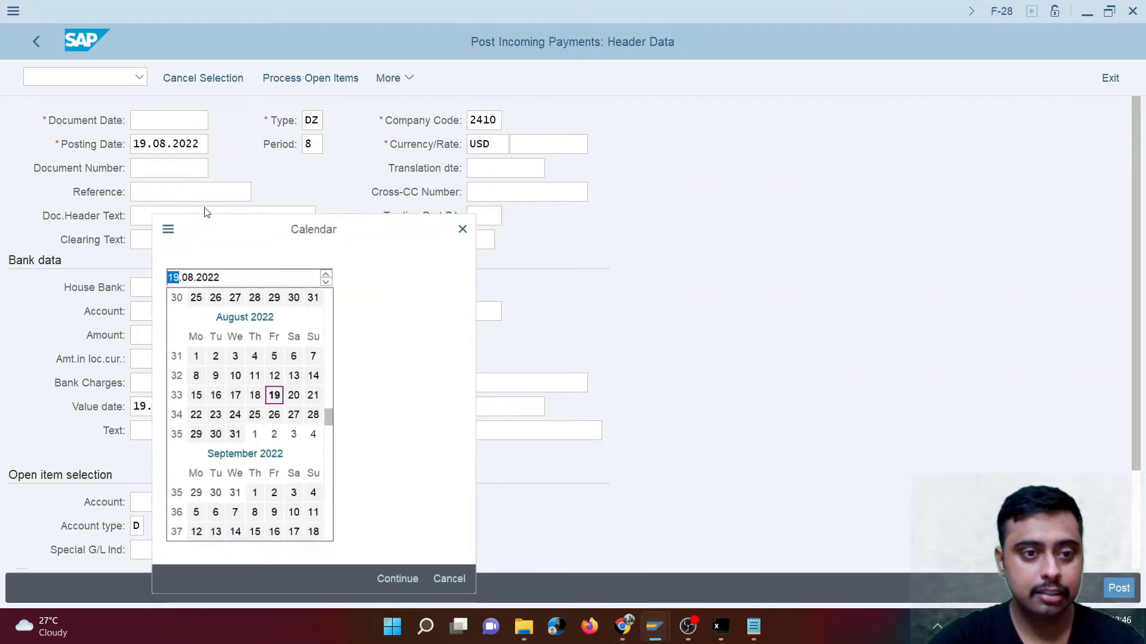
{"action": "double_click", "coordinate": [273, 395]}
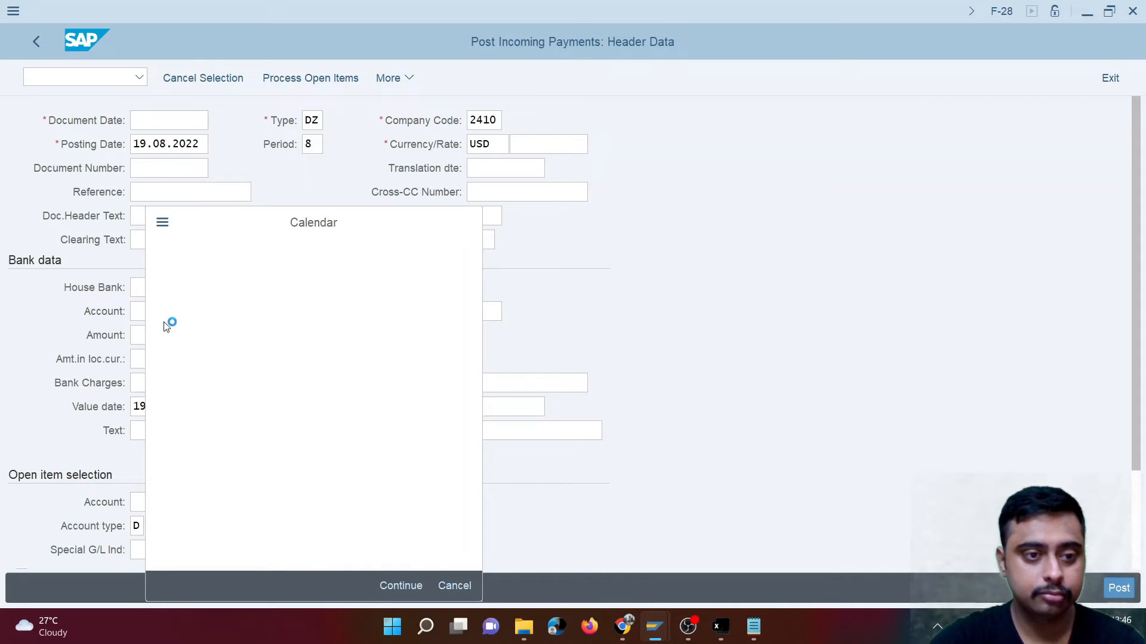
- Set the incoming payment's house bank to CITI and select the only account ID offered for it
{"action": "left_click", "coordinate": [141, 283]}
{"action": "left_click", "coordinate": [181, 289]}
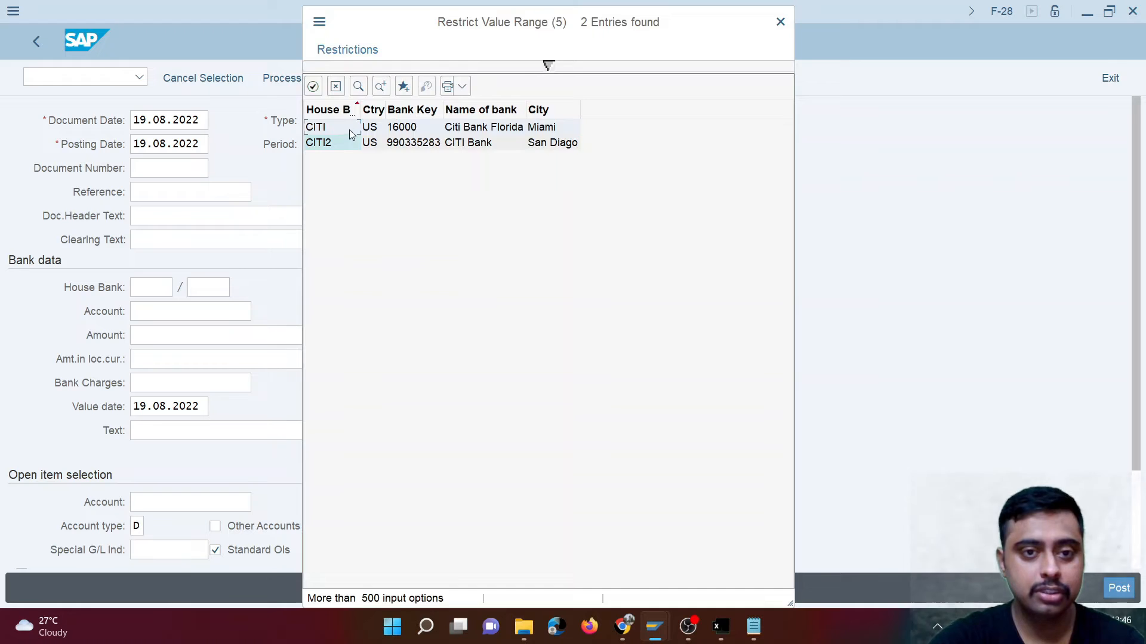
{"action": "double_click", "coordinate": [349, 131]}
{"action": "left_click", "coordinate": [243, 287]}
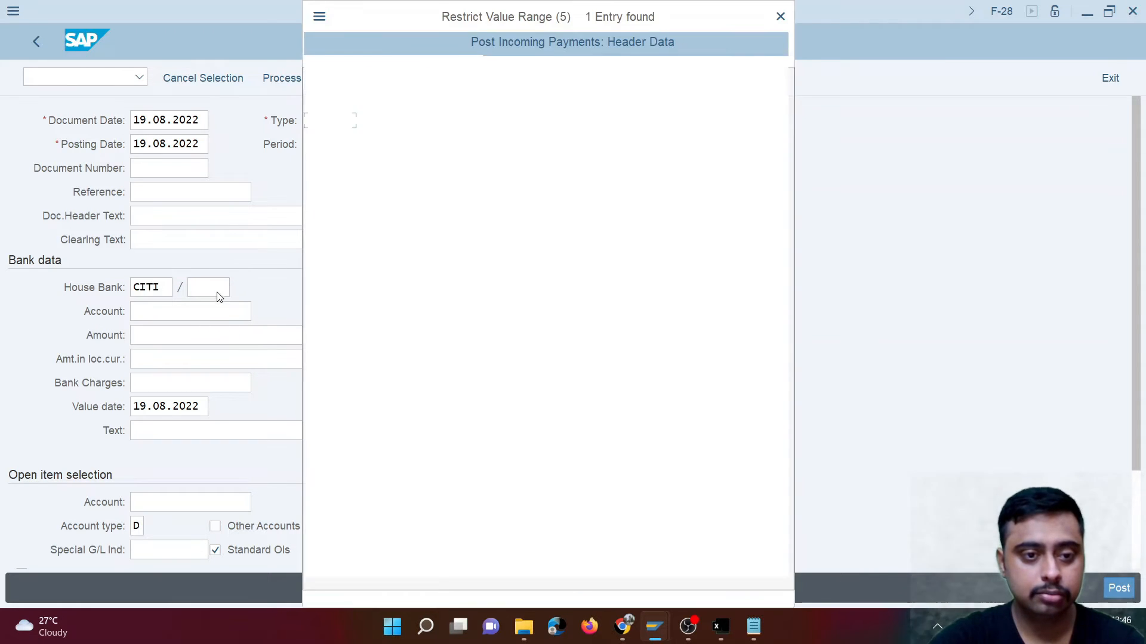
{"action": "double_click", "coordinate": [384, 121]}
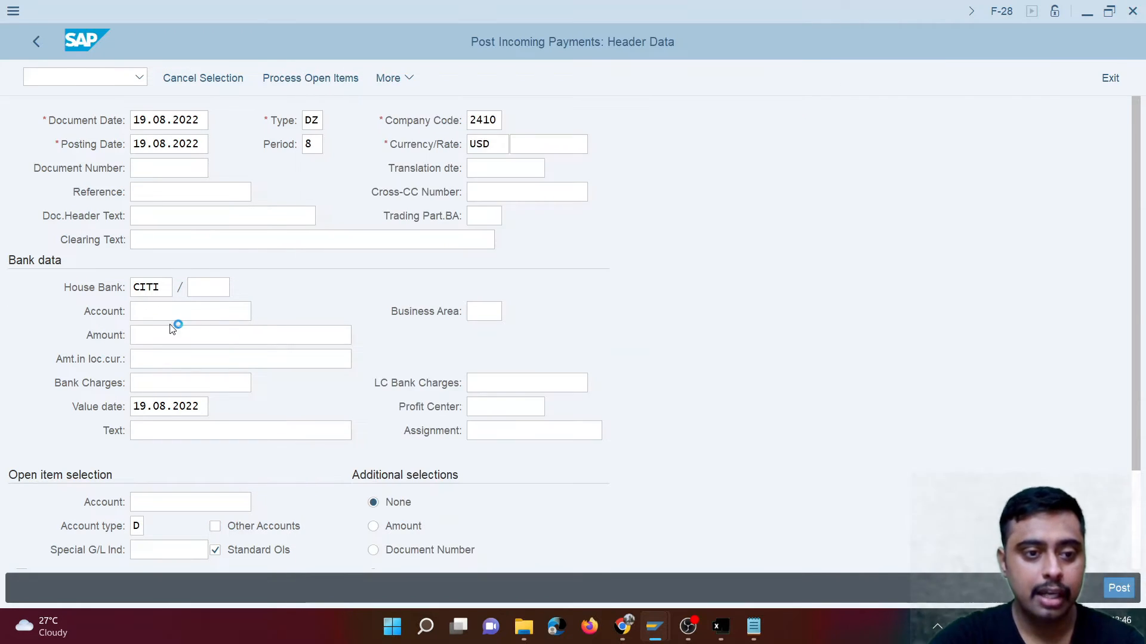
- Look up company code 2410's G/L accounts and set the payment's bank account to CITI Bank - Incoming
{"action": "left_click", "coordinate": [258, 311]}
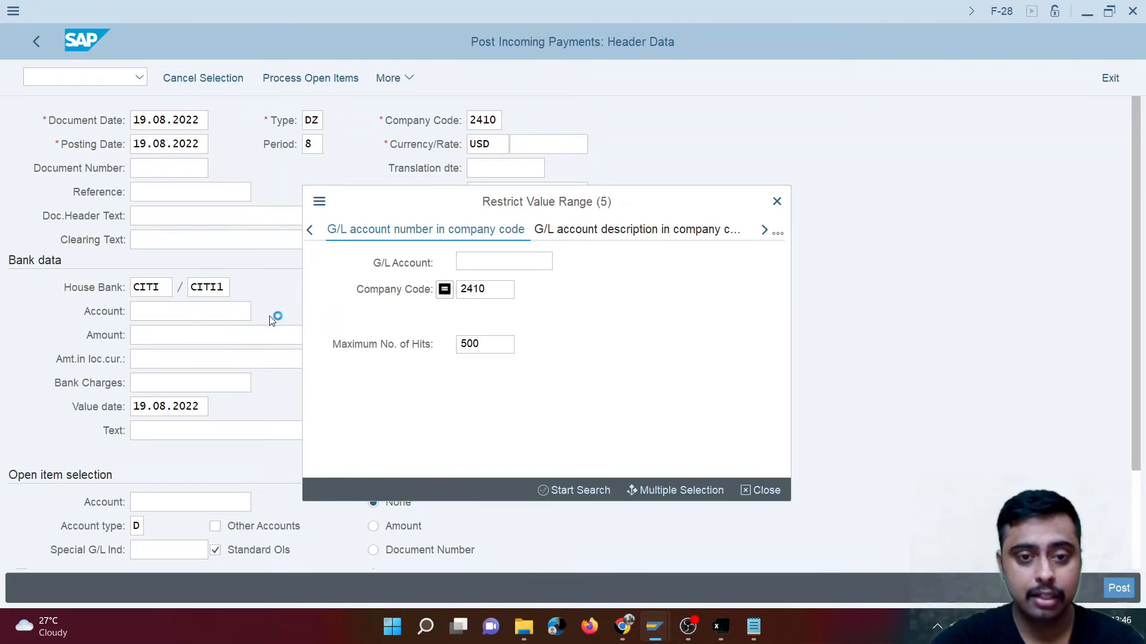
{"action": "left_click", "coordinate": [553, 492]}
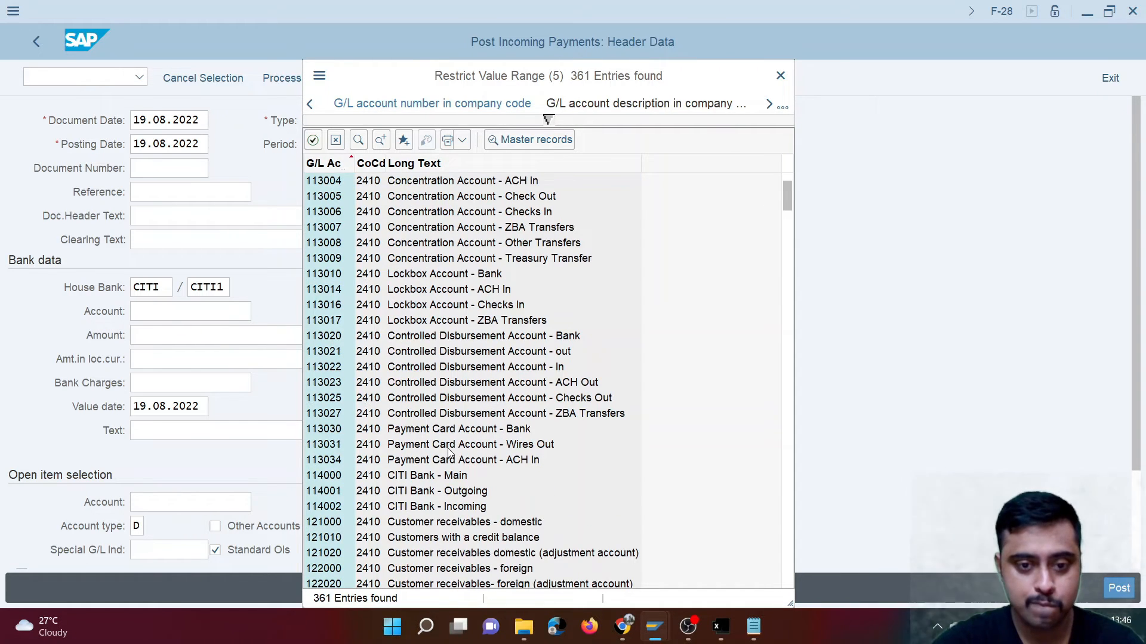
{"action": "left_click", "coordinate": [440, 506]}
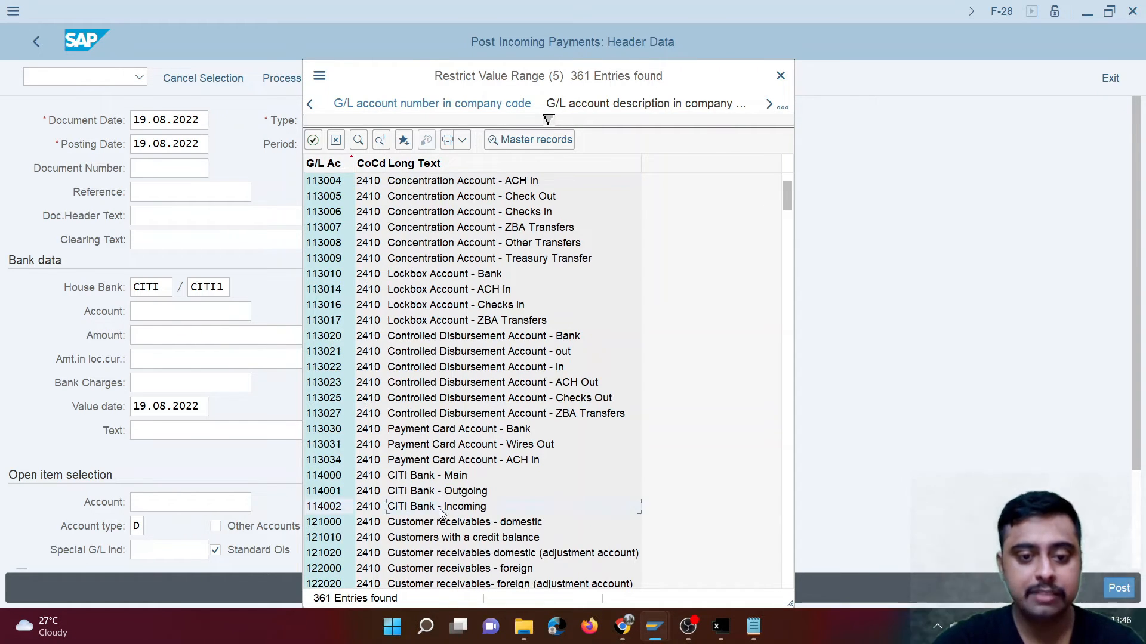
{"action": "double_click", "coordinate": [332, 507]}
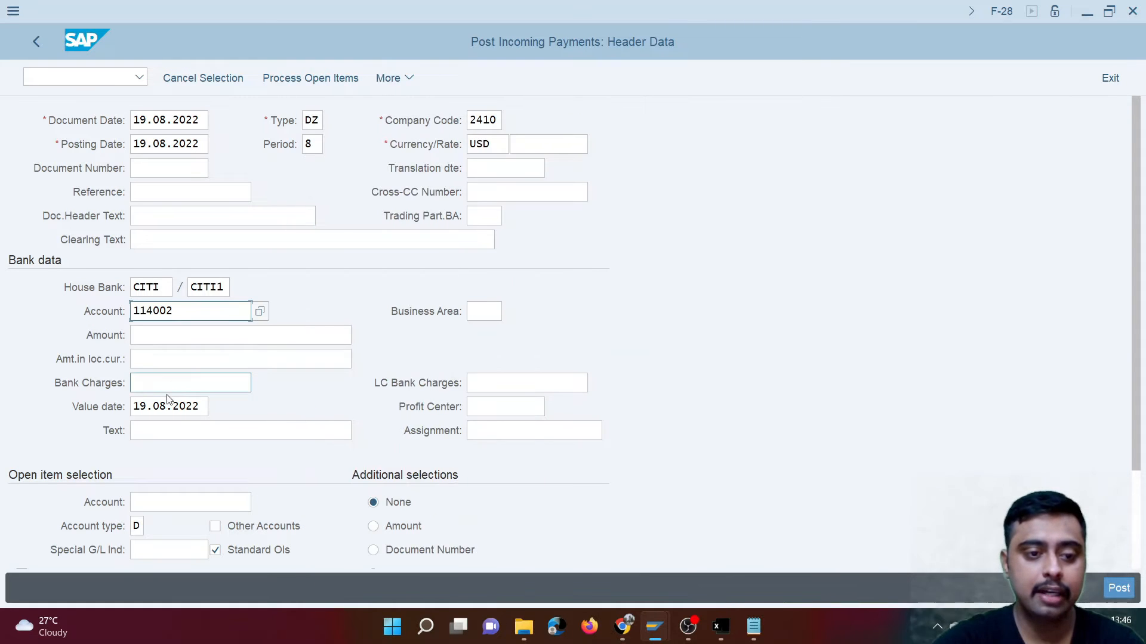
- Search company code 2410's customers and select the only one offered as the account for open item selection
{"action": "scroll", "coordinate": [166, 448], "scroll_direction": "down", "scroll_amount": 1}
{"action": "left_click", "coordinate": [172, 480]}
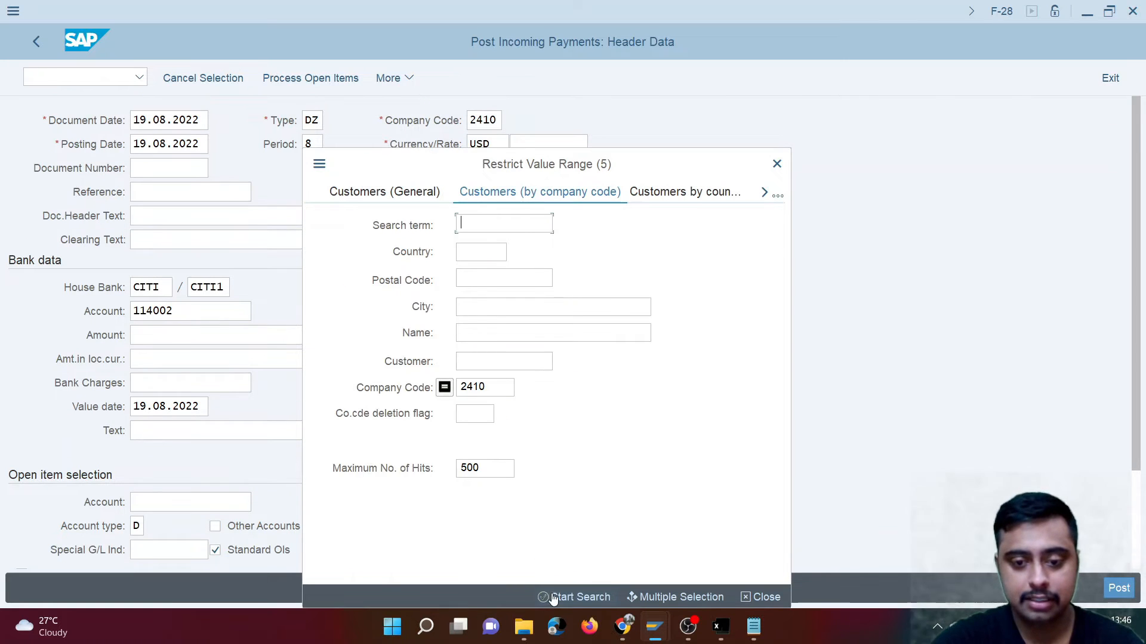
{"action": "left_click", "coordinate": [553, 597]}
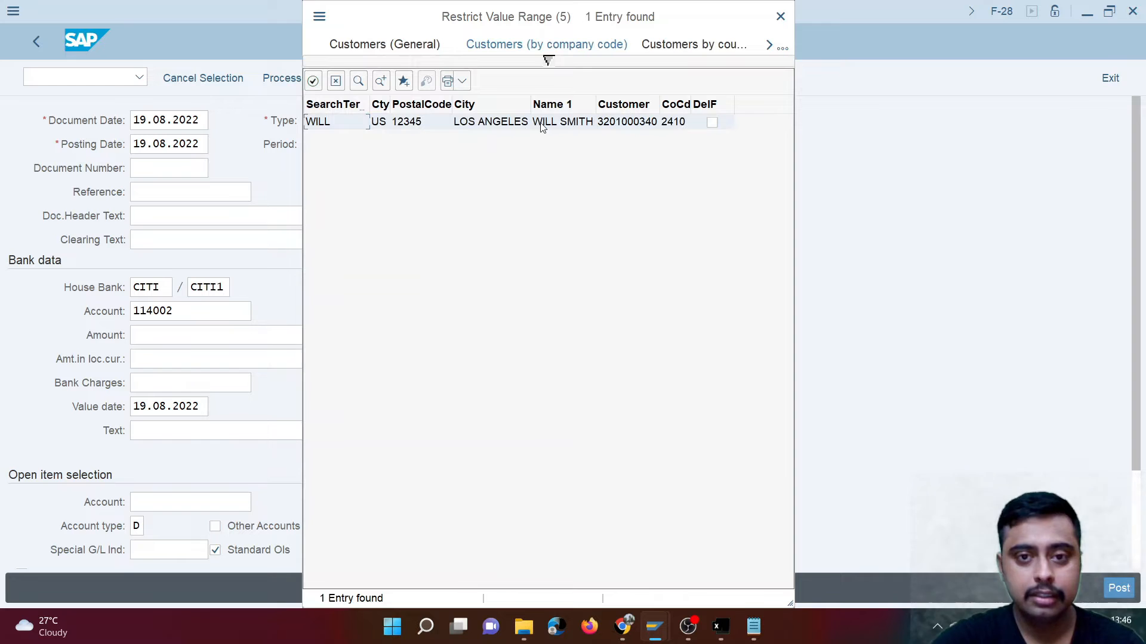
{"action": "double_click", "coordinate": [542, 123]}
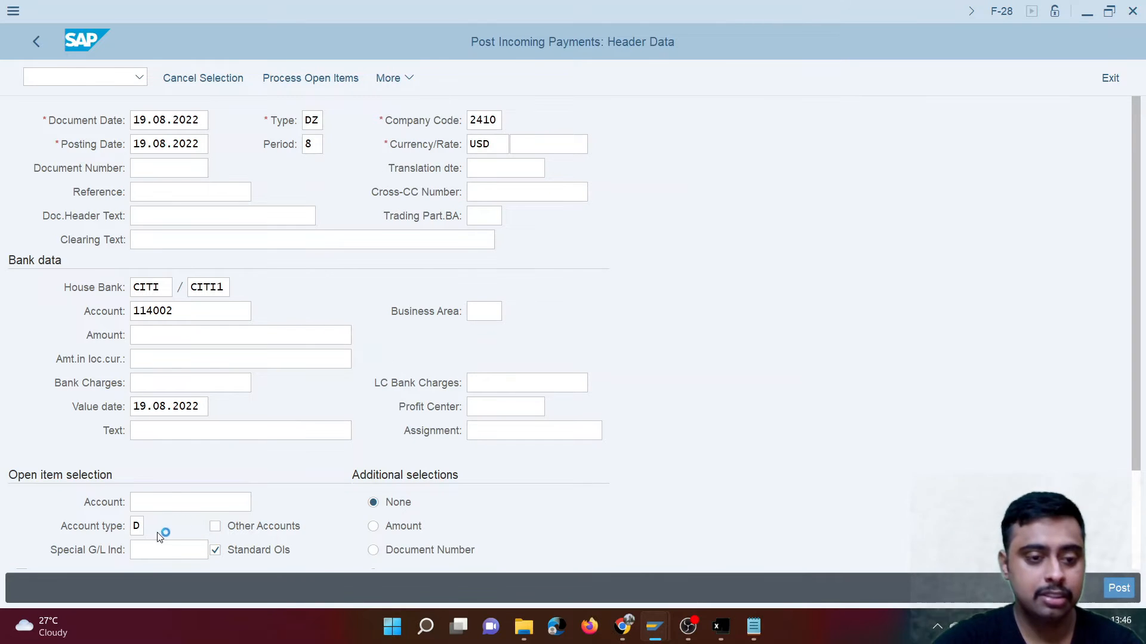
- Set the incoming payment amount to 40 and load the customer's open items for processing
{"action": "left_click", "coordinate": [157, 309]}
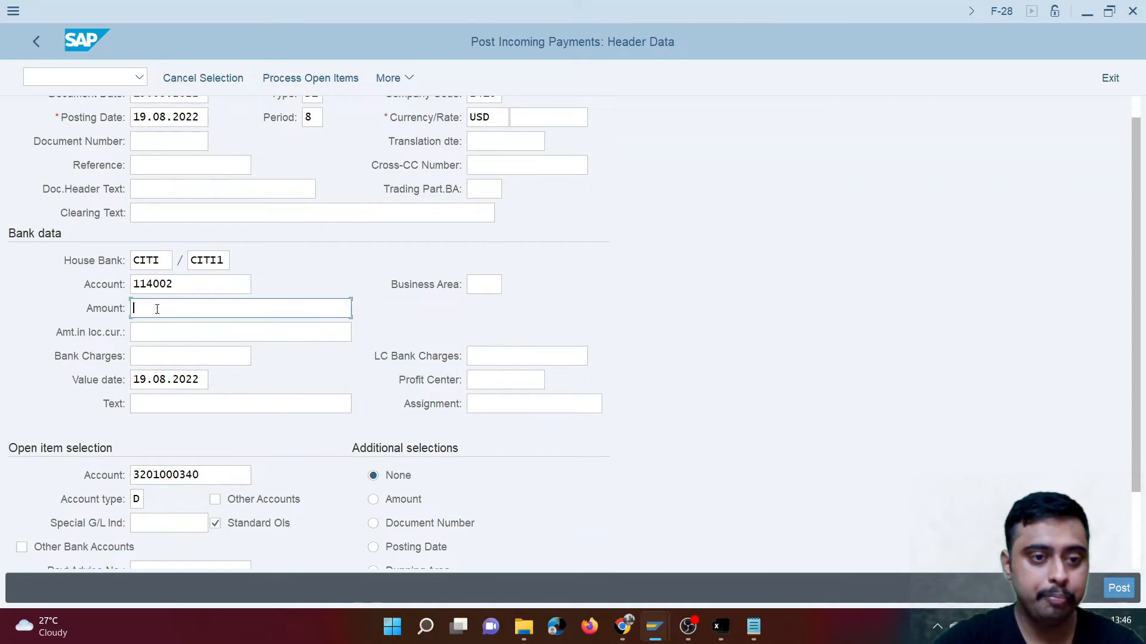
{"action": "type", "text": "40"}
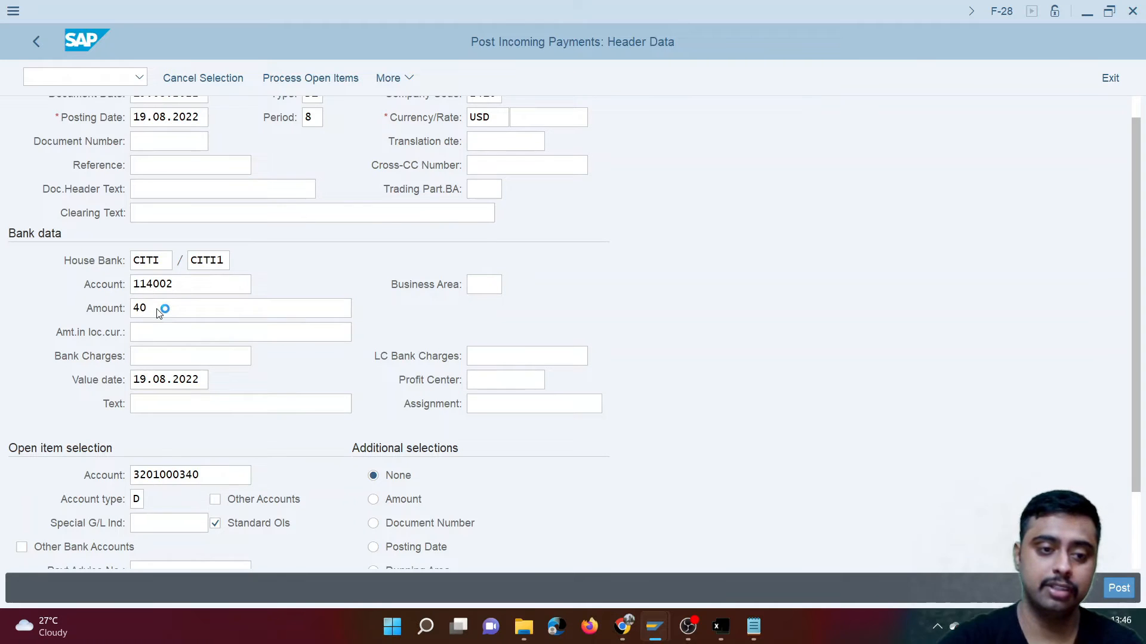
{"action": "key", "text": "shift+F4"}
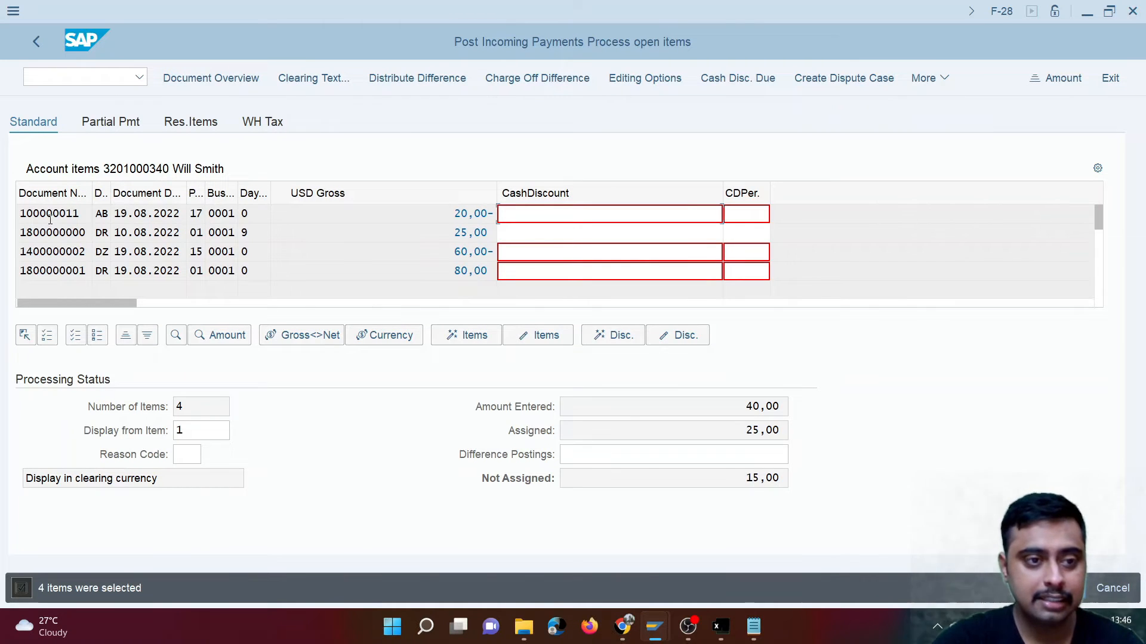
- Switch to partial payment processing and deactivate every open item except the 80,00 invoice
{"action": "left_click", "coordinate": [537, 335]}
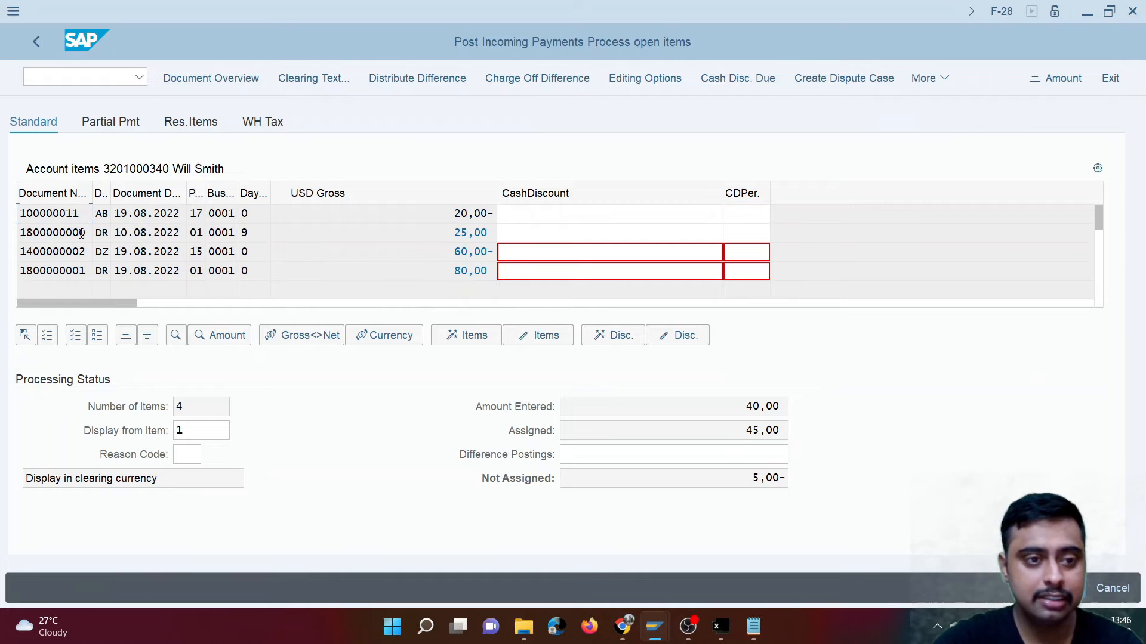
{"action": "left_click", "coordinate": [118, 125]}
{"action": "left_click", "coordinate": [74, 235]}
{"action": "left_click", "coordinate": [534, 340]}
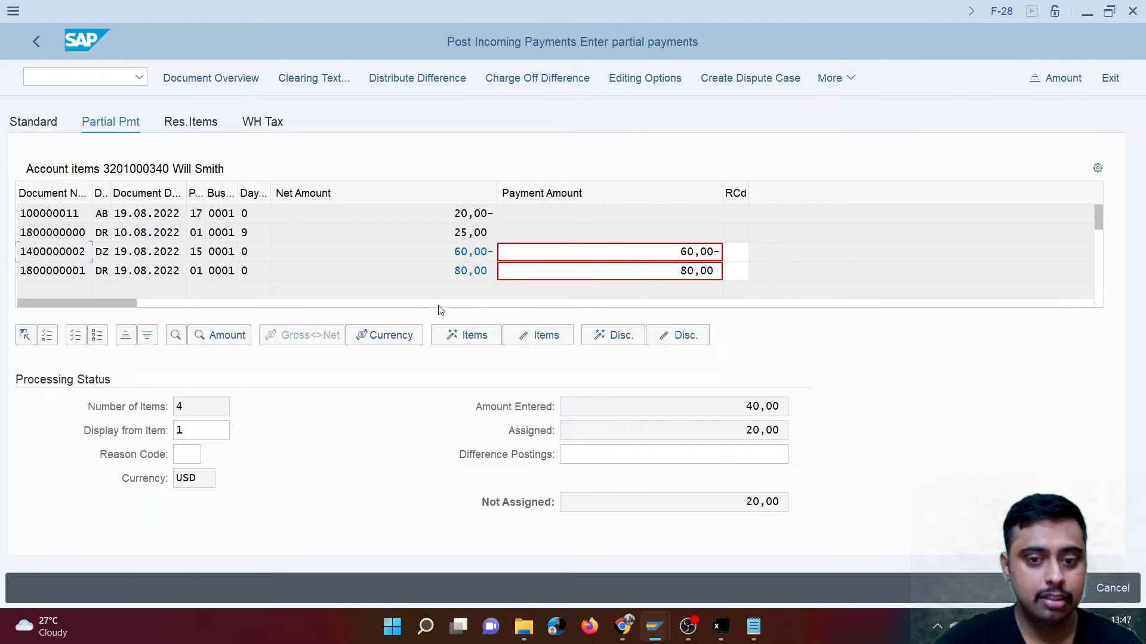
{"action": "left_click", "coordinate": [561, 339]}
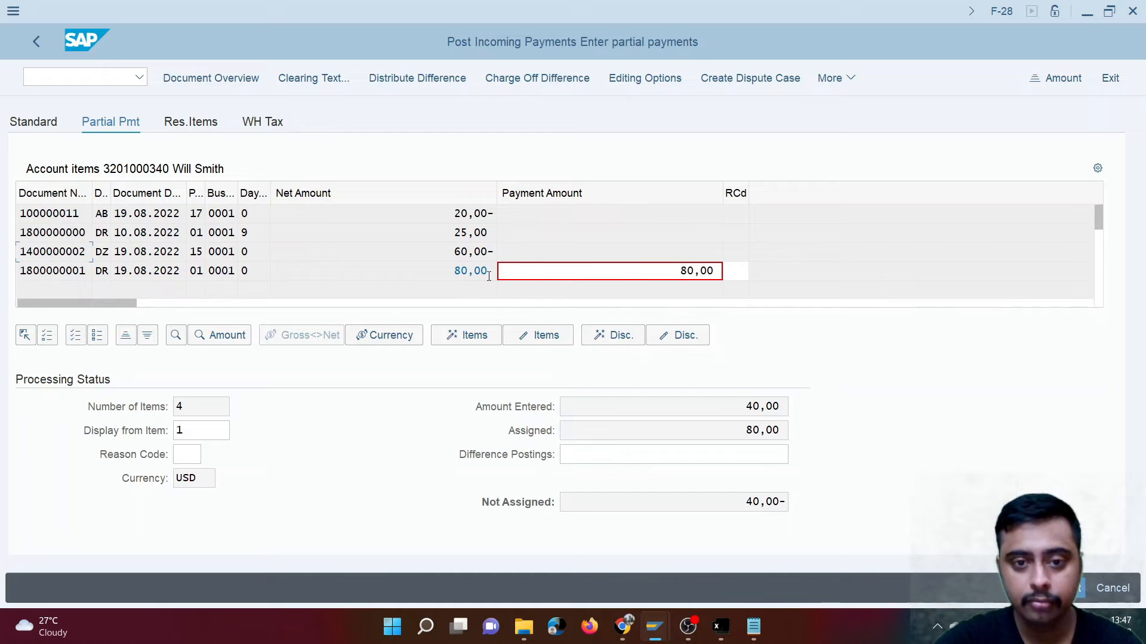
- Set the 80,00 invoice's partial payment amount to 40 and post the incoming payment
{"action": "left_click_drag", "start_coordinate": [680, 273], "coordinate": [728, 273]}
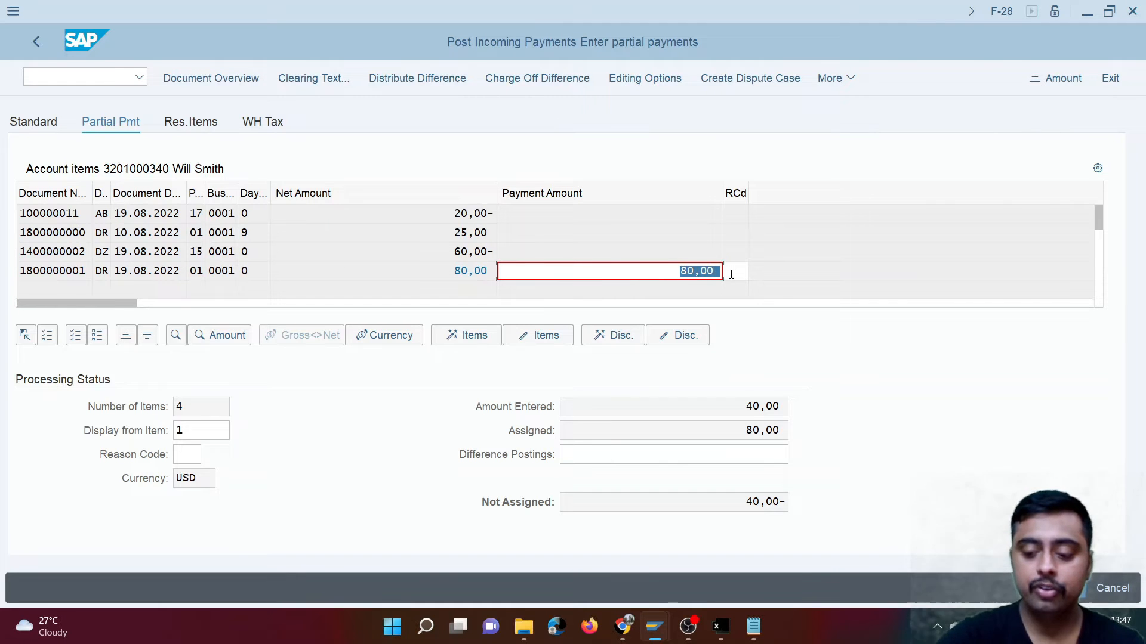
{"action": "type", "text": "40"}
{"action": "key", "text": "Return"}
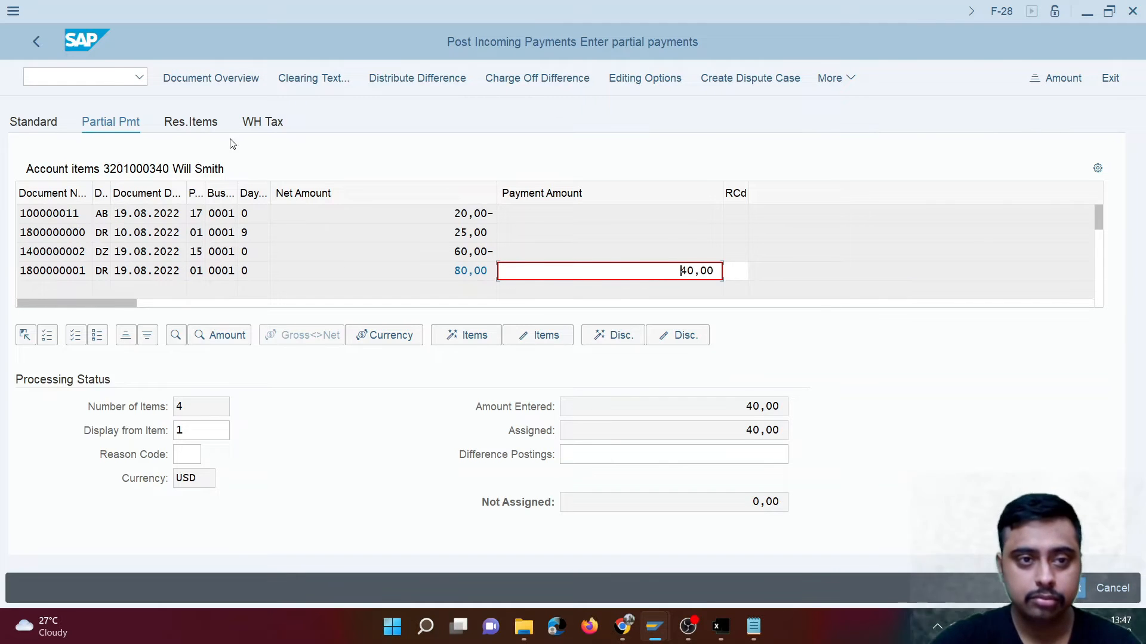
{"action": "left_click", "coordinate": [1072, 597]}
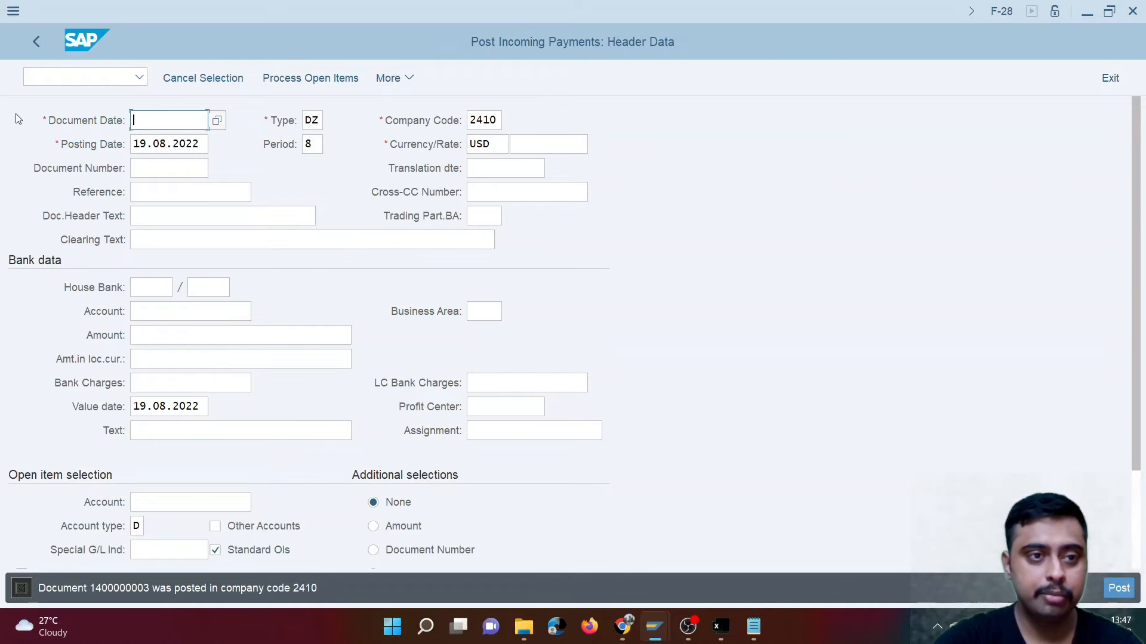
- Display the incoming payment document that was just posted
{"action": "left_click", "coordinate": [391, 78]}
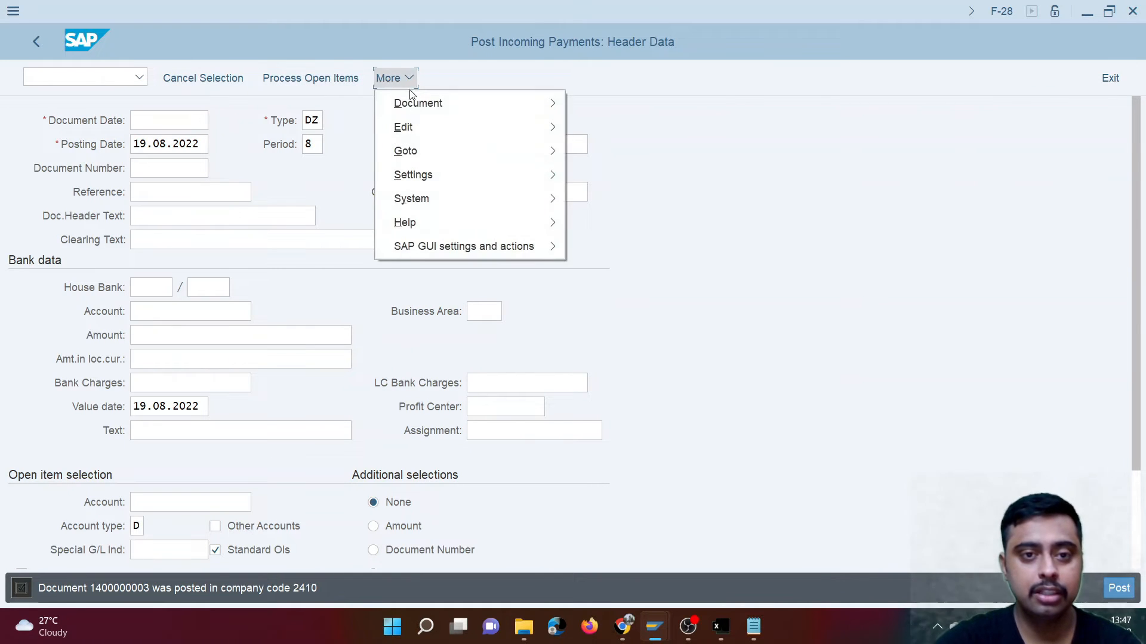
{"action": "mouse_move", "coordinate": [416, 104]}
{"action": "left_click", "coordinate": [624, 150]}
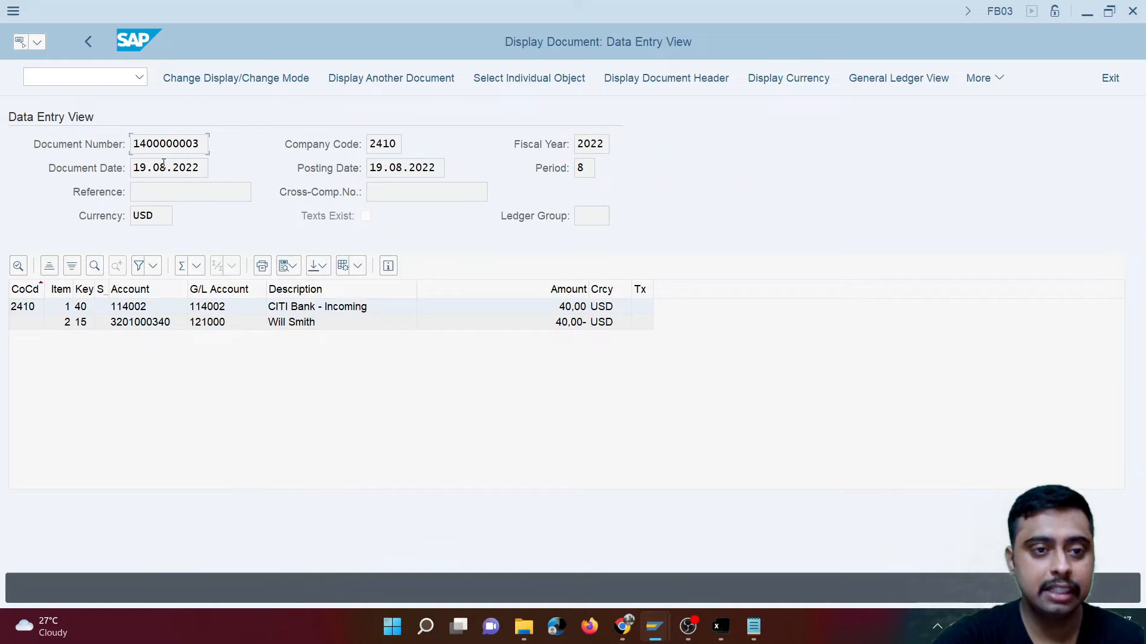
- Copy the posted incoming payment's document number into cell A22 of the Excel worksheet
{"action": "left_click_drag", "start_coordinate": [208, 149], "coordinate": [49, 145]}
{"action": "key", "text": "ctrl+c"}
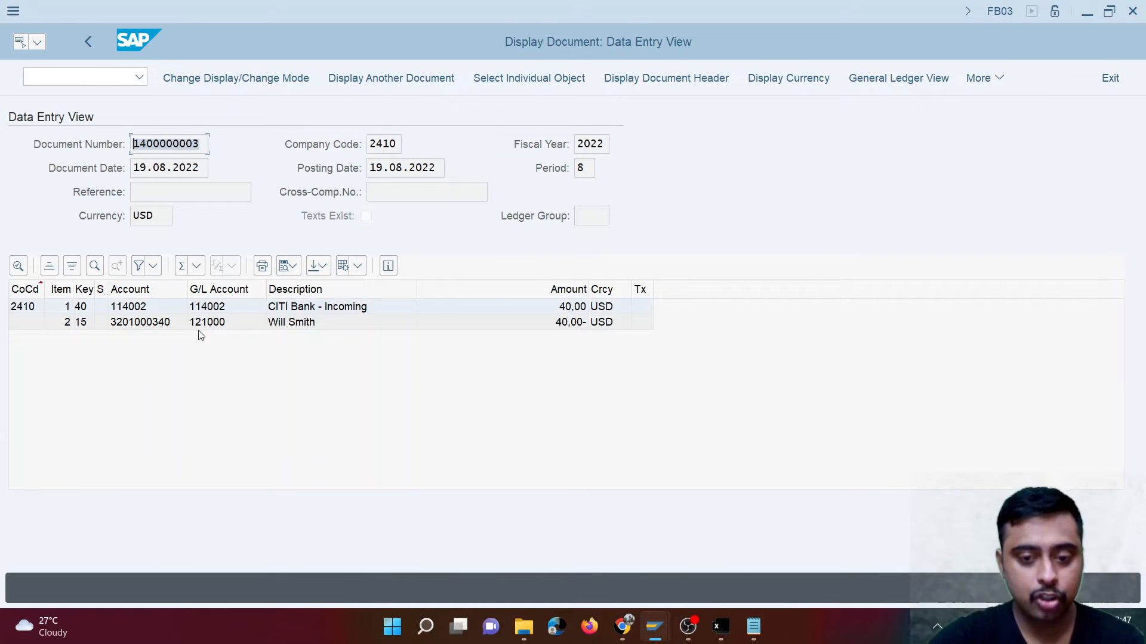
{"action": "left_click", "coordinate": [718, 625]}
{"action": "left_click", "coordinate": [83, 472]}
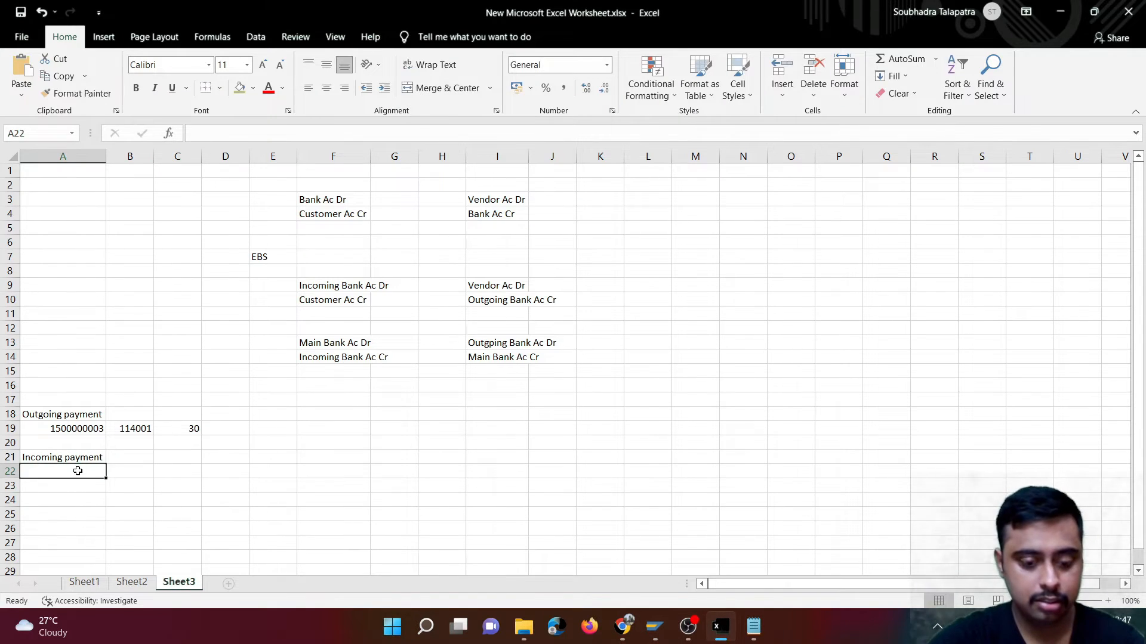
{"action": "key", "text": "ctrl+v"}
- Copy the CITI Bank - Incoming G/L account from the SAP document into cell B22 of the worksheet
{"action": "left_click", "coordinate": [145, 470]}
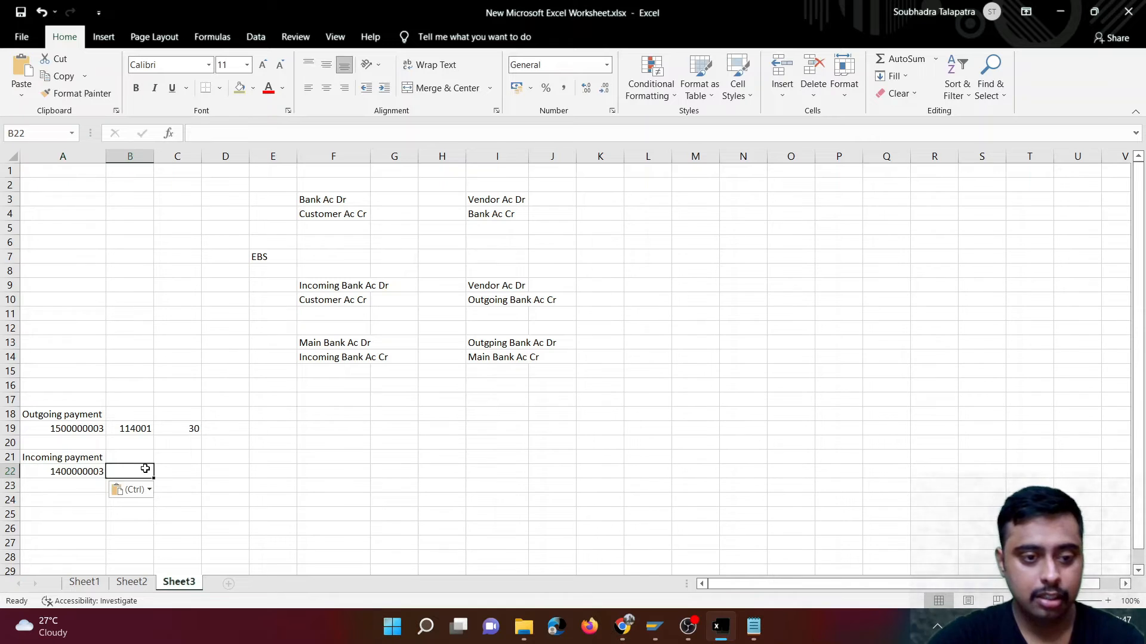
{"action": "left_click", "coordinate": [721, 625]}
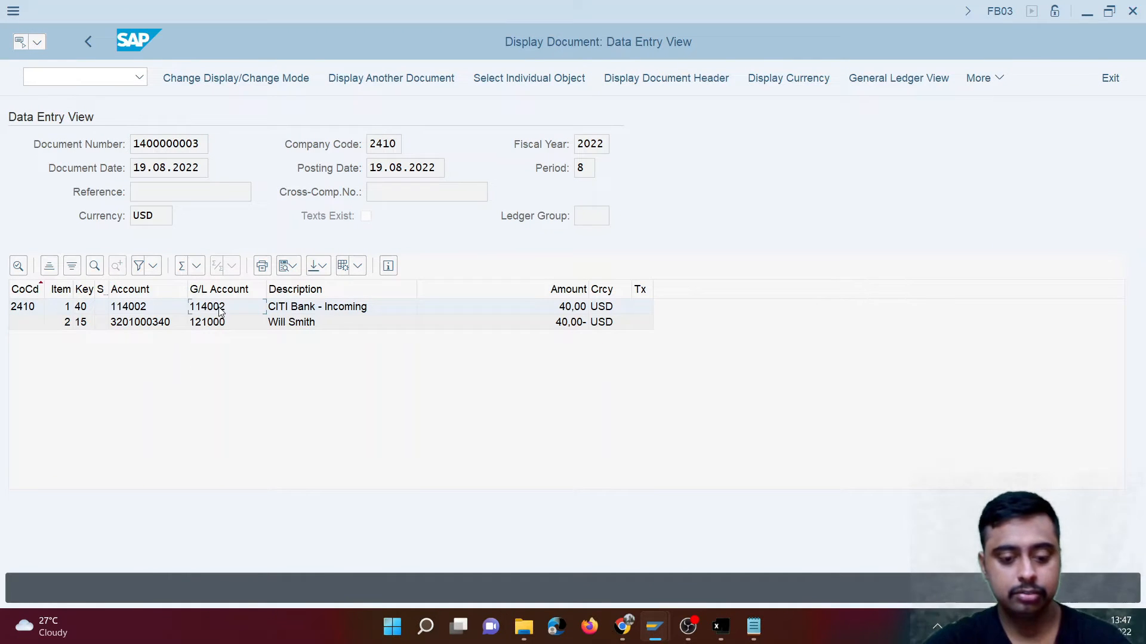
{"action": "key", "text": "ctrl+c"}
{"action": "key", "text": "alt+Tab"}
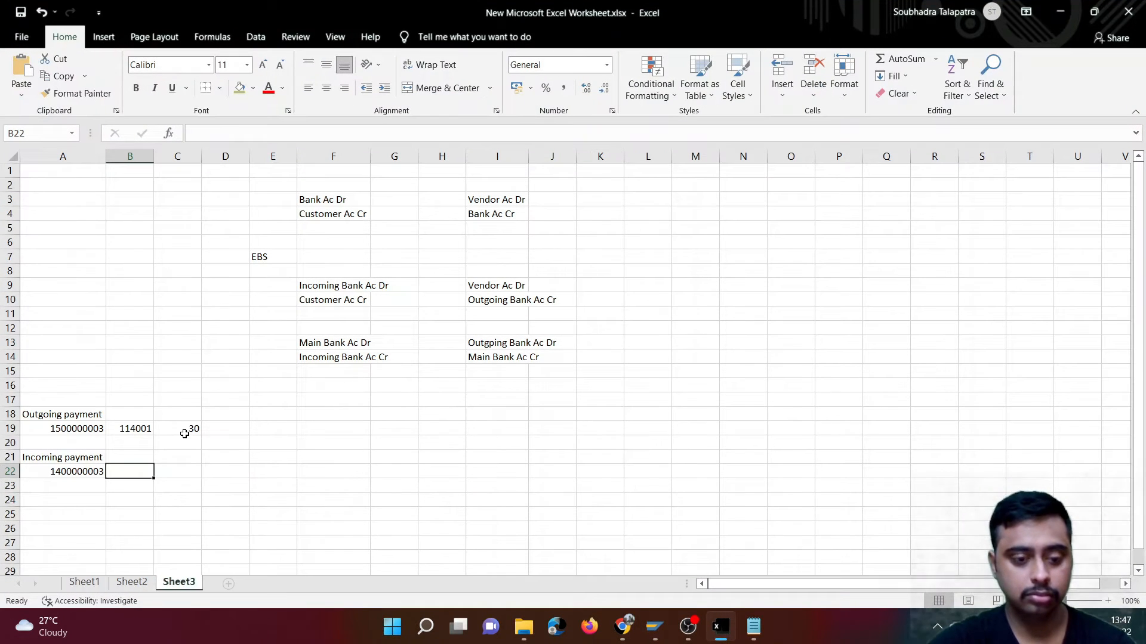
{"action": "key", "text": "ctrl+v"}
- Check the bank line's amount in the SAP document and enter 40 in cell C22 of the worksheet
{"action": "key", "text": "Tab"}
{"action": "key", "text": "alt+Tab"}
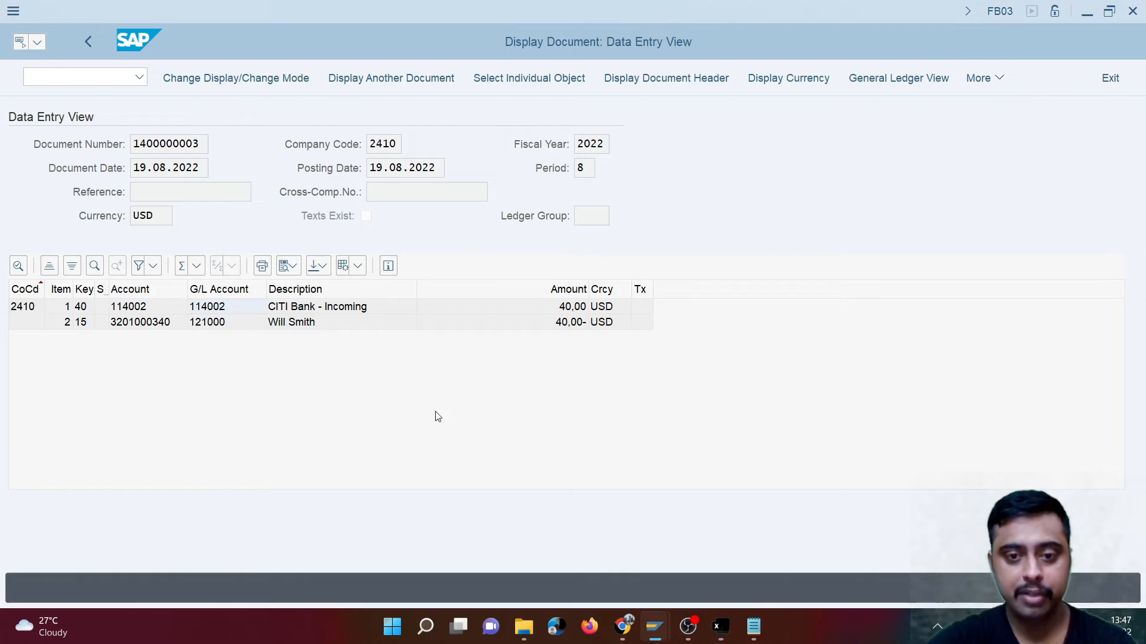
{"action": "key", "text": "alt+Tab"}
{"action": "type", "text": "40"}
{"action": "key", "text": "Return"}
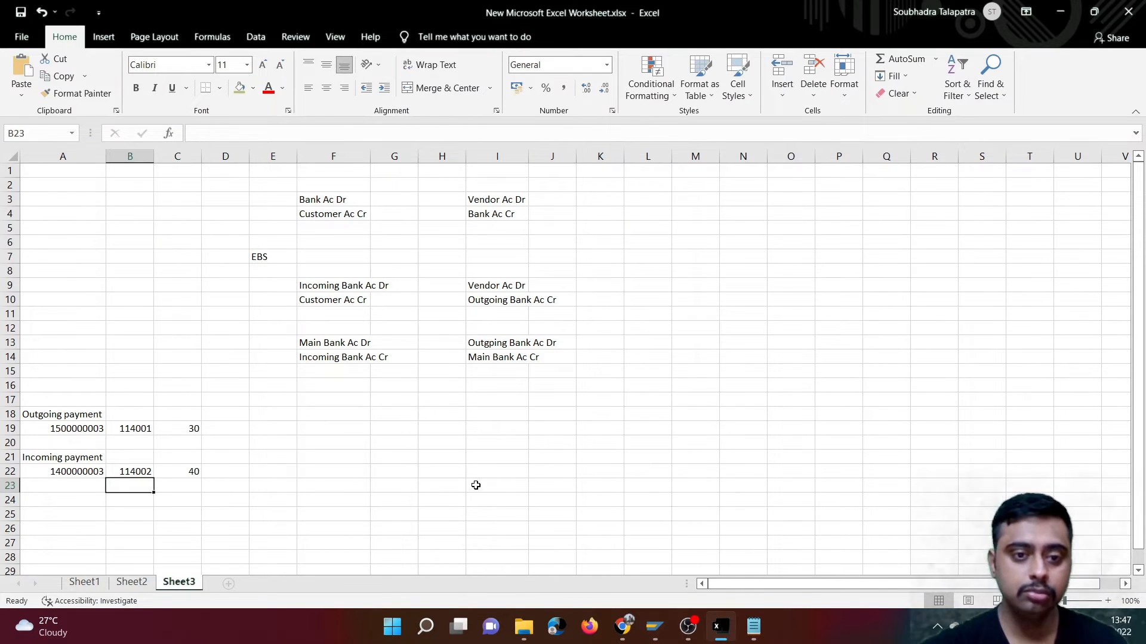
- Review the worksheet's clearing entries and examine the credit and debit :61: lines of MT940_170822.txt in Notepad against the recorded payments
{"action": "left_click_drag", "start_coordinate": [295, 277], "coordinate": [541, 306]}
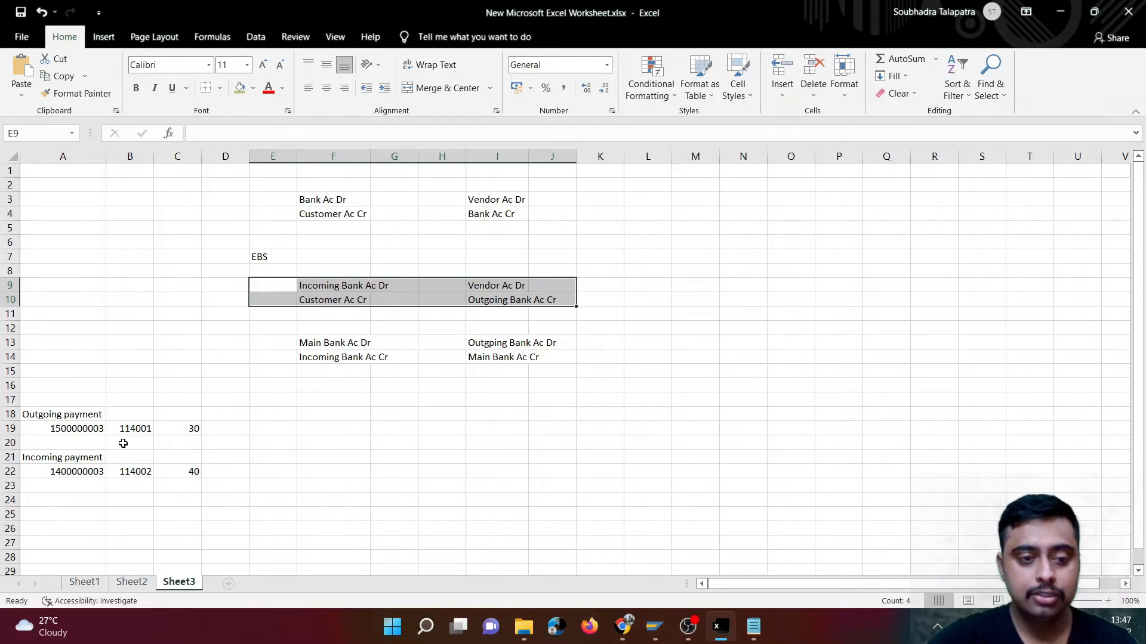
{"action": "left_click", "coordinate": [753, 627]}
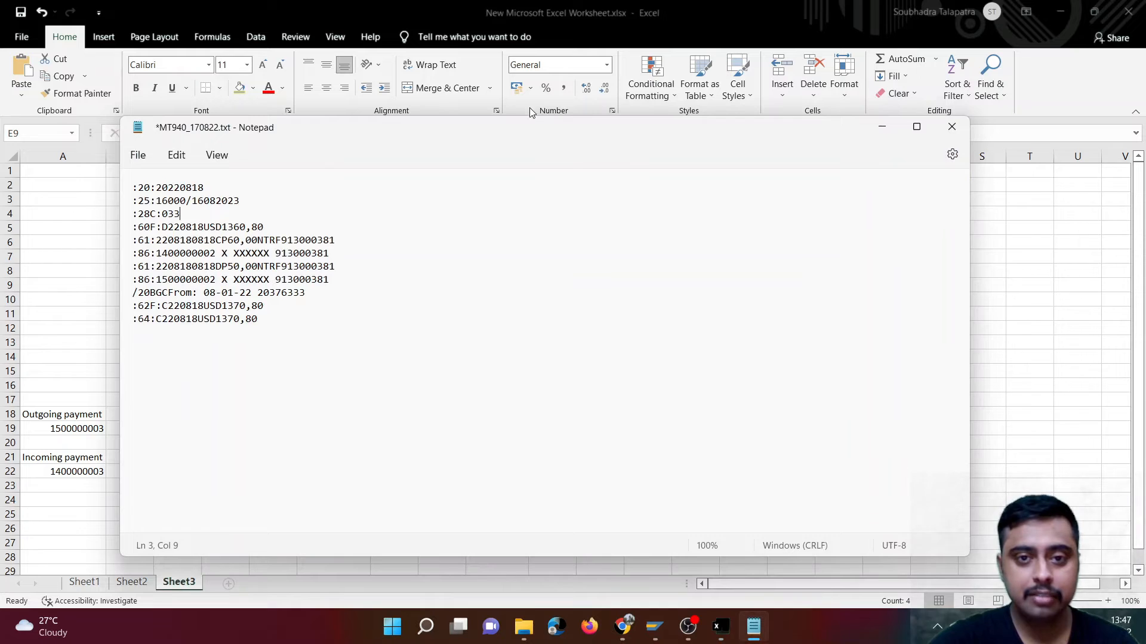
{"action": "left_click_drag", "start_coordinate": [495, 136], "coordinate": [669, 168]}
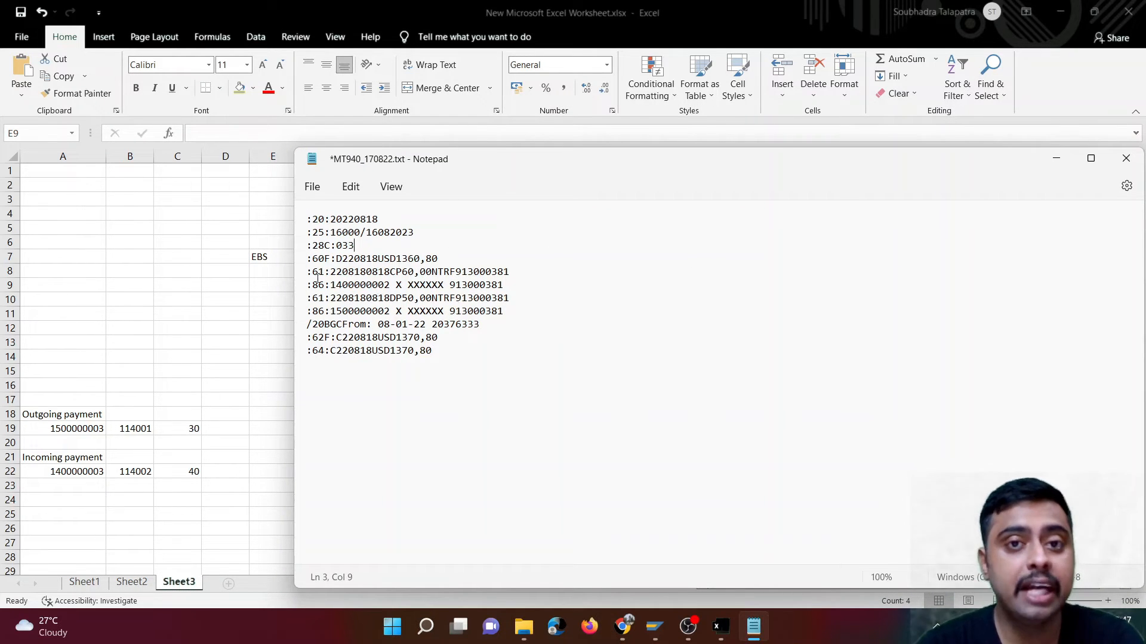
{"action": "left_click_drag", "start_coordinate": [308, 273], "coordinate": [514, 274]}
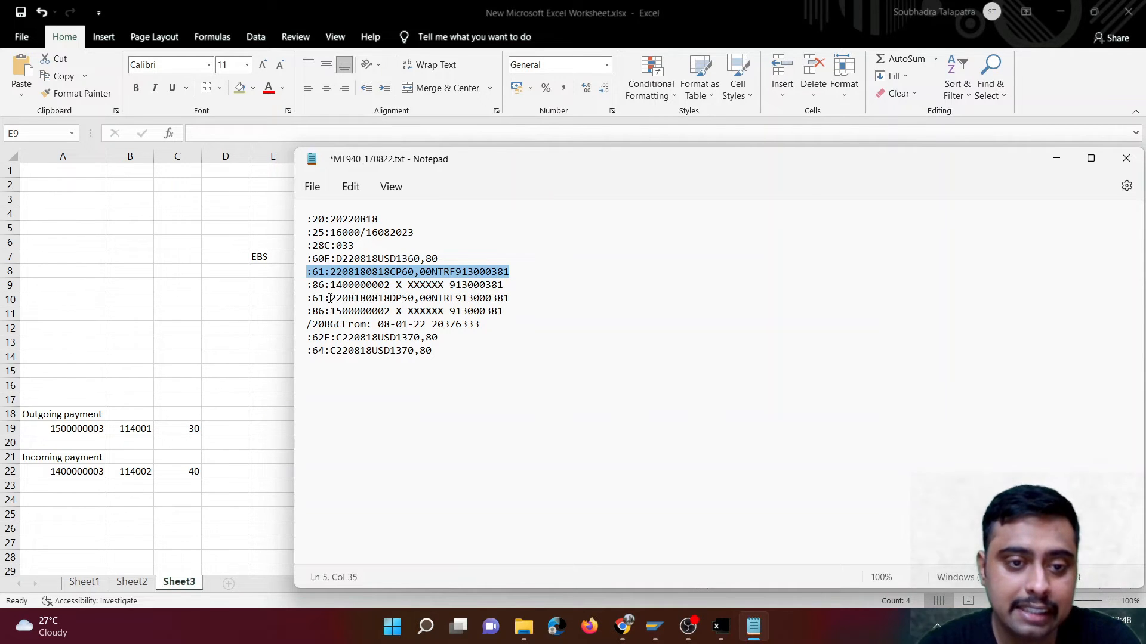
{"action": "left_click_drag", "start_coordinate": [308, 299], "coordinate": [515, 300]}
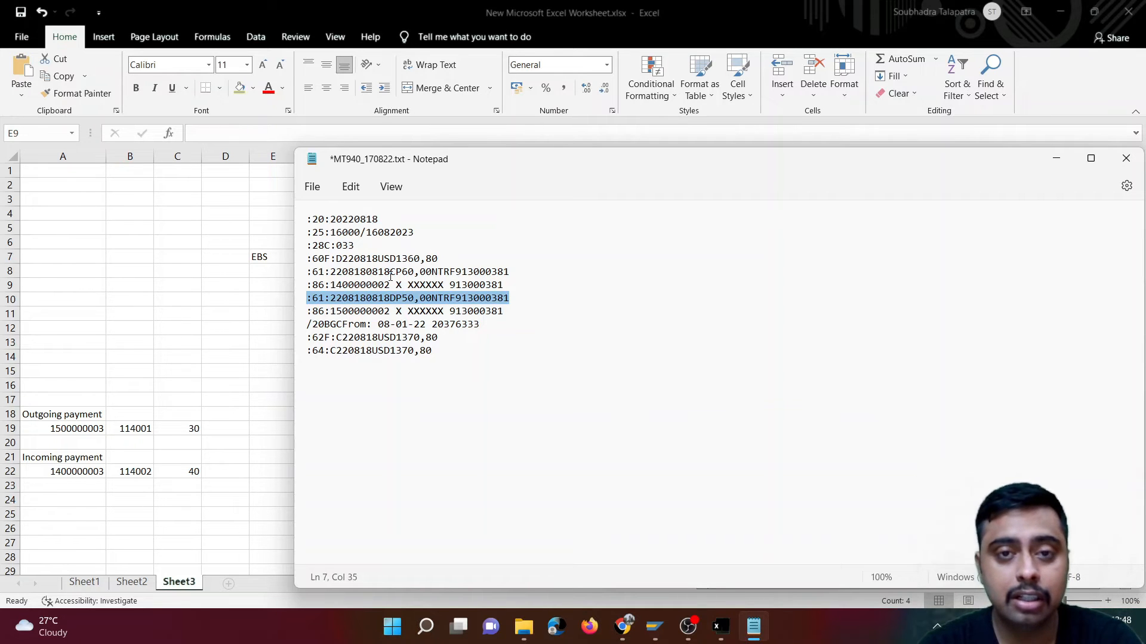
{"action": "left_click", "coordinate": [179, 473]}
{"action": "left_click", "coordinate": [753, 626]}
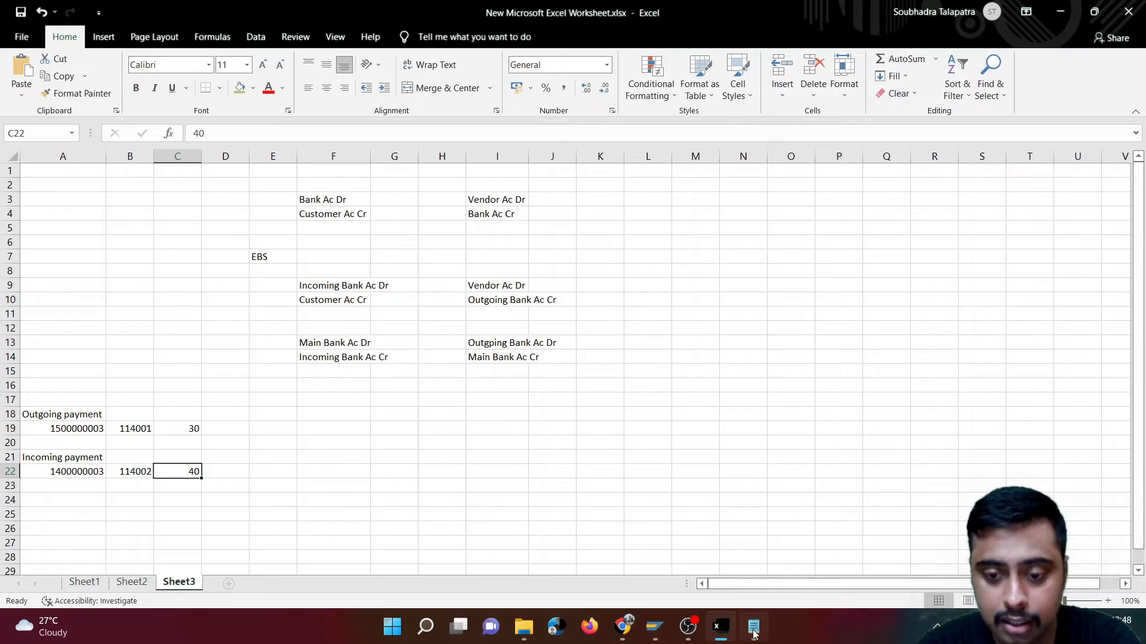
{"action": "left_click", "coordinate": [426, 311]}
{"action": "left_click_drag", "start_coordinate": [392, 274], "coordinate": [403, 275]}
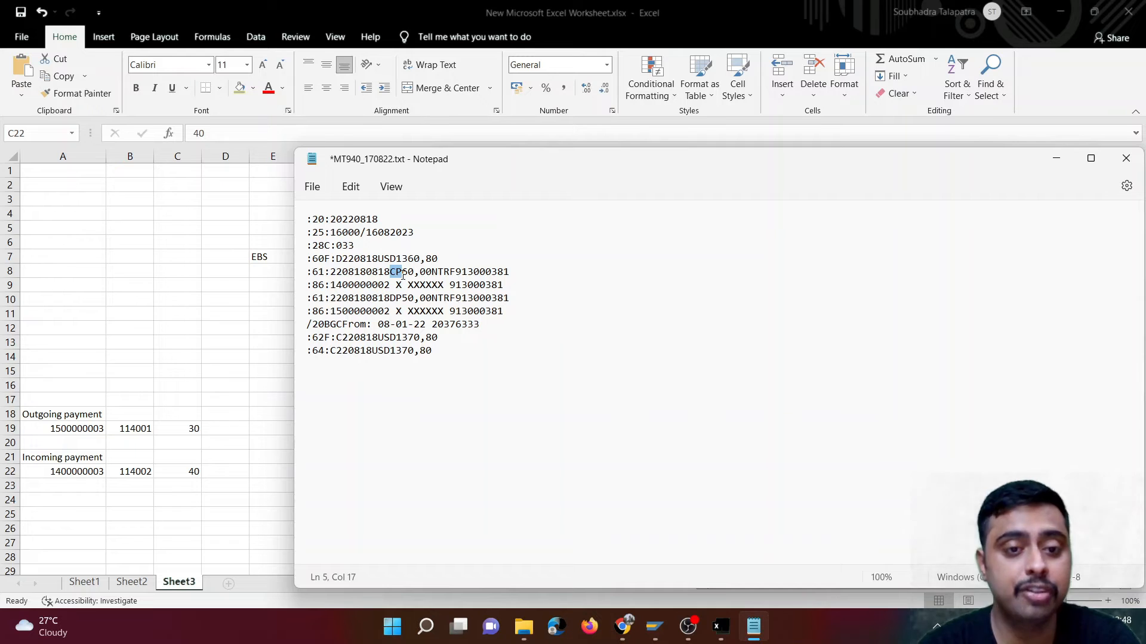
{"action": "left_click_drag", "start_coordinate": [391, 301], "coordinate": [405, 303]}
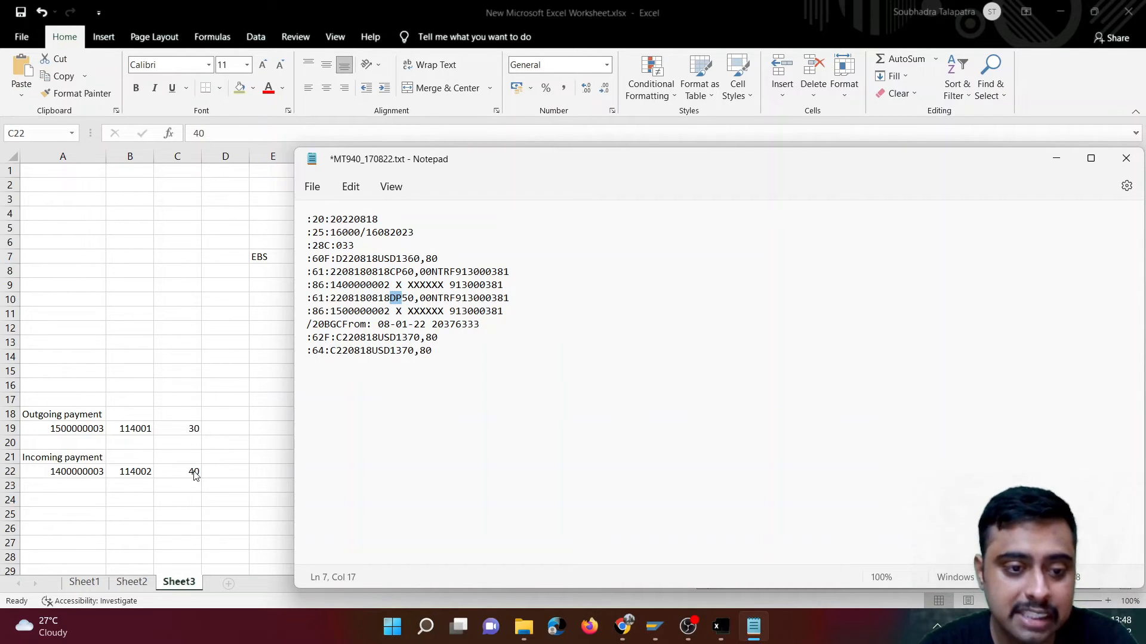
- Change the amount in the MT940 file's credit transaction line to 40,00
{"action": "left_click", "coordinate": [406, 272]}
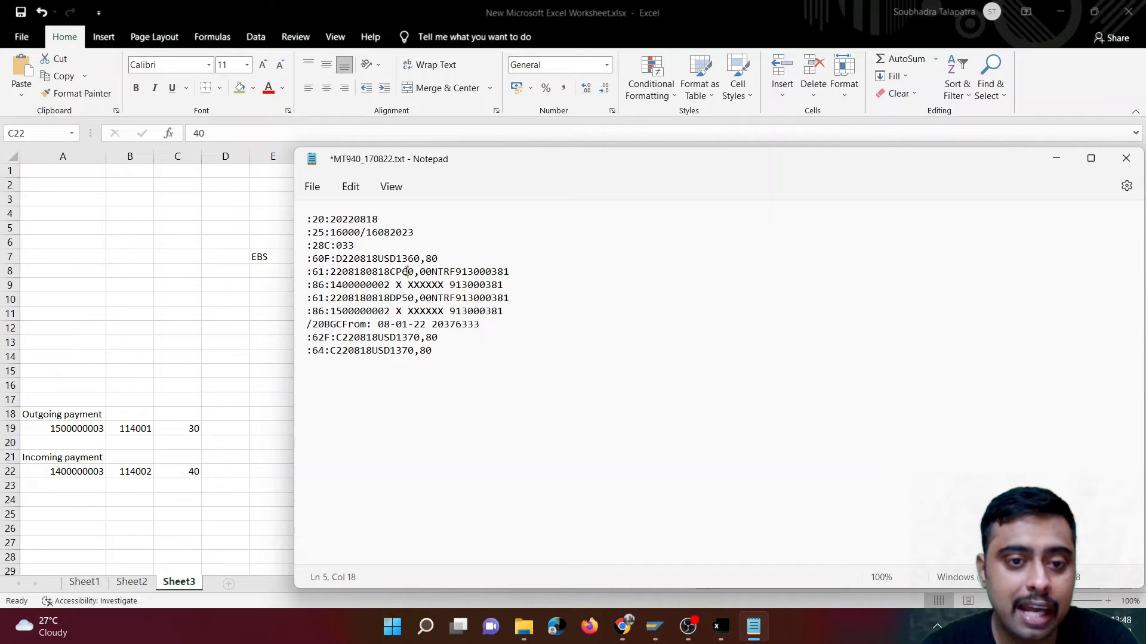
{"action": "key", "text": "BackSpace"}
{"action": "type", "text": "4"}
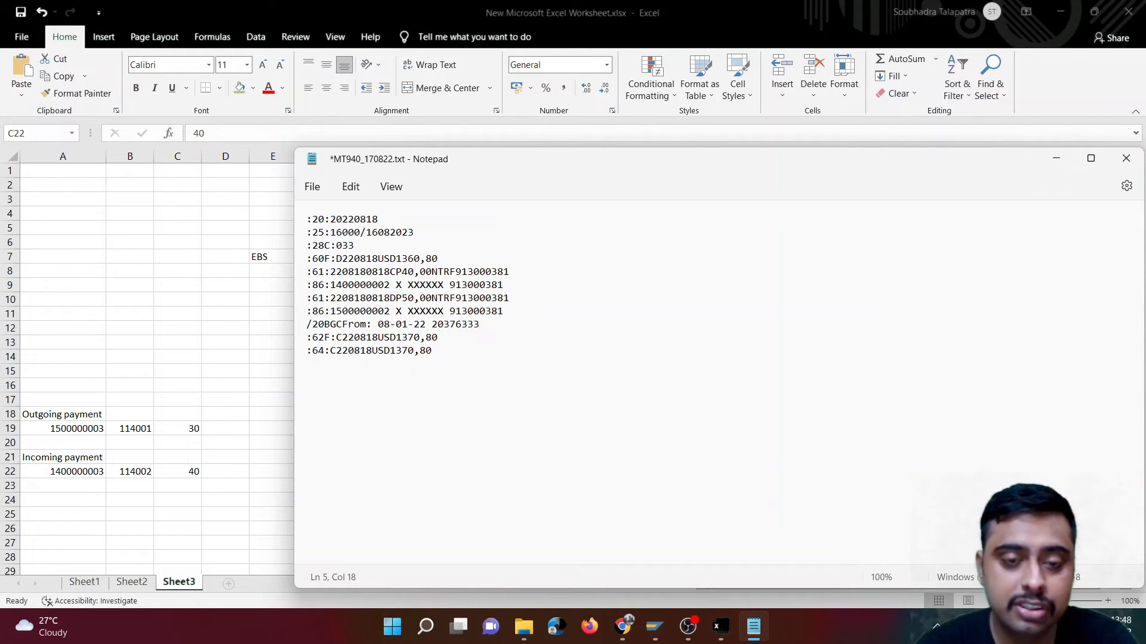
- Check the credit transaction's amount in the MT940 file and change the debit transaction line's amount to 30,00
{"action": "left_click_drag", "start_coordinate": [402, 271], "coordinate": [434, 275]}
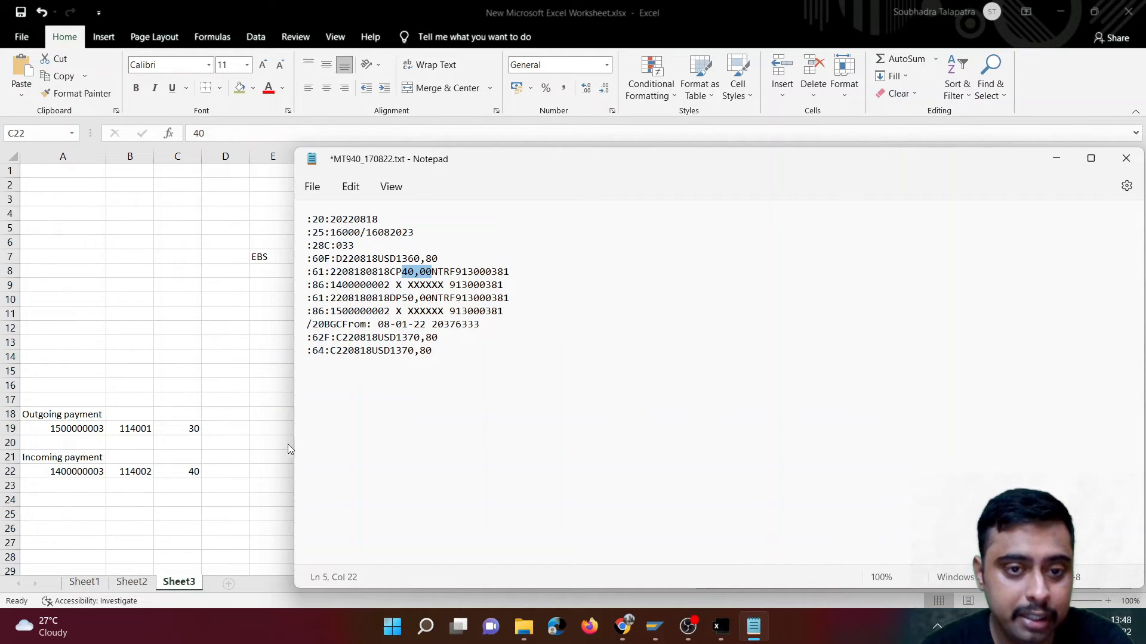
{"action": "left_click", "coordinate": [408, 298]}
{"action": "key", "text": "BackSpace"}
{"action": "type", "text": "3"}
{"action": "left_click_drag", "start_coordinate": [401, 298], "coordinate": [431, 303]}
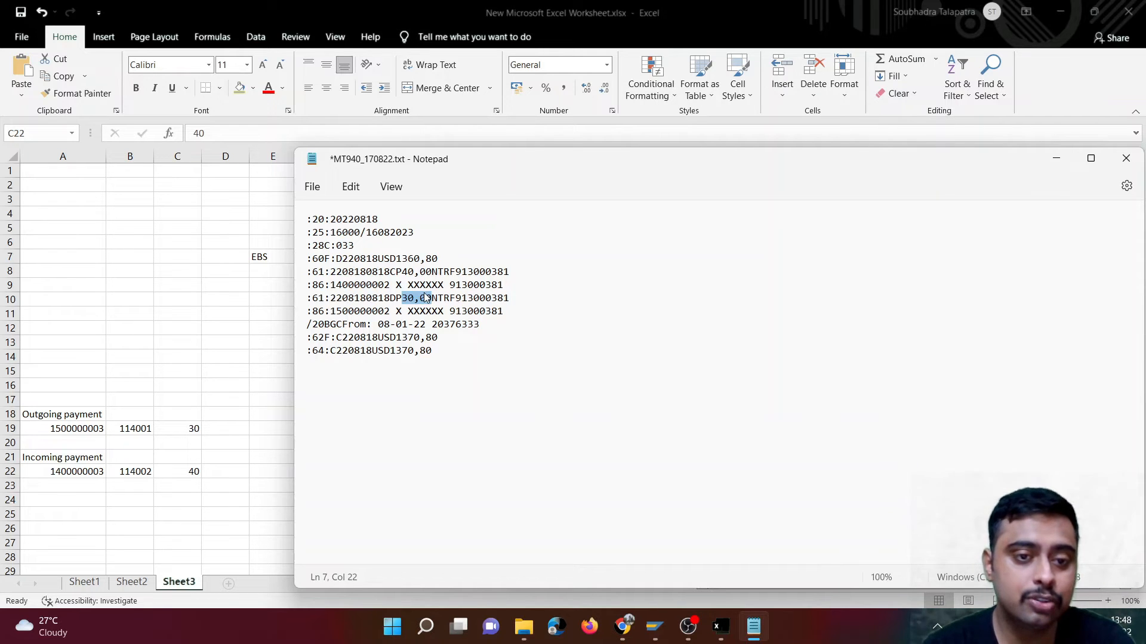
- Change the last digit of the document number in the credit transaction's :86: line to 3, matching cell A22 of the worksheet
{"action": "left_click", "coordinate": [54, 478]}
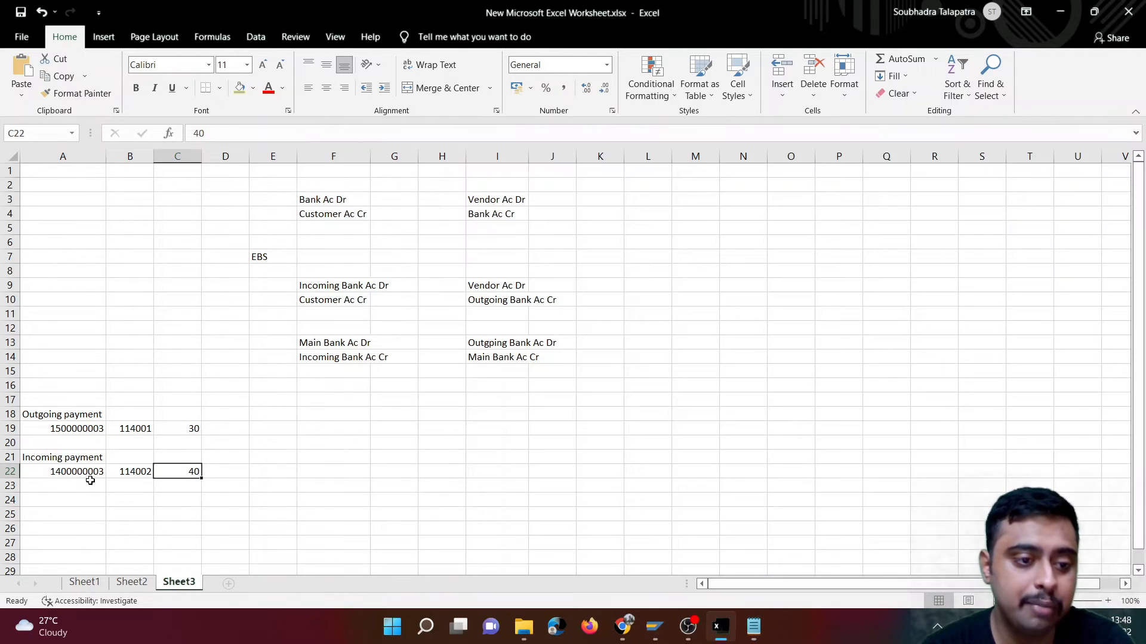
{"action": "left_click", "coordinate": [90, 475]}
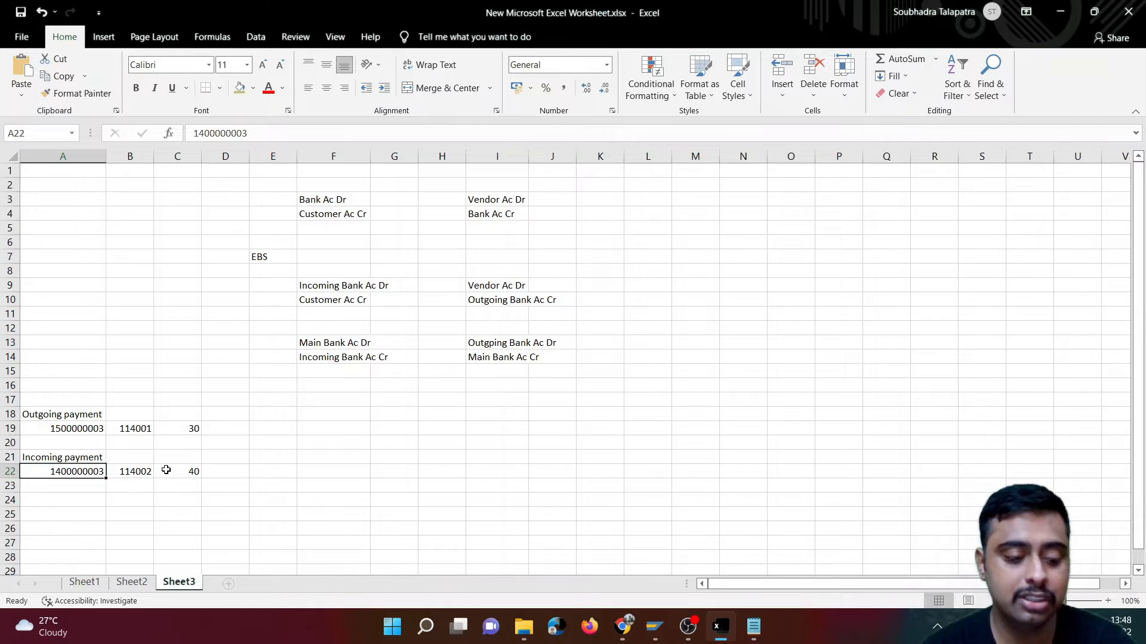
{"action": "key", "text": "alt+Tab"}
{"action": "left_click_drag", "start_coordinate": [311, 284], "coordinate": [449, 284]}
{"action": "left_click_drag", "start_coordinate": [473, 285], "coordinate": [504, 285]}
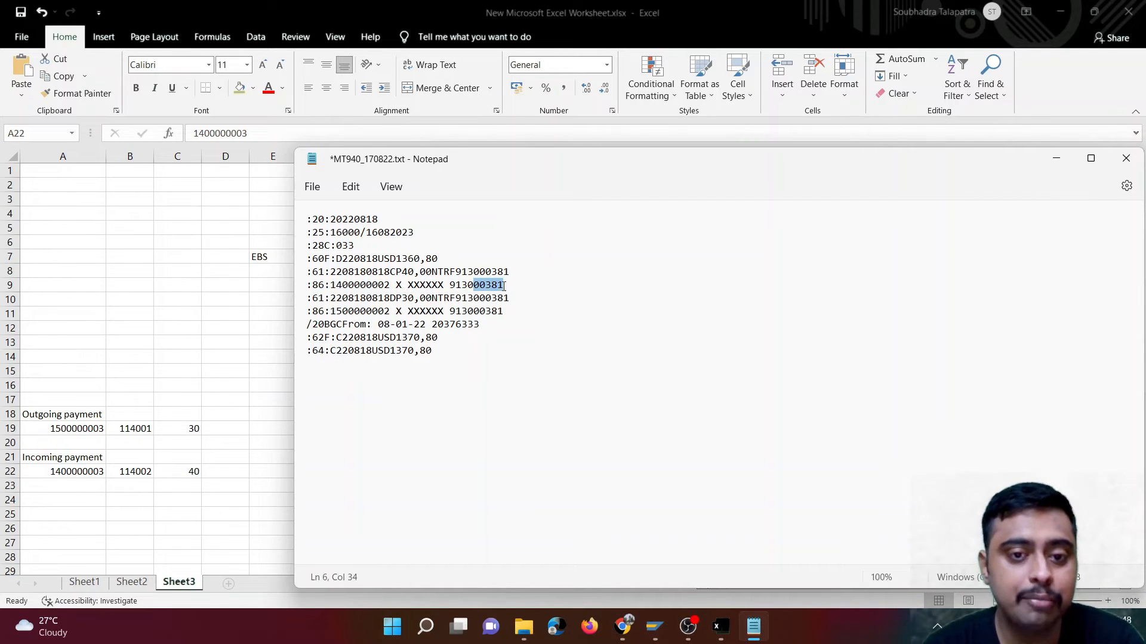
{"action": "left_click", "coordinate": [504, 286]}
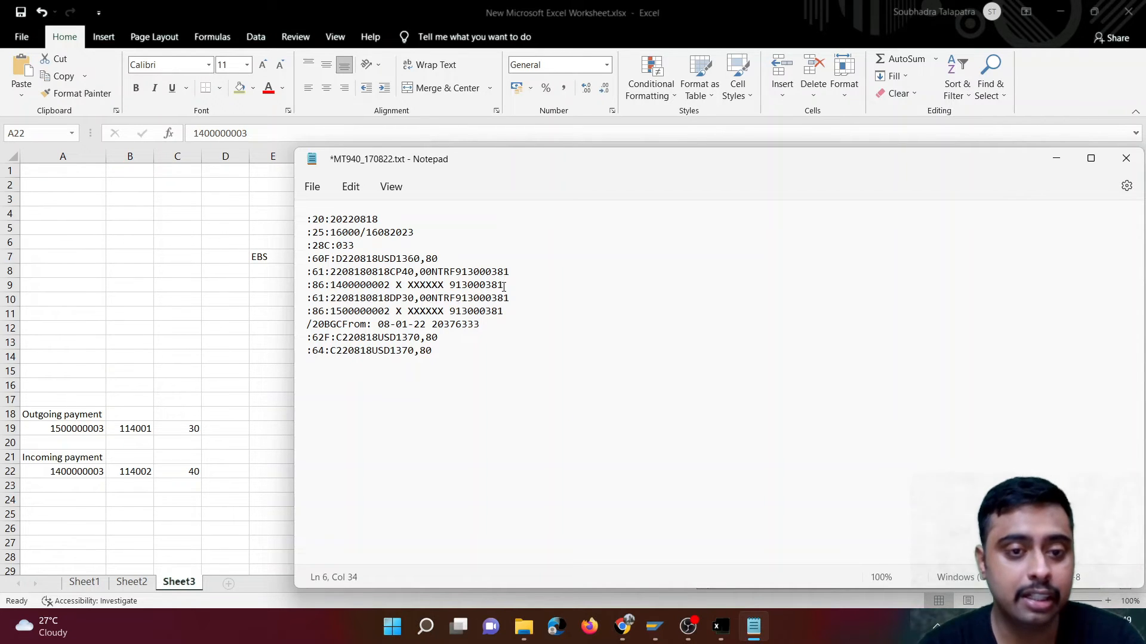
{"action": "left_click", "coordinate": [89, 474]}
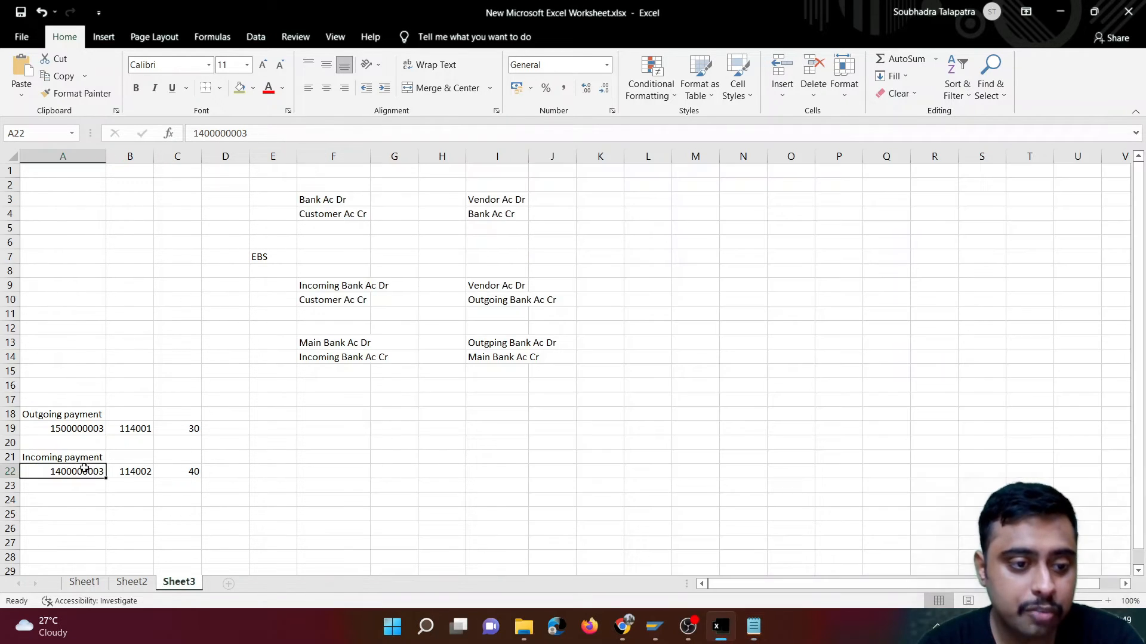
{"action": "key", "text": "alt+Tab"}
{"action": "left_click", "coordinate": [386, 285]}
{"action": "key", "text": "shift+Right"}
{"action": "type", "text": "3"}
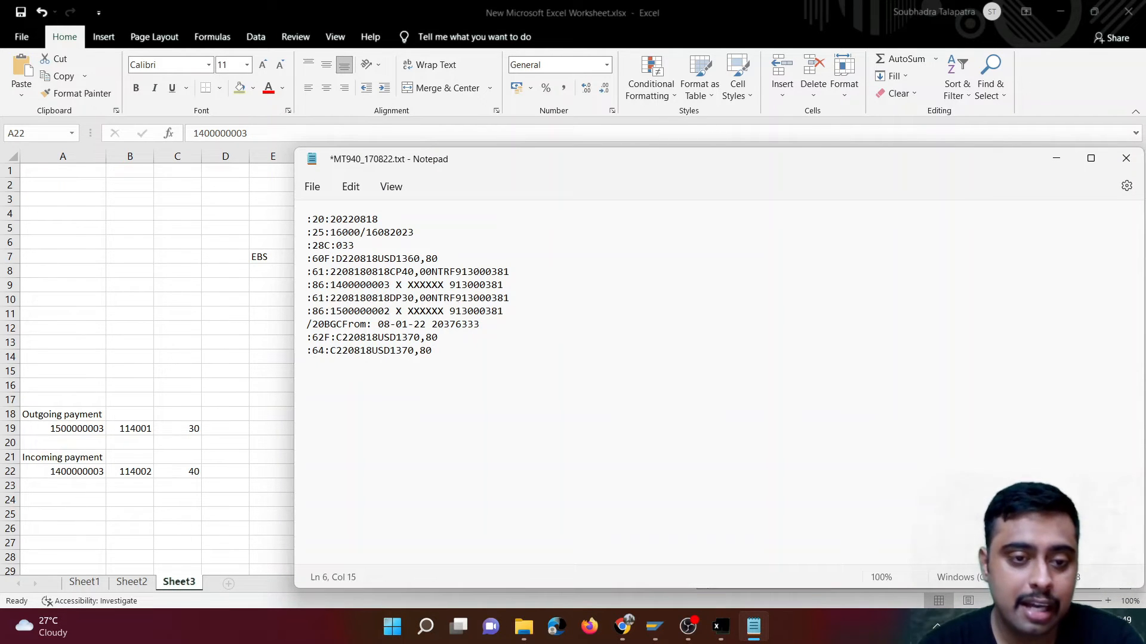
- Change the last digit of the document number in the debit transaction's :86: line to 3, matching cell A19 of the worksheet
{"action": "left_click", "coordinate": [60, 428]}
{"action": "key", "text": "alt+Tab"}
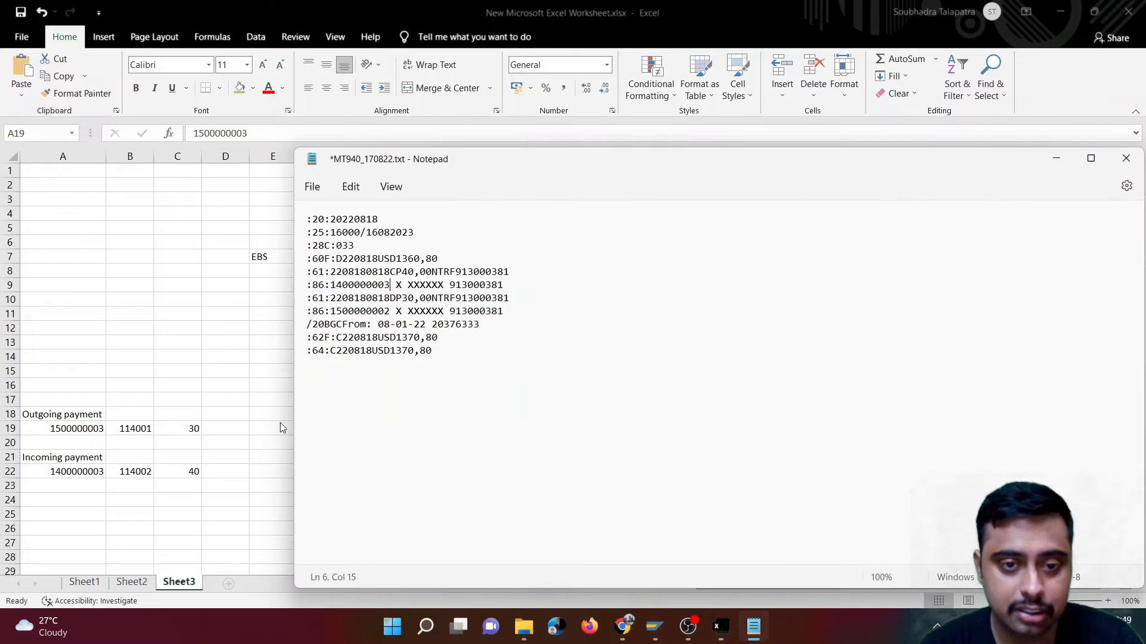
{"action": "double_click", "coordinate": [385, 312]}
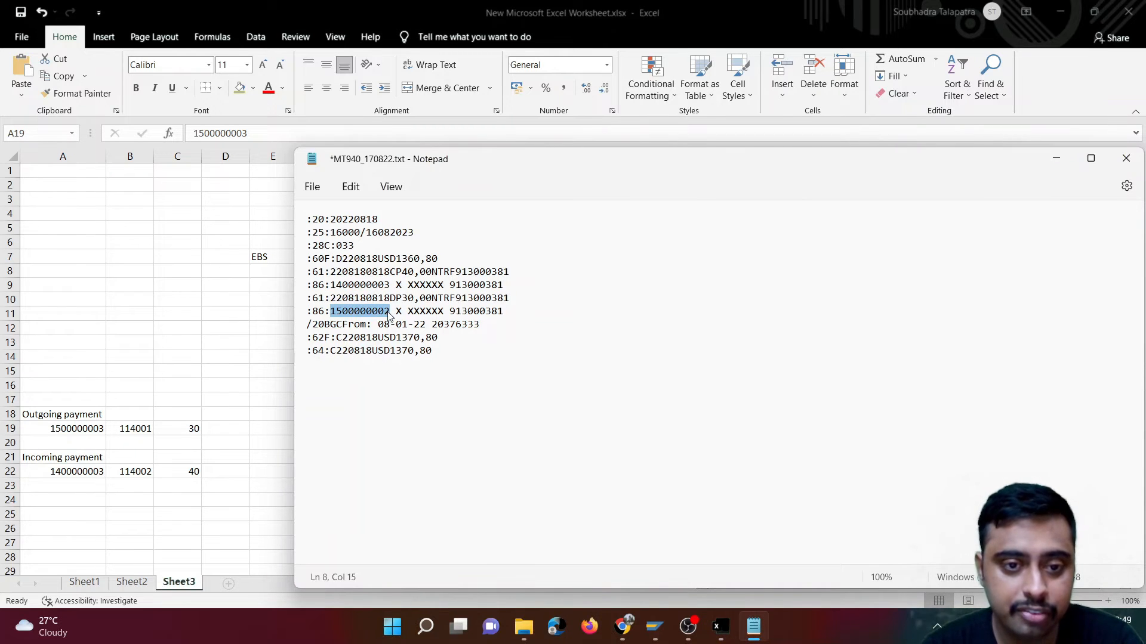
{"action": "left_click", "coordinate": [391, 313]}
{"action": "key", "text": "BackSpace"}
{"action": "type", "text": "3"}
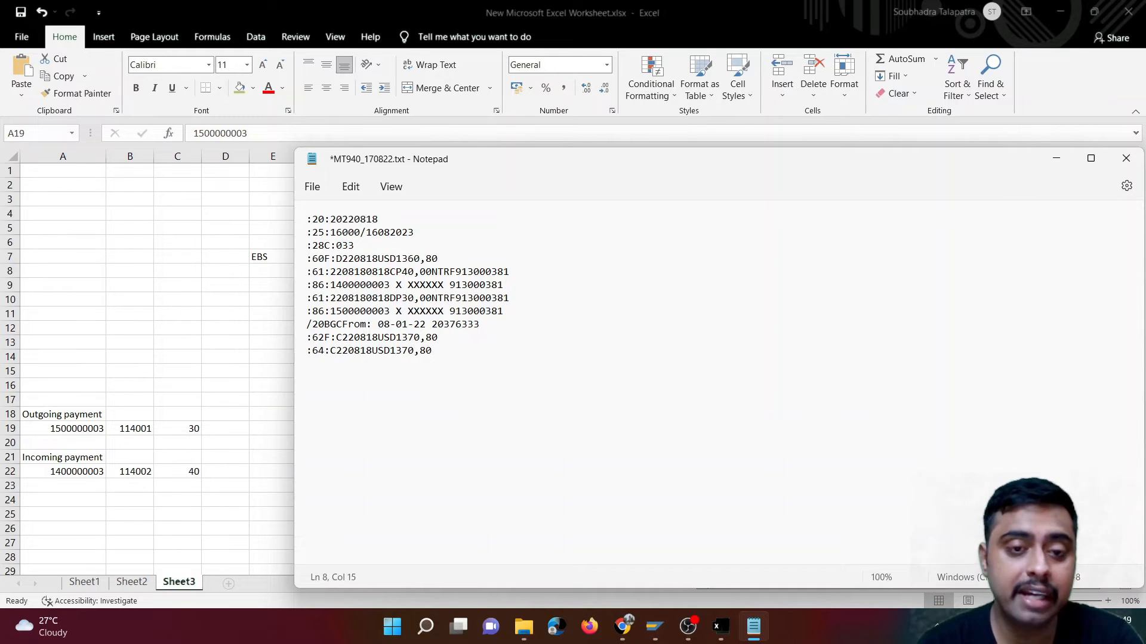
- Check the opening balance against the credit and debit amounts in MT940_170822.txt and save the file
{"action": "left_click_drag", "start_coordinate": [396, 260], "coordinate": [445, 263]}
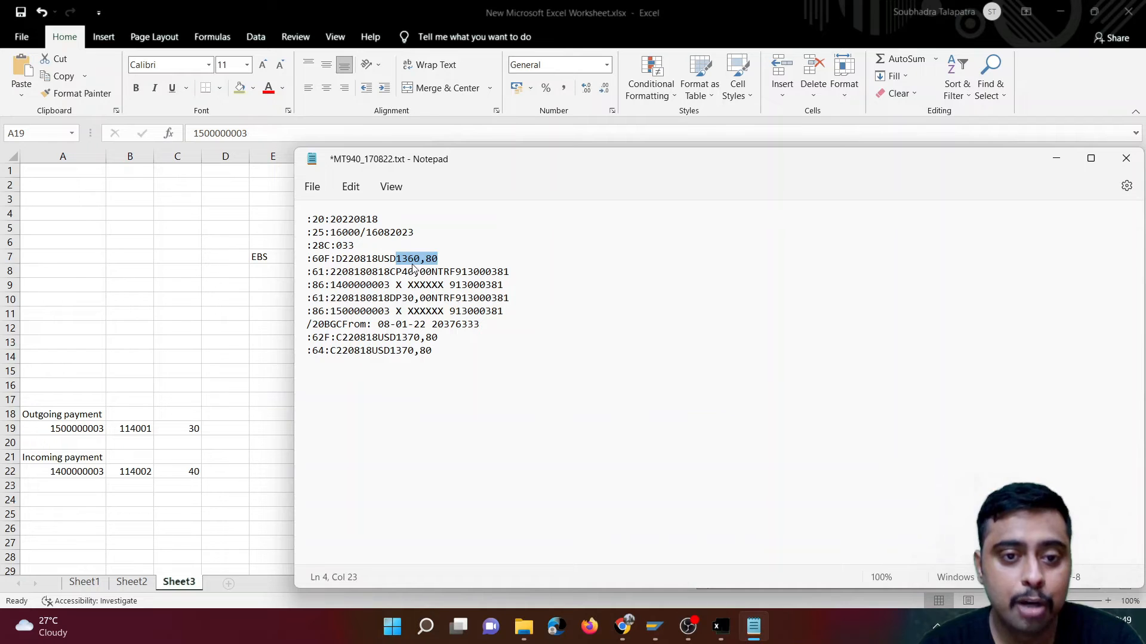
{"action": "left_click_drag", "start_coordinate": [403, 273], "coordinate": [432, 301]}
{"action": "left_click", "coordinate": [427, 274]}
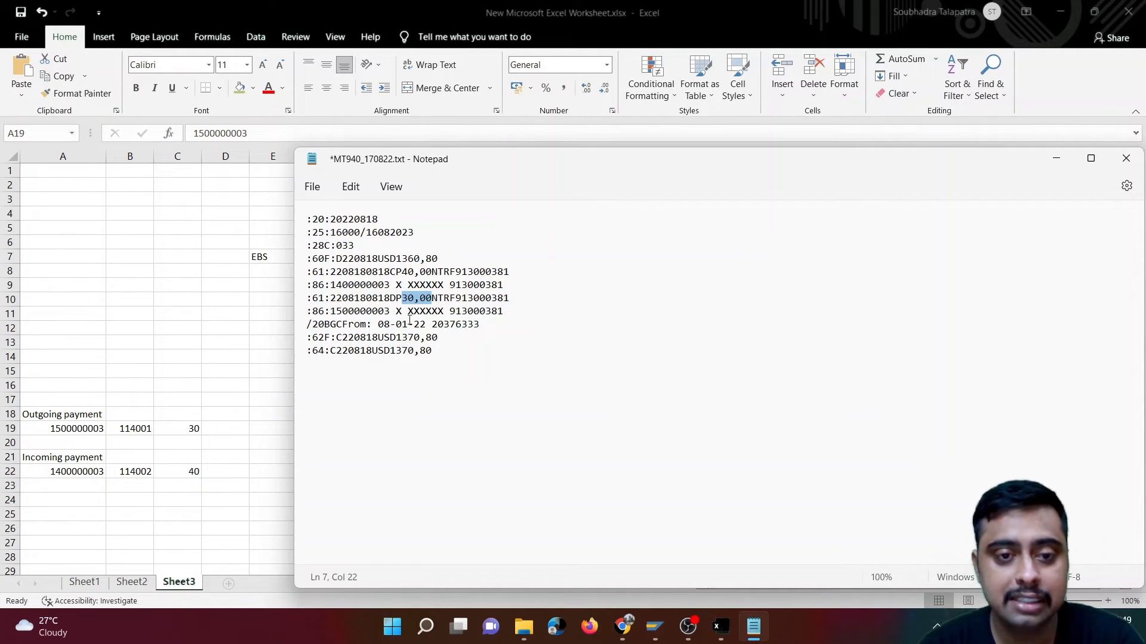
{"action": "key", "text": "ctrl+s"}
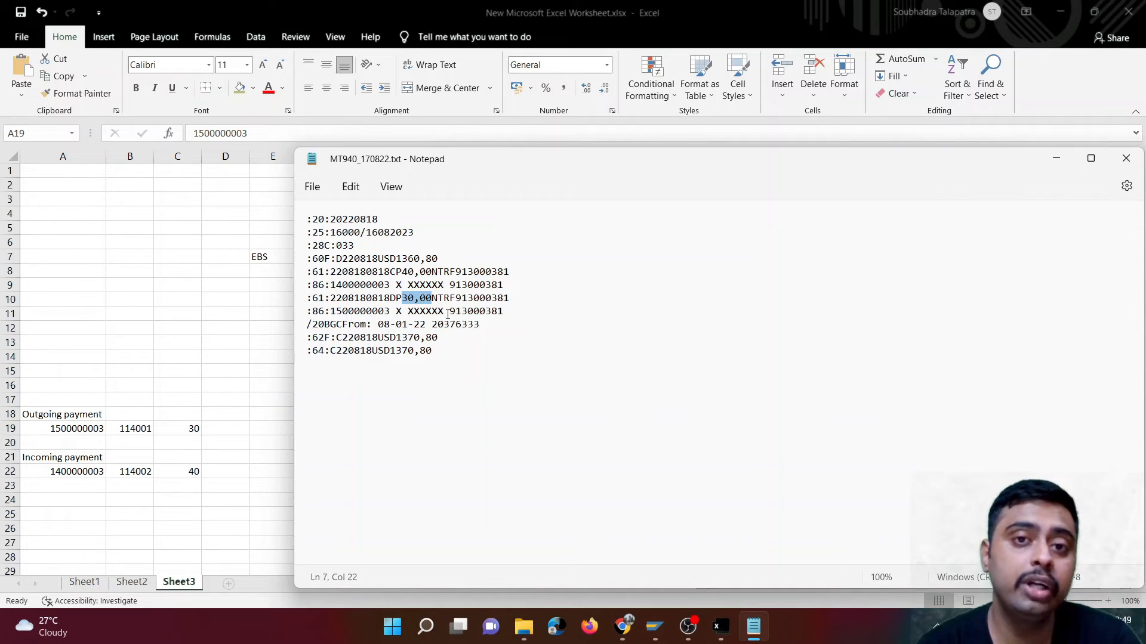
- Switch to SAP, restart transaction FF.5 and open the Bank Statement: Various Formats program with the saved variant for MT940_170822.txt
{"action": "mouse_move", "coordinate": [656, 631]}
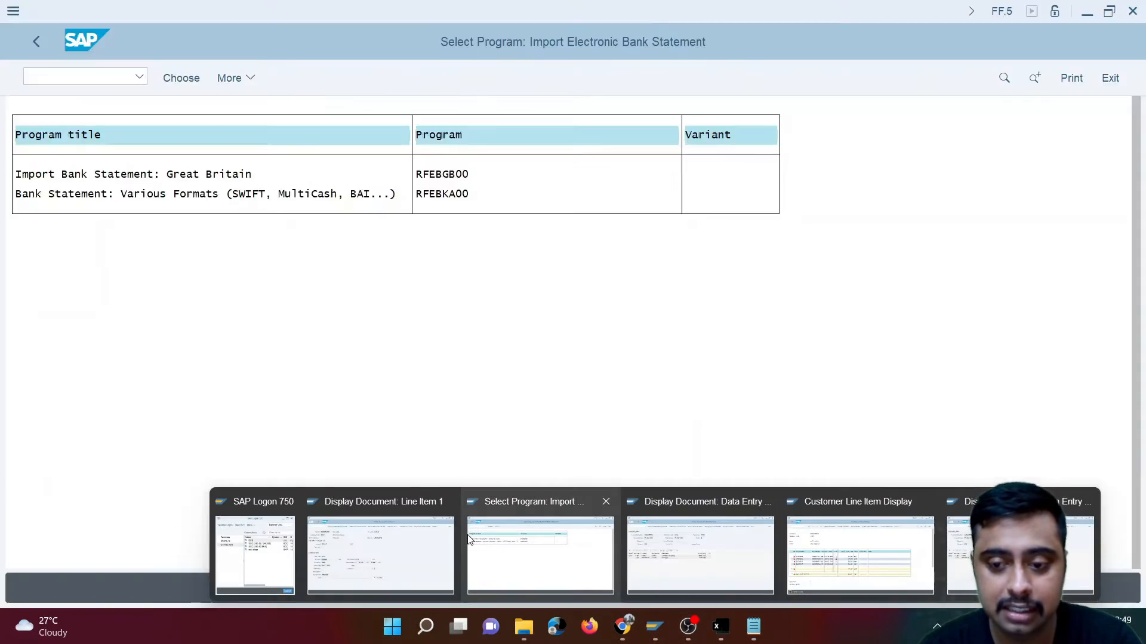
{"action": "mouse_move", "coordinate": [937, 564]}
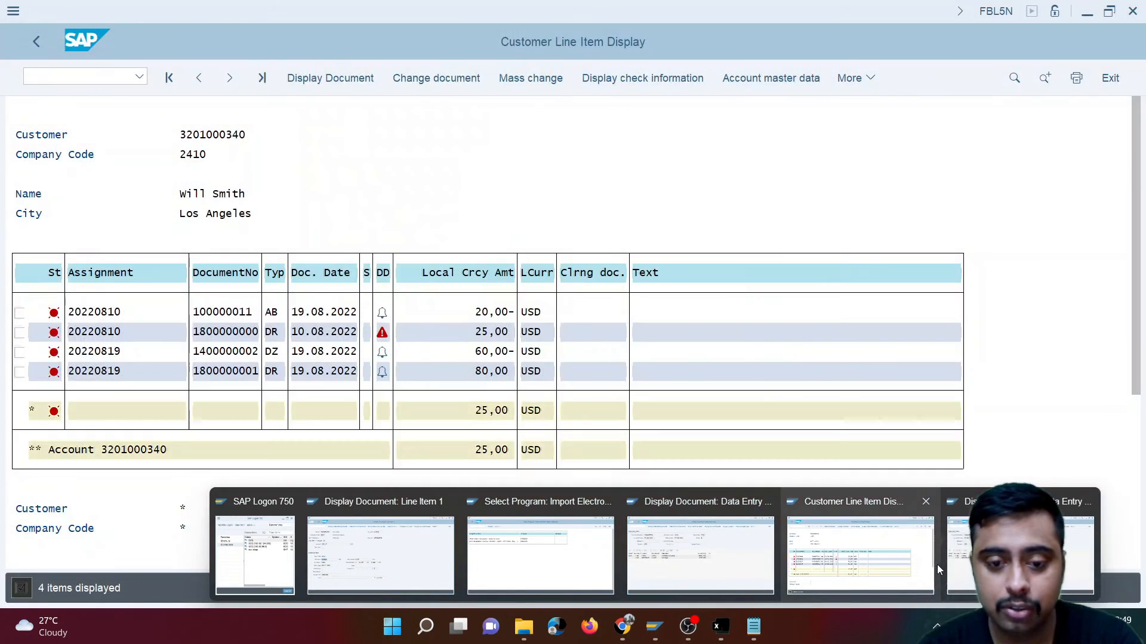
{"action": "left_click", "coordinate": [577, 540]}
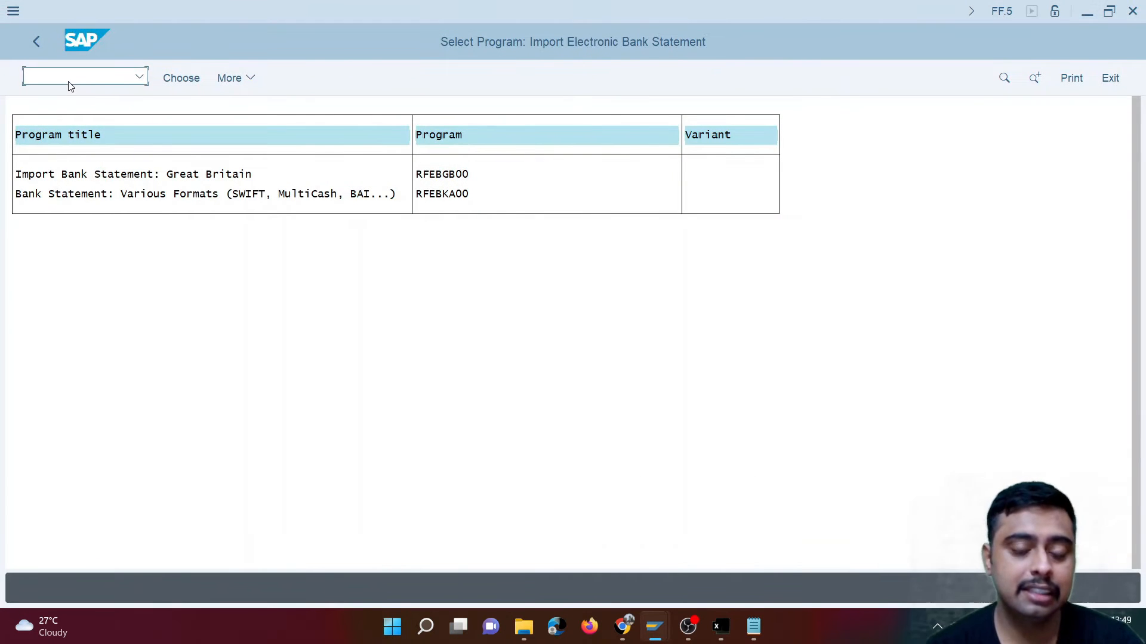
{"action": "type", "text": "/nff.5"}
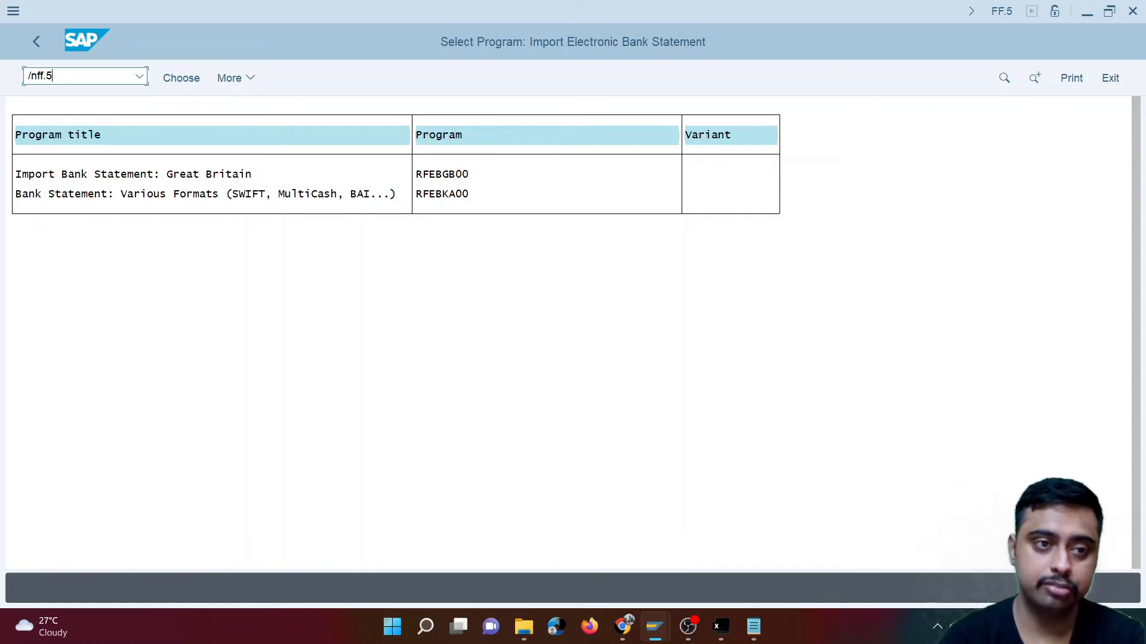
{"action": "key", "text": "Return"}
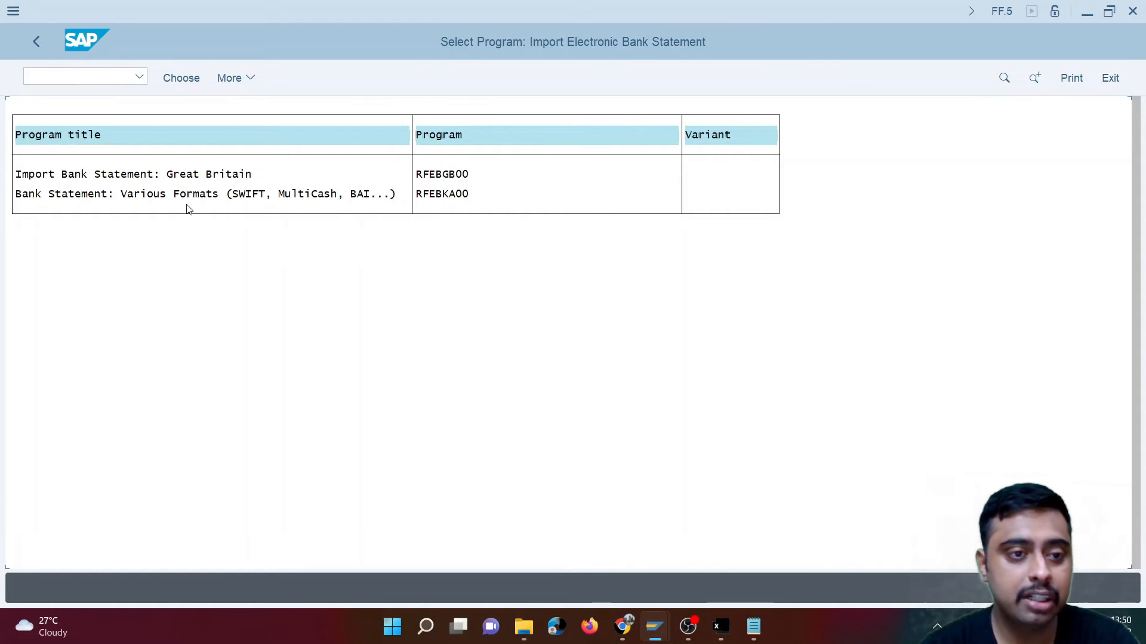
{"action": "double_click", "coordinate": [149, 194]}
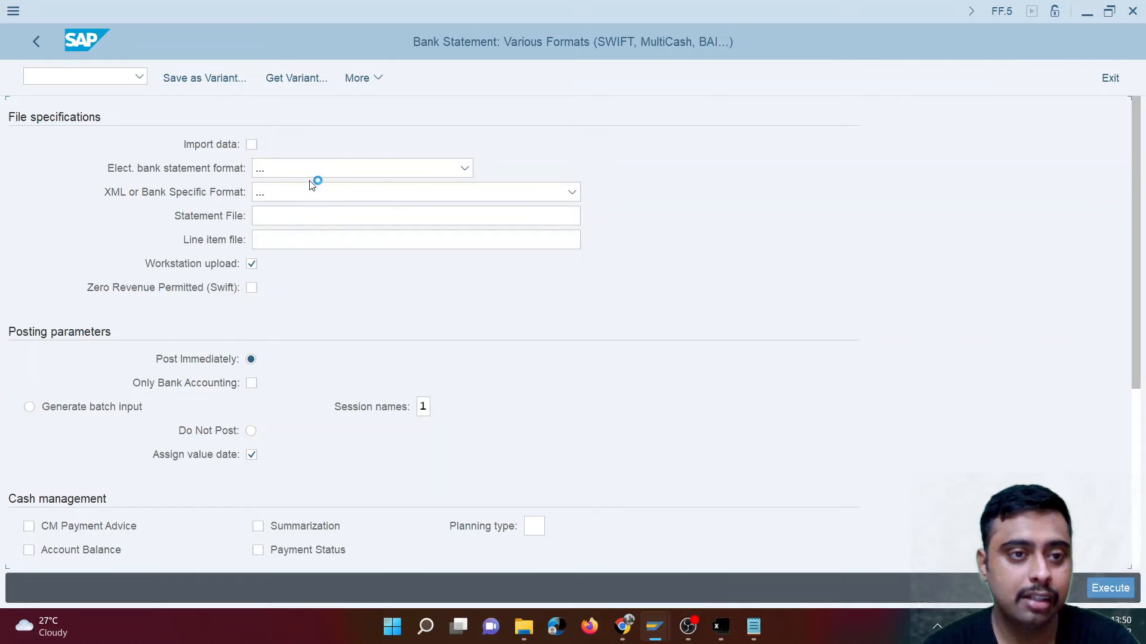
{"action": "left_click", "coordinate": [302, 83]}
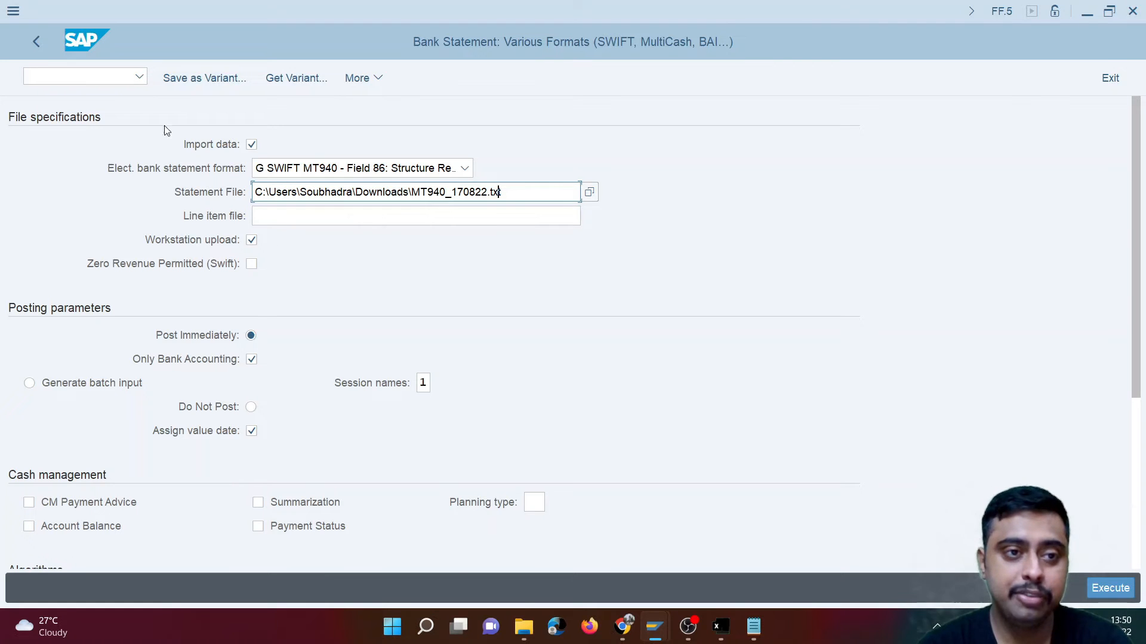
- Open transaction FBL3N in a new session and select CITI Bank - Main as the starting G/L account
{"action": "left_click", "coordinate": [89, 78]}
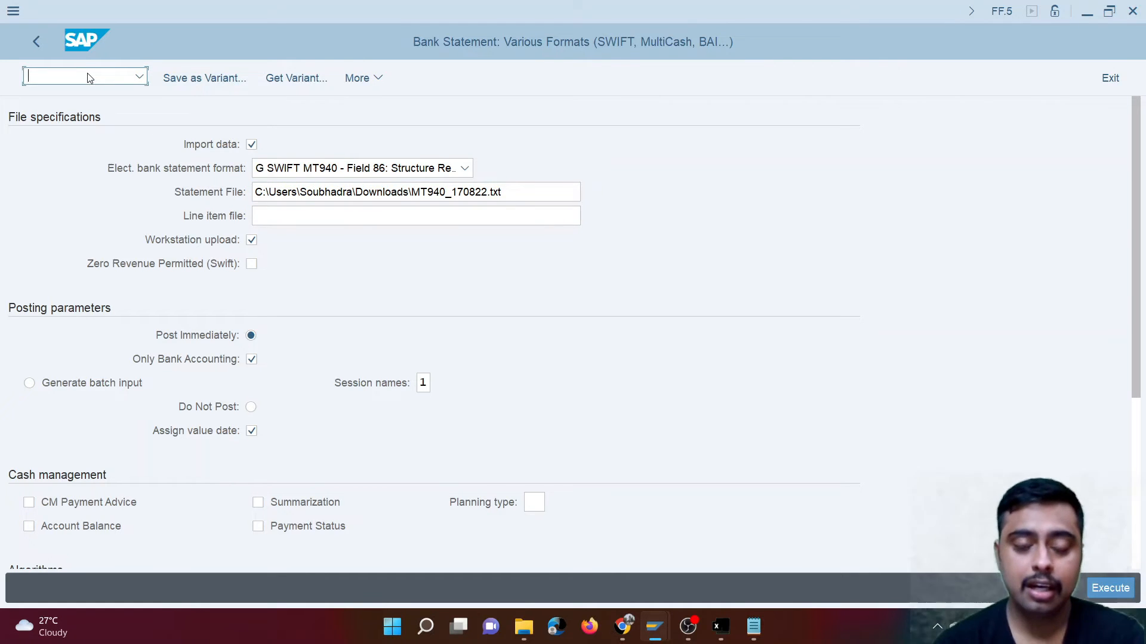
{"action": "type", "text": "/ofbl3n"}
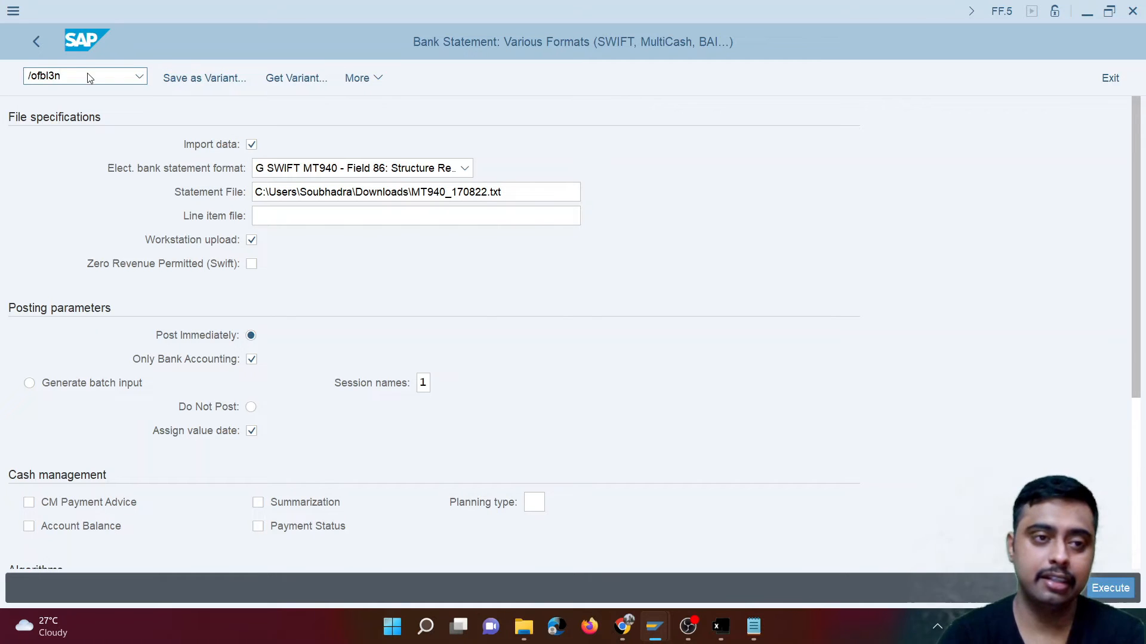
{"action": "key", "text": "Return"}
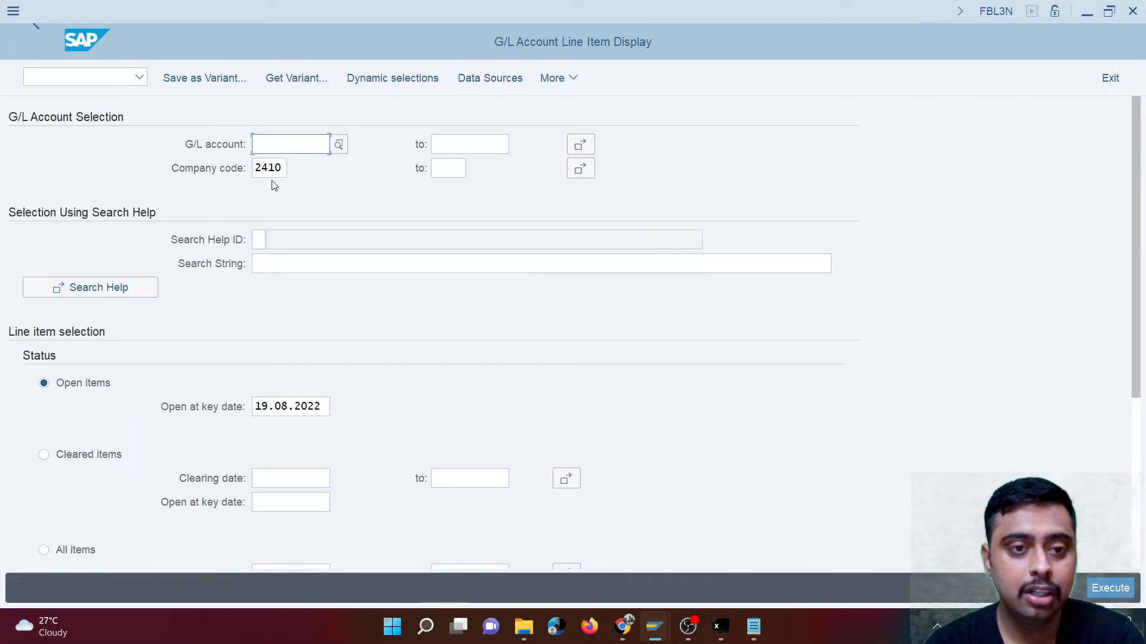
{"action": "left_click", "coordinate": [338, 145]}
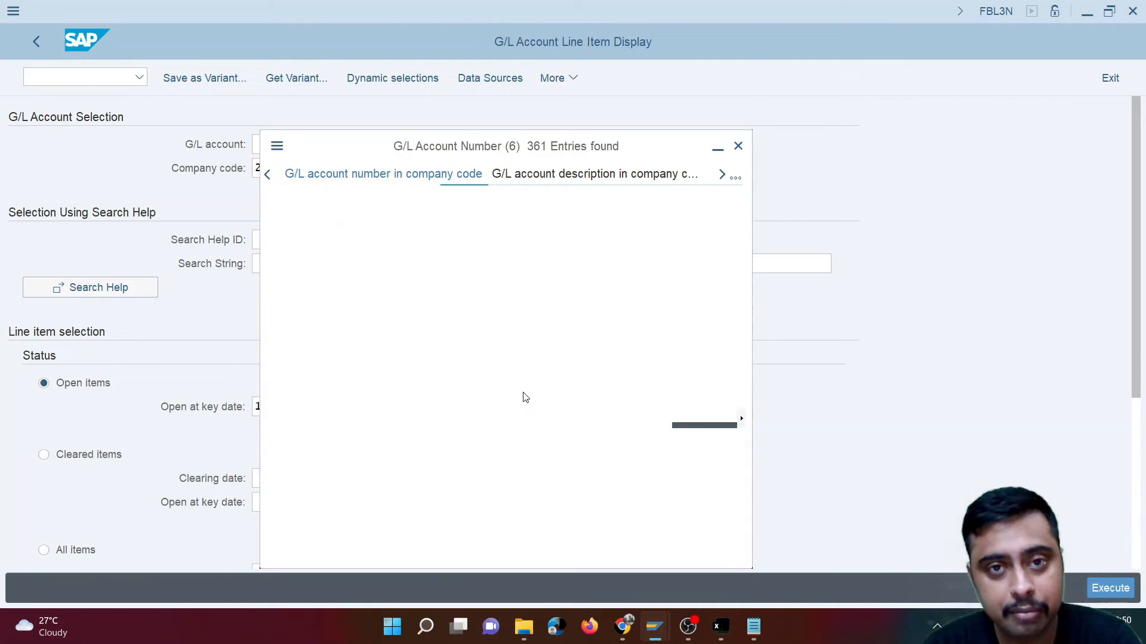
{"action": "scroll", "coordinate": [454, 460], "scroll_direction": "down", "scroll_amount": 2}
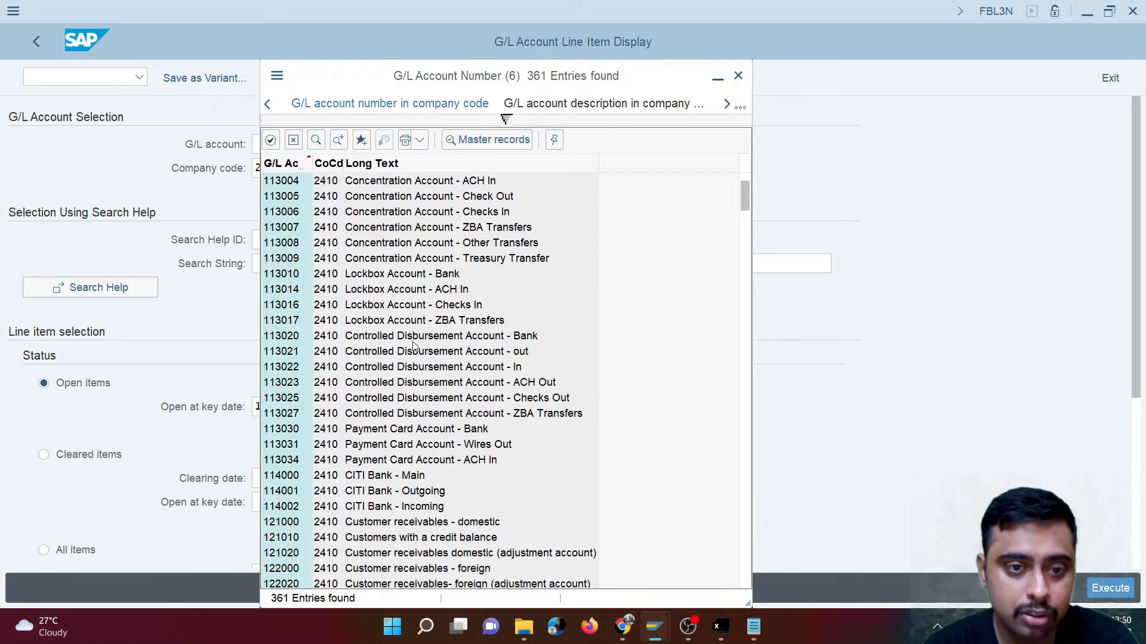
{"action": "double_click", "coordinate": [375, 476]}
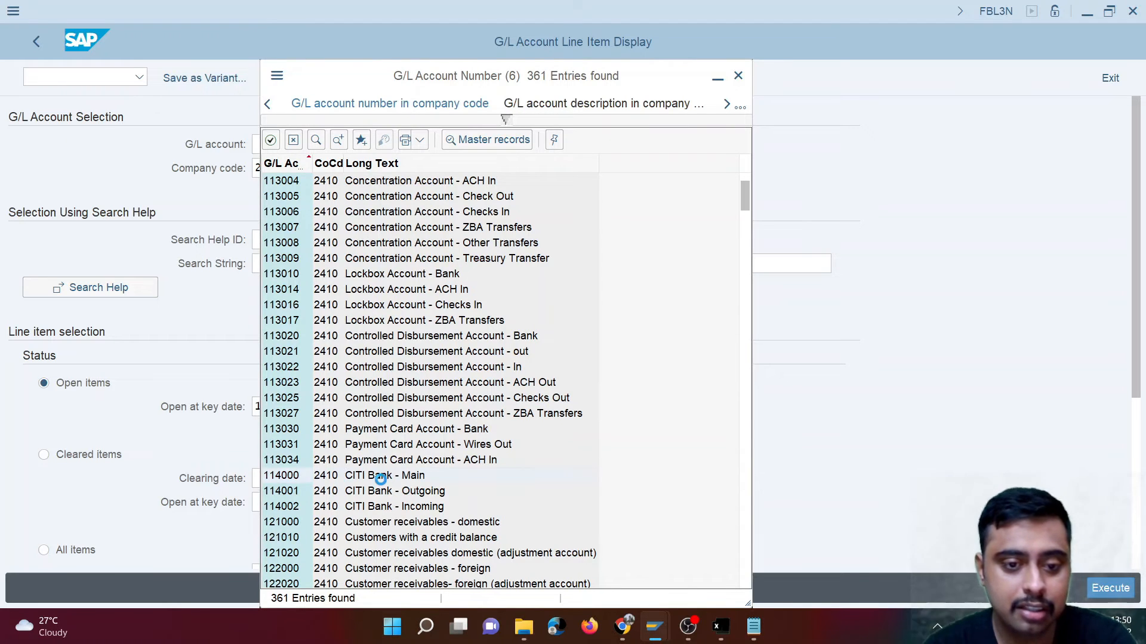
- Extend the G/L account range up to CITI Bank - Incoming and display all items for company code 2410
{"action": "left_click_drag", "start_coordinate": [299, 149], "coordinate": [198, 140]}
{"action": "key", "text": "ctrl+c"}
{"action": "left_click", "coordinate": [193, 132]}
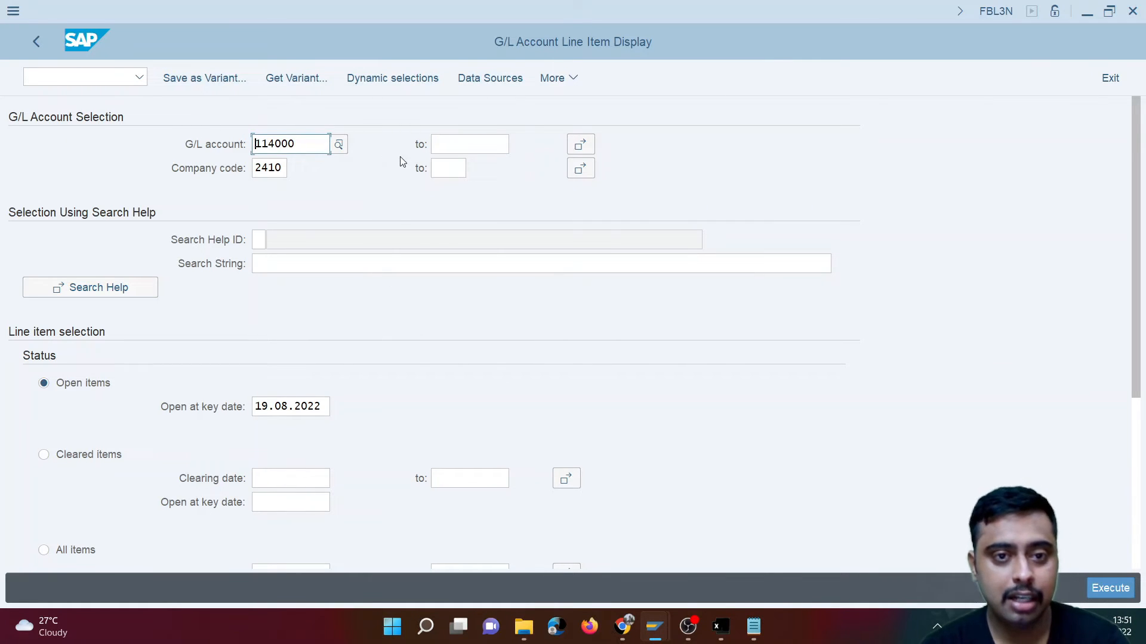
{"action": "left_click", "coordinate": [488, 153]}
{"action": "key", "text": "ctrl+v"}
{"action": "key", "text": "BackSpace"}
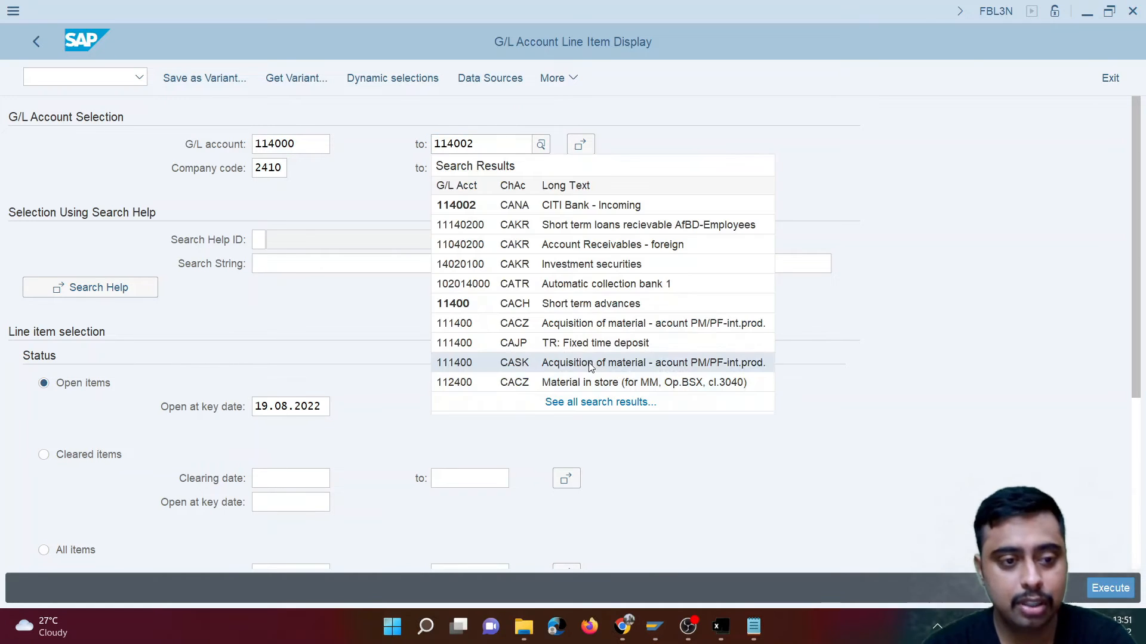
{"action": "scroll", "coordinate": [101, 524], "scroll_direction": "down", "scroll_amount": 1}
{"action": "left_click", "coordinate": [89, 514]}
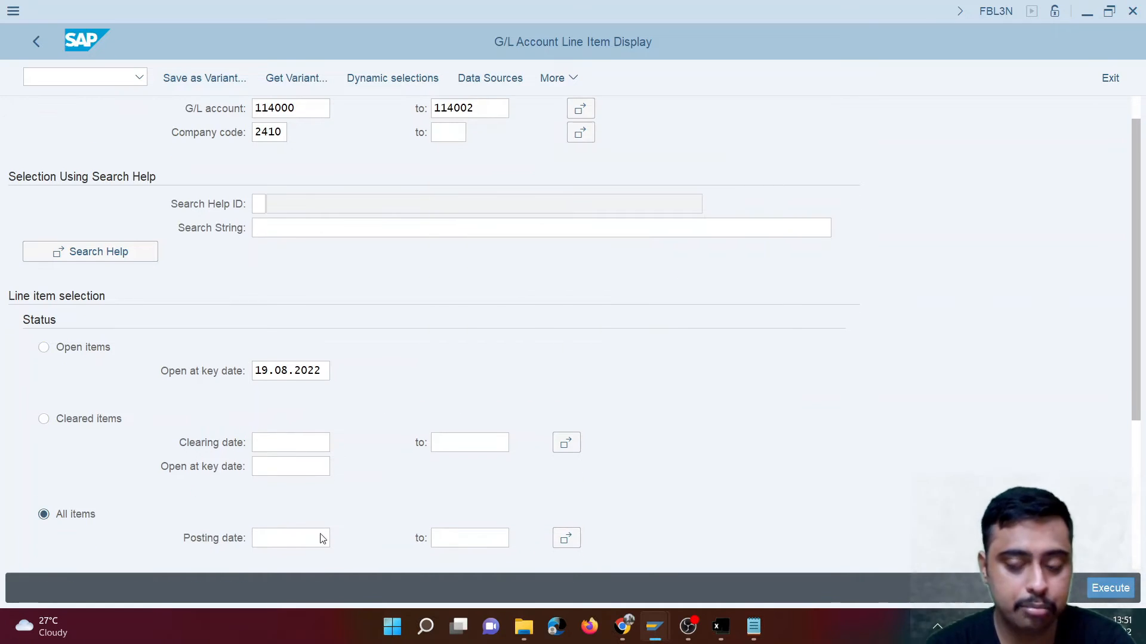
{"action": "left_click", "coordinate": [1130, 590]}
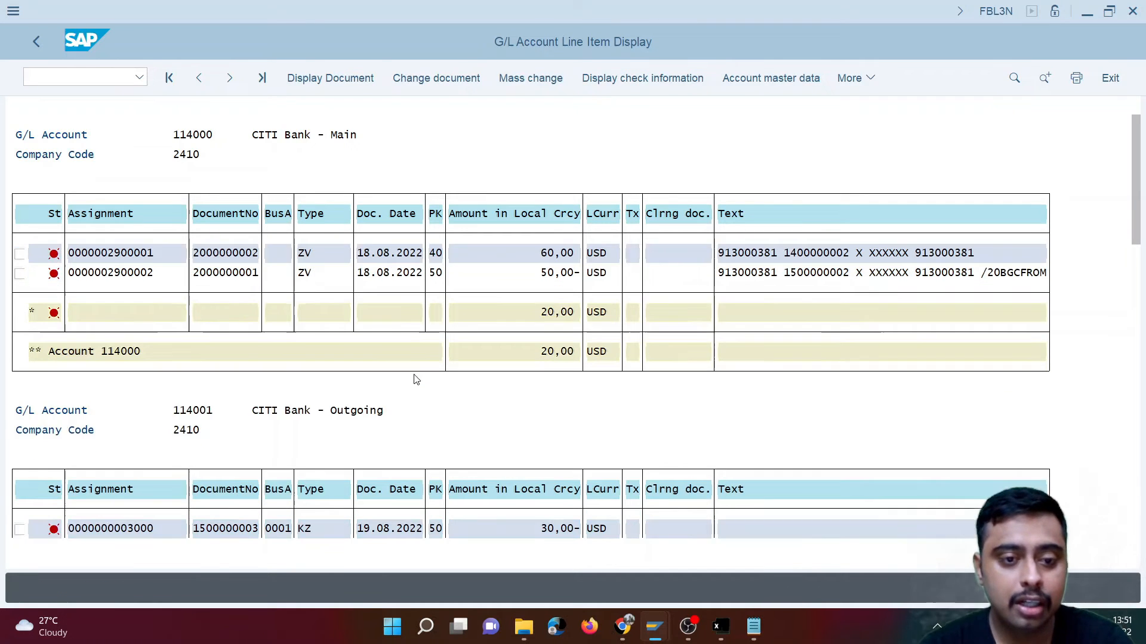
- Examine the open and cleared line items of the CITI Bank Main, Outgoing and Incoming accounts
{"action": "scroll", "coordinate": [414, 378], "scroll_direction": "down", "scroll_amount": 2}
{"action": "scroll", "coordinate": [521, 501], "scroll_direction": "down", "scroll_amount": 1}
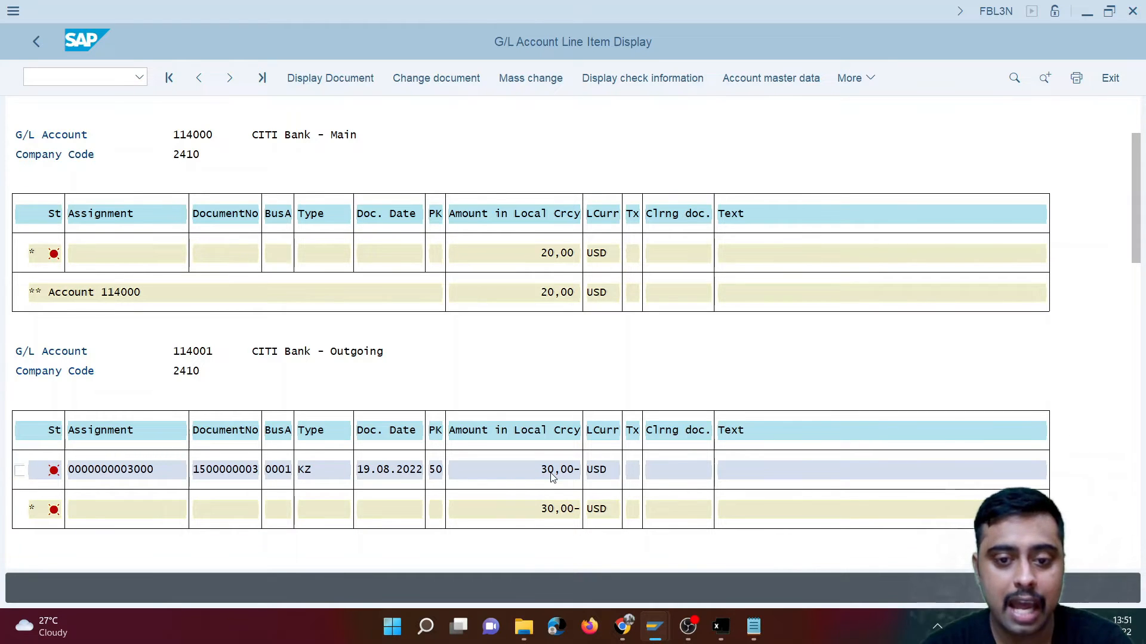
{"action": "scroll", "coordinate": [552, 477], "scroll_direction": "down", "scroll_amount": 5}
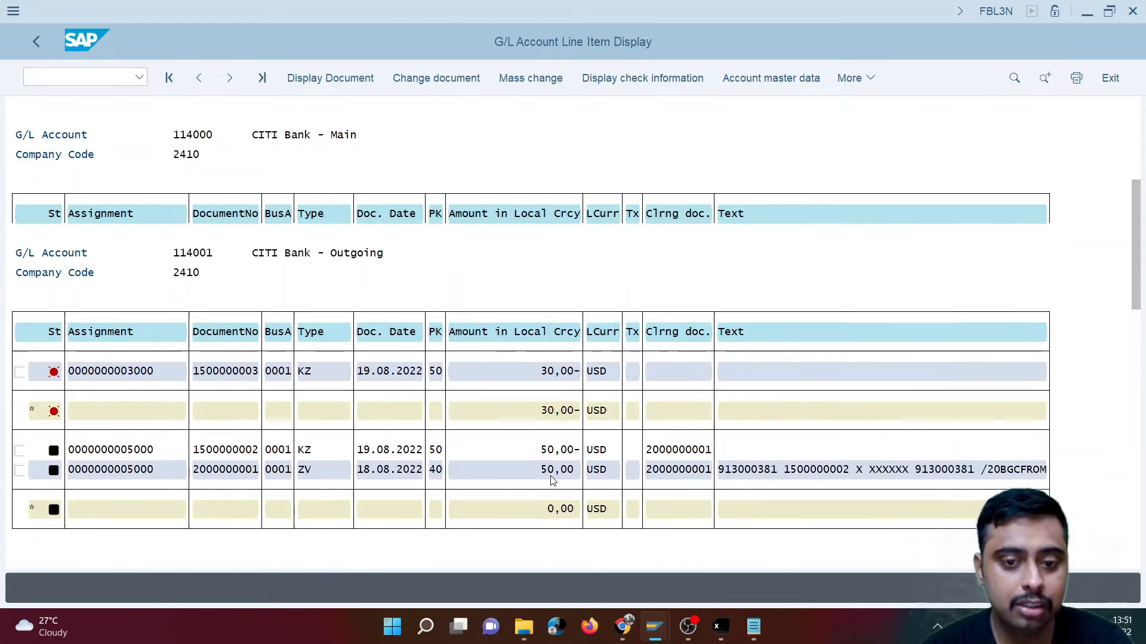
{"action": "scroll", "coordinate": [553, 481], "scroll_direction": "down", "scroll_amount": 4}
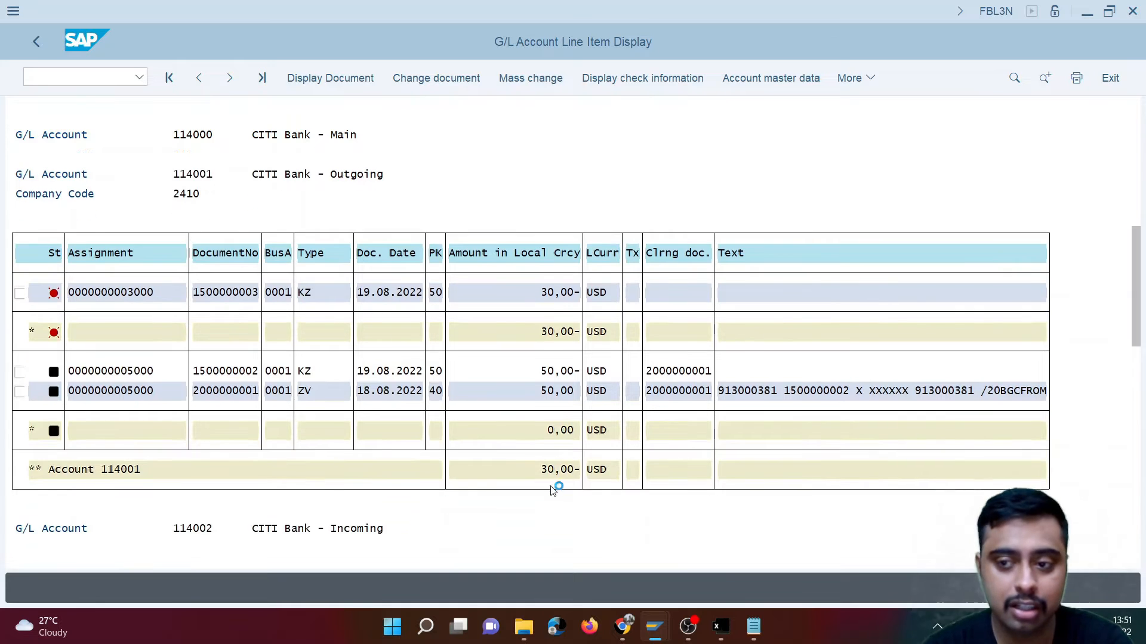
{"action": "scroll", "coordinate": [553, 489], "scroll_direction": "down", "scroll_amount": 4}
{"action": "scroll", "coordinate": [477, 489], "scroll_direction": "down", "scroll_amount": 2}
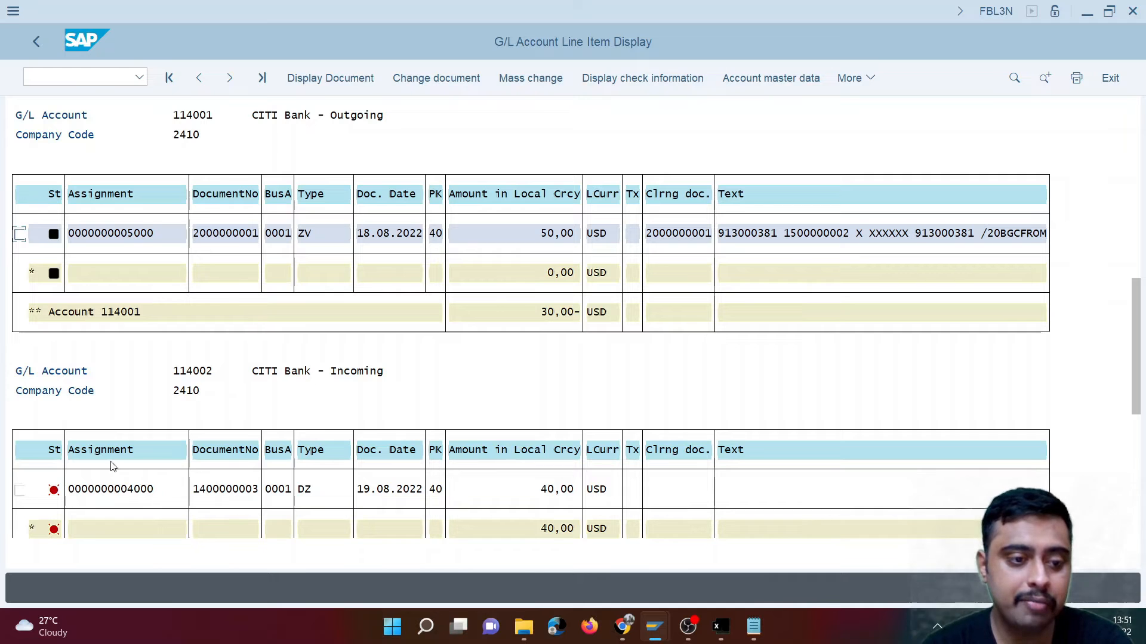
- Mark the open 40,00 USD item of CITI Bank - Incoming and the open 30,00 USD item of CITI Bank - Outgoing
{"action": "left_click", "coordinate": [19, 491]}
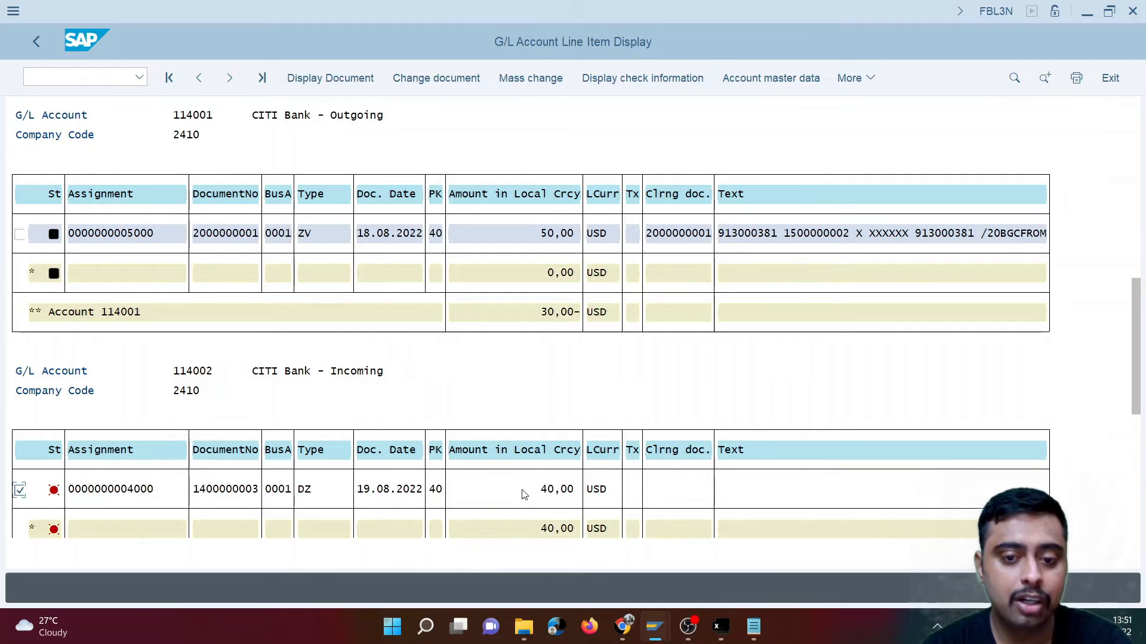
{"action": "left_click", "coordinate": [1135, 215]}
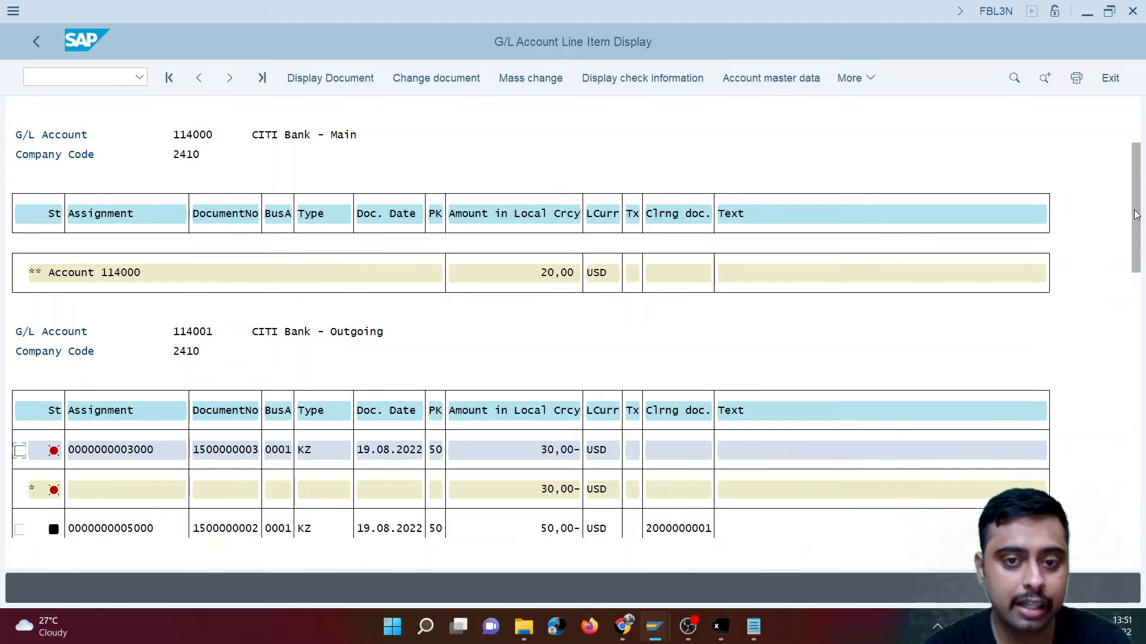
{"action": "left_click", "coordinate": [20, 451]}
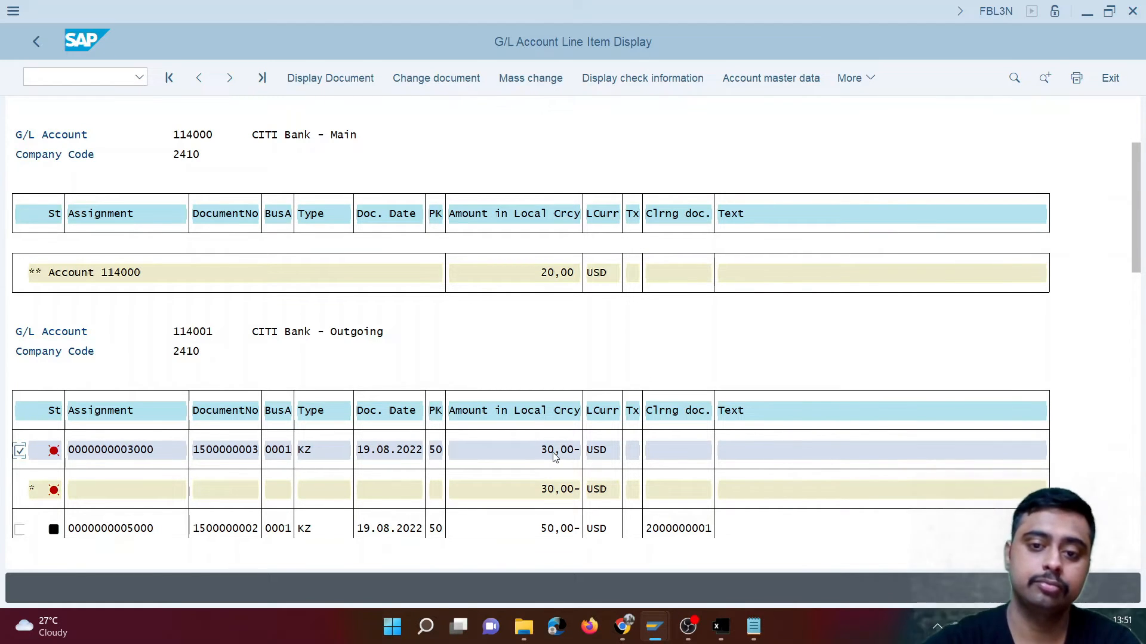
- Switch to the FF.5 session, run the import of MT940_170822.txt with file access allowed, and check both posted documents in the posting log
{"action": "left_click", "coordinate": [654, 627]}
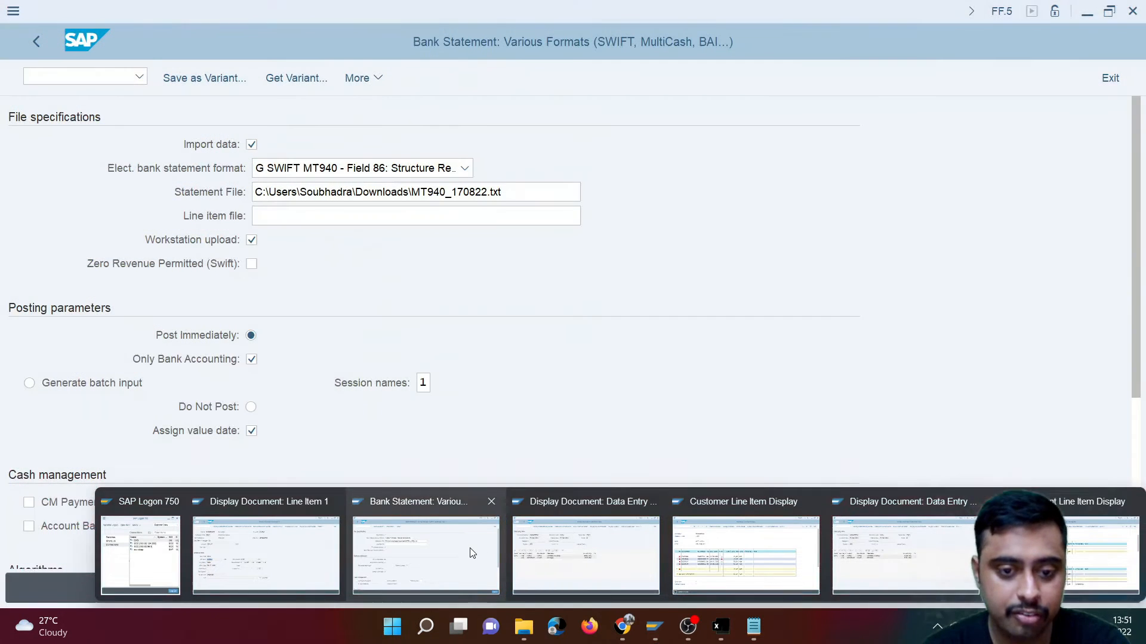
{"action": "left_click", "coordinate": [472, 553]}
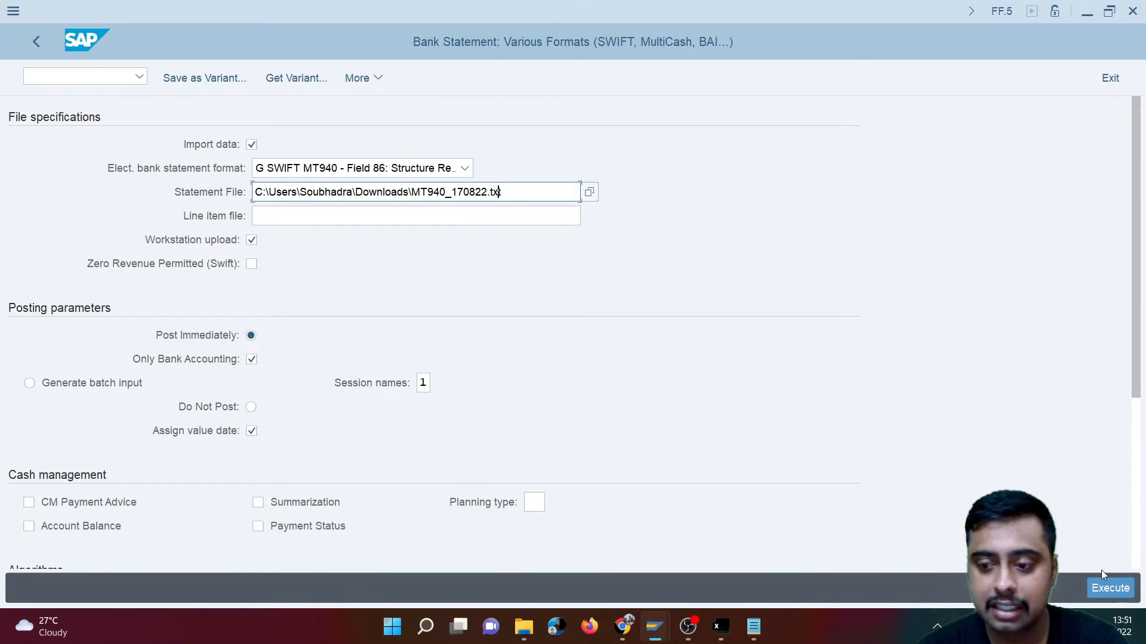
{"action": "left_click", "coordinate": [1107, 588]}
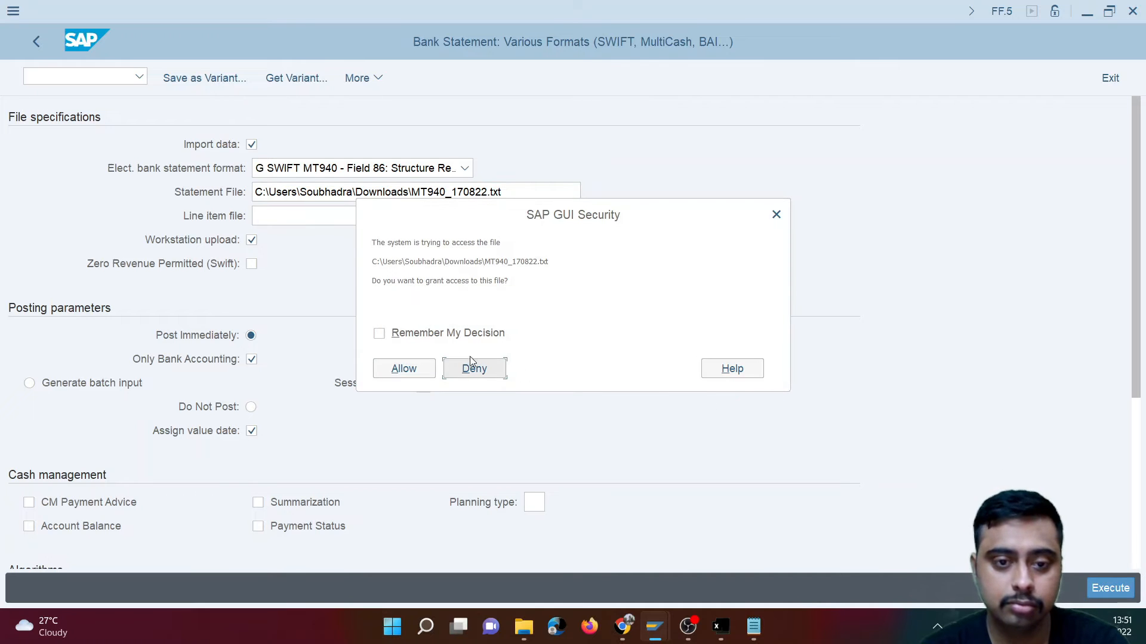
{"action": "left_click", "coordinate": [402, 368]}
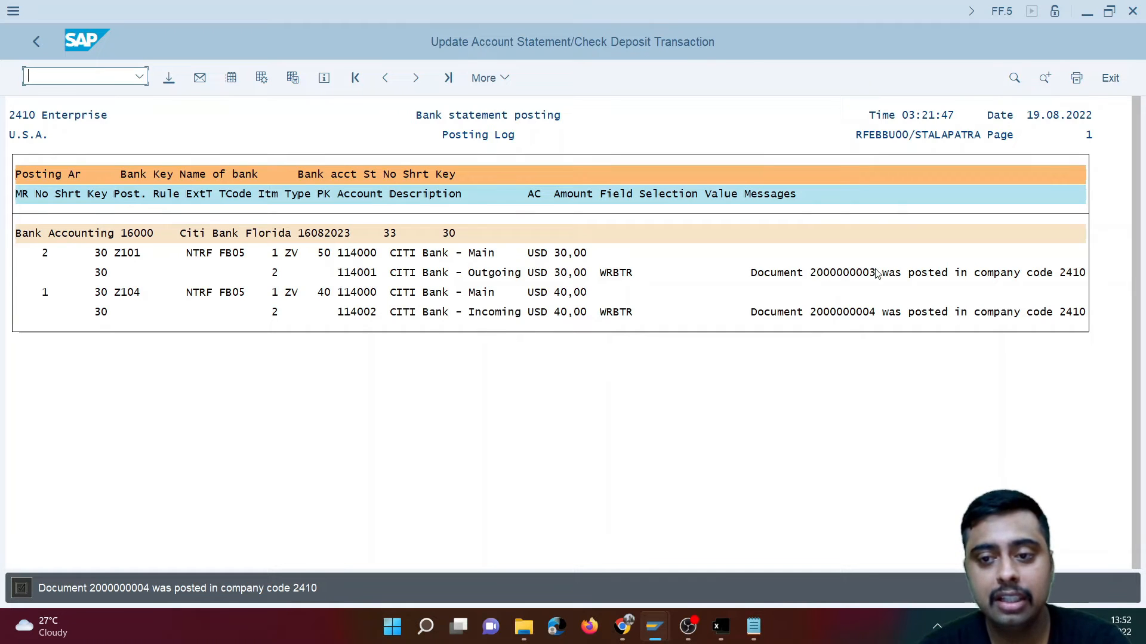
{"action": "left_click", "coordinate": [872, 313]}
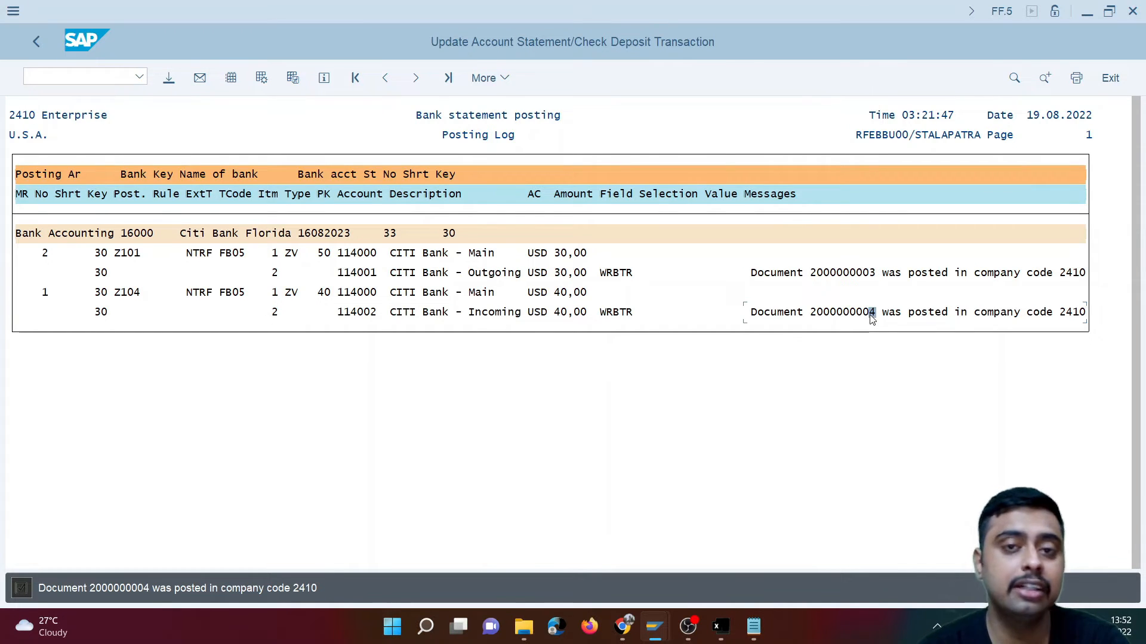
{"action": "left_click", "coordinate": [872, 273]}
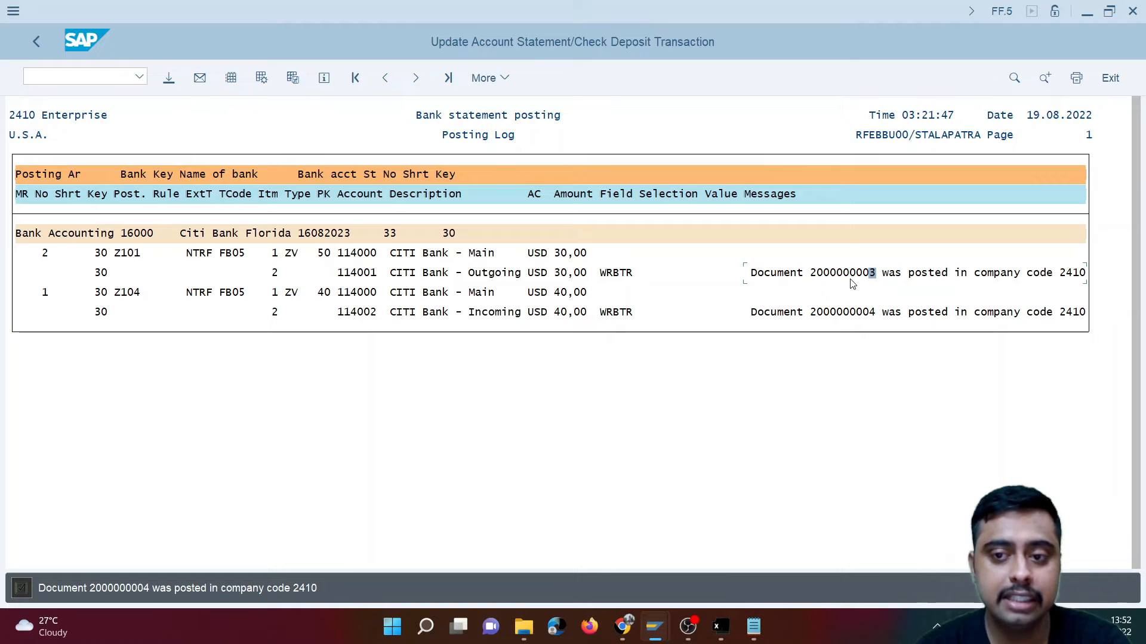
- Return to the FBL3N session and rerun the line item display from CITI Bank - Main to CITI Bank - Incoming for company code 2410
{"action": "mouse_move", "coordinate": [729, 632]}
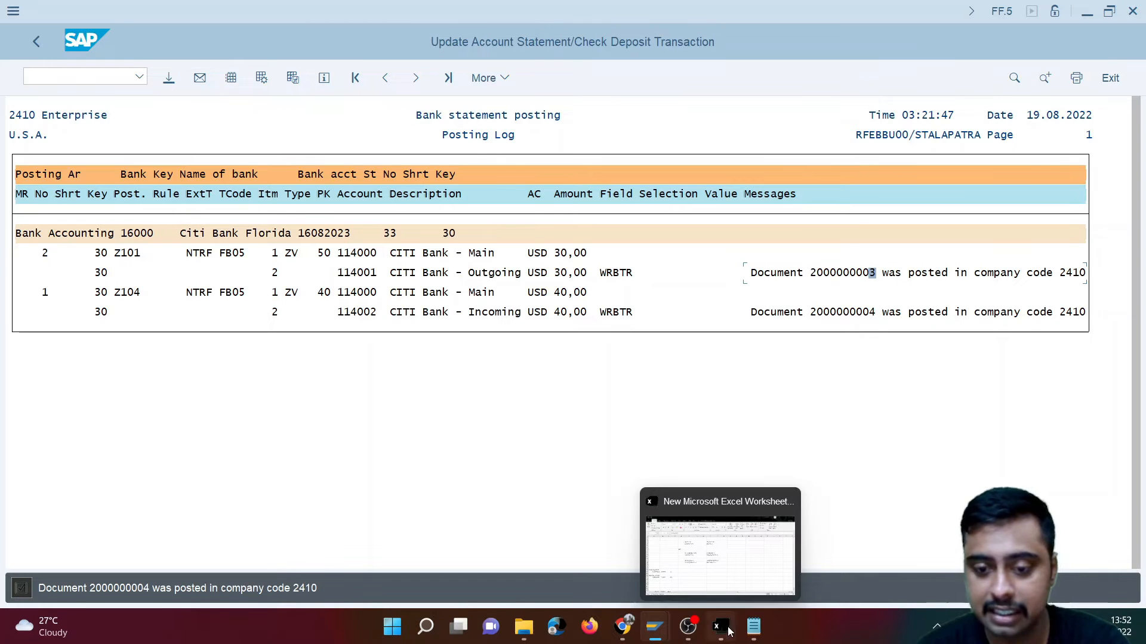
{"action": "mouse_move", "coordinate": [654, 633]}
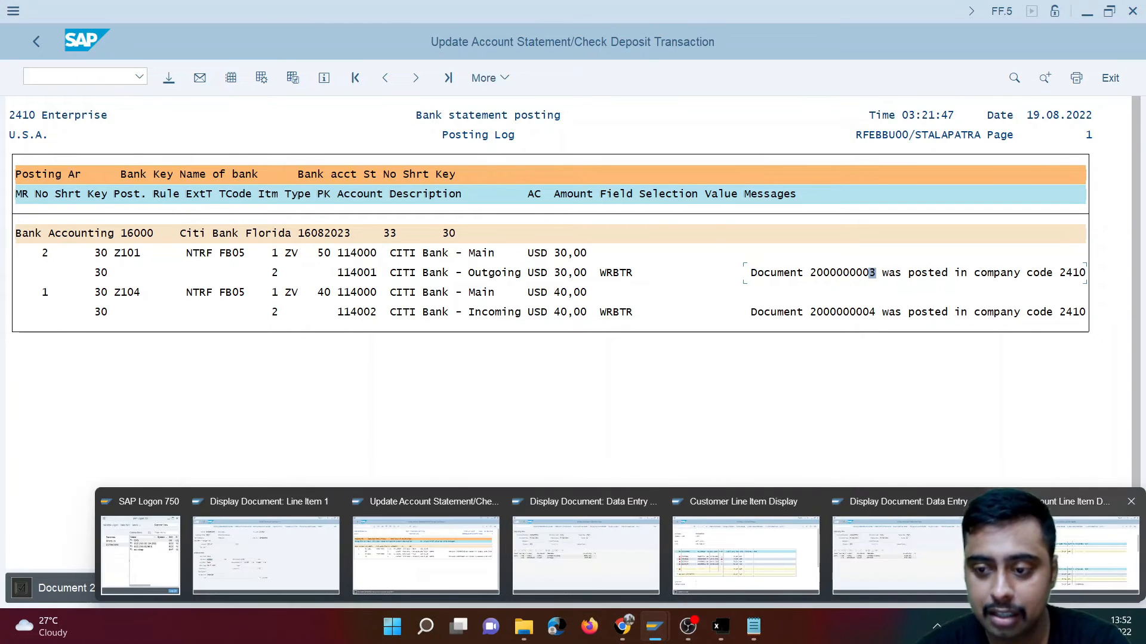
{"action": "left_click", "coordinate": [1024, 555]}
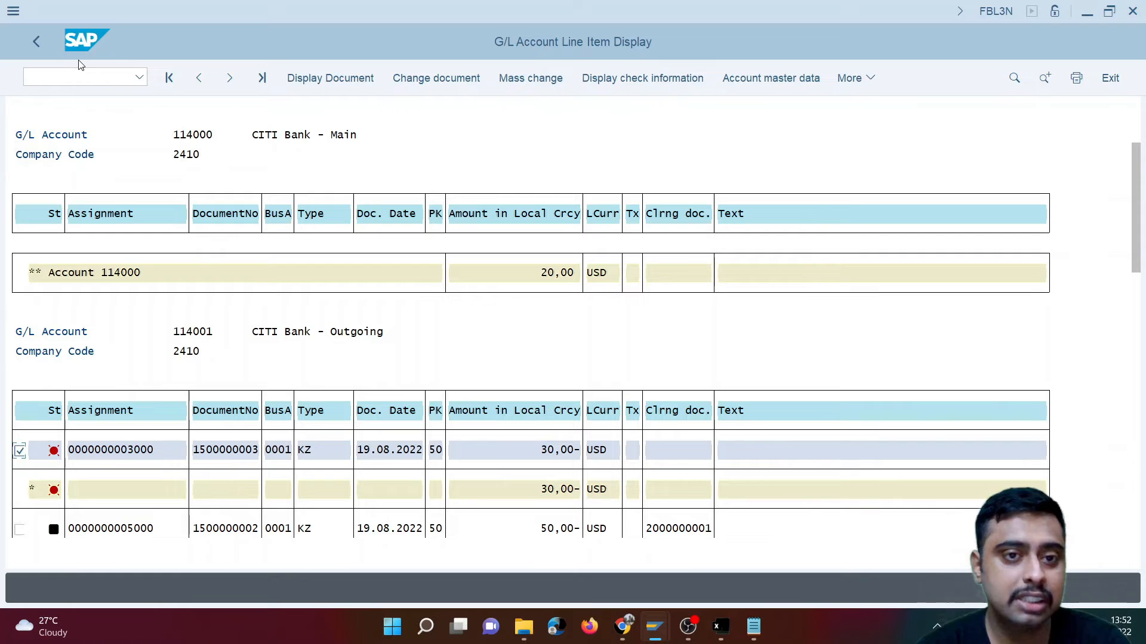
{"action": "left_click", "coordinate": [869, 82]}
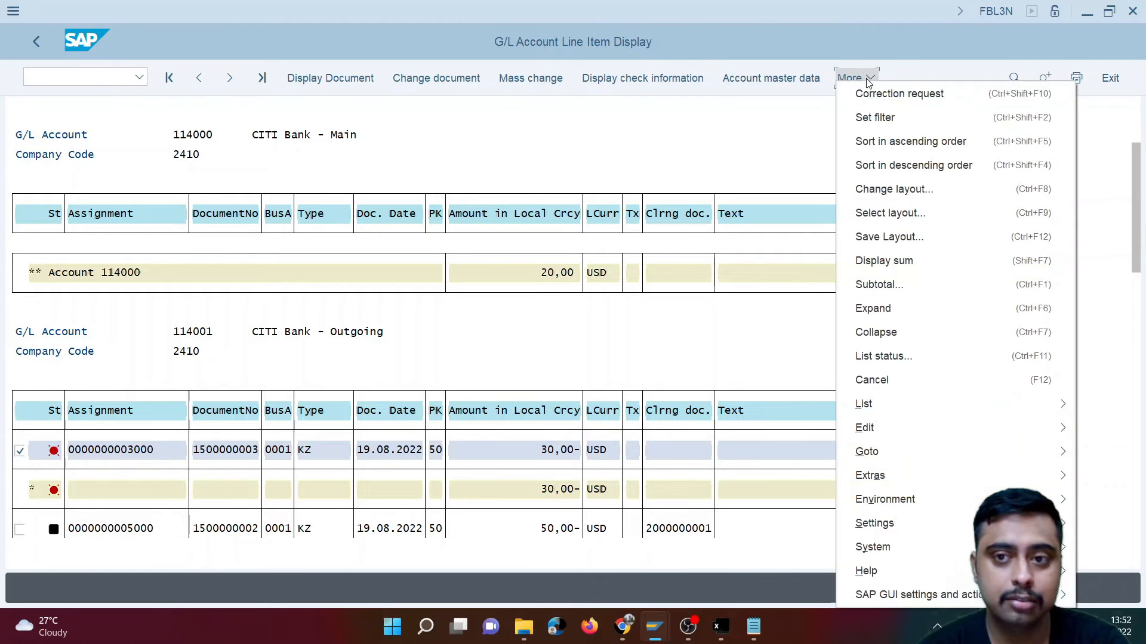
{"action": "left_click", "coordinate": [798, 119]}
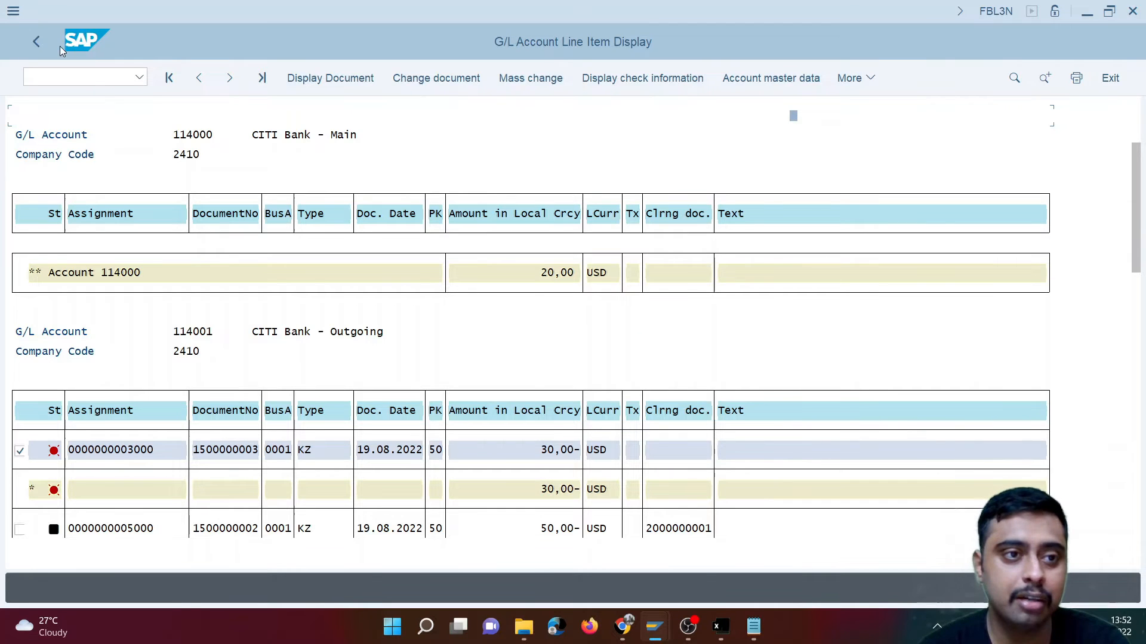
{"action": "left_click", "coordinate": [27, 40]}
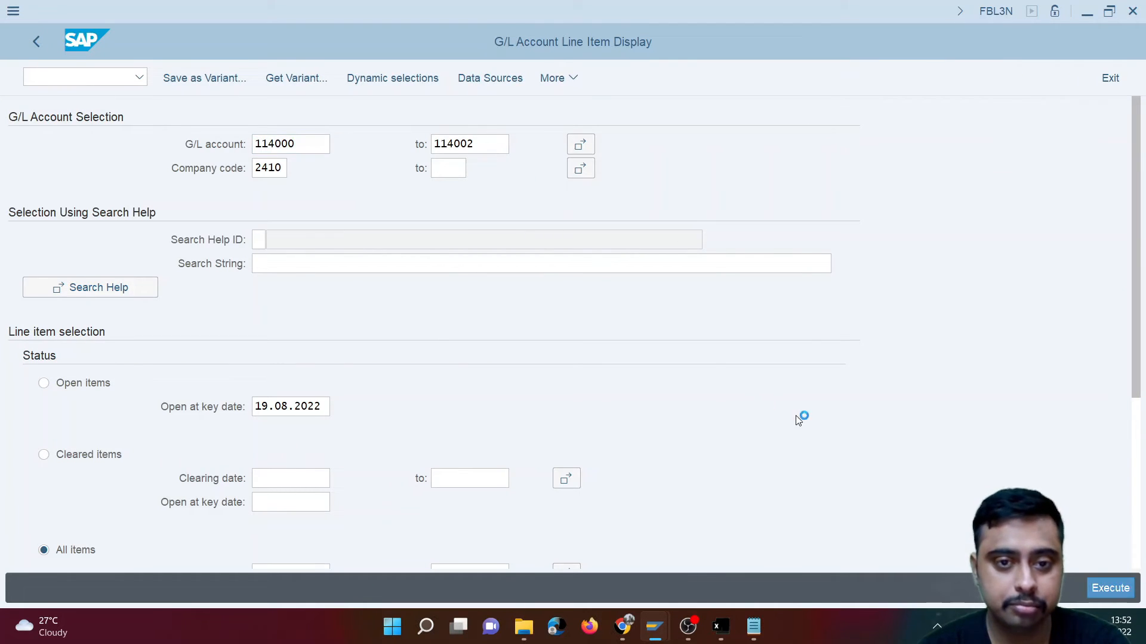
{"action": "key", "text": "F8"}
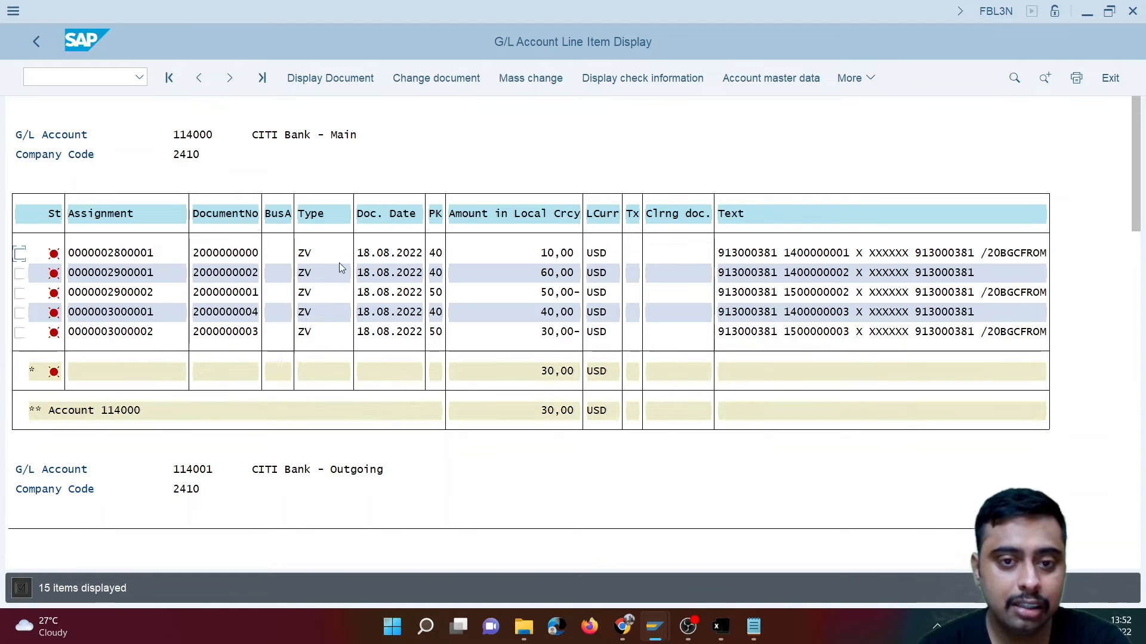
- Check the 30,00 USD clearing items of CITI Bank - Outgoing and compare their clearing document with the FF.5 posting log
{"action": "scroll", "coordinate": [449, 489], "scroll_direction": "down", "scroll_amount": 4}
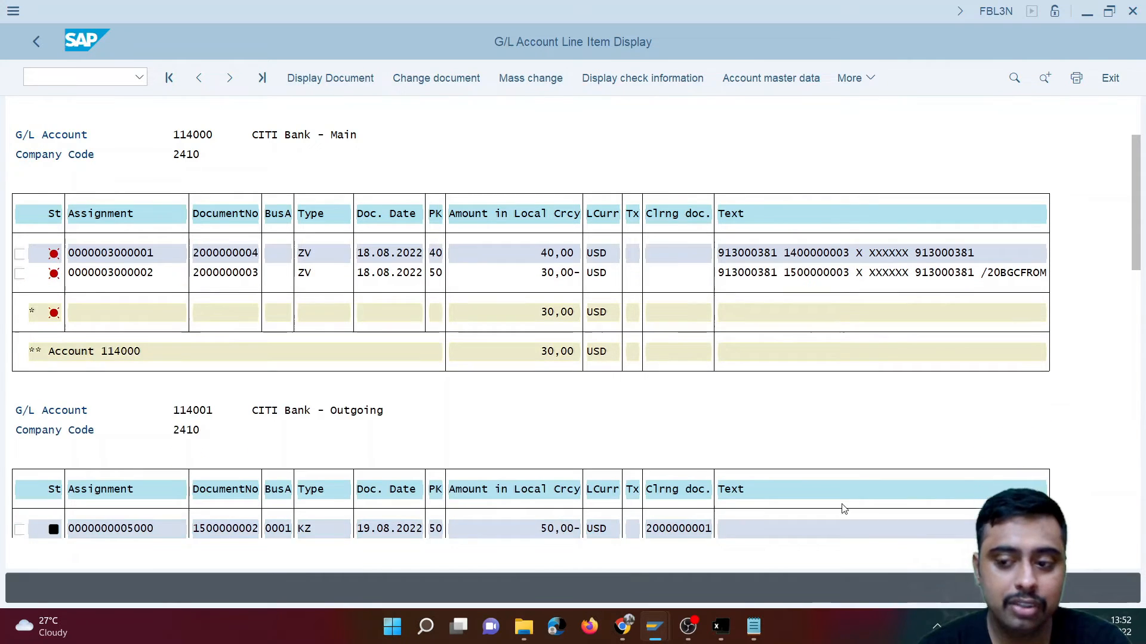
{"action": "left_click_drag", "start_coordinate": [1139, 270], "coordinate": [1139, 330]}
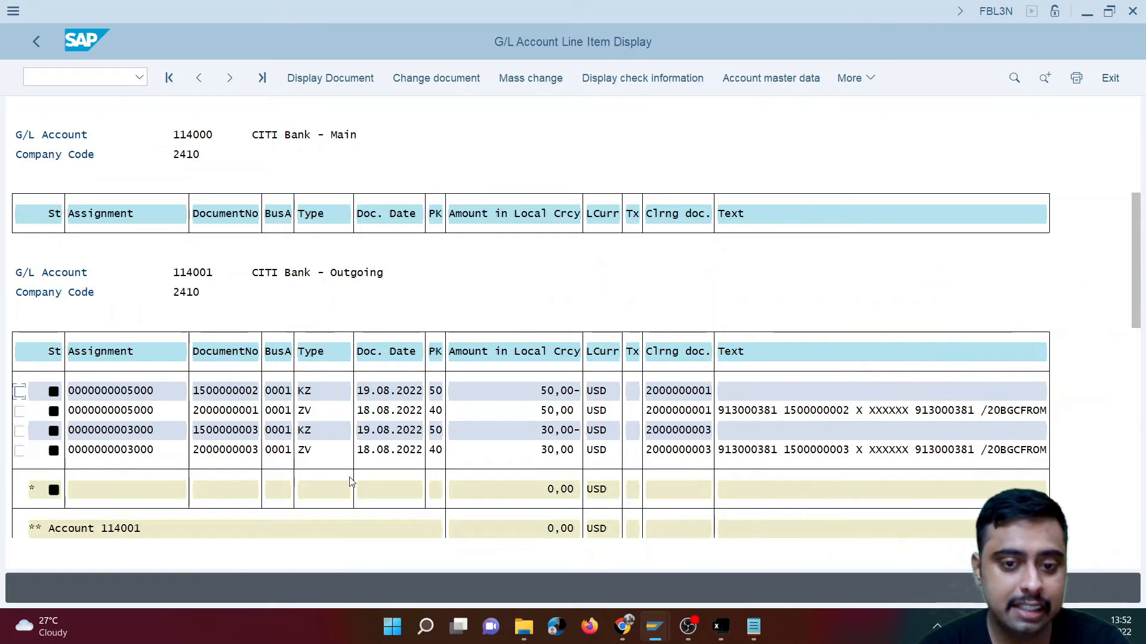
{"action": "left_click", "coordinate": [567, 435]}
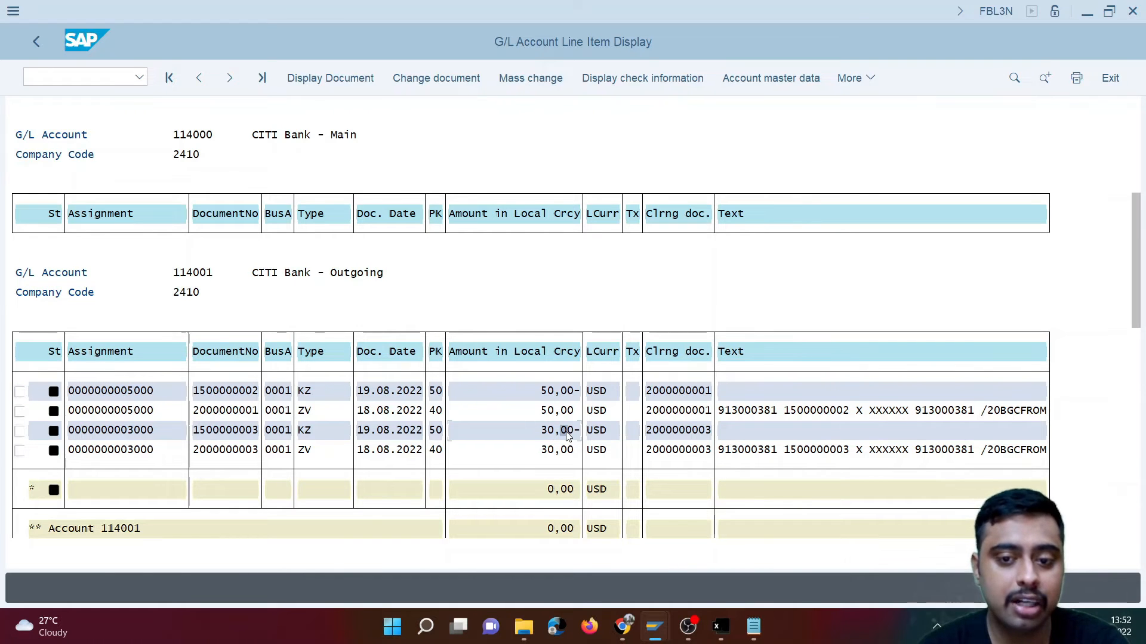
{"action": "left_click", "coordinate": [228, 452]}
{"action": "key", "text": "F3"}
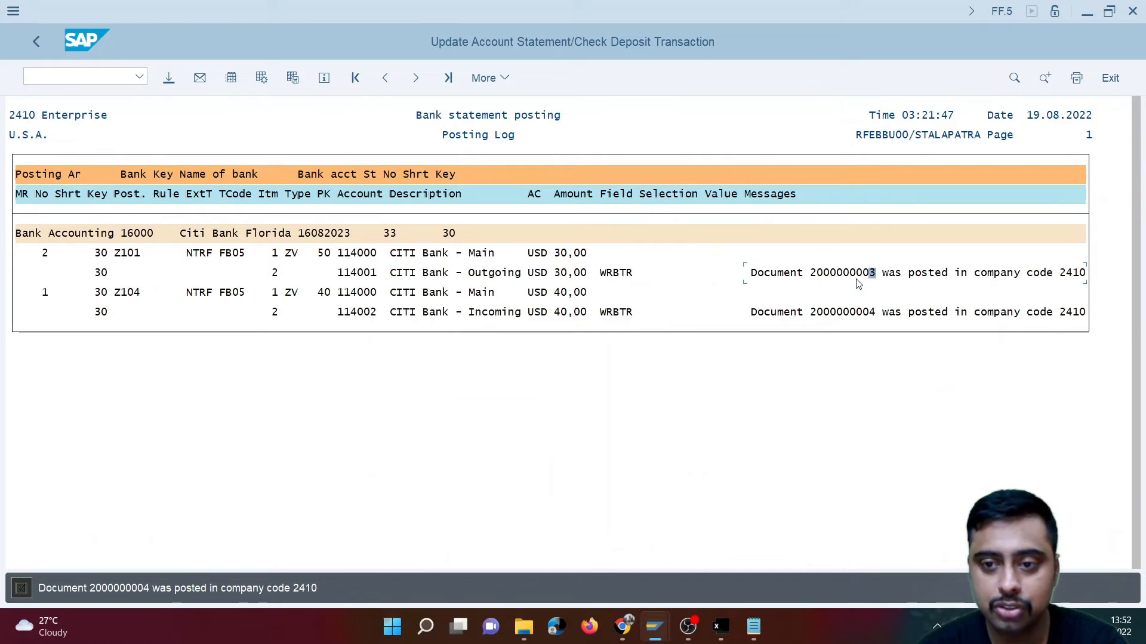
{"action": "key", "text": "alt+Tab"}
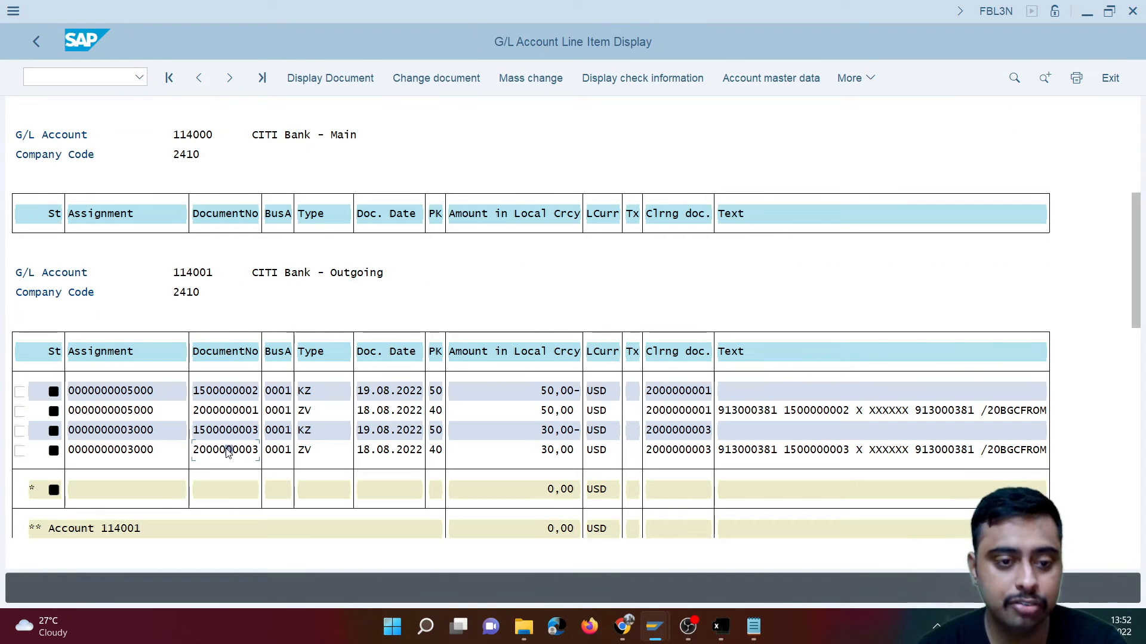
- Open the 30,00 USD ZV document of CITI Bank - Outgoing and examine both line items in its document overview
{"action": "double_click", "coordinate": [228, 452]}
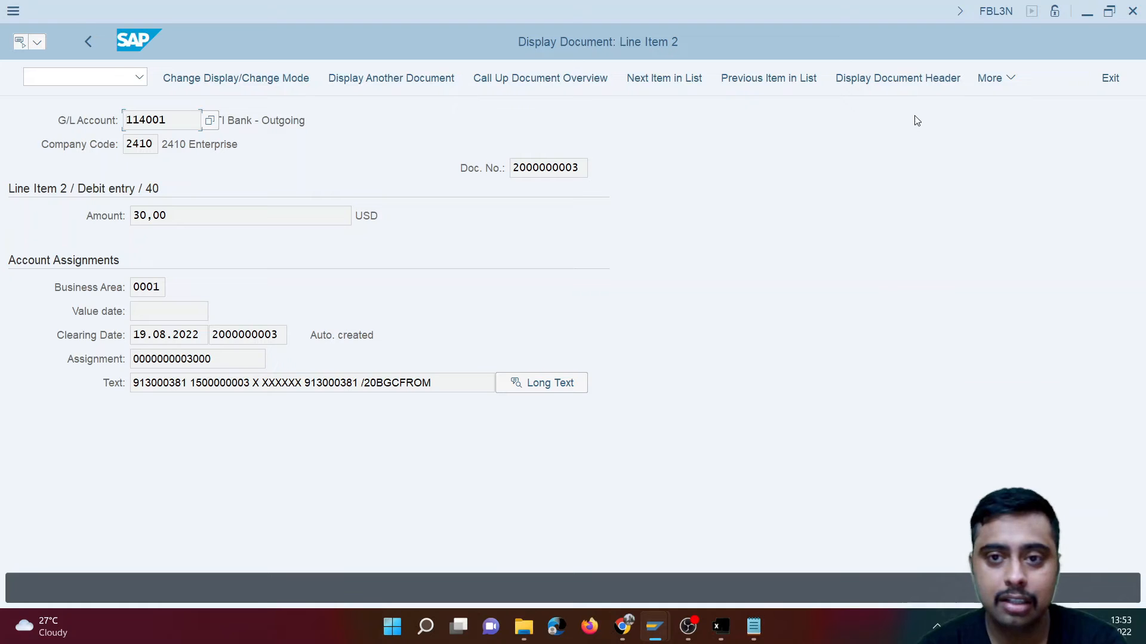
{"action": "left_click", "coordinate": [556, 78]}
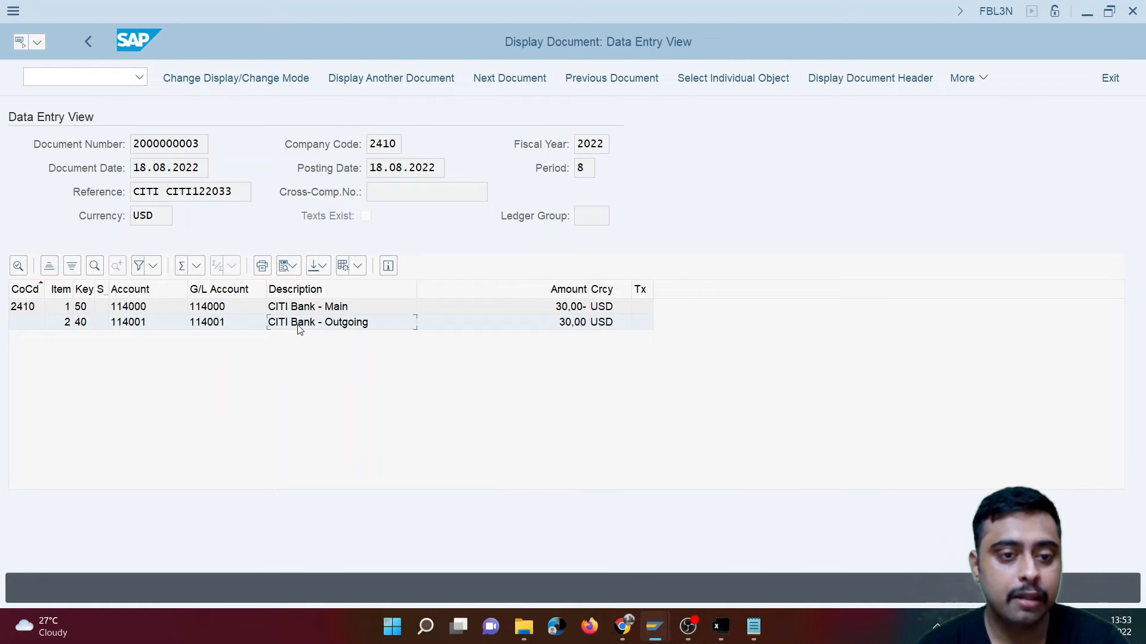
{"action": "left_click", "coordinate": [88, 327]}
{"action": "left_click", "coordinate": [349, 328]}
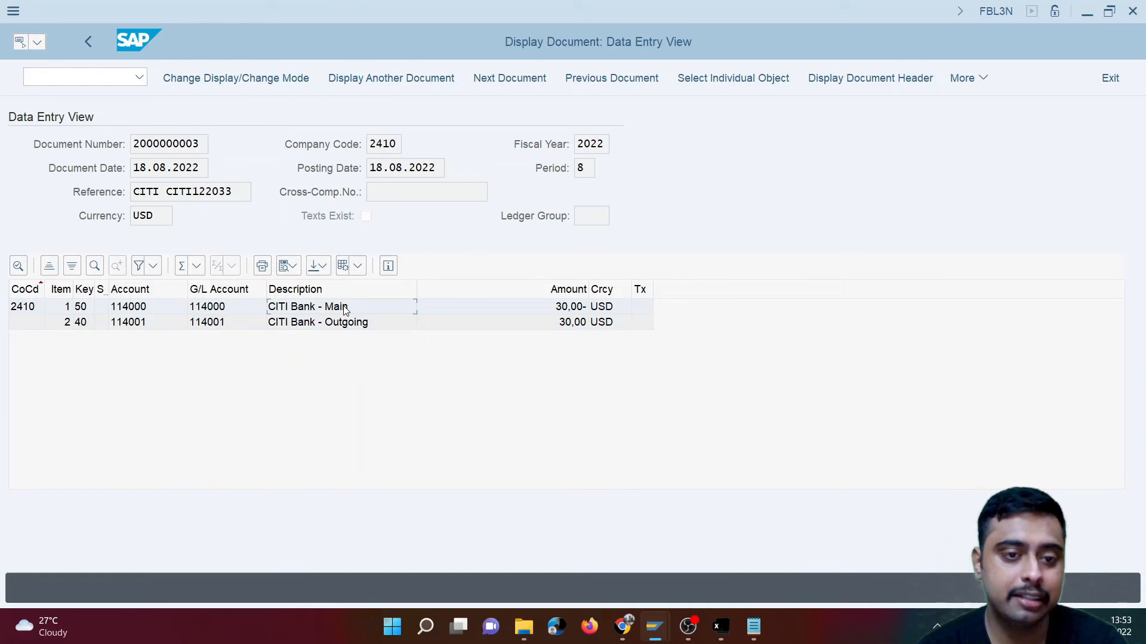
- Compare the SAP document with the Outgoing Bank debit and Main Bank credit entries in Sheet3 of the Excel workbook
{"action": "key", "text": "alt+Tab"}
{"action": "left_click", "coordinate": [506, 344]}
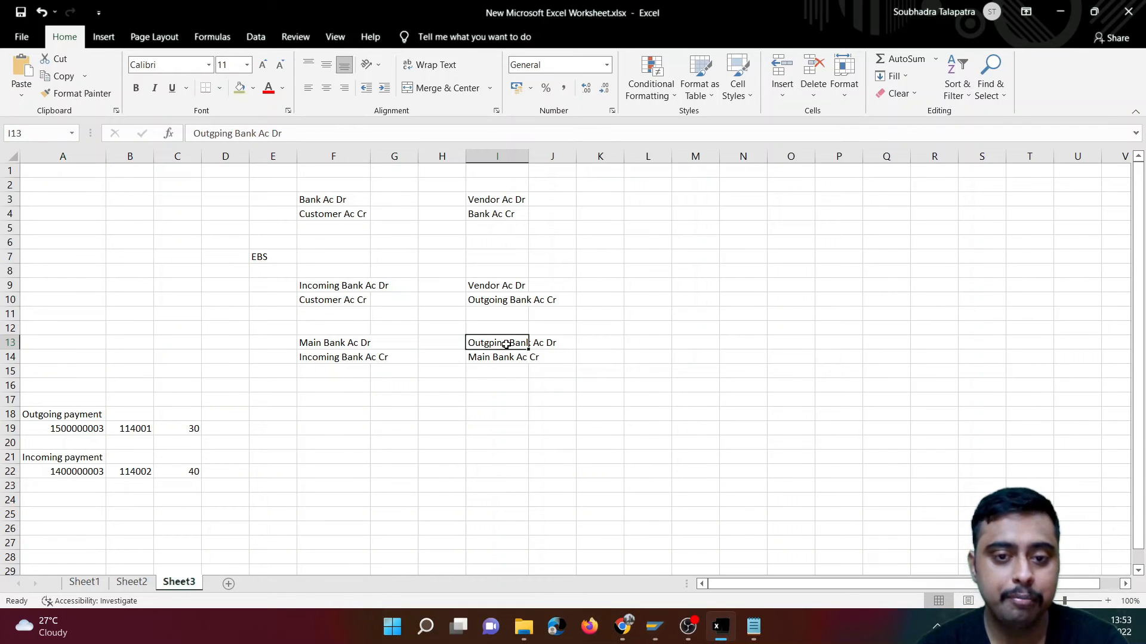
{"action": "left_click", "coordinate": [501, 359]}
{"action": "key", "text": "alt+Tab"}
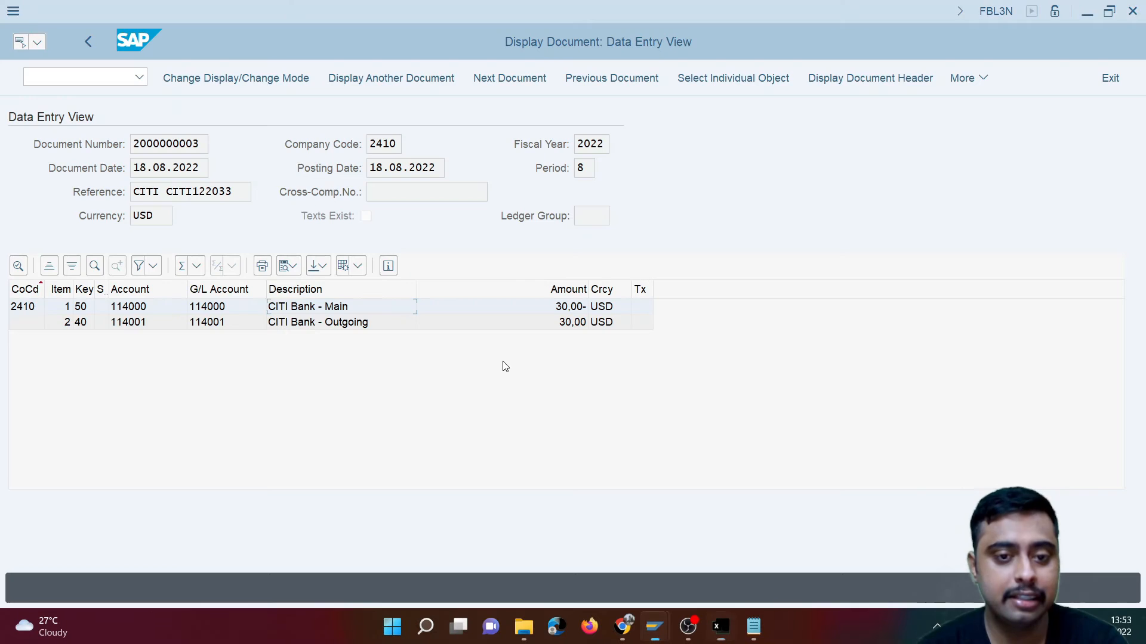
- Switch to Excel and review the vendor payment entries in column I, from the direct bank posting to the outgoing and main bank entries
{"action": "key", "text": "alt+Tab"}
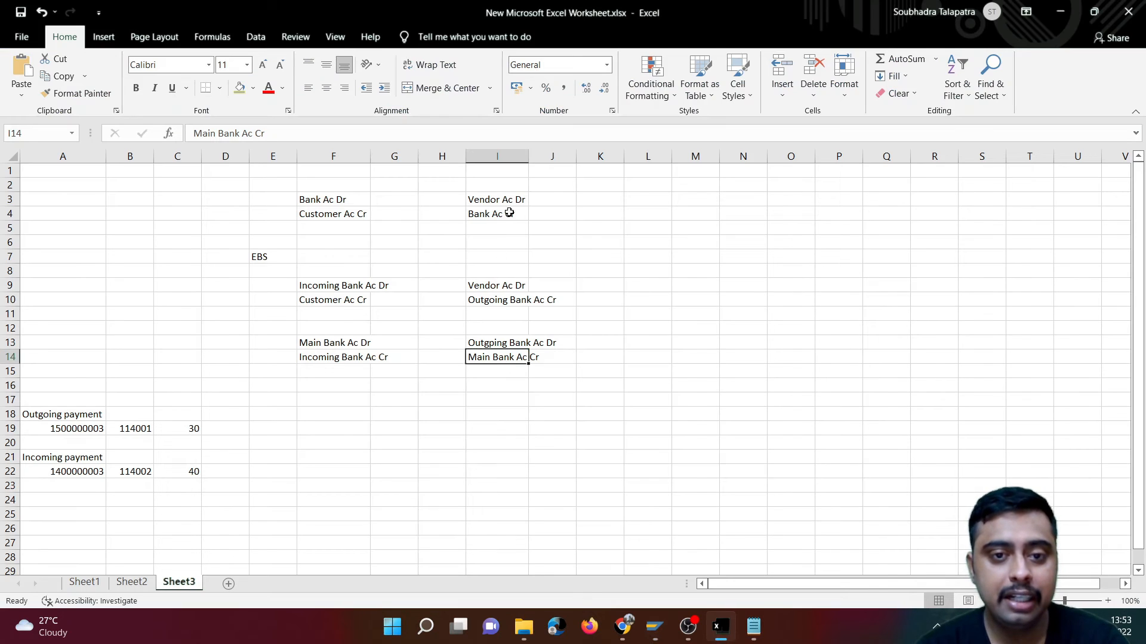
{"action": "left_click_drag", "start_coordinate": [498, 197], "coordinate": [510, 216]}
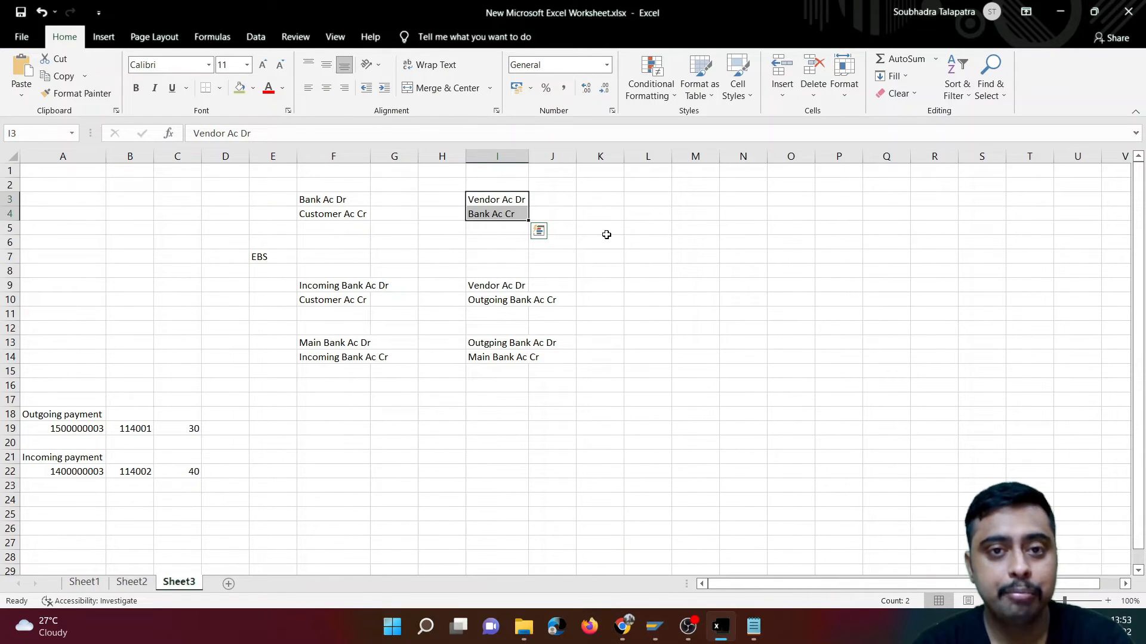
{"action": "left_click", "coordinate": [502, 289]}
{"action": "left_click", "coordinate": [508, 303]}
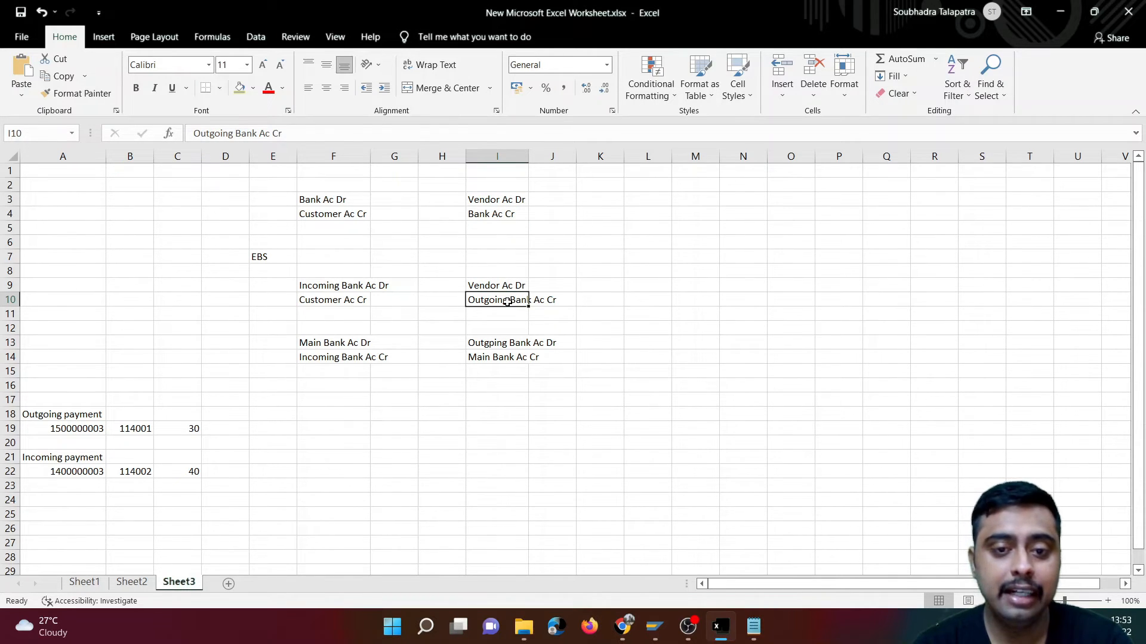
{"action": "left_click", "coordinate": [495, 344]}
{"action": "left_click", "coordinate": [503, 360]}
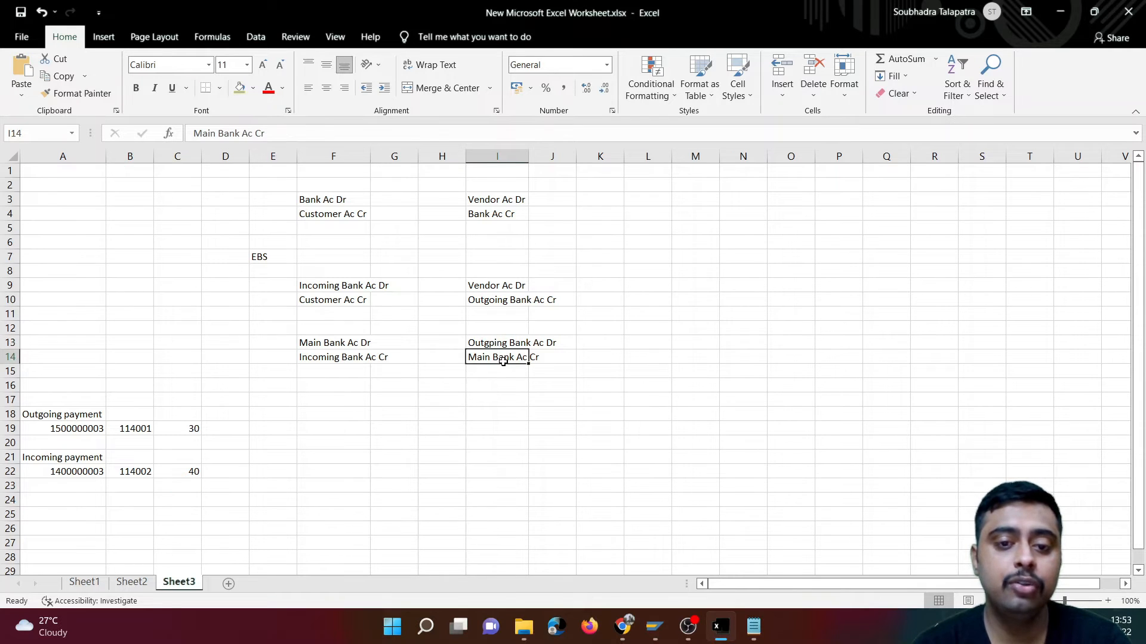
{"action": "left_click", "coordinate": [492, 300]}
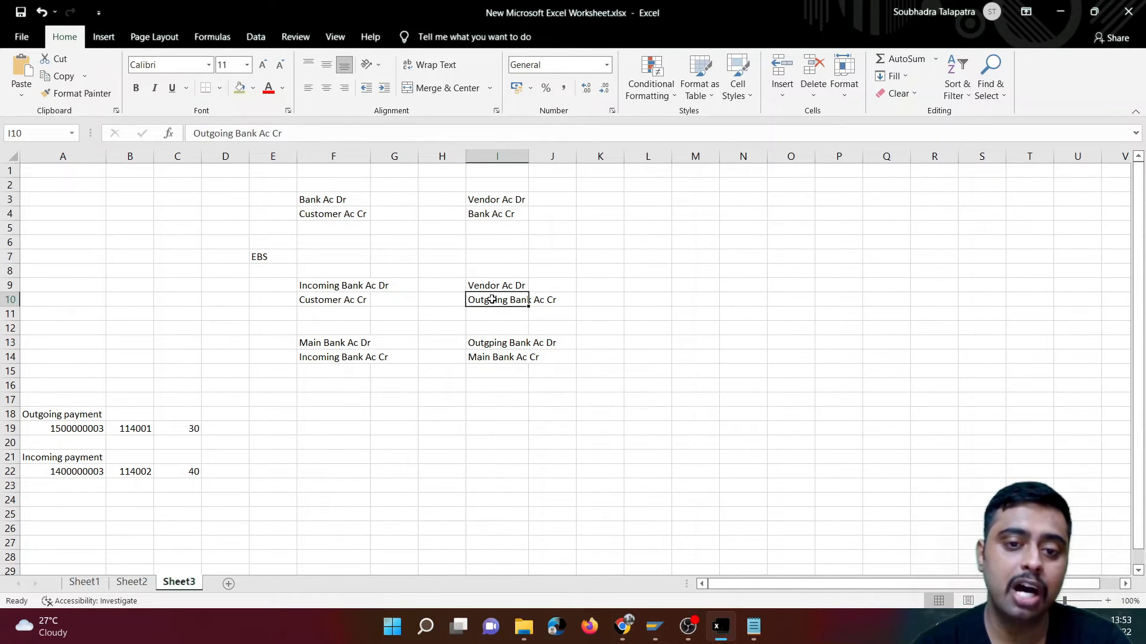
{"action": "left_click", "coordinate": [504, 346]}
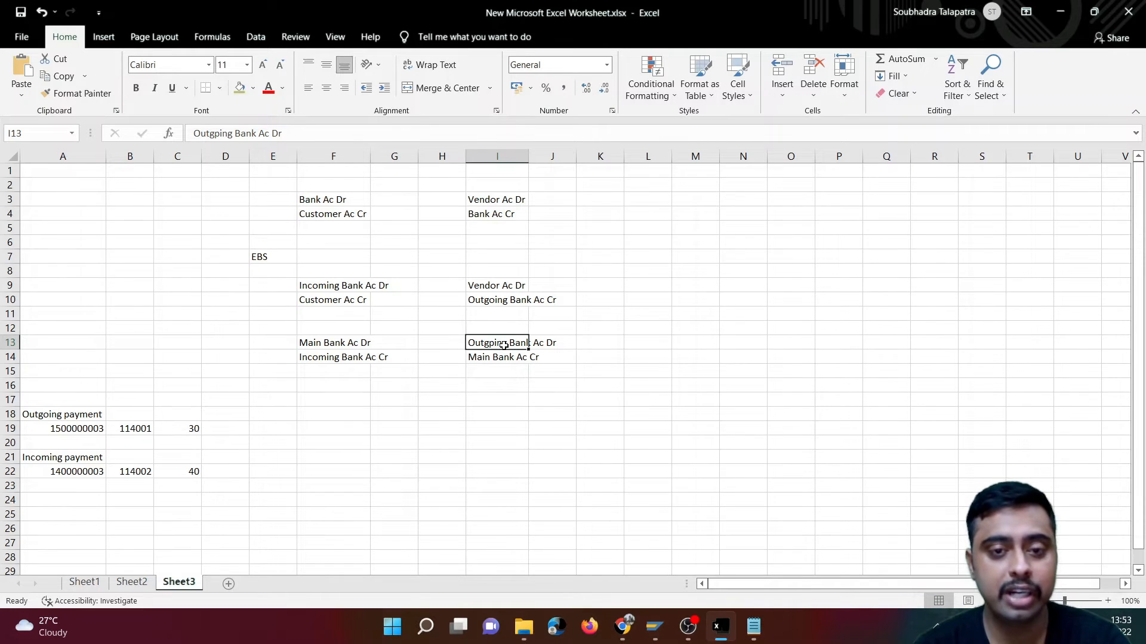
- Switch back to SAP, return to the G/L line item list and view the items of CITI Bank - Incoming
{"action": "key", "text": "alt+Tab"}
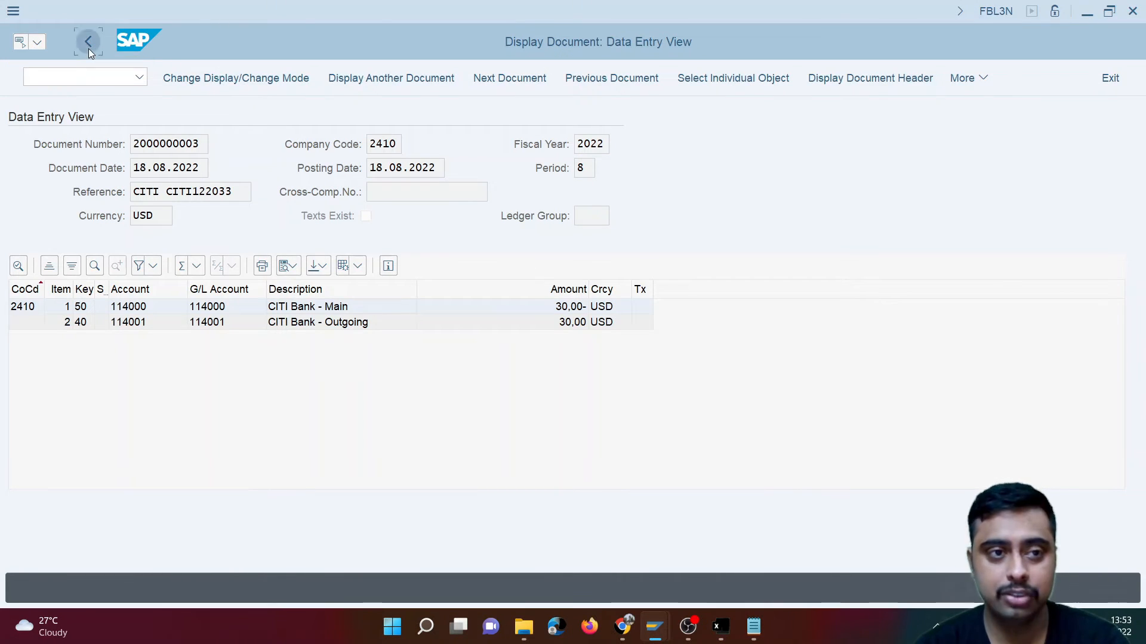
{"action": "left_click", "coordinate": [88, 48]}
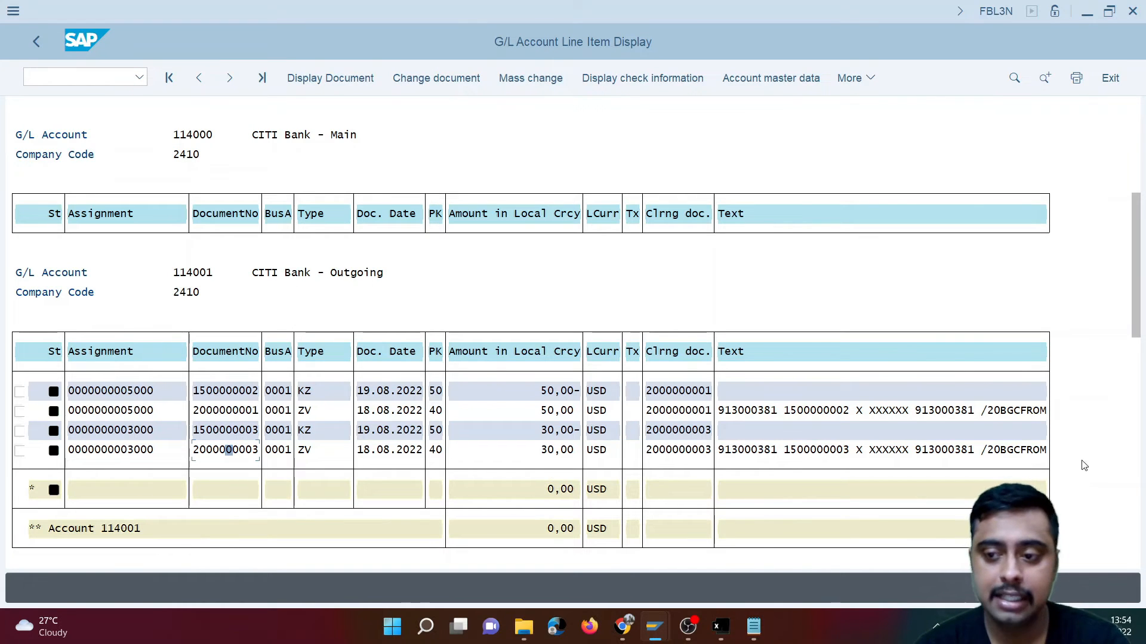
{"action": "left_click", "coordinate": [1140, 463]}
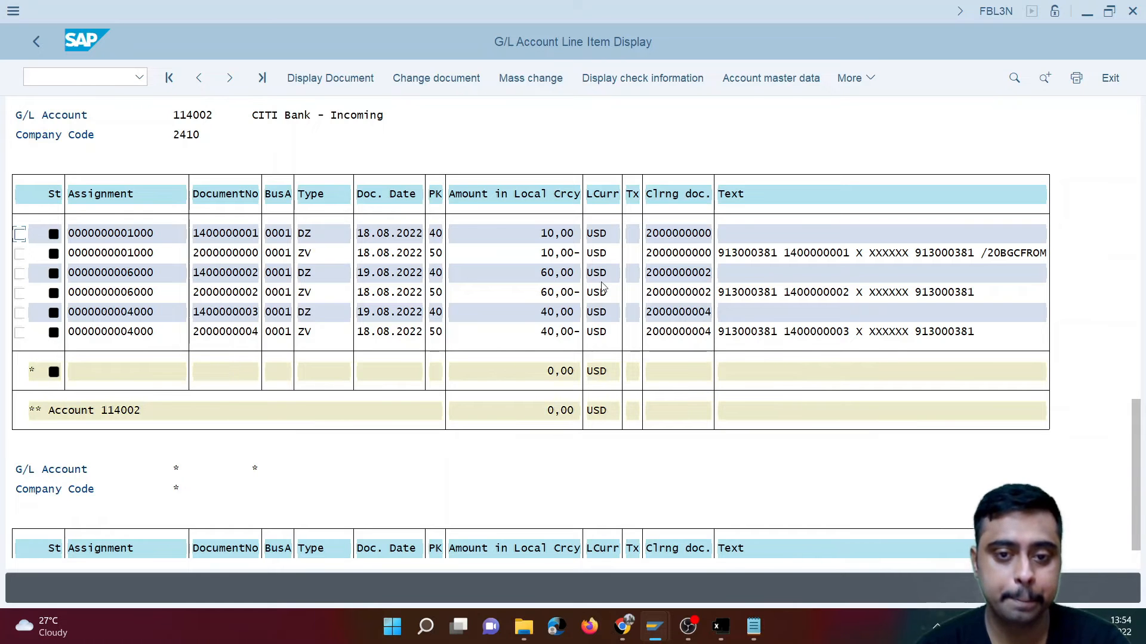
- Switch to the FF.5 posting log and check the posting message of the 40,00 USD CITI Bank - Incoming entry
{"action": "key", "text": "alt+Tab"}
{"action": "key", "text": "alt+Tab"}
{"action": "left_click", "coordinate": [655, 628]}
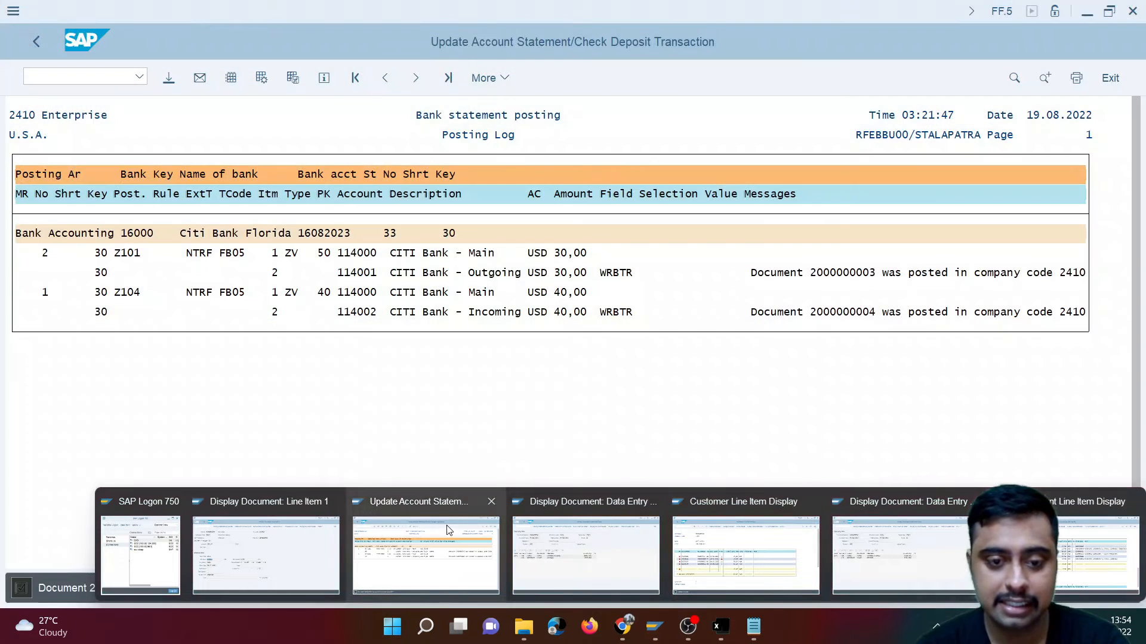
{"action": "left_click", "coordinate": [426, 537]}
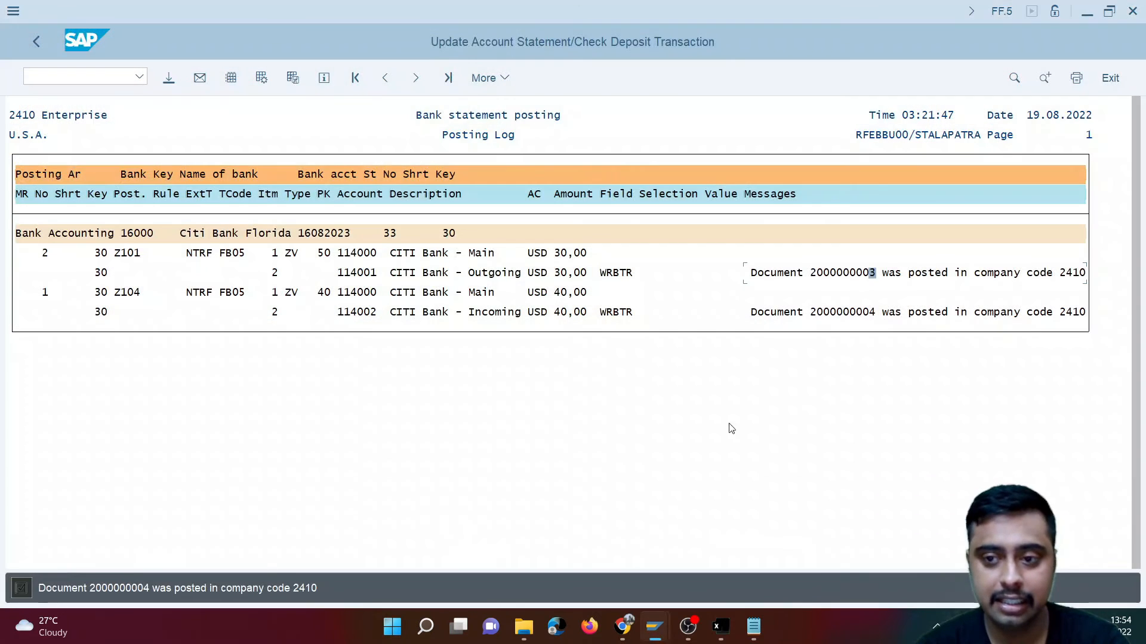
{"action": "left_click", "coordinate": [874, 315]}
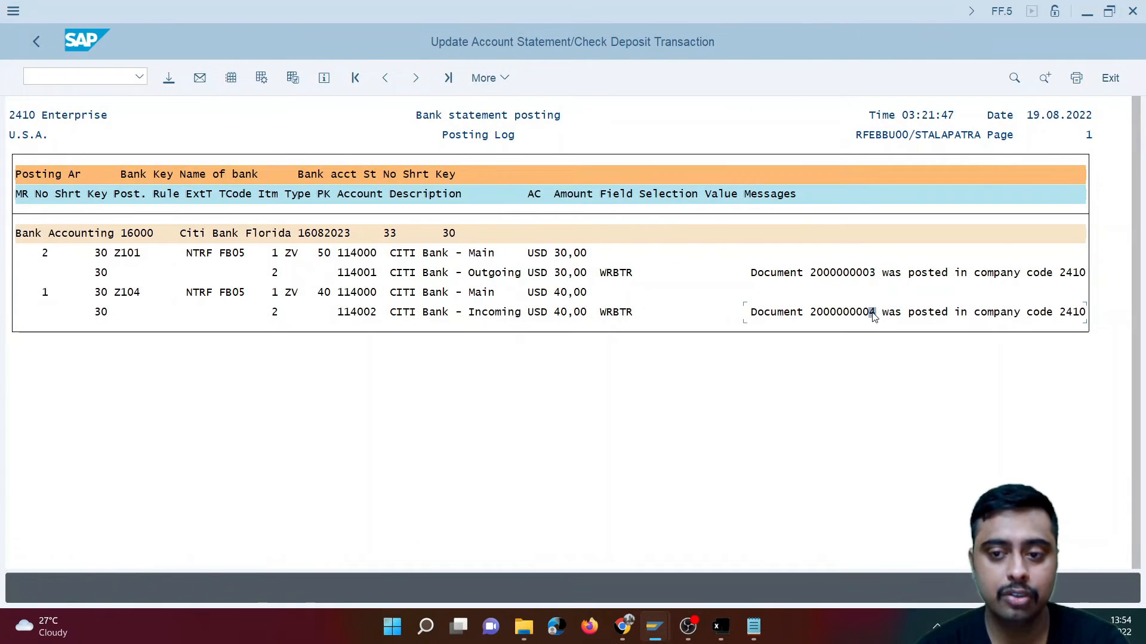
- Open the overview of the 40,00 USD ZV document and compare it with the Main Bank debit and Incoming Bank credit in Excel
{"action": "key", "text": "alt+Tab"}
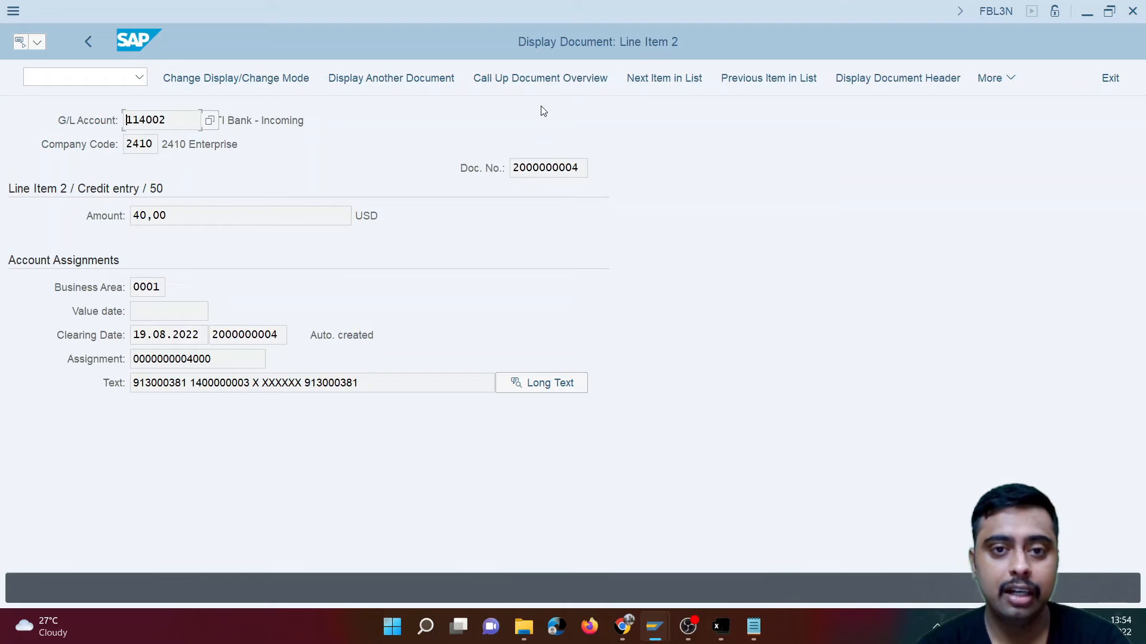
{"action": "left_click", "coordinate": [542, 79]}
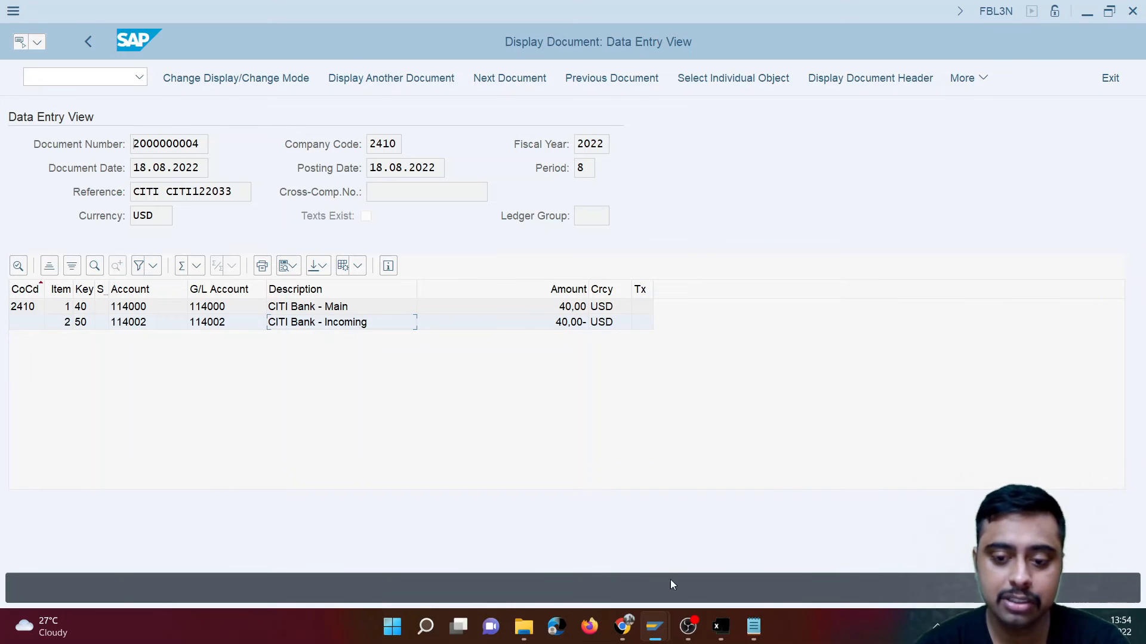
{"action": "left_click", "coordinate": [720, 627]}
{"action": "left_click", "coordinate": [322, 361]}
{"action": "left_click", "coordinate": [321, 343]}
{"action": "left_click", "coordinate": [326, 363]}
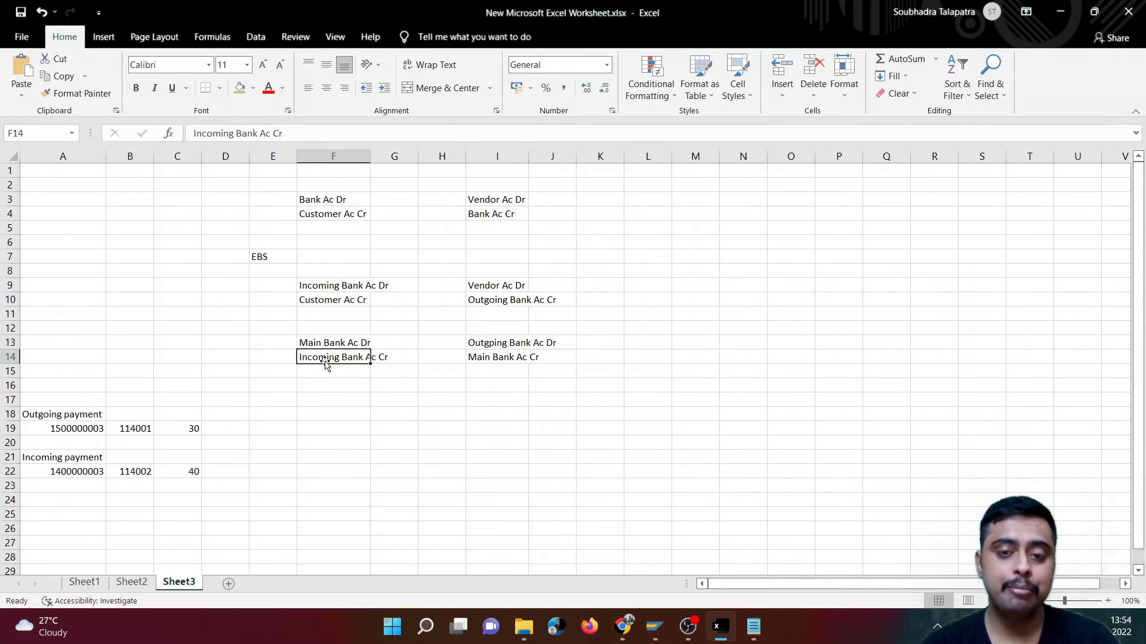
- Switch to MT940_170822.txt in Notepad and check the 40,00 and 30,00 amounts in the :61: lines
{"action": "left_click", "coordinate": [753, 626]}
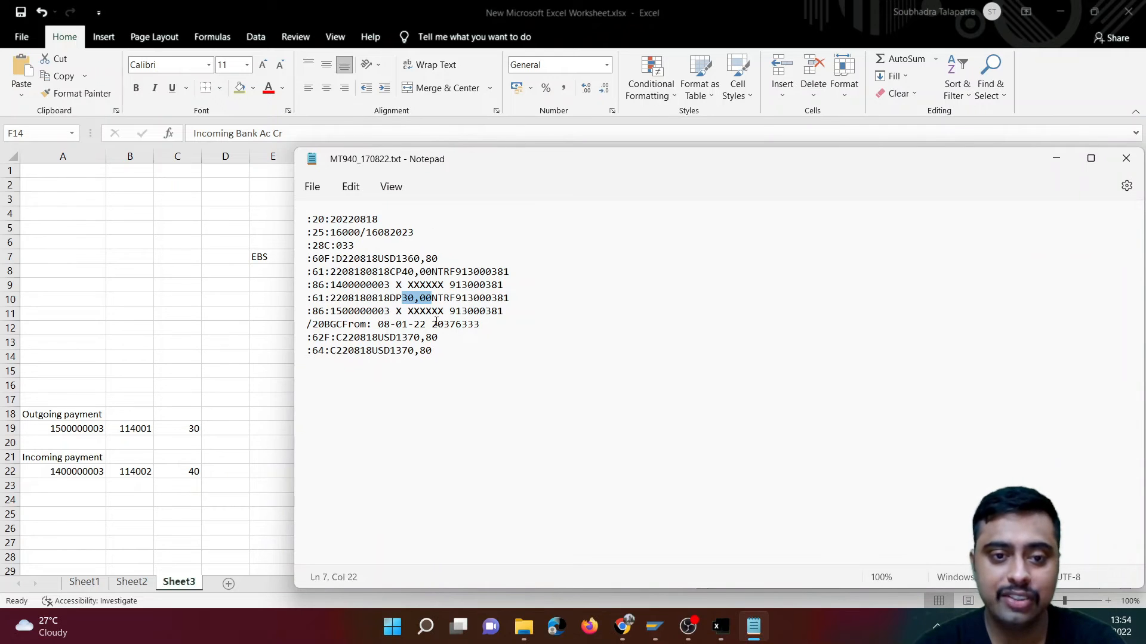
{"action": "left_click_drag", "start_coordinate": [402, 272], "coordinate": [433, 274]}
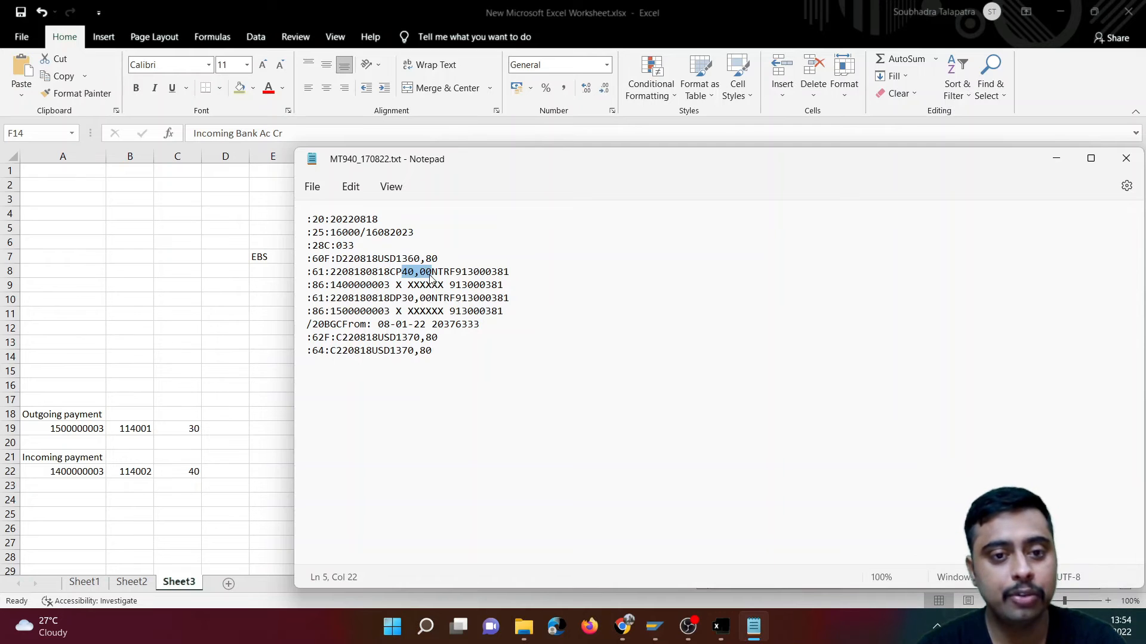
{"action": "left_click_drag", "start_coordinate": [402, 298], "coordinate": [434, 300]}
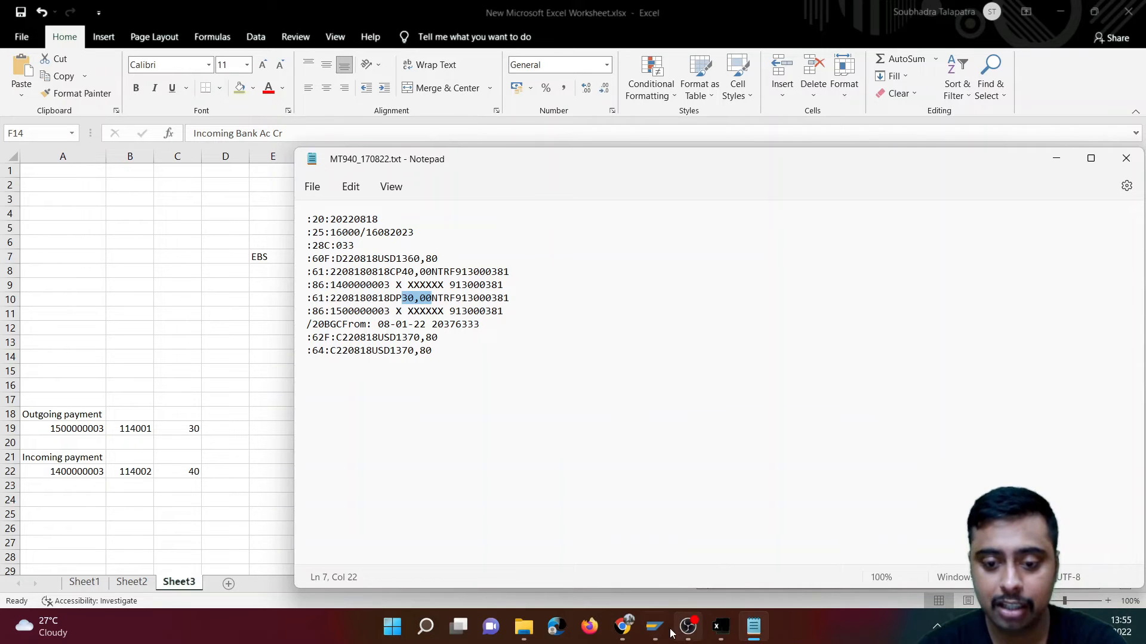
- Switch back to SAP, return to the G/L line item list and examine the 40,00 and 30,00 USD items of CITI Bank - Main
{"action": "mouse_move", "coordinate": [655, 626]}
{"action": "left_click", "coordinate": [1028, 555]}
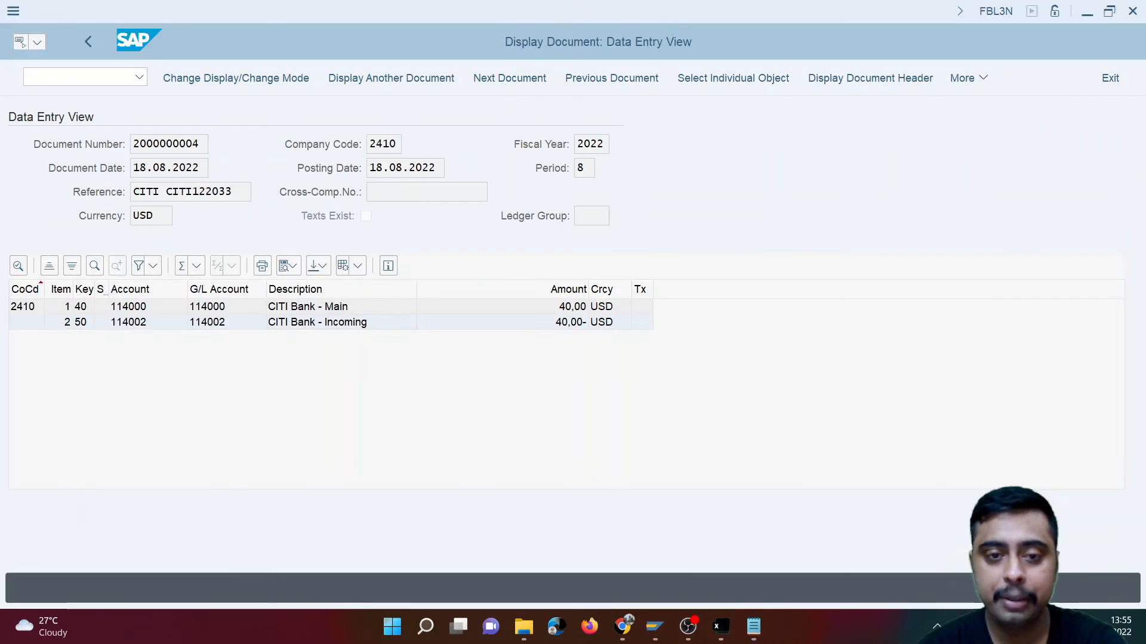
{"action": "left_click", "coordinate": [81, 43]}
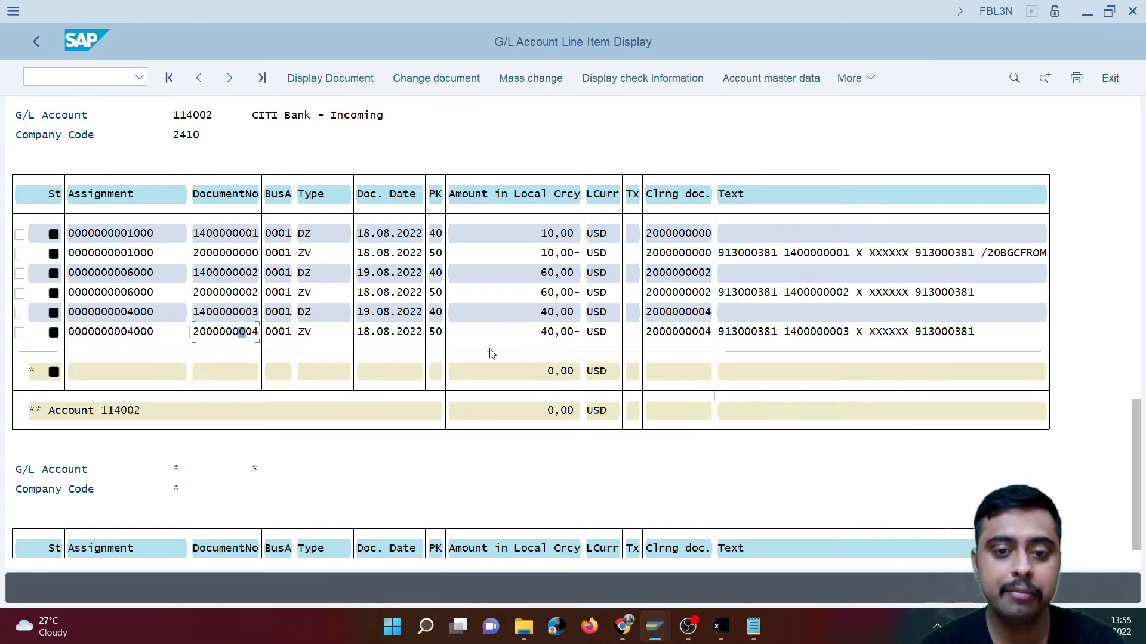
{"action": "left_click", "coordinate": [1139, 240]}
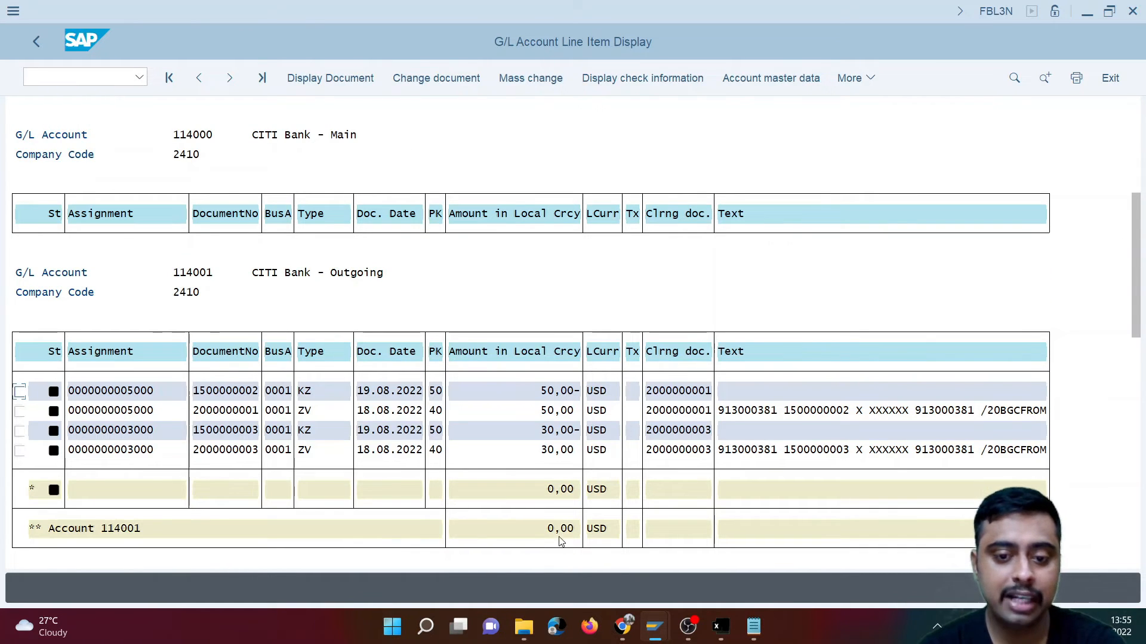
{"action": "left_click", "coordinate": [1139, 159]}
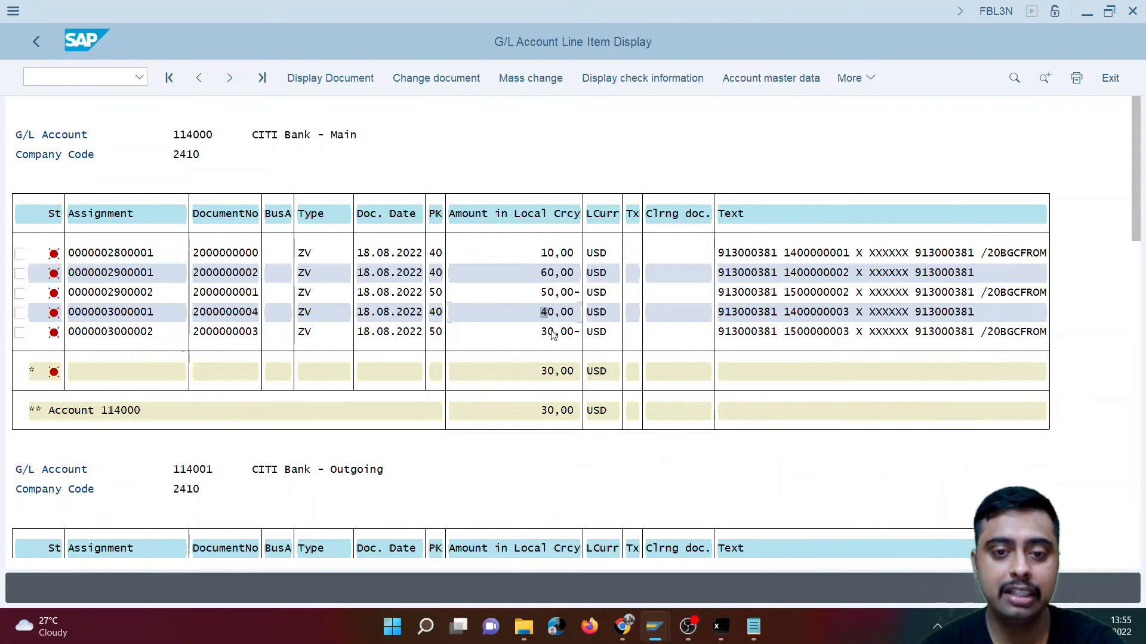
{"action": "left_click", "coordinate": [770, 317]}
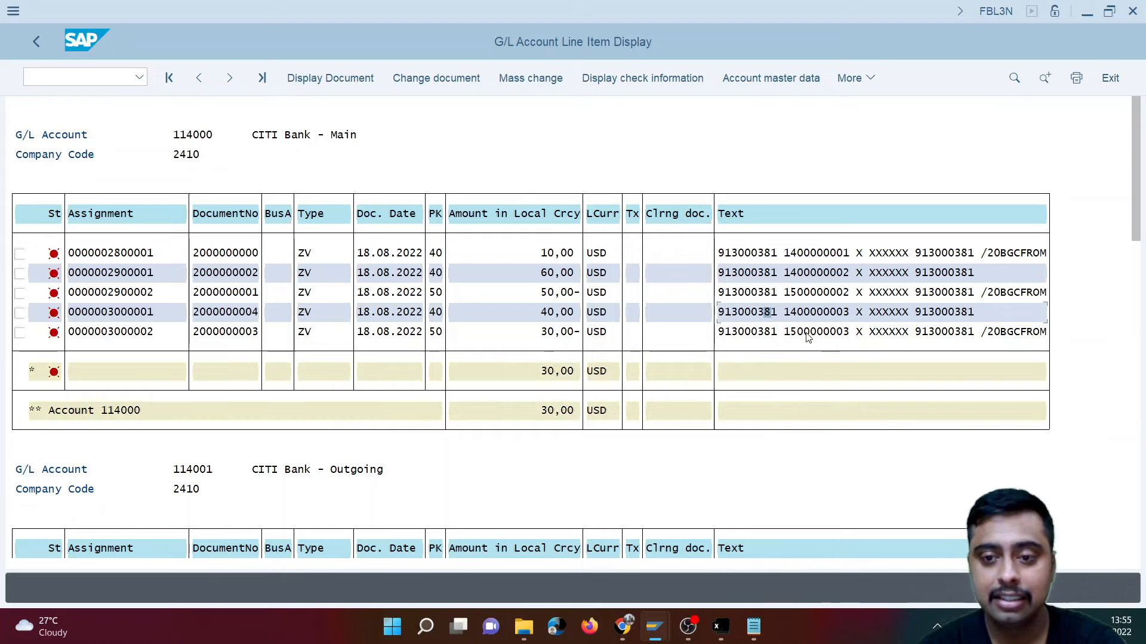
- Compare both :86: lines of the MT940 file in Notepad with the text of the latest CITI Bank - Main items in SAP
{"action": "left_click", "coordinate": [754, 626]}
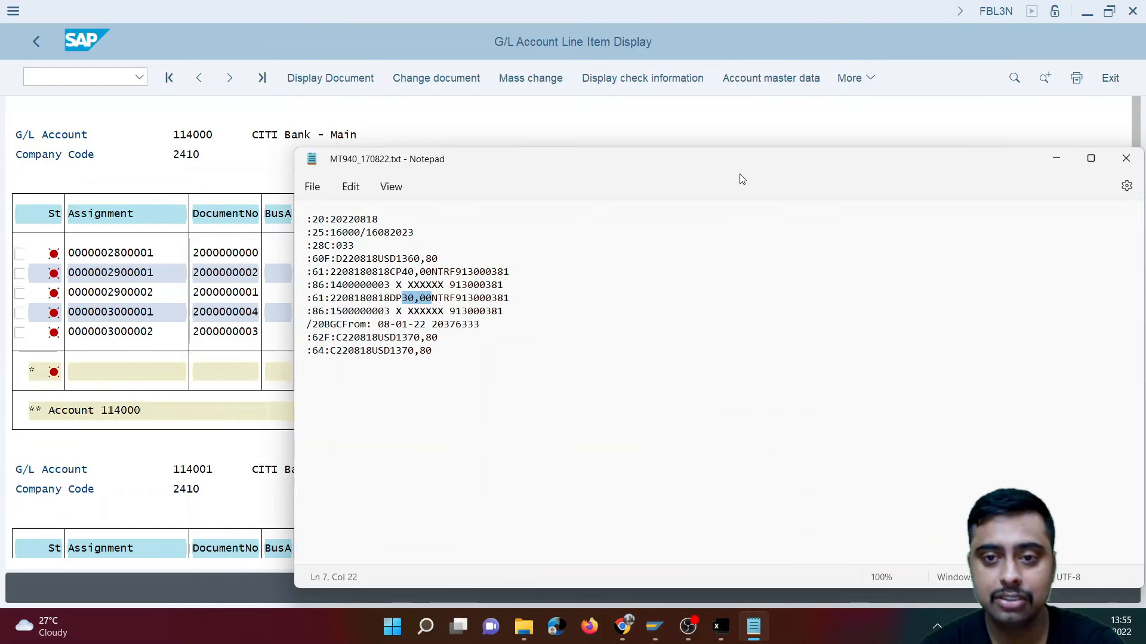
{"action": "left_click_drag", "start_coordinate": [330, 285], "coordinate": [512, 291]}
{"action": "left_click_drag", "start_coordinate": [331, 311], "coordinate": [505, 312]}
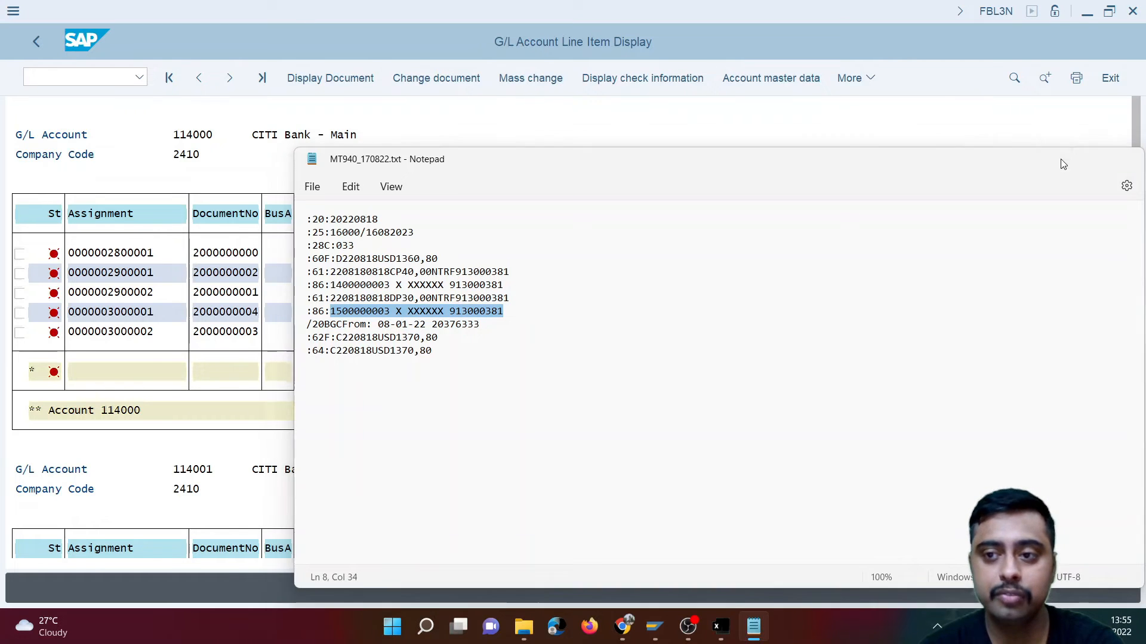
{"action": "left_click", "coordinate": [1057, 159]}
{"action": "left_click", "coordinate": [786, 333]}
{"action": "left_click", "coordinate": [790, 312]}
{"action": "left_click", "coordinate": [800, 329]}
- Open the 40,00 USD CITI Bank - Main document, view its overview and examine the text of the Main Bank line item
{"action": "left_click", "coordinate": [244, 310]}
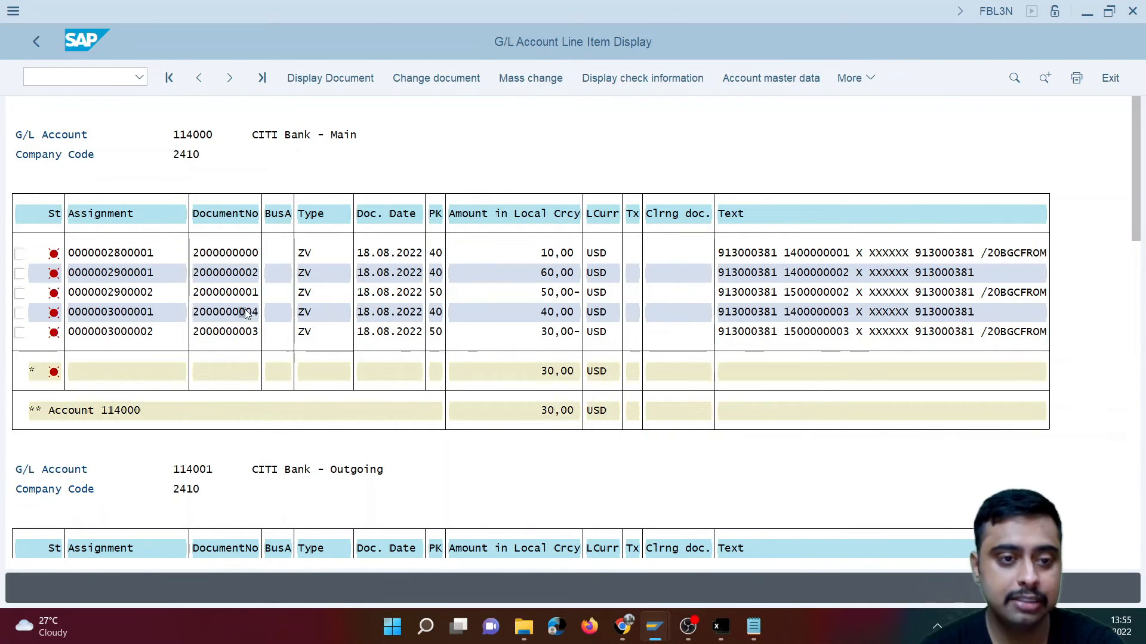
{"action": "double_click", "coordinate": [336, 303]}
{"action": "left_click", "coordinate": [514, 81]}
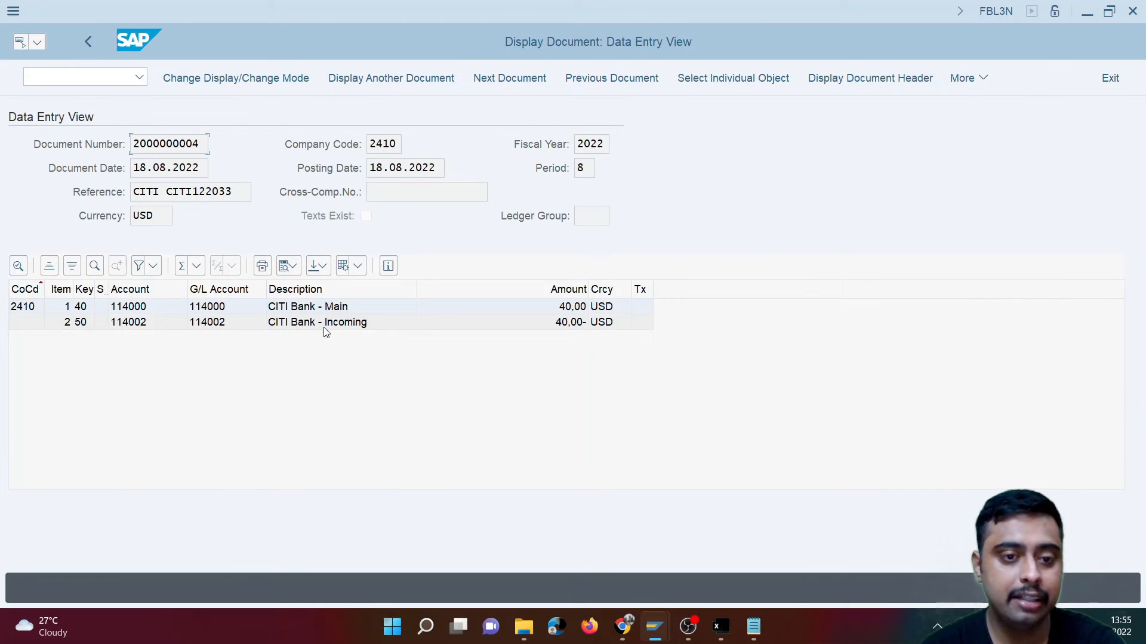
{"action": "double_click", "coordinate": [336, 308]}
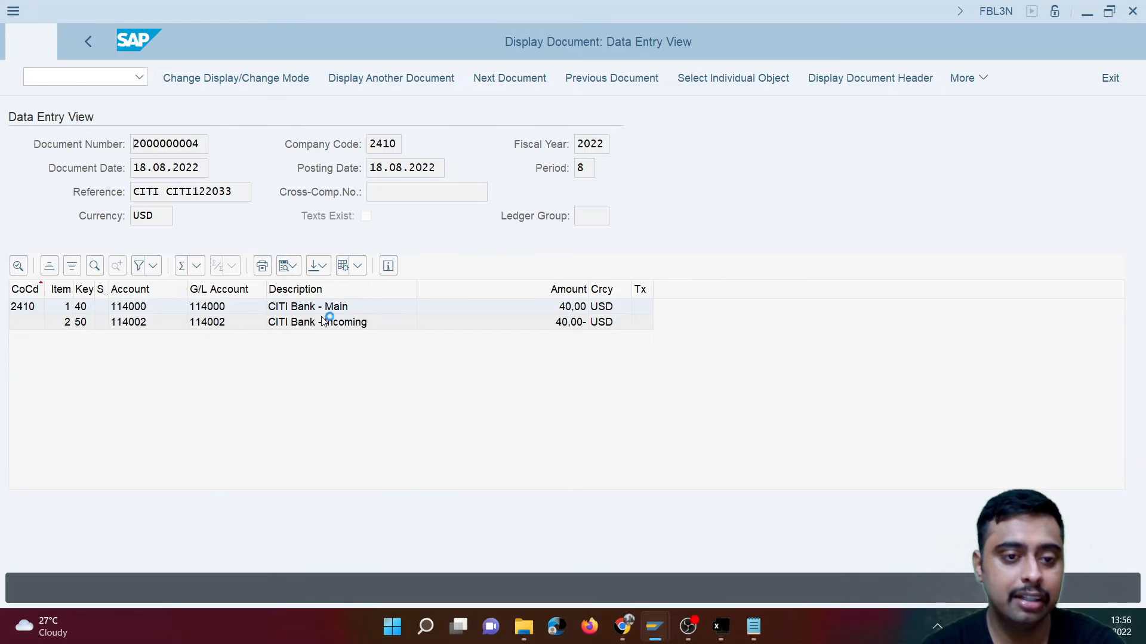
{"action": "left_click_drag", "start_coordinate": [377, 410], "coordinate": [131, 407]}
- Compare the line item text with the first :86: line of the MT940 file in Notepad, then minimize the file
{"action": "left_click", "coordinate": [753, 627]}
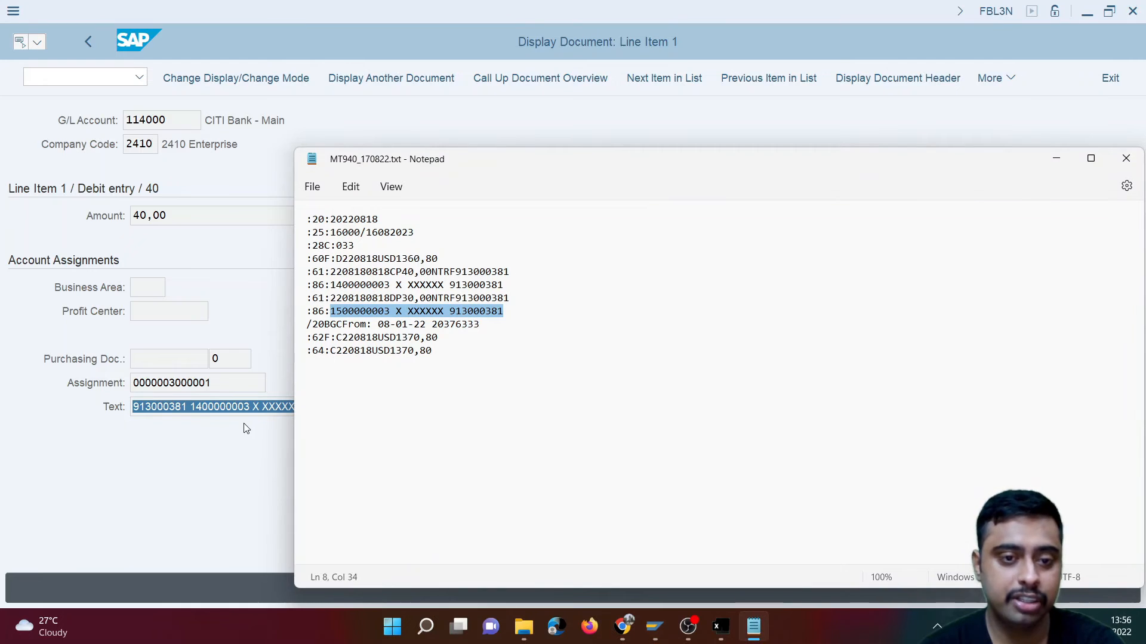
{"action": "left_click_drag", "start_coordinate": [330, 284], "coordinate": [515, 286]}
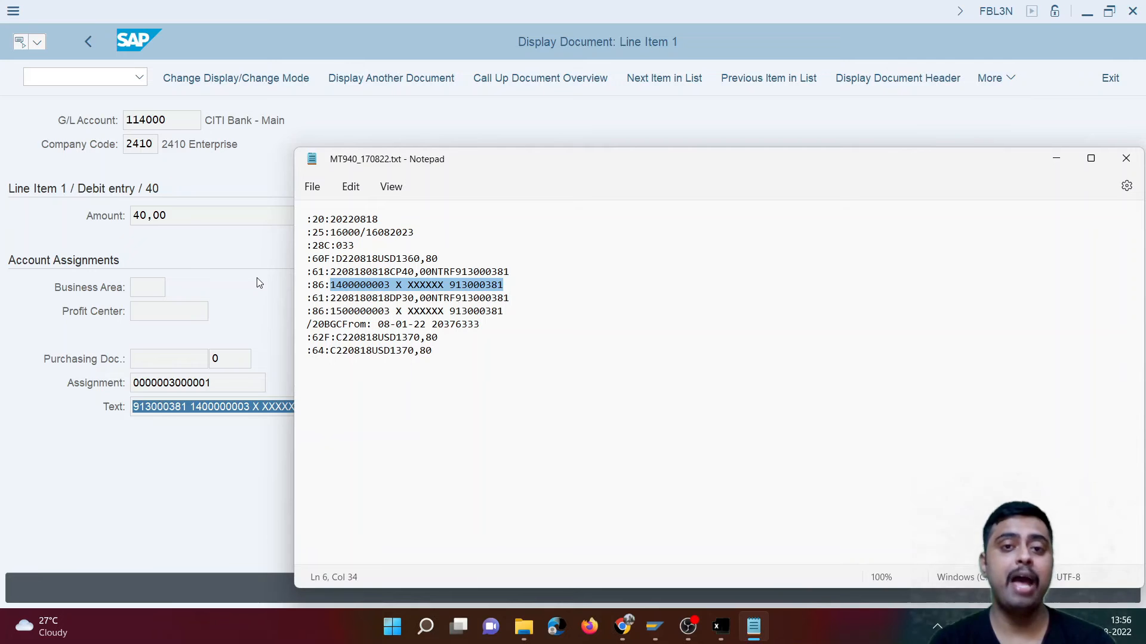
{"action": "left_click", "coordinate": [1056, 158]}
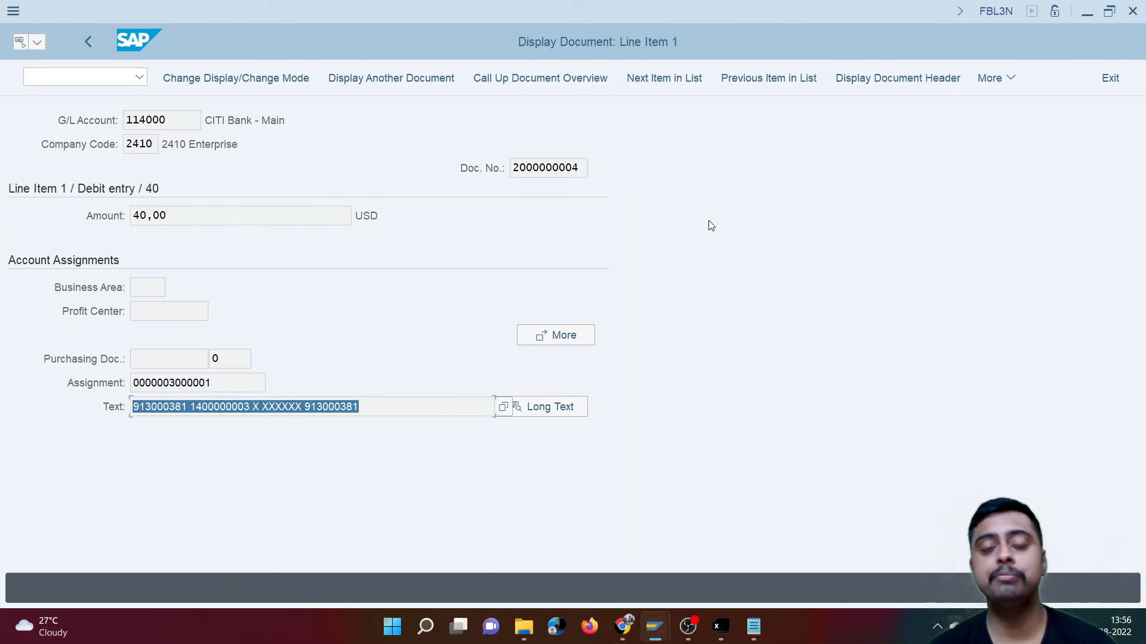
- Start transaction FS00 in a new SAP session
{"action": "left_click", "coordinate": [84, 77]}
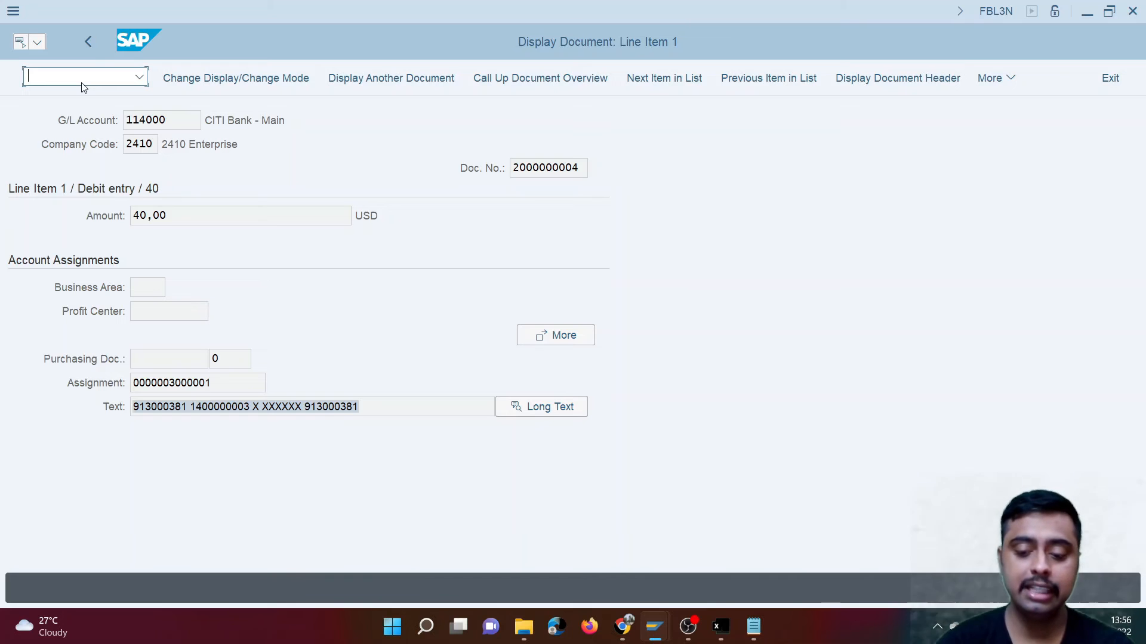
{"action": "type", "text": "/ofs0"}
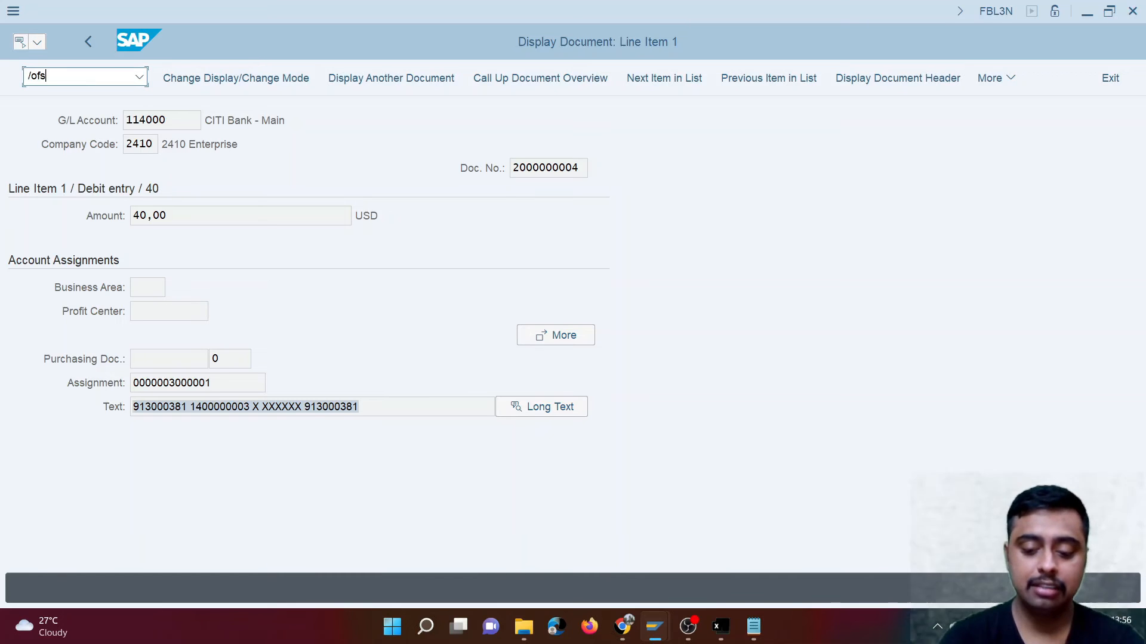
{"action": "key", "text": "Return"}
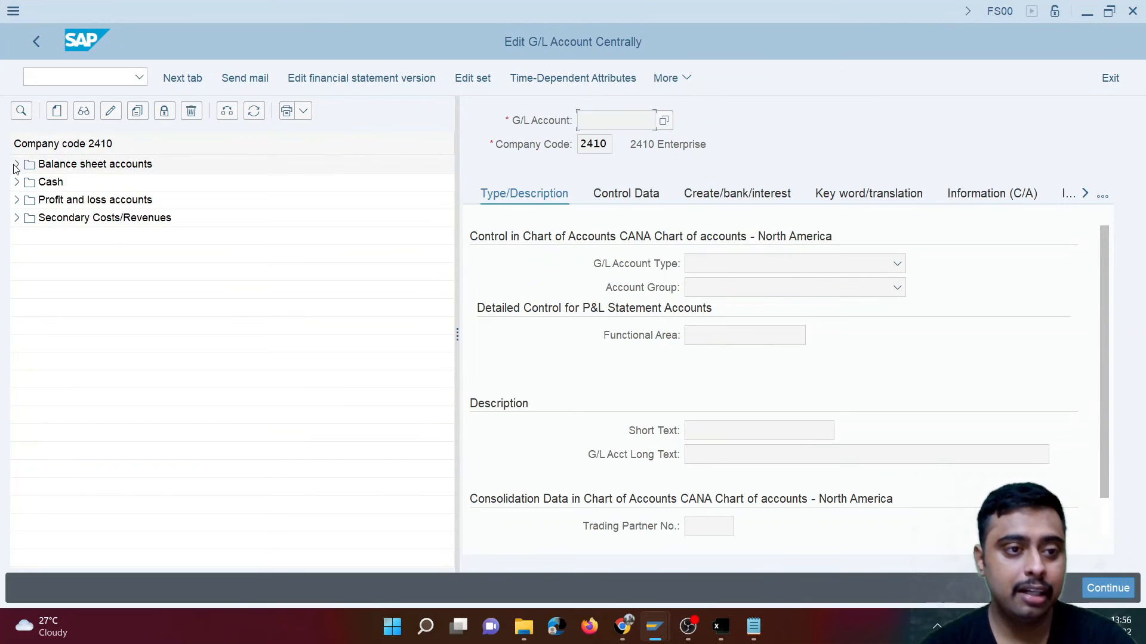
- Display the Controlled Disbursement Account - Bank from the balance sheet accounts and view the available G/L account types
{"action": "left_click", "coordinate": [14, 165]}
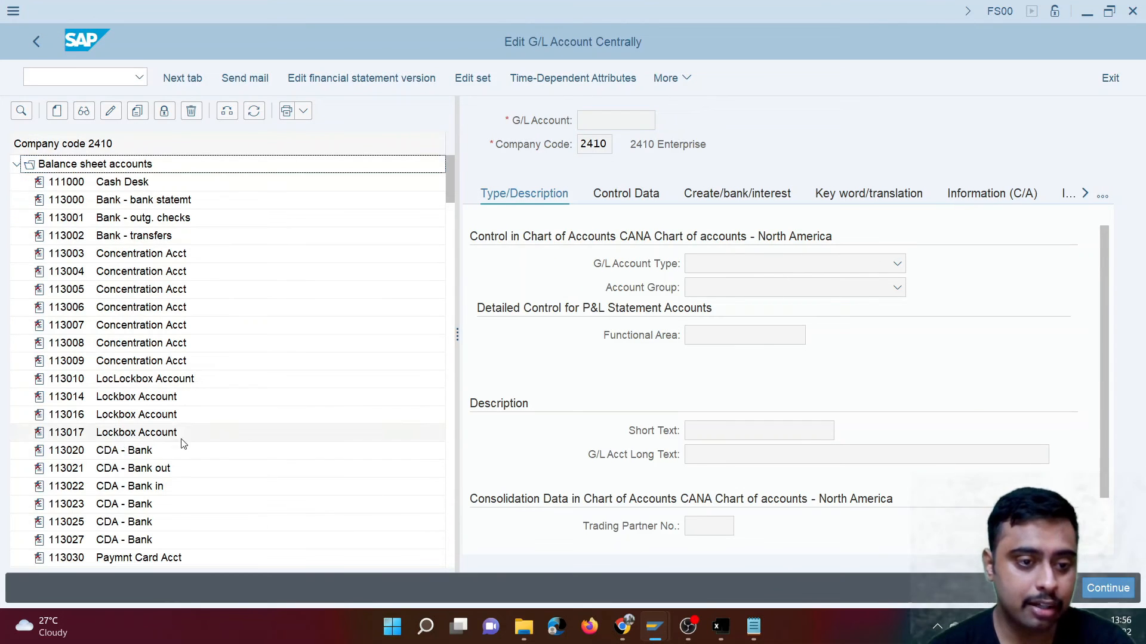
{"action": "double_click", "coordinate": [146, 455]}
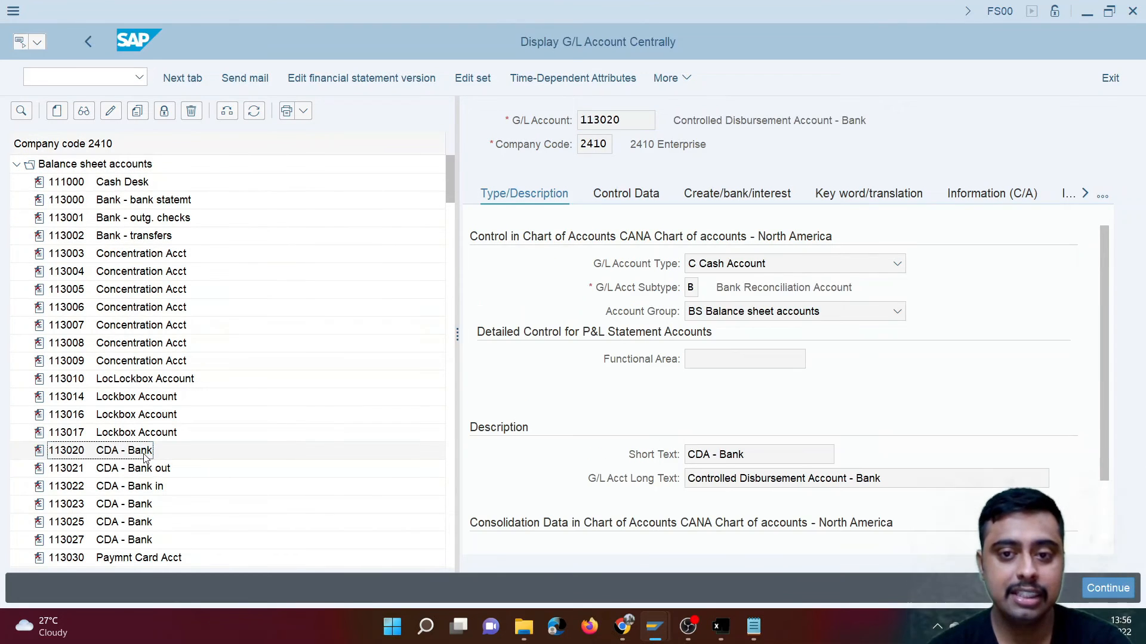
{"action": "left_click_drag", "start_coordinate": [692, 120], "coordinate": [795, 124]}
{"action": "left_click", "coordinate": [847, 365]}
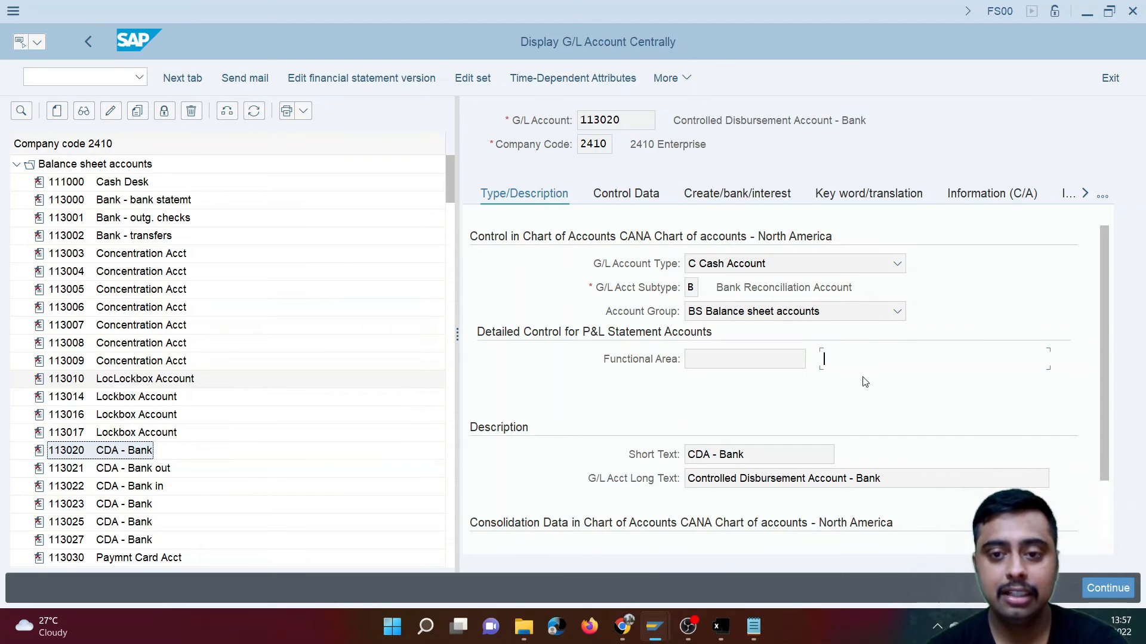
{"action": "left_click", "coordinate": [898, 264]}
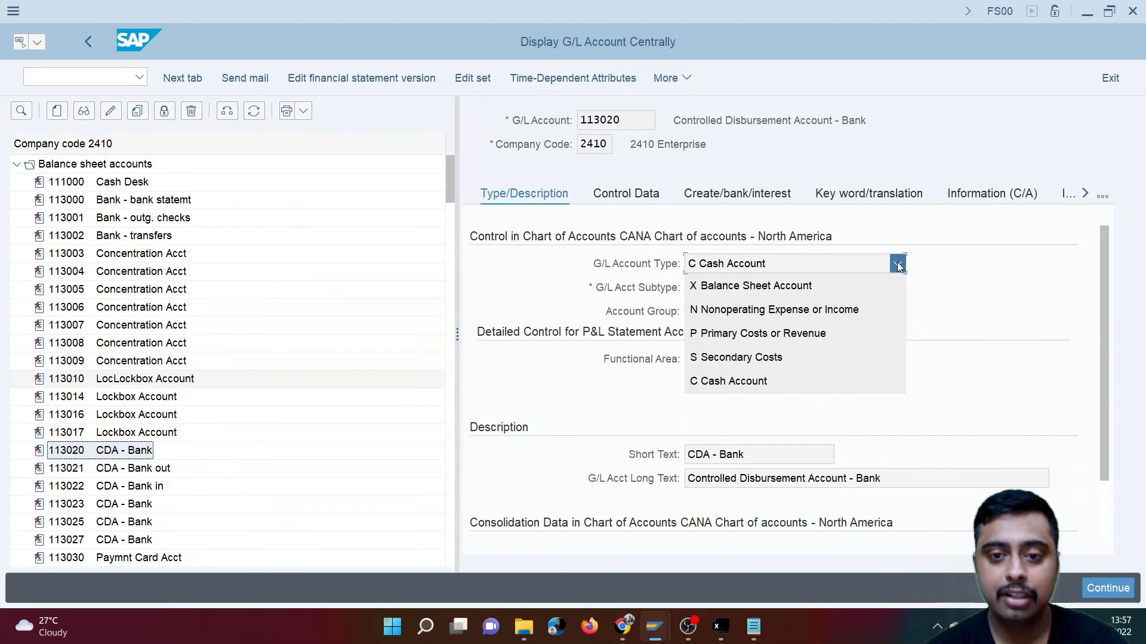
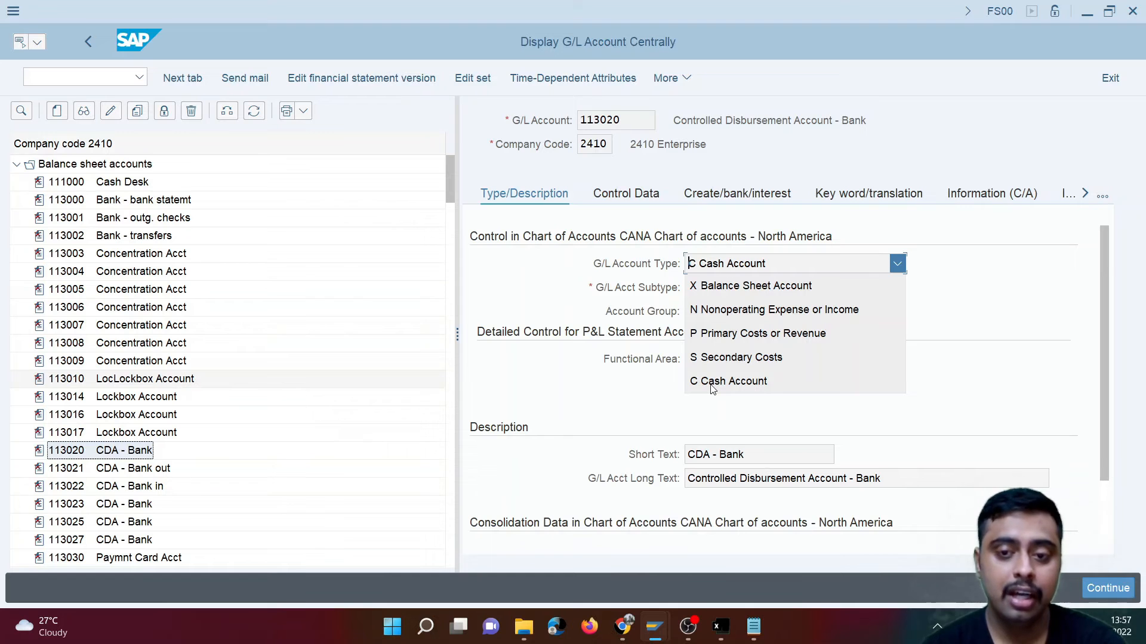
- View the G/L account subtypes available for the Controlled Disbursement Account - Bank and close the list
{"action": "left_click", "coordinate": [959, 327]}
{"action": "left_click", "coordinate": [699, 288]}
{"action": "left_click", "coordinate": [707, 288]}
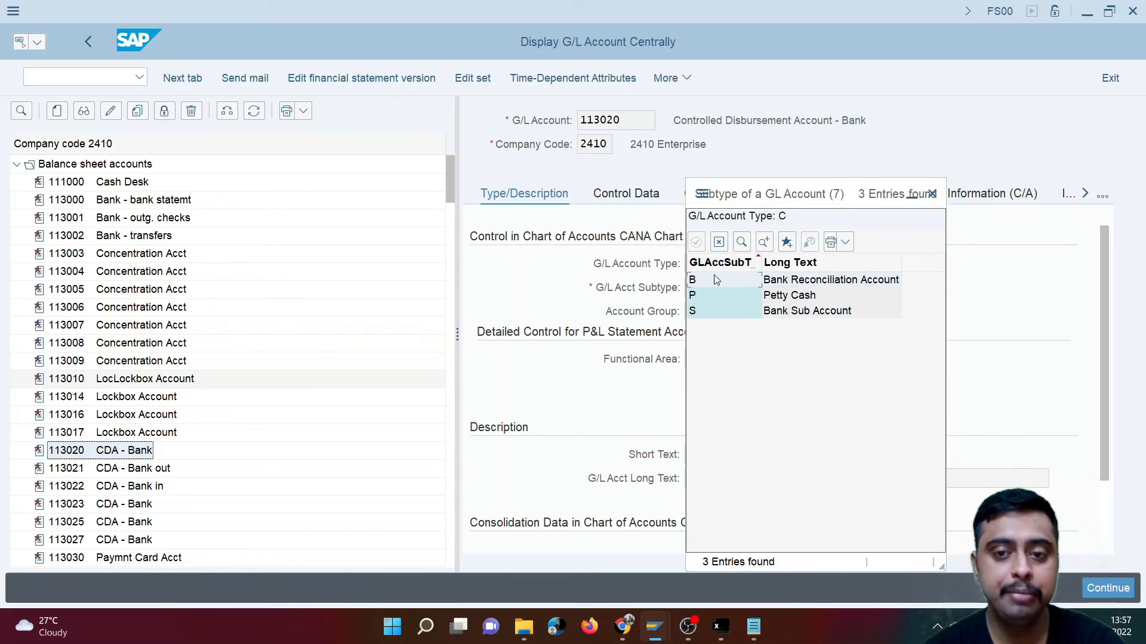
{"action": "left_click", "coordinate": [719, 242]}
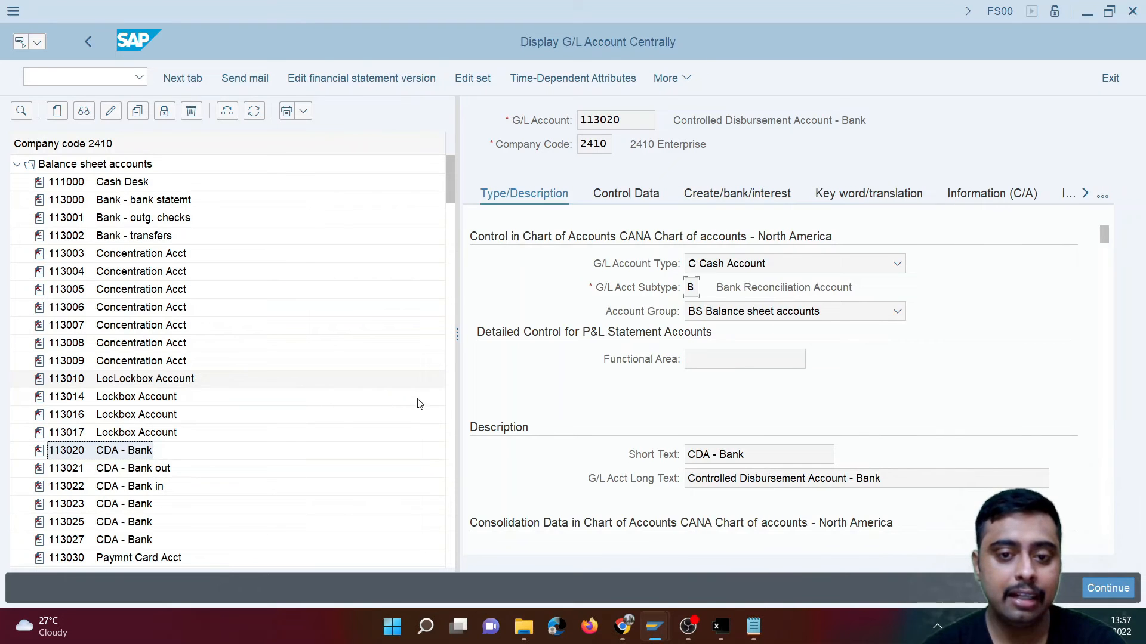
- Display the CDA - Bank out account and view its available G/L account subtypes
{"action": "left_click", "coordinate": [125, 473]}
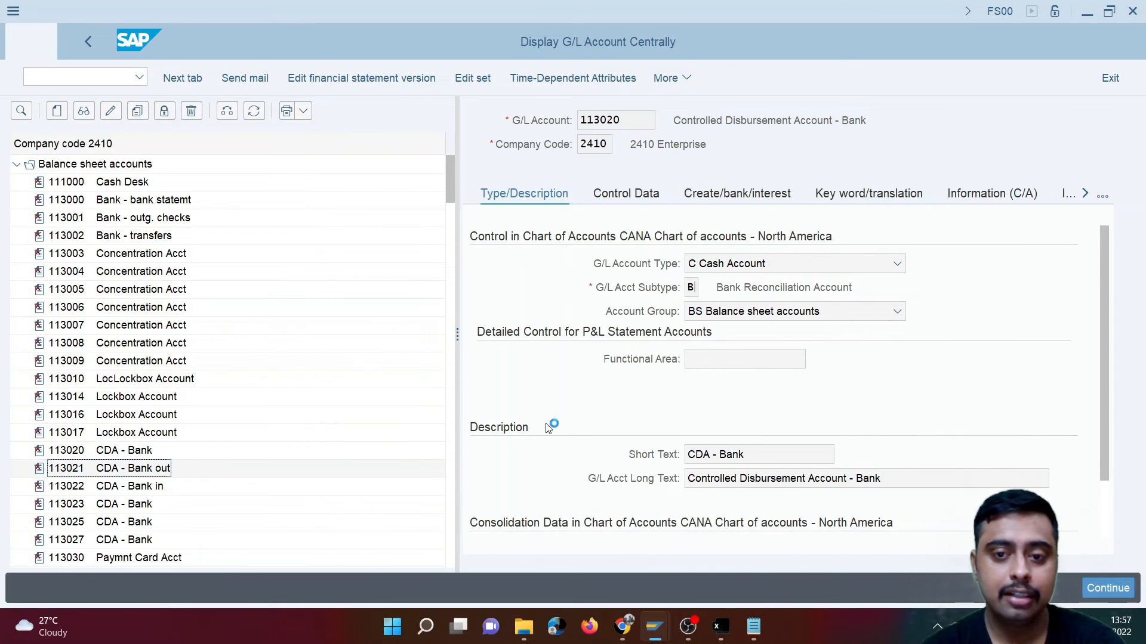
{"action": "left_click", "coordinate": [707, 289]}
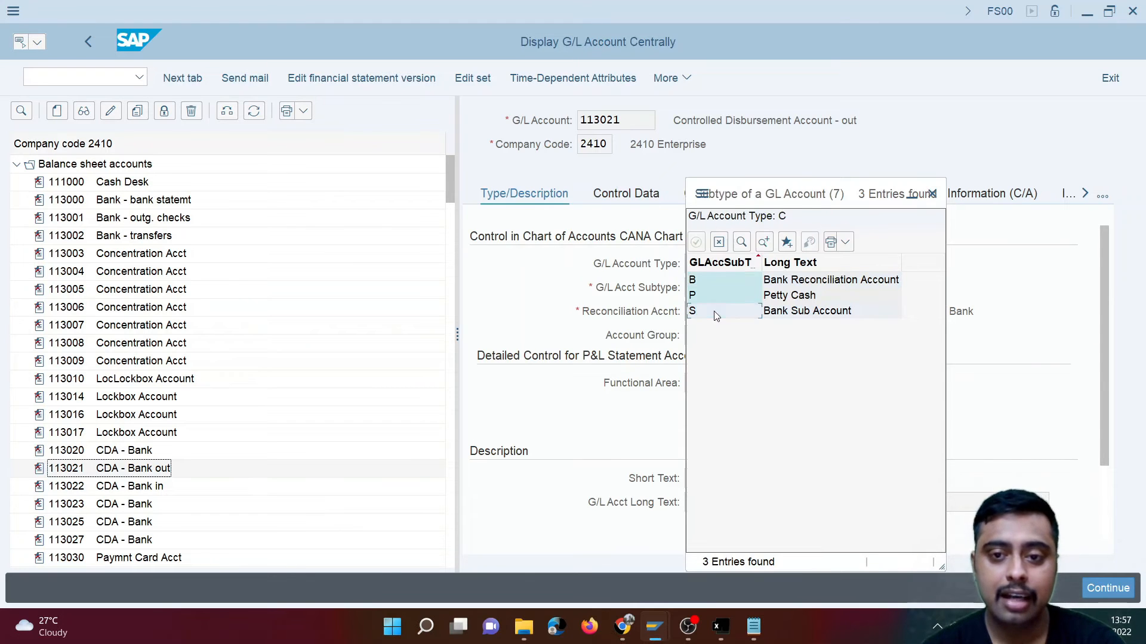
{"action": "left_click", "coordinate": [719, 243]}
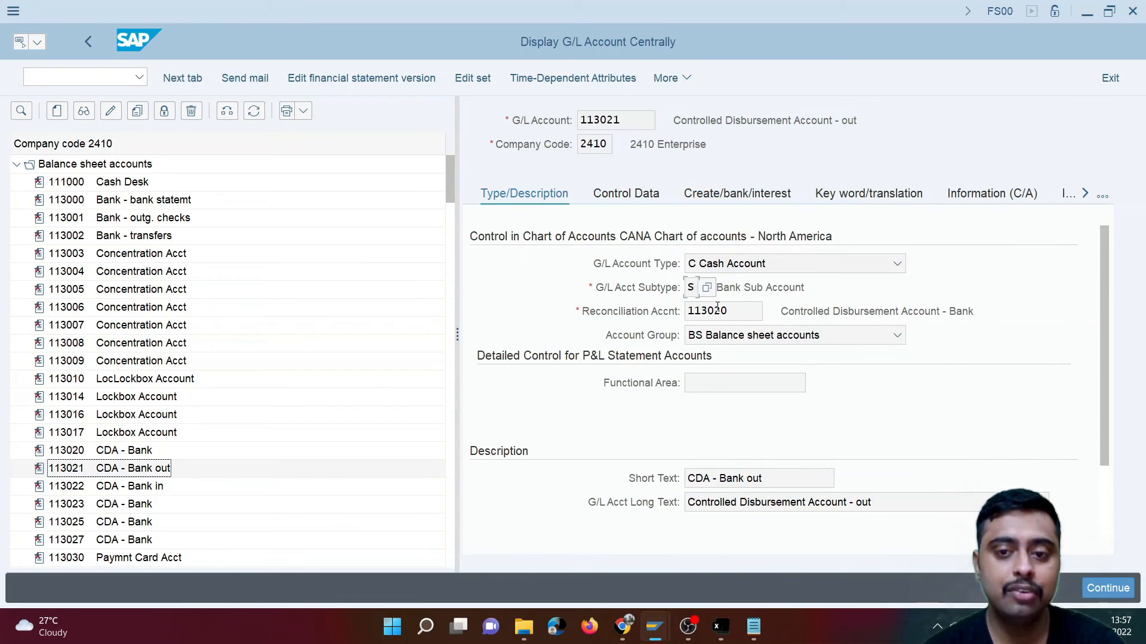
- Examine the reconciliation account assigned to CDA - Bank out, and display CDA - Bank in to compare its reconciliation account
{"action": "left_click_drag", "start_coordinate": [739, 310], "coordinate": [668, 333]}
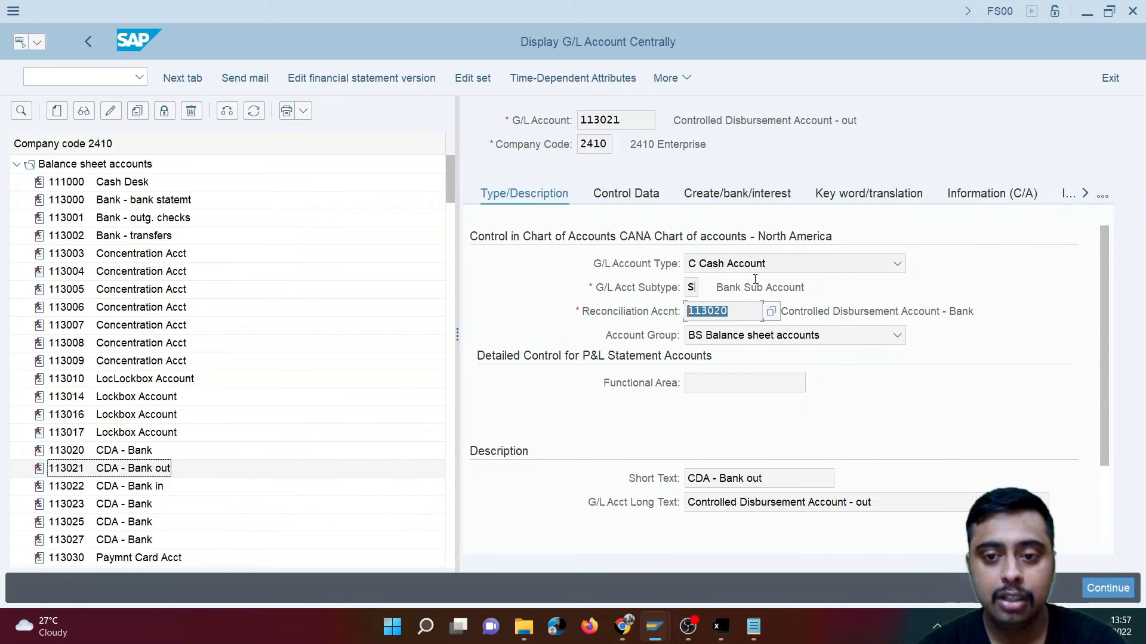
{"action": "left_click_drag", "start_coordinate": [763, 478], "coordinate": [753, 479]}
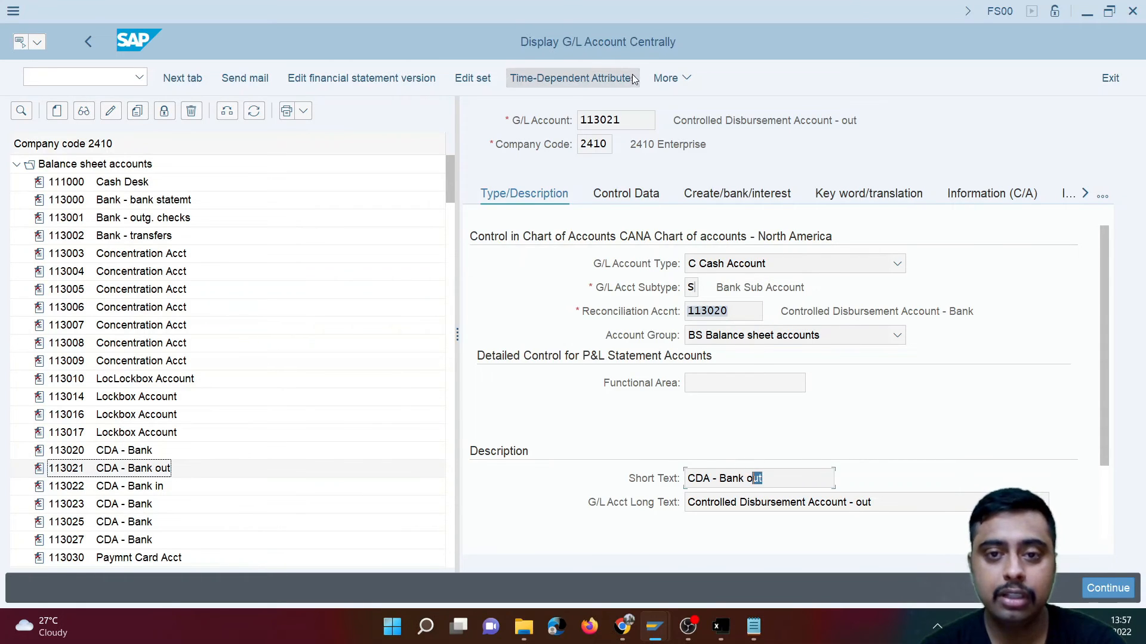
{"action": "left_click_drag", "start_coordinate": [607, 121], "coordinate": [621, 122]}
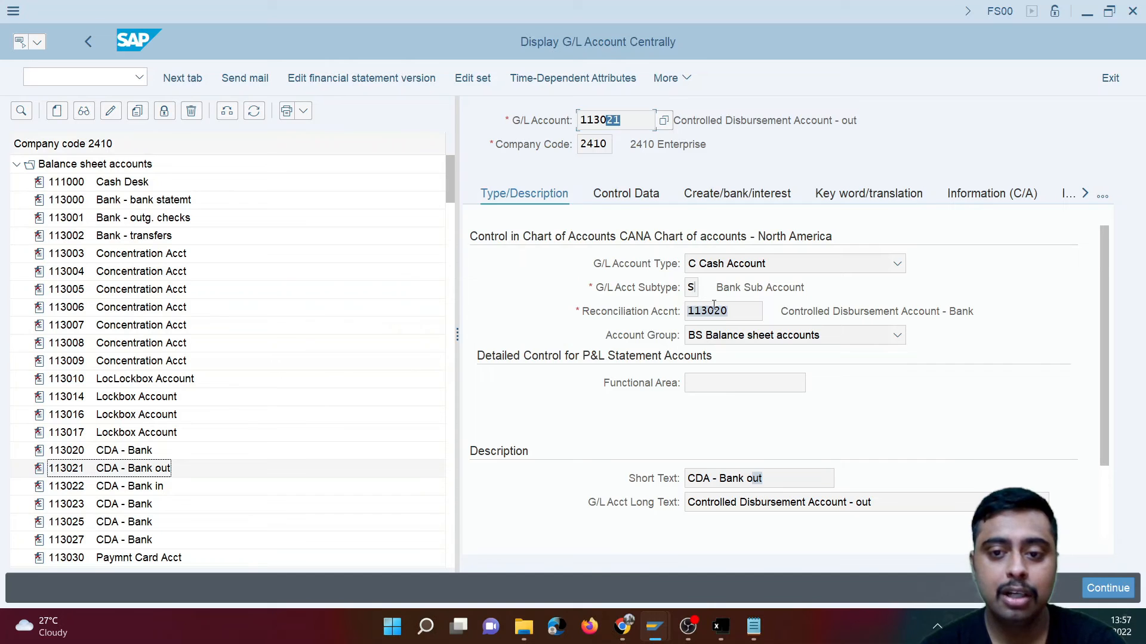
{"action": "left_click_drag", "start_coordinate": [719, 311], "coordinate": [733, 312]}
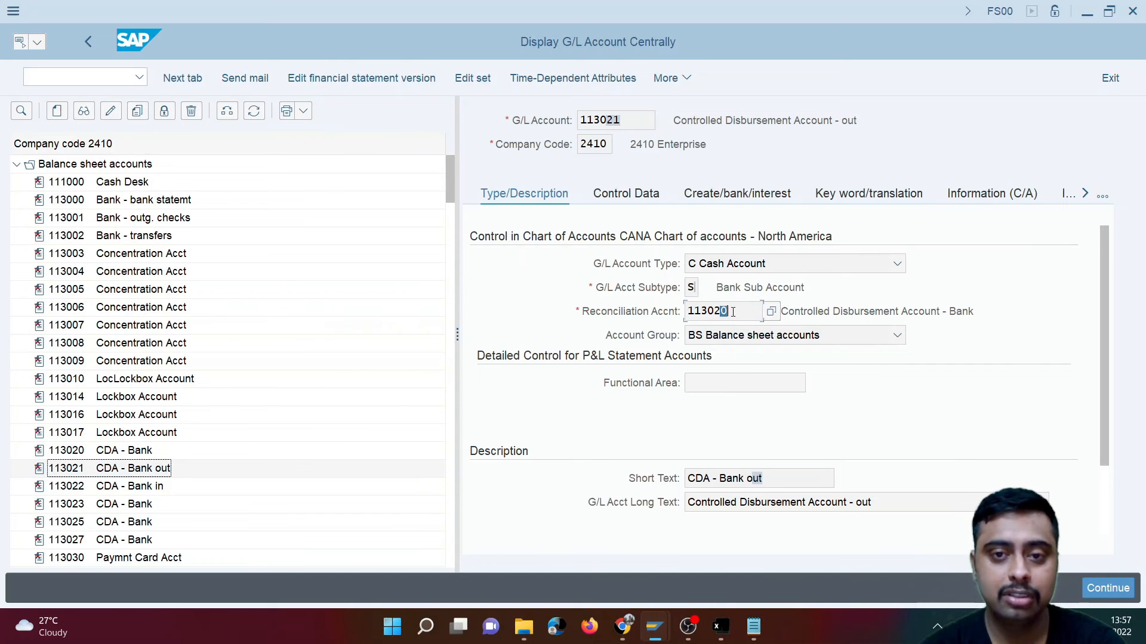
{"action": "double_click", "coordinate": [134, 492]}
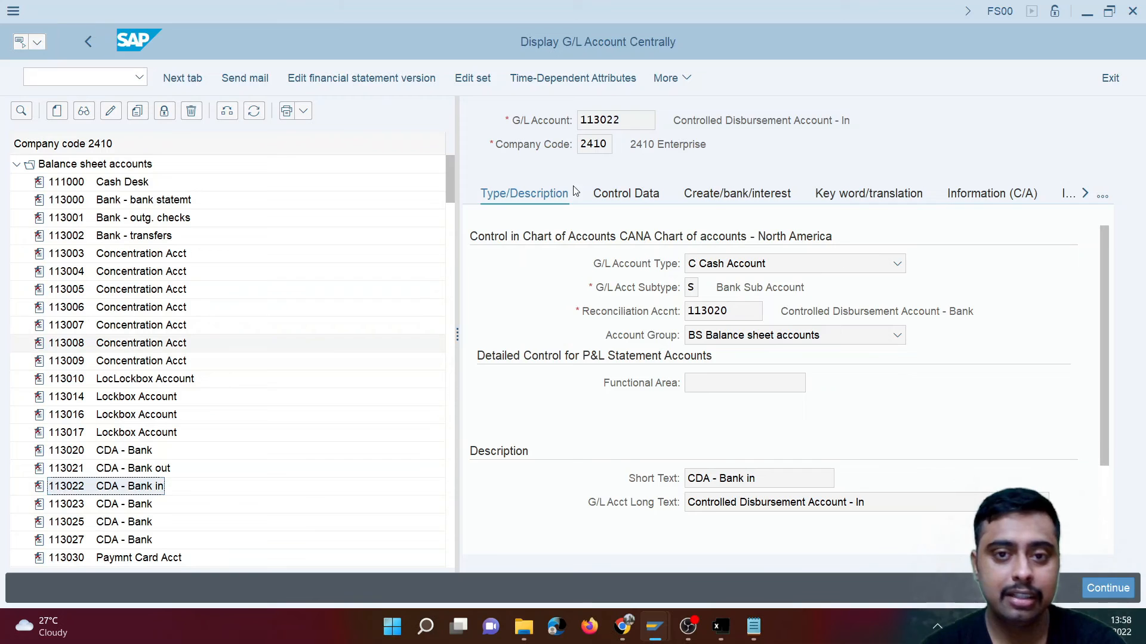
{"action": "left_click_drag", "start_coordinate": [728, 311], "coordinate": [715, 310]}
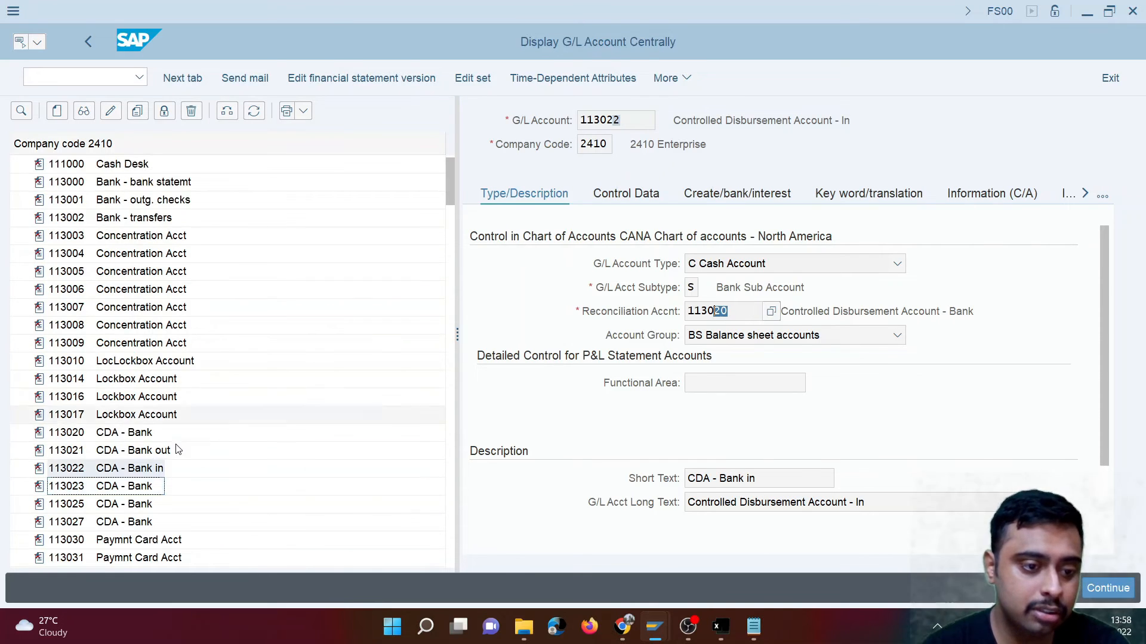
- Display the CITI Bank - Main account from the balance sheet accounts and view the G/L account types available for it
{"action": "scroll", "coordinate": [179, 451], "scroll_direction": "down", "scroll_amount": 3}
{"action": "double_click", "coordinate": [137, 522]}
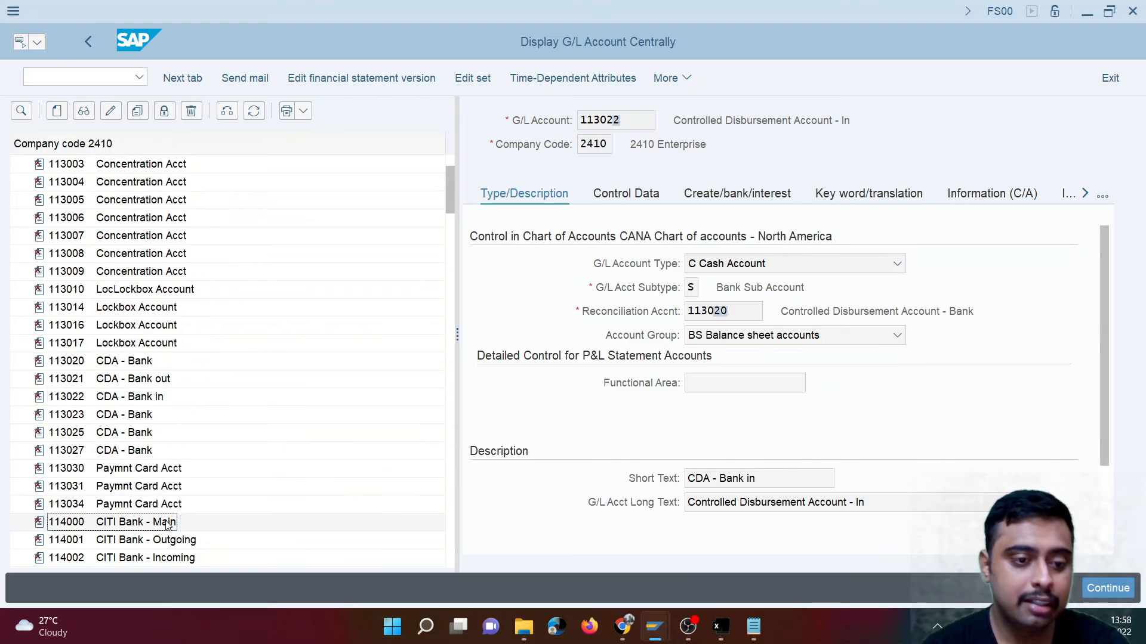
{"action": "left_click", "coordinate": [902, 265]}
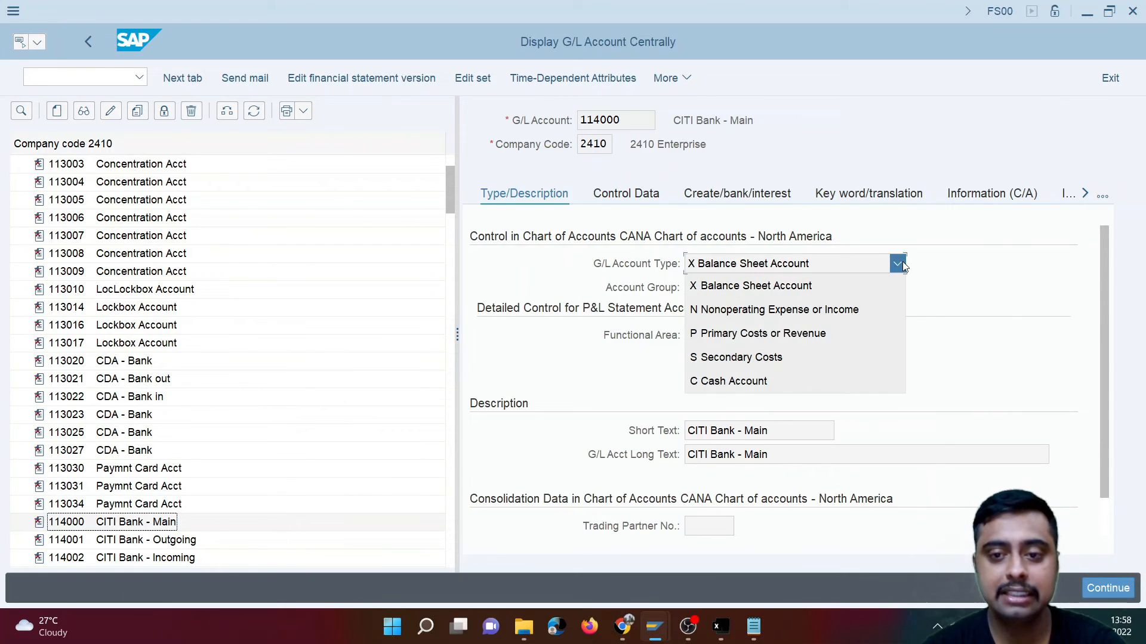
{"action": "left_click", "coordinate": [638, 303]}
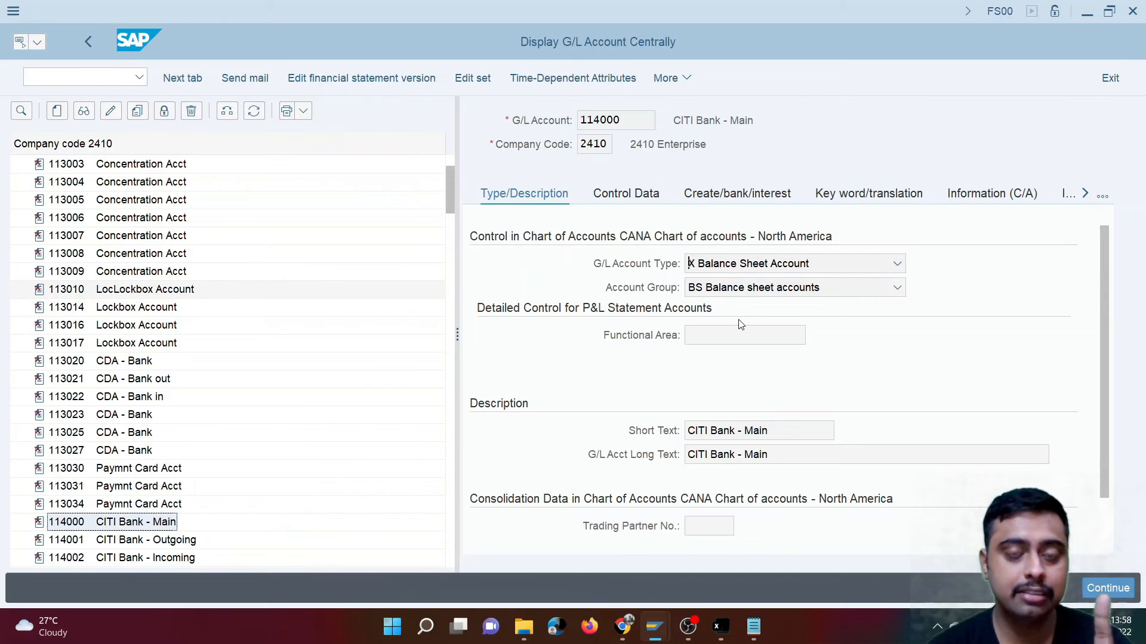
- Switch to the session showing the FBL3N line item and start transaction FI12 there
{"action": "left_click", "coordinate": [73, 76]}
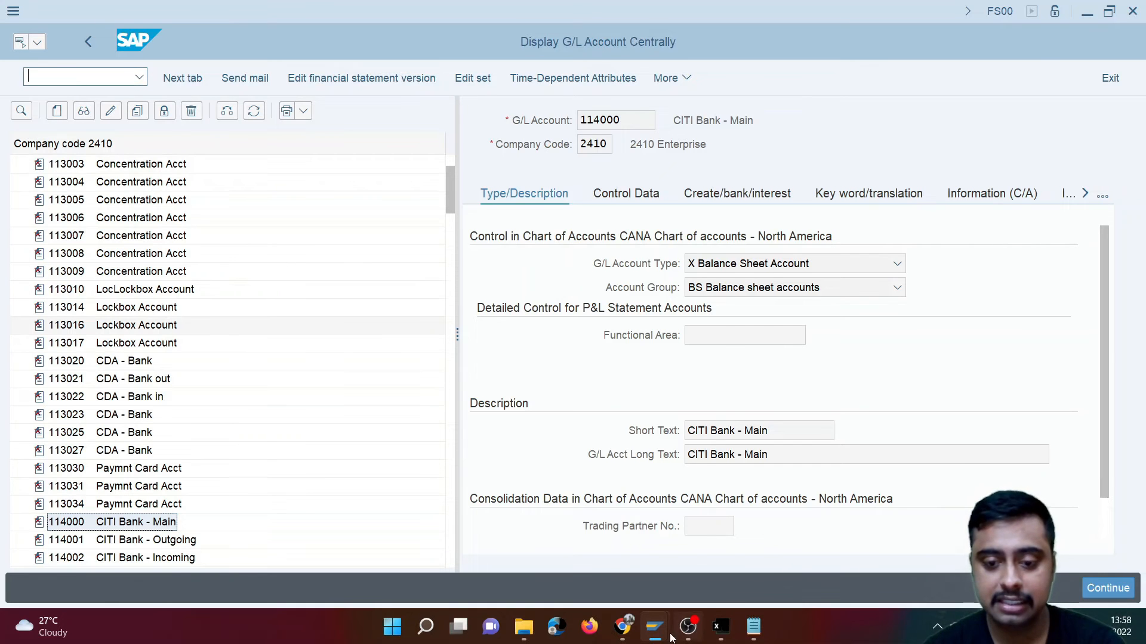
{"action": "mouse_move", "coordinate": [662, 632]}
{"action": "left_click", "coordinate": [881, 543]}
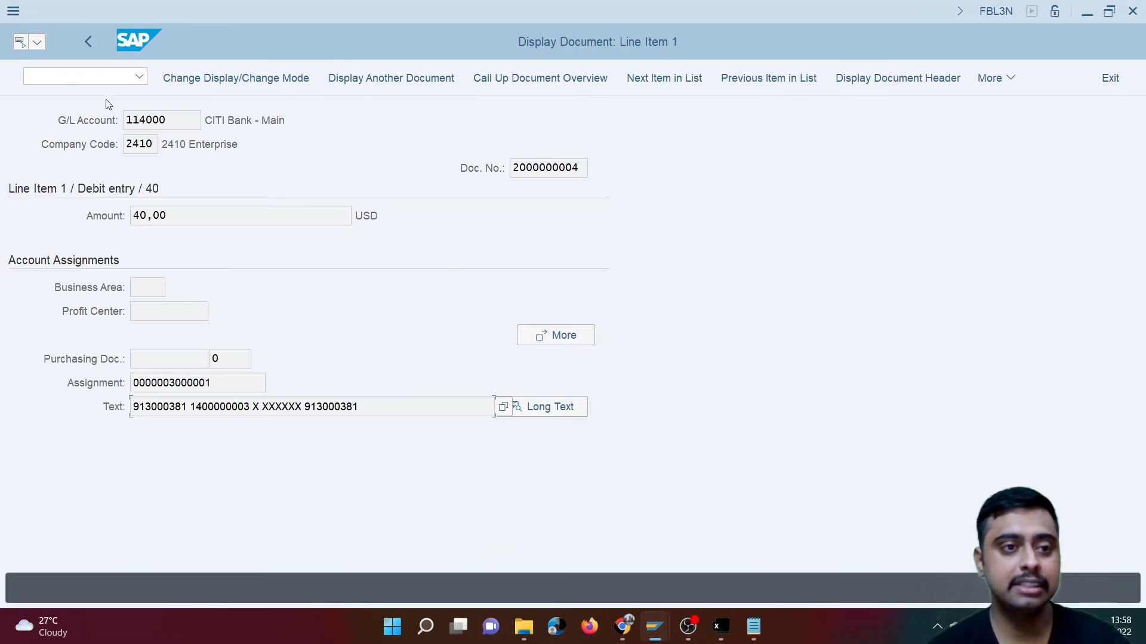
{"action": "left_click", "coordinate": [63, 74]}
{"action": "type", "text": "/"}
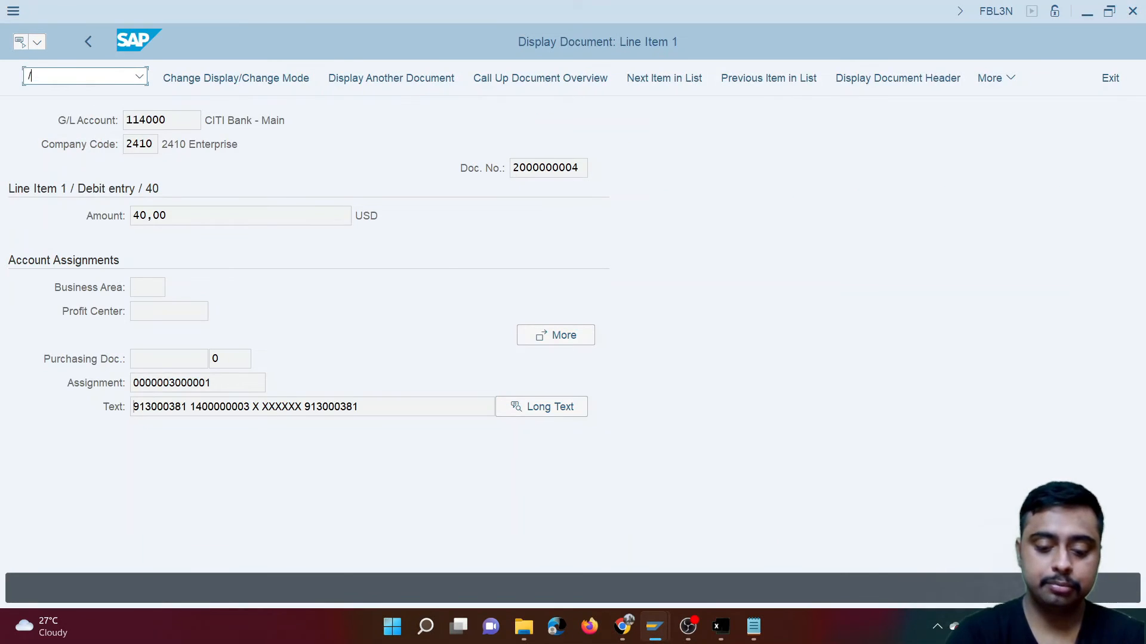
{"action": "type", "text": "nfi12"}
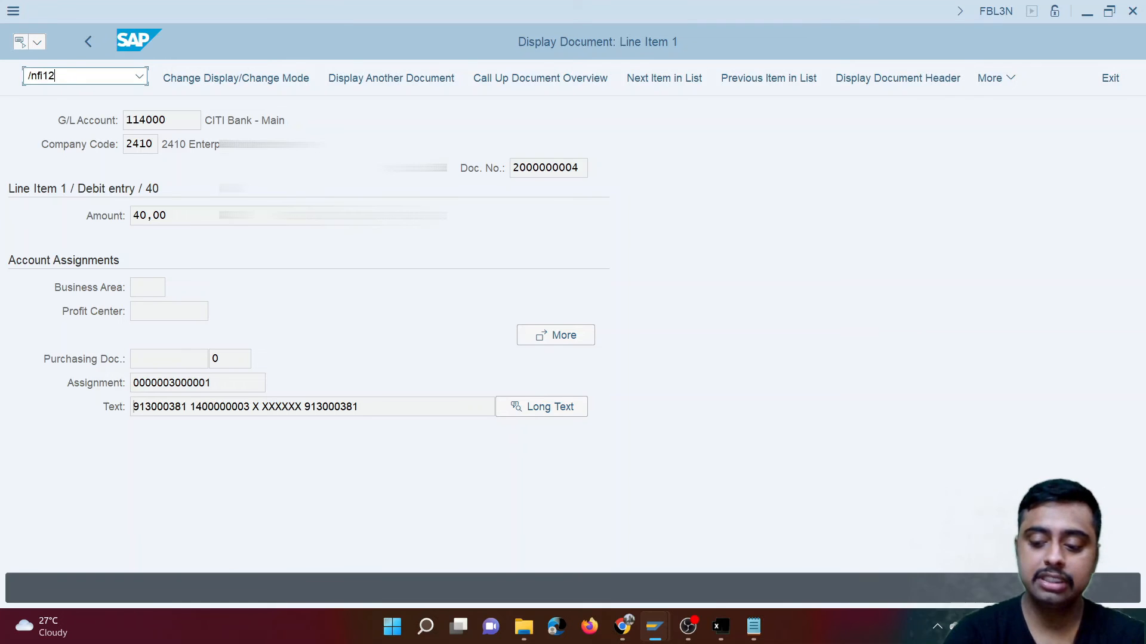
{"action": "key", "text": "Return"}
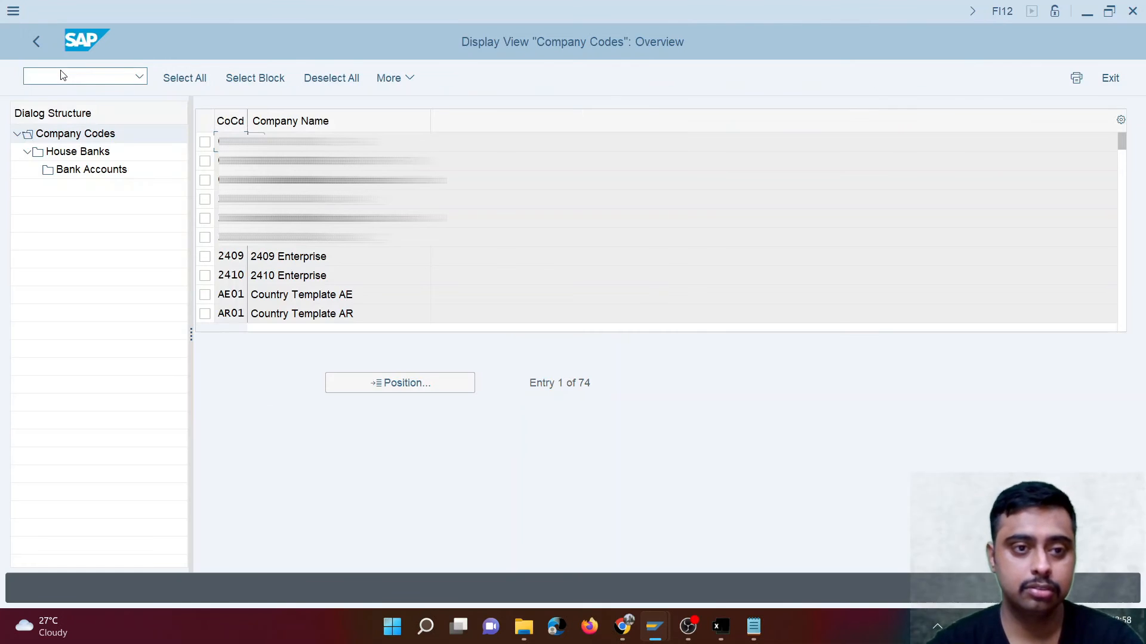
- Display the bank account of house bank CITI in company code 2410 and examine its assigned G/L account
{"action": "left_click", "coordinate": [206, 276]}
{"action": "left_click", "coordinate": [95, 154]}
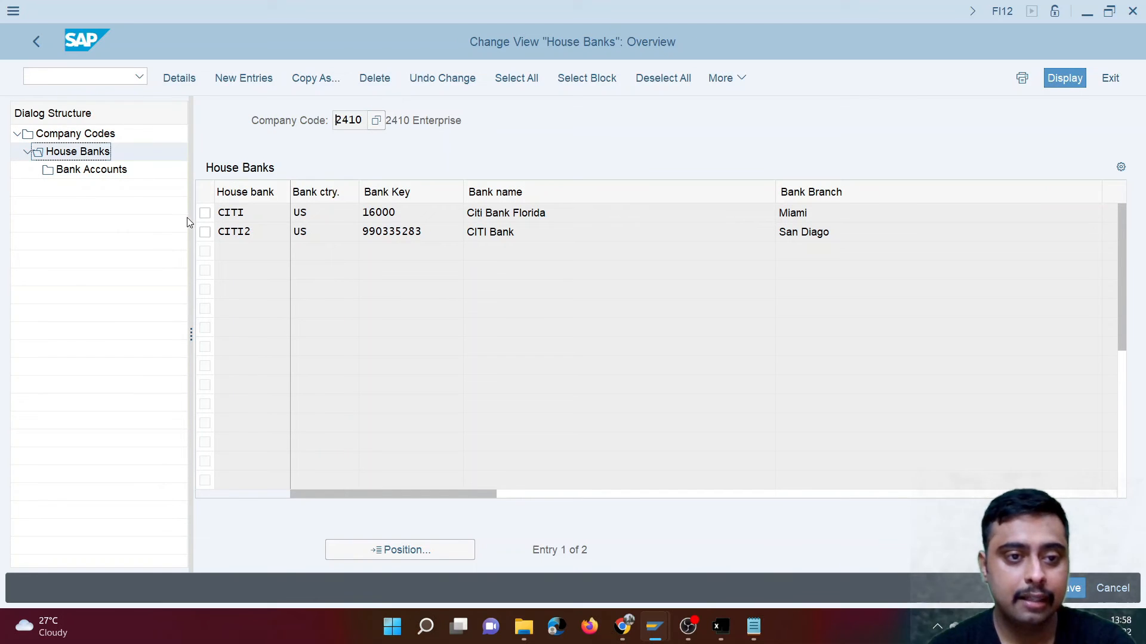
{"action": "left_click", "coordinate": [205, 213]}
{"action": "left_click", "coordinate": [118, 172]}
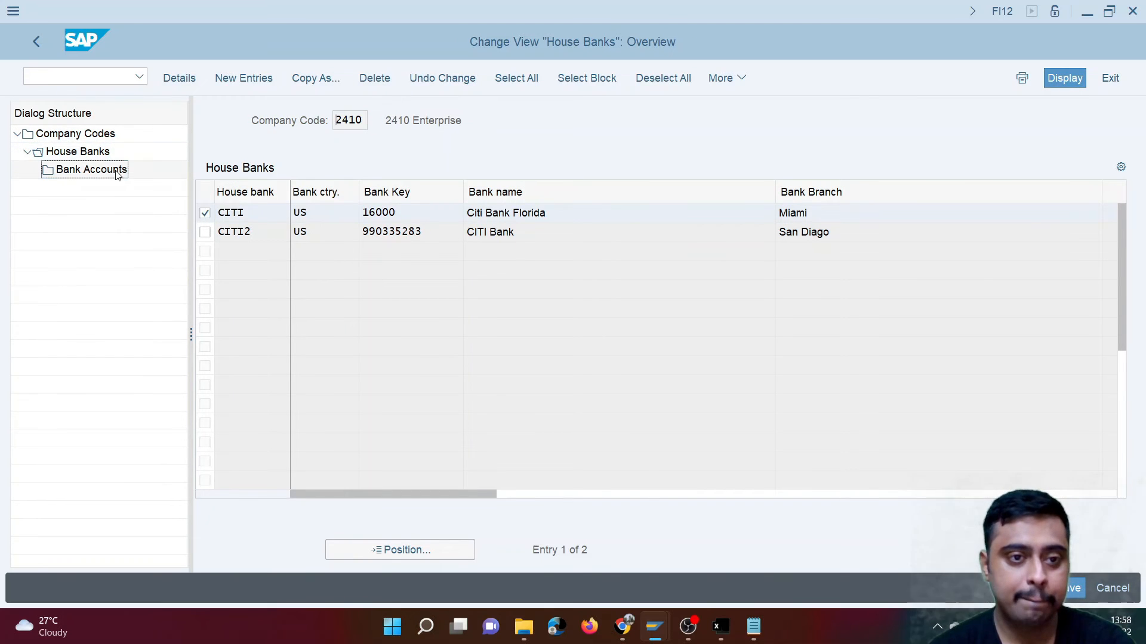
{"action": "left_click", "coordinate": [476, 592]}
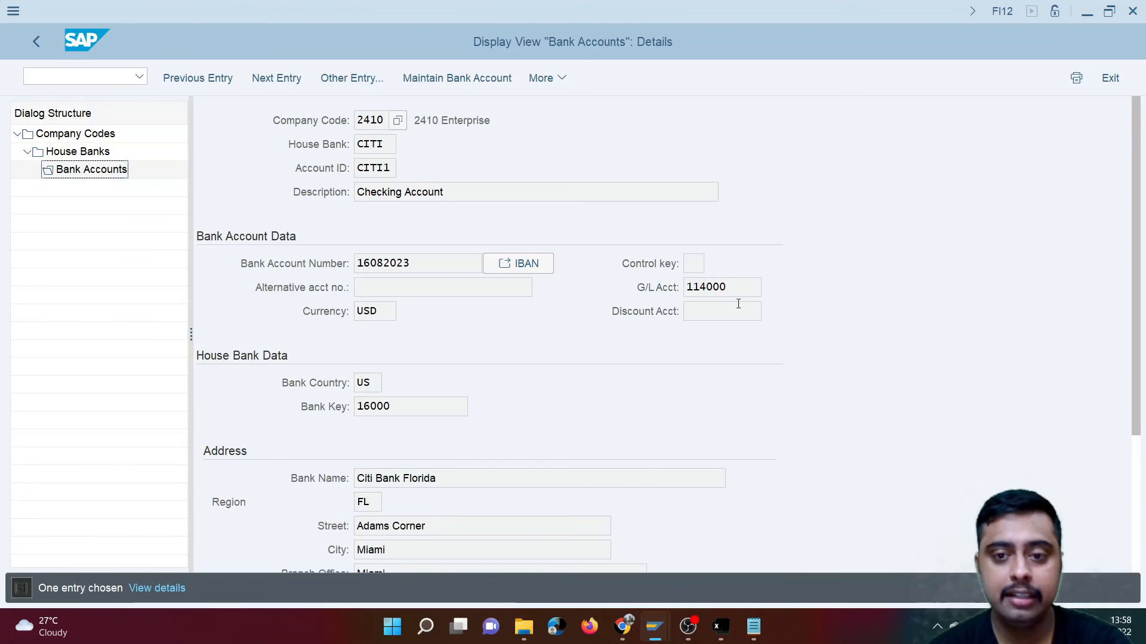
{"action": "double_click", "coordinate": [735, 290]}
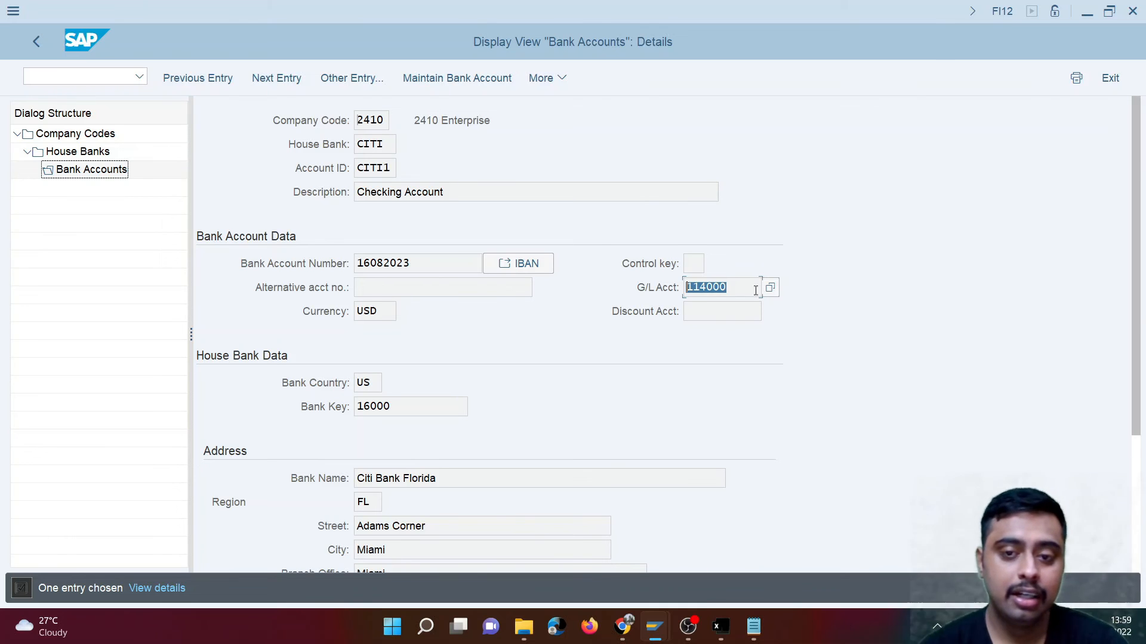
{"action": "left_click", "coordinate": [737, 294]}
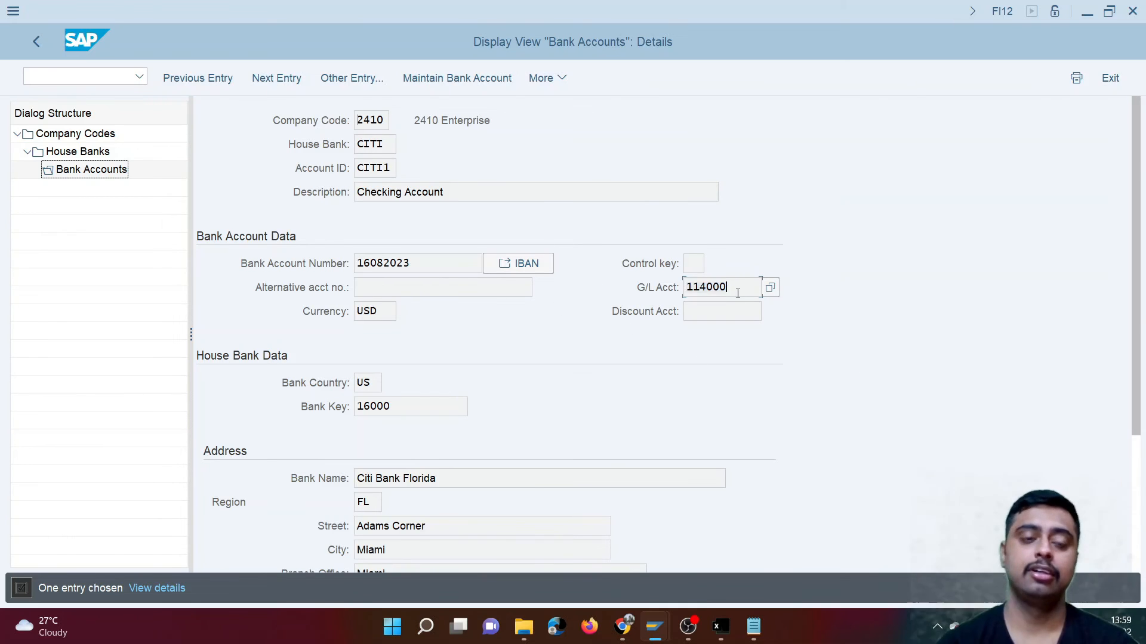
- Switch to the session showing the FB03 document, start transaction SPRO and open the SAP Reference IMG
{"action": "left_click", "coordinate": [43, 76]}
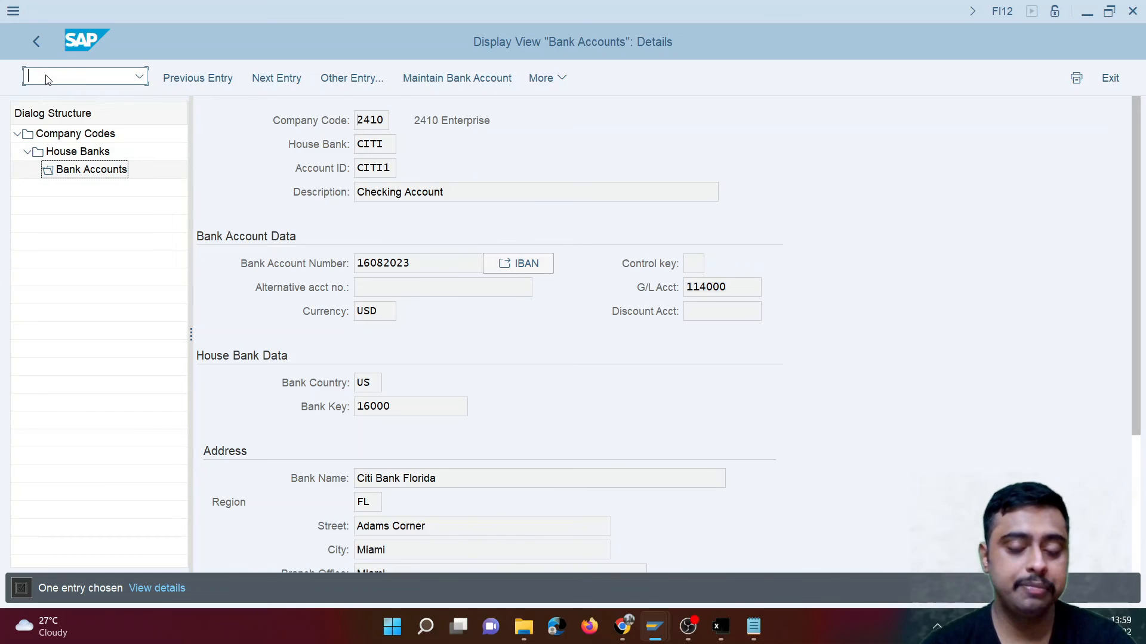
{"action": "mouse_move", "coordinate": [655, 626]}
{"action": "left_click", "coordinate": [758, 546]}
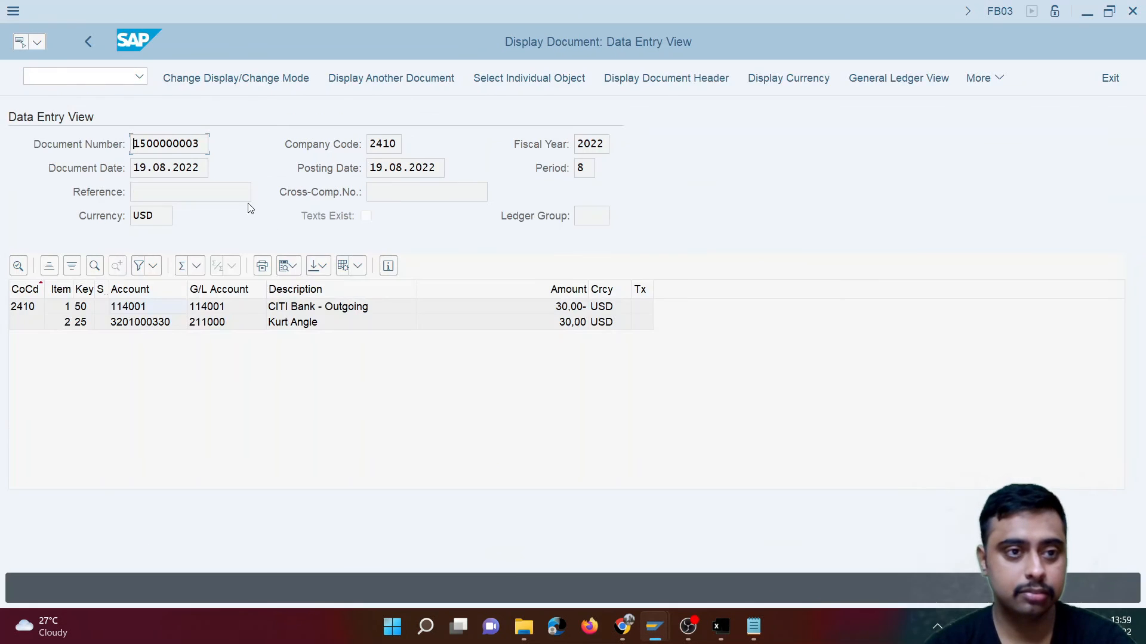
{"action": "left_click", "coordinate": [86, 77]}
{"action": "type", "text": "/nspro"}
{"action": "key", "text": "Return"}
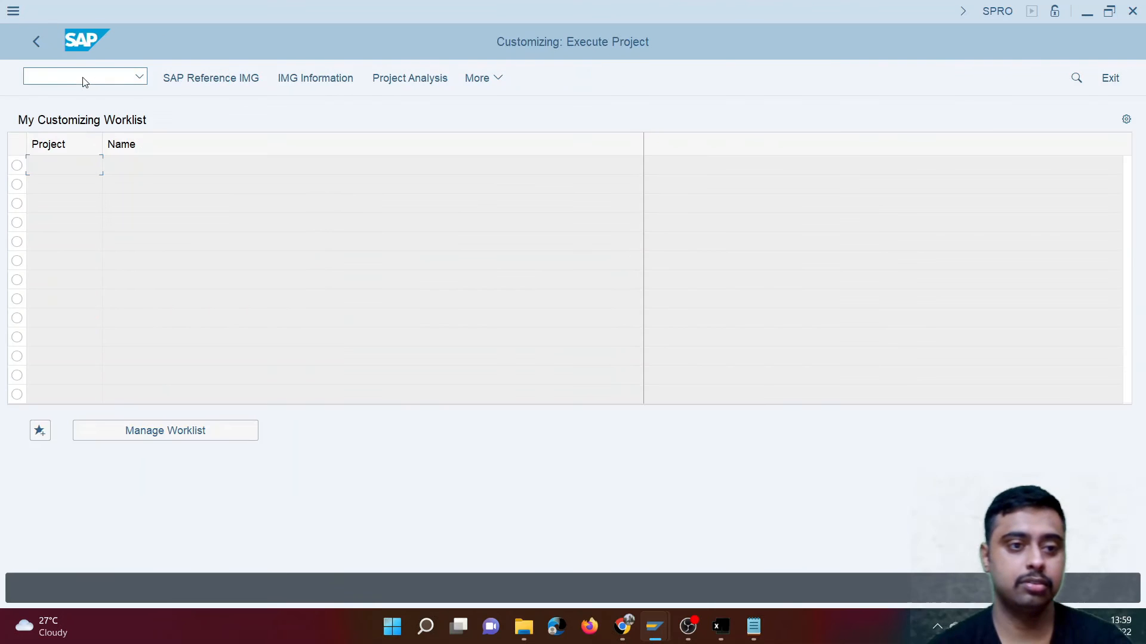
{"action": "left_click", "coordinate": [212, 77]}
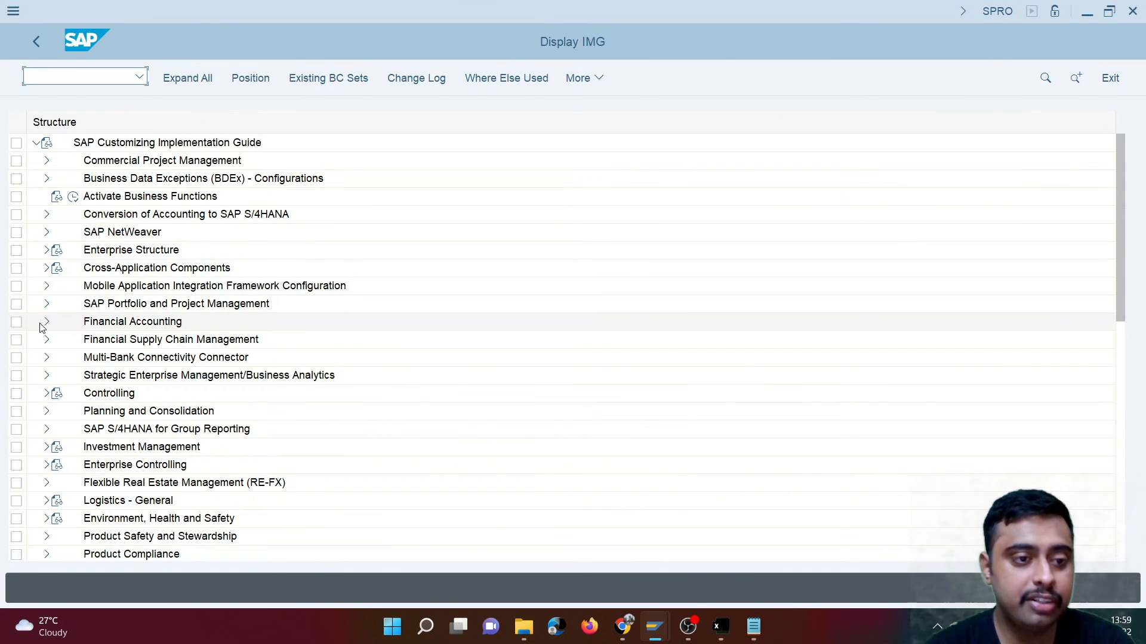
- Expand the IMG through Financial Accounting, Bank Accounting, Business Transactions and Payment Transactions down to the Electronic Bank Statement activities
{"action": "left_click", "coordinate": [46, 321]}
{"action": "scroll", "coordinate": [394, 320], "scroll_direction": "down", "scroll_amount": 3}
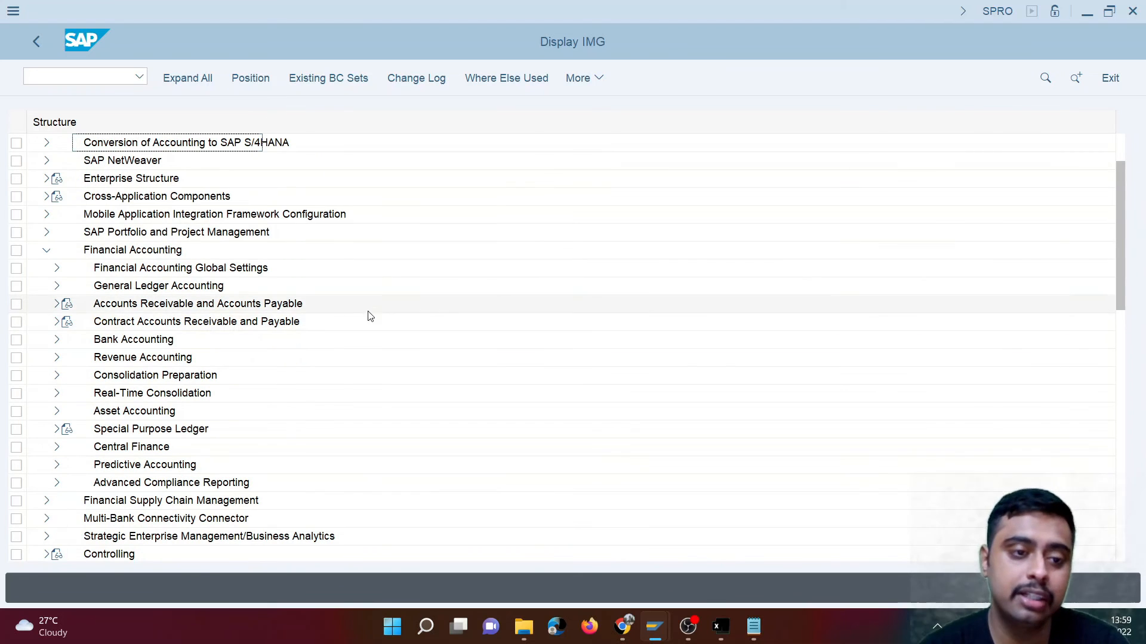
{"action": "left_click", "coordinate": [148, 343]}
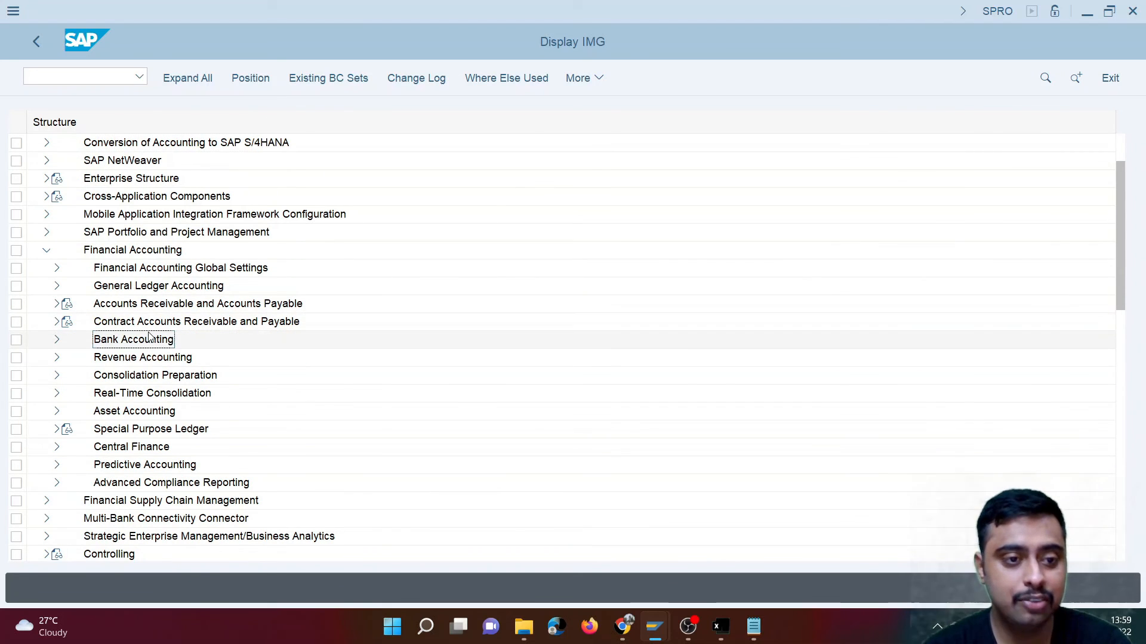
{"action": "left_click", "coordinate": [149, 329]}
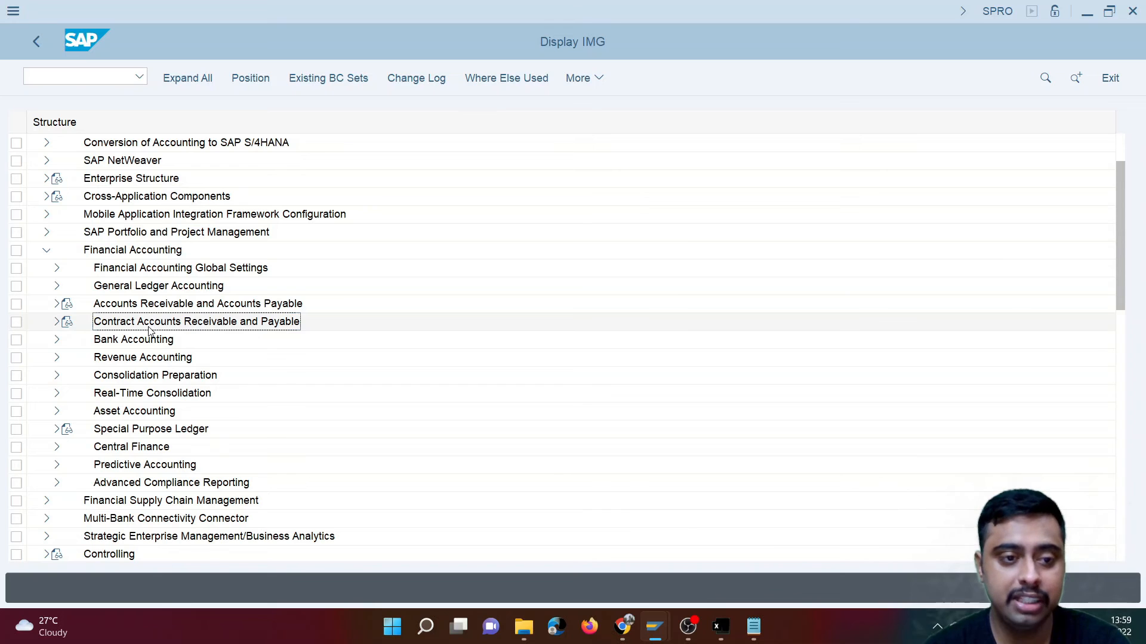
{"action": "left_click", "coordinate": [151, 341]}
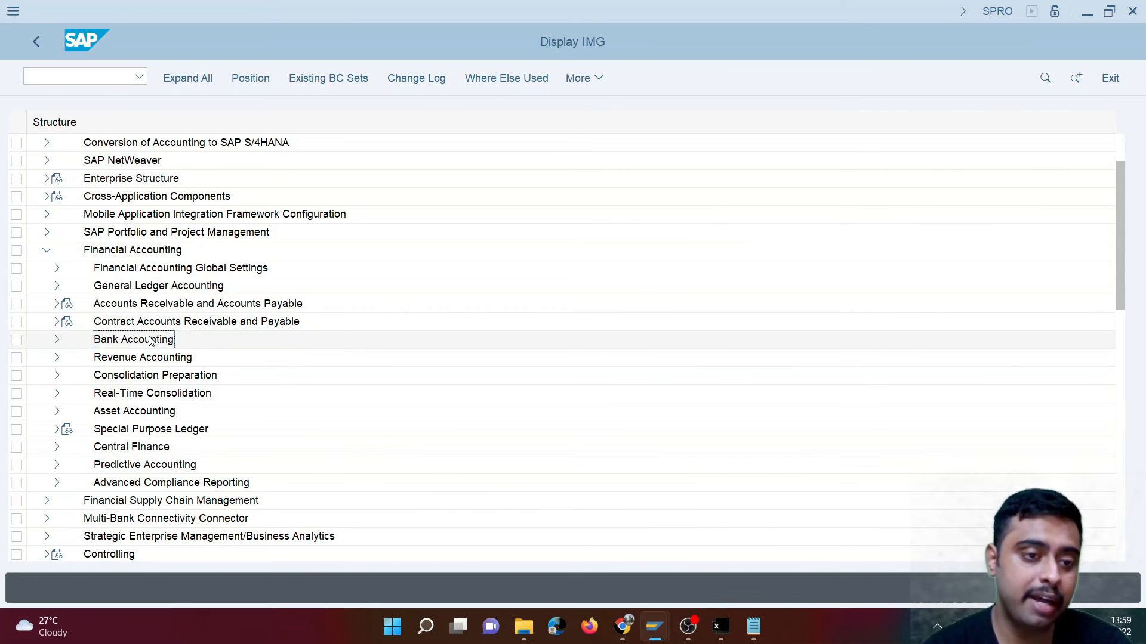
{"action": "left_click", "coordinate": [57, 339]}
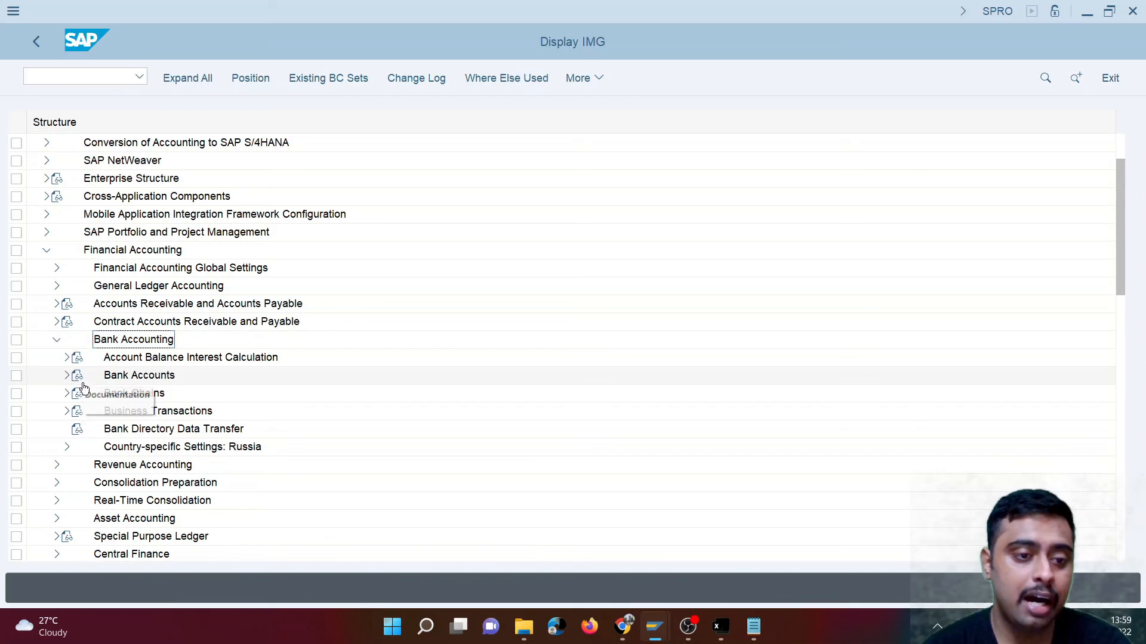
{"action": "left_click", "coordinate": [66, 411]}
{"action": "scroll", "coordinate": [82, 415], "scroll_direction": "down", "scroll_amount": 1}
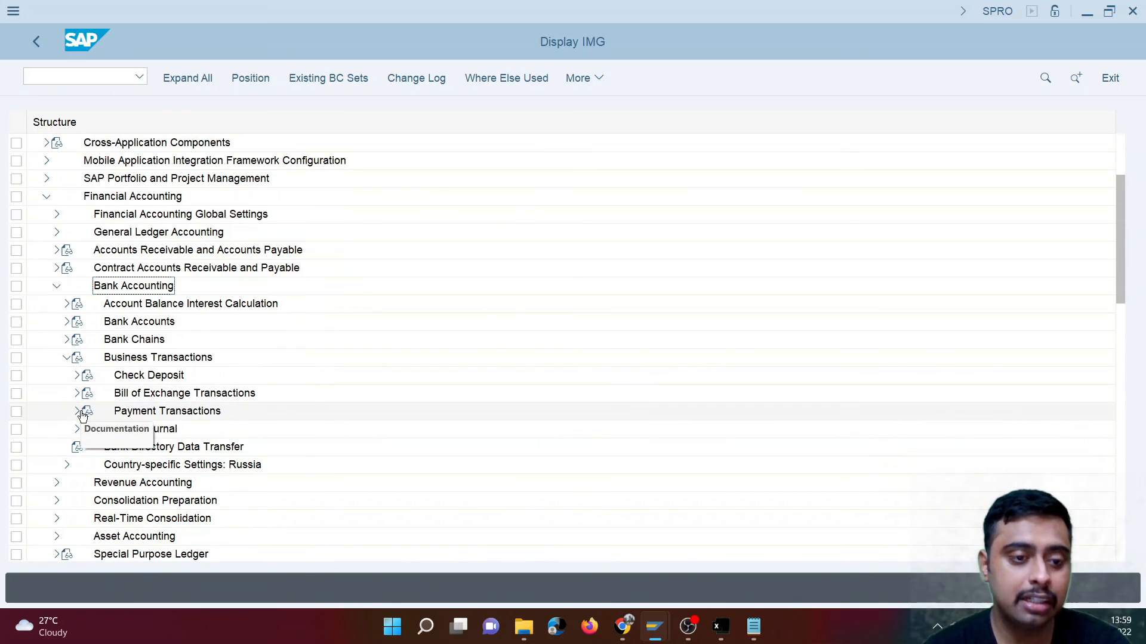
{"action": "left_click", "coordinate": [78, 412]}
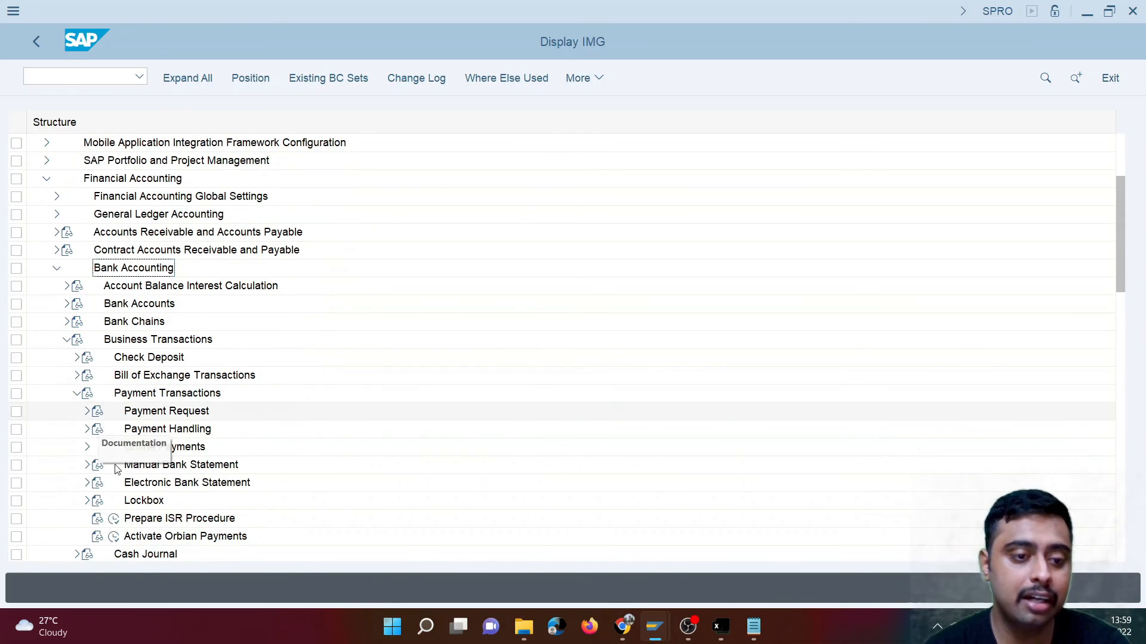
{"action": "left_click", "coordinate": [88, 483]}
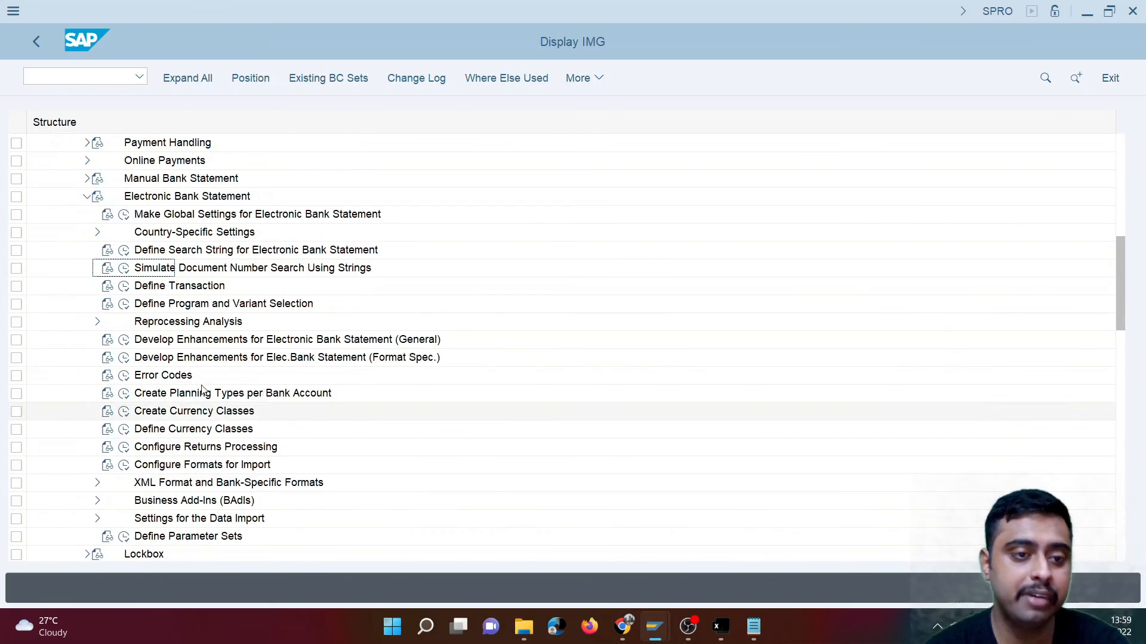
- Open the global settings for electronic bank statement with chart of accounts CANA and display the assignment of bank accounts to transaction types
{"action": "left_click", "coordinate": [124, 216]}
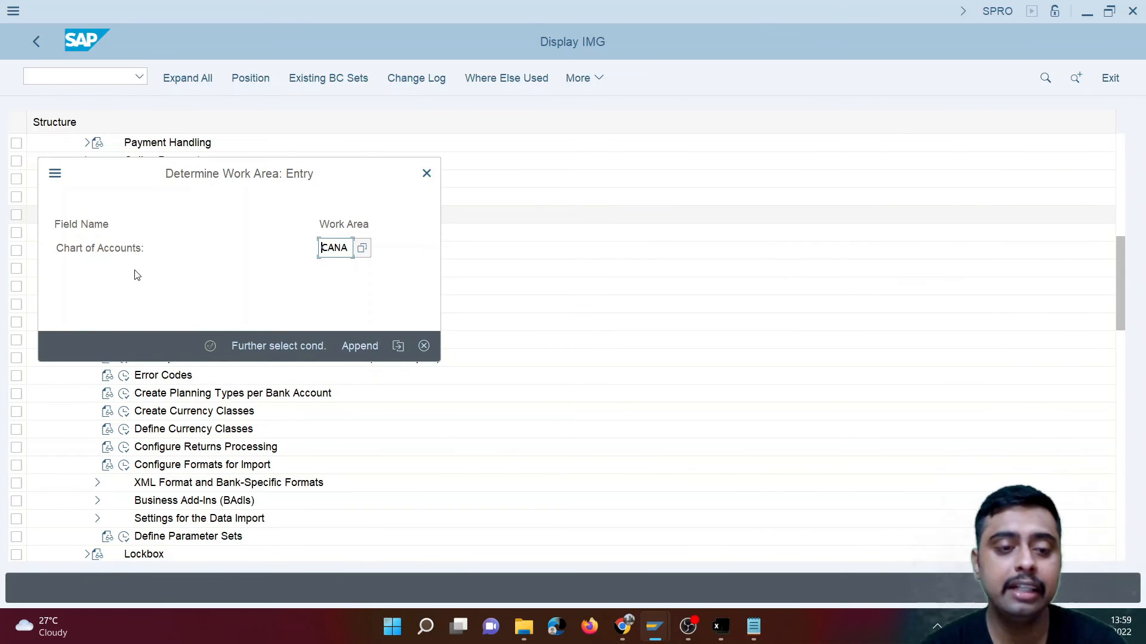
{"action": "left_click", "coordinate": [209, 349]}
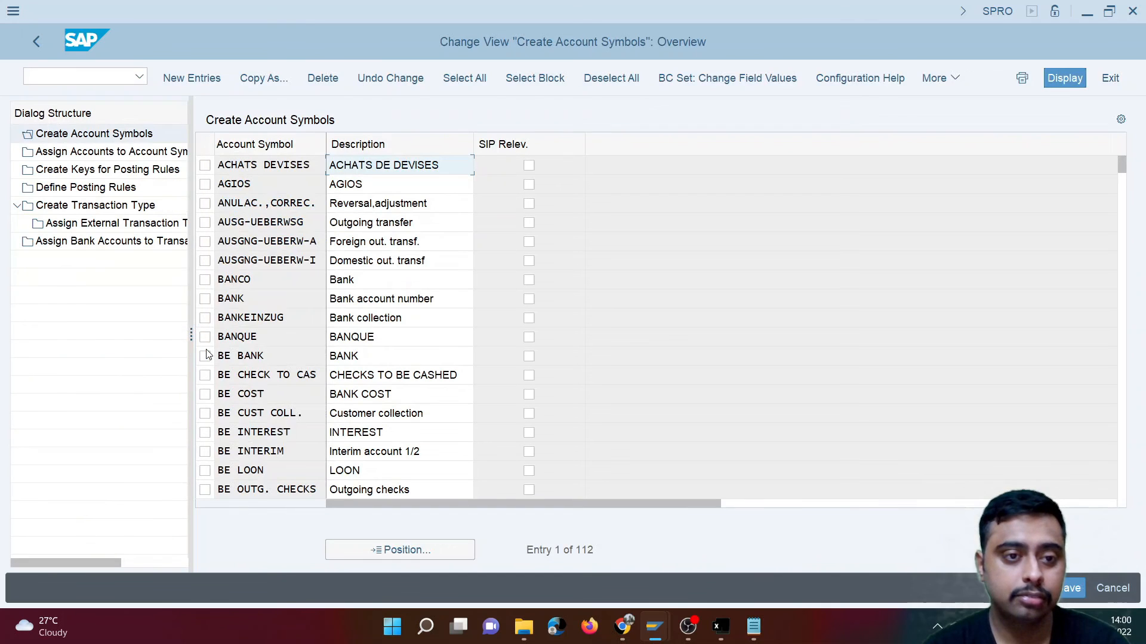
{"action": "double_click", "coordinate": [87, 244]}
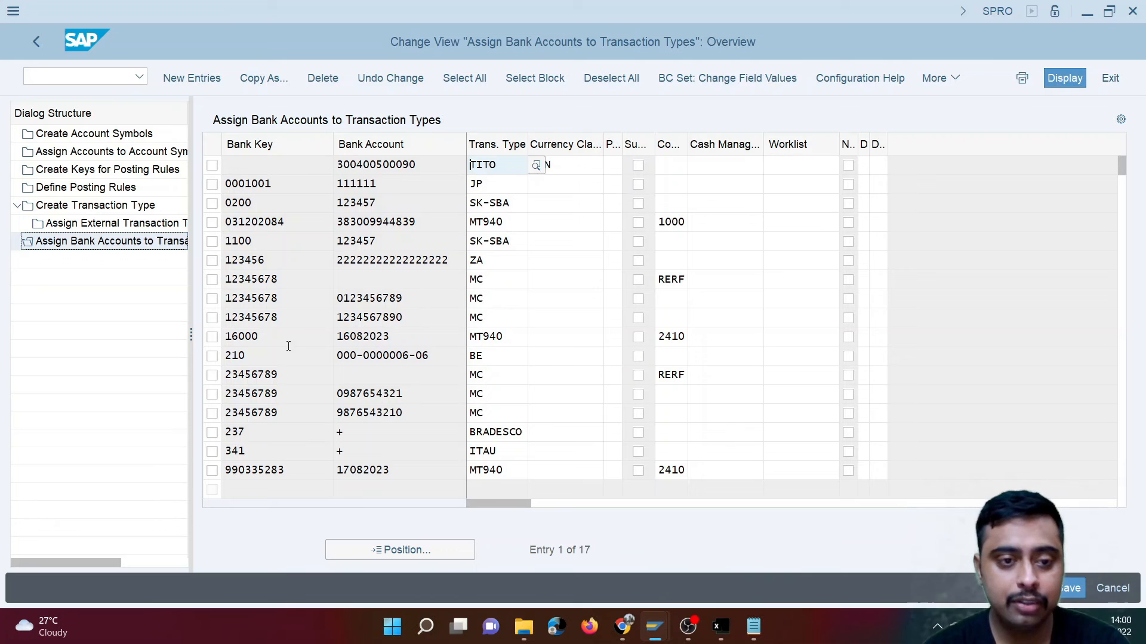
- Select the assignment with bank key 16000 and examine its bank key and bank account
{"action": "left_click", "coordinate": [213, 337]}
{"action": "double_click", "coordinate": [269, 346]}
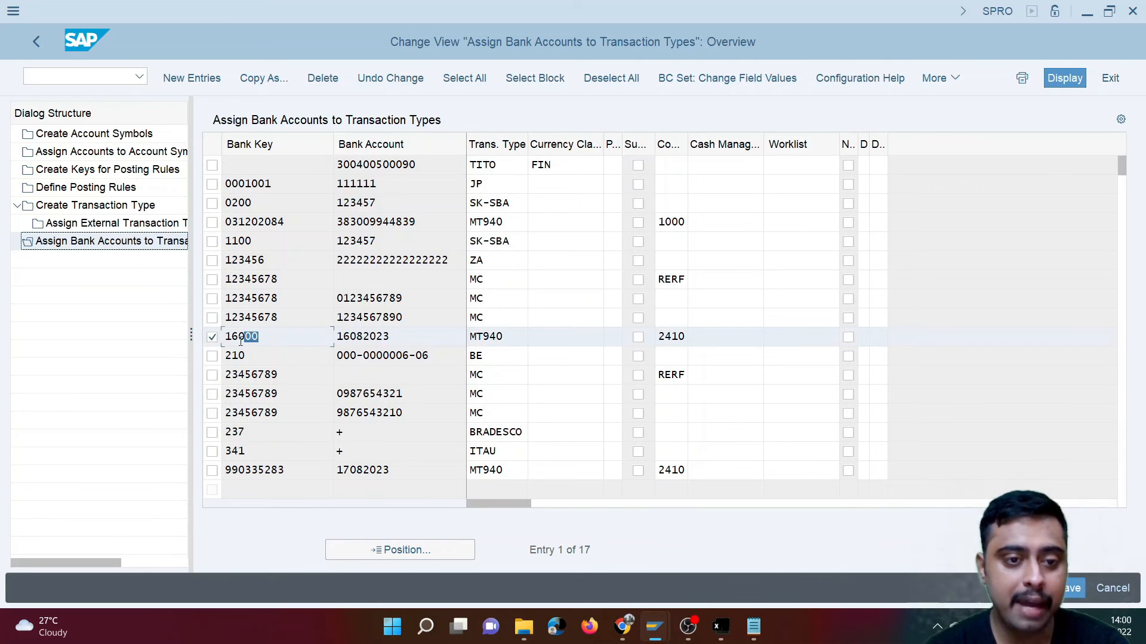
{"action": "double_click", "coordinate": [406, 342]}
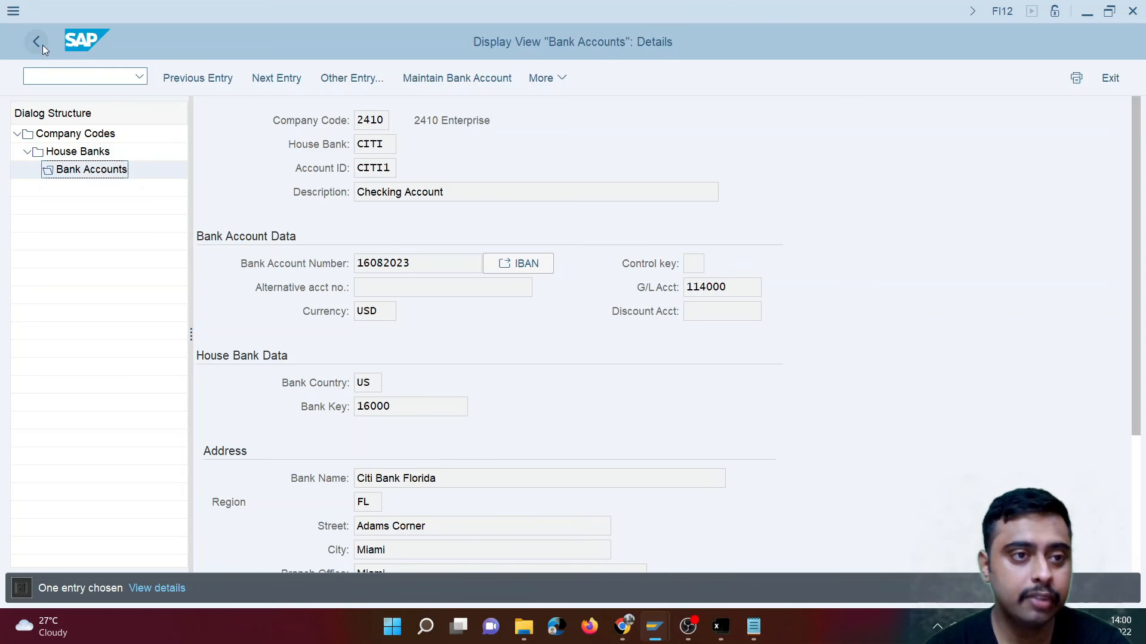
- Switch to the FI12 session, display the house banks of company code 2410 and compare CITI's bank key with the selected assignment
{"action": "left_click", "coordinate": [39, 52]}
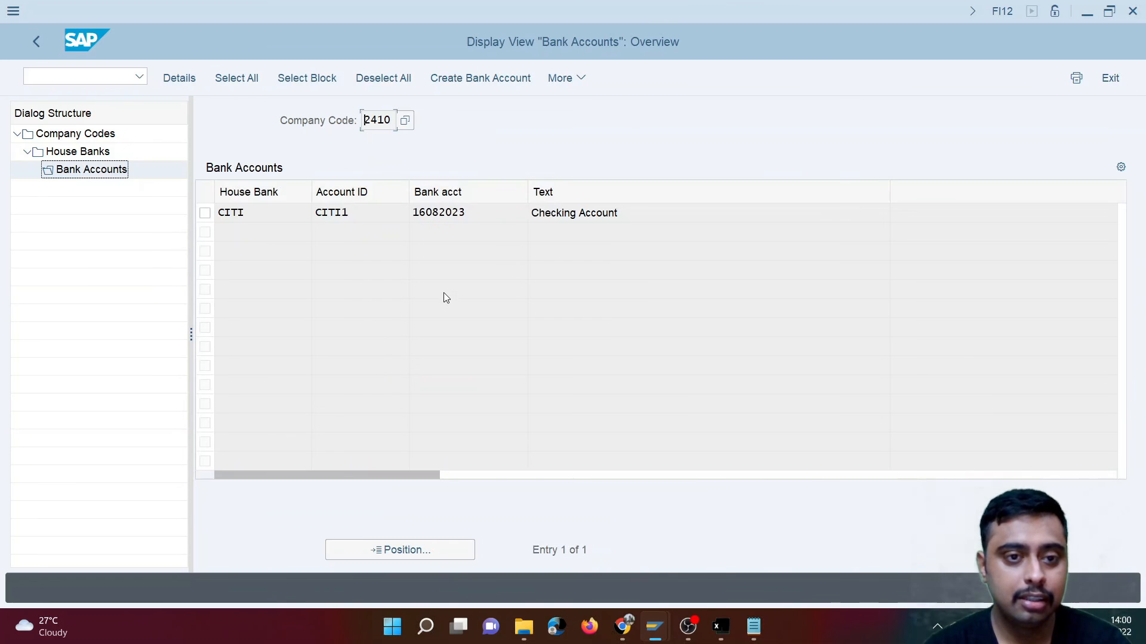
{"action": "left_click_drag", "start_coordinate": [492, 221], "coordinate": [401, 219]}
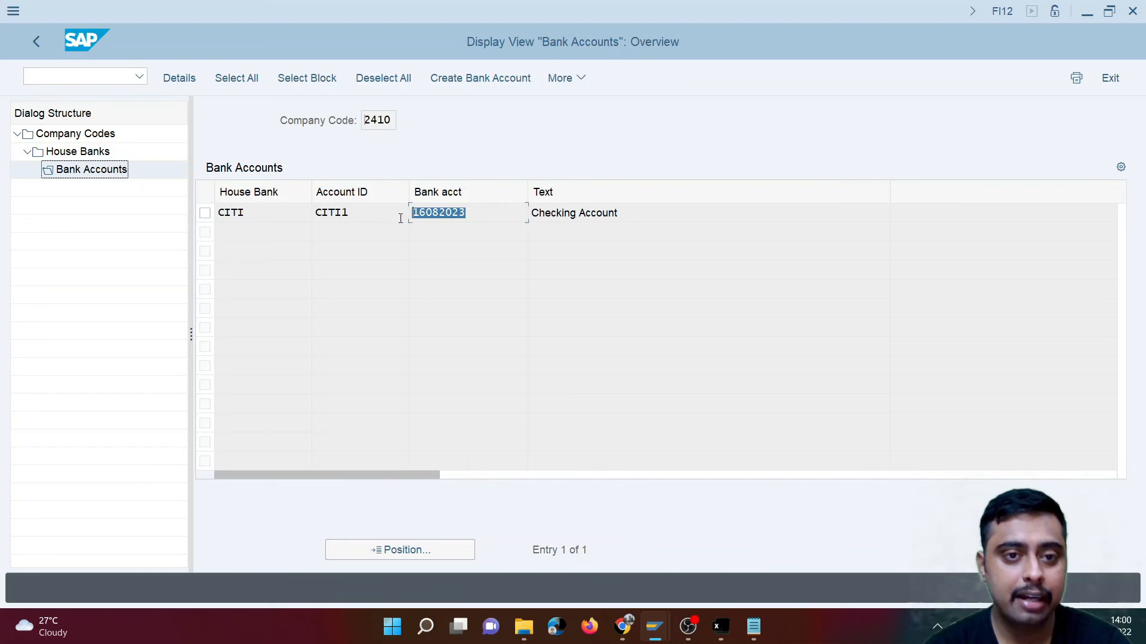
{"action": "double_click", "coordinate": [95, 152]}
{"action": "key", "text": "alt+Tab"}
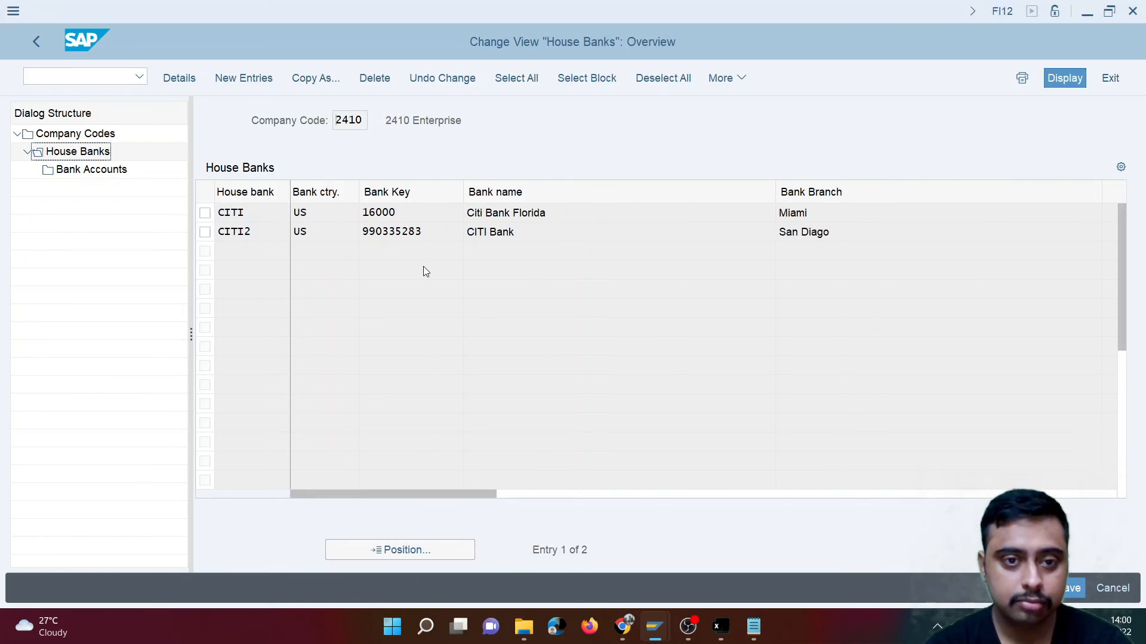
{"action": "key", "text": "alt+Tab"}
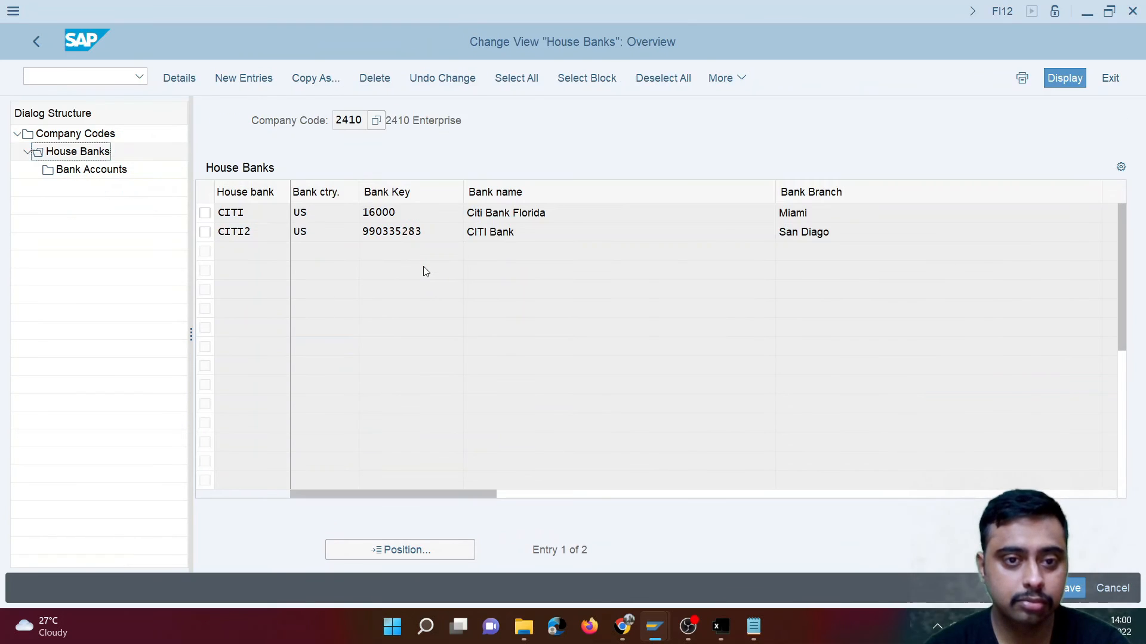
{"action": "left_click_drag", "start_coordinate": [412, 212], "coordinate": [359, 213]}
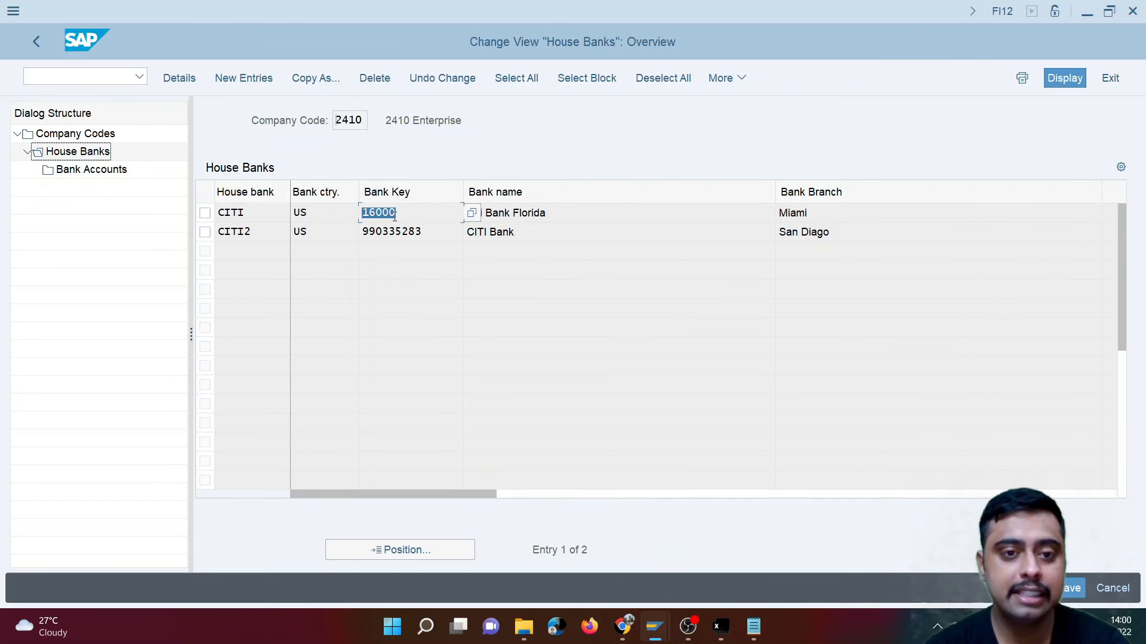
{"action": "key", "text": "alt+Tab"}
{"action": "left_click_drag", "start_coordinate": [265, 336], "coordinate": [215, 337]}
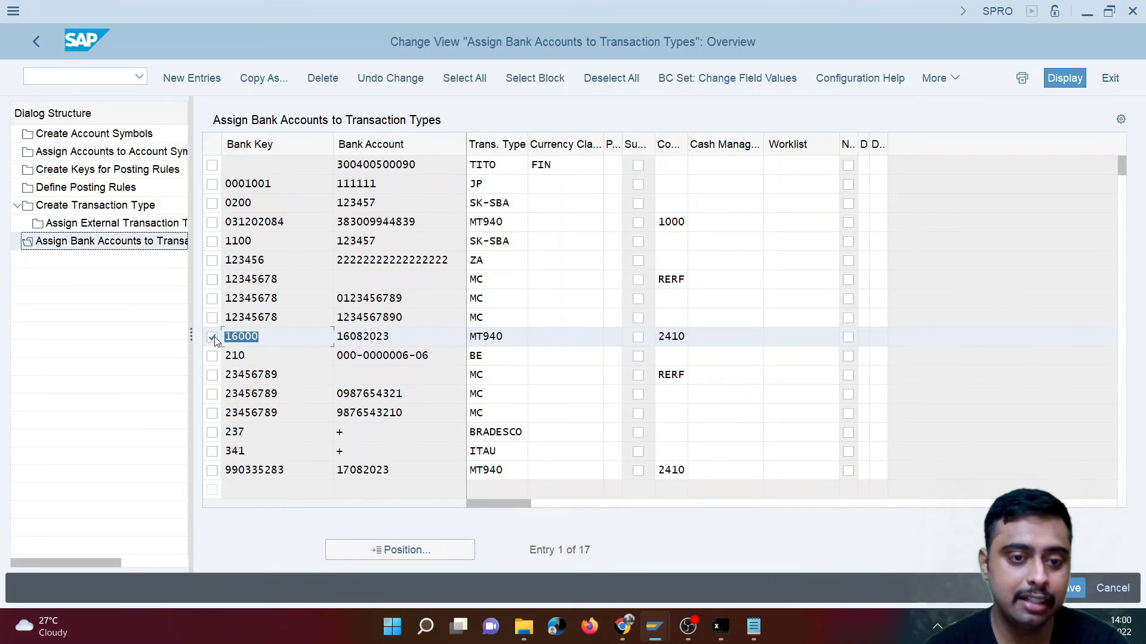
- Display house bank CITI's bank account in FI12 and compare it with the assignment's bank account, transaction type and company code
{"action": "key", "text": "alt+Tab"}
{"action": "left_click", "coordinate": [205, 213]}
{"action": "double_click", "coordinate": [118, 169]}
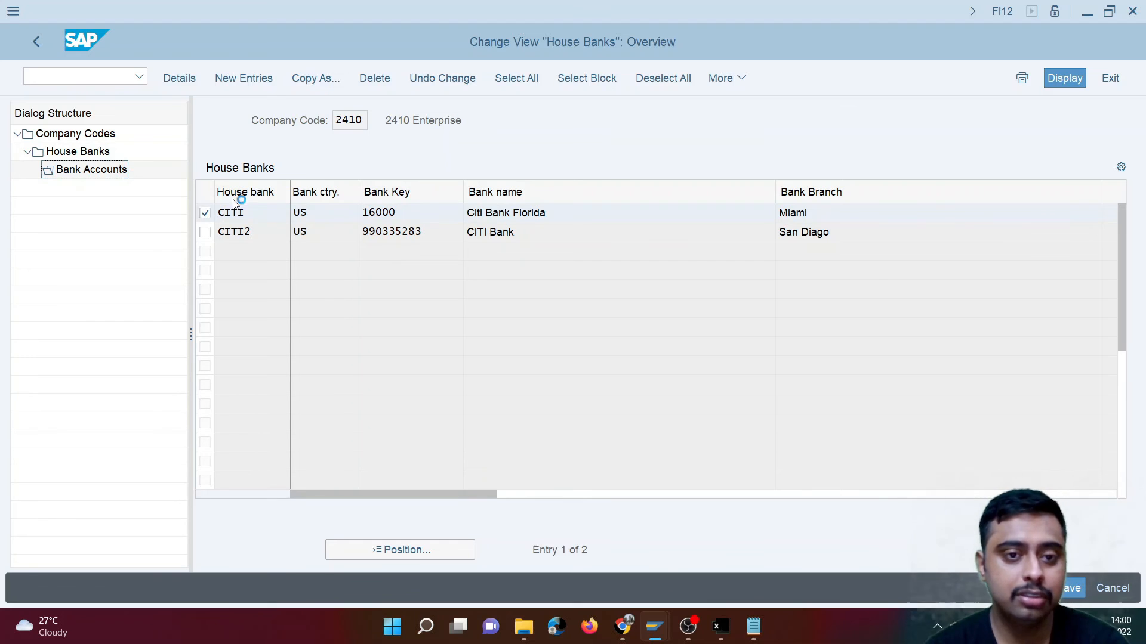
{"action": "left_click_drag", "start_coordinate": [406, 263], "coordinate": [309, 262]}
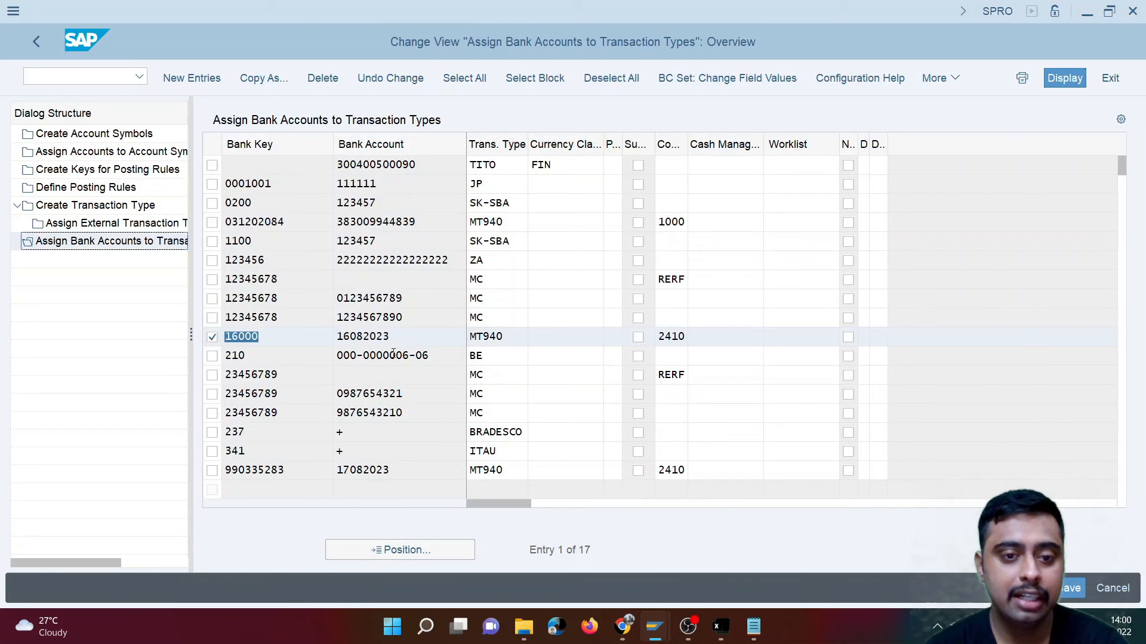
{"action": "left_click_drag", "start_coordinate": [398, 337], "coordinate": [308, 324]}
{"action": "left_click_drag", "start_coordinate": [507, 338], "coordinate": [450, 331]}
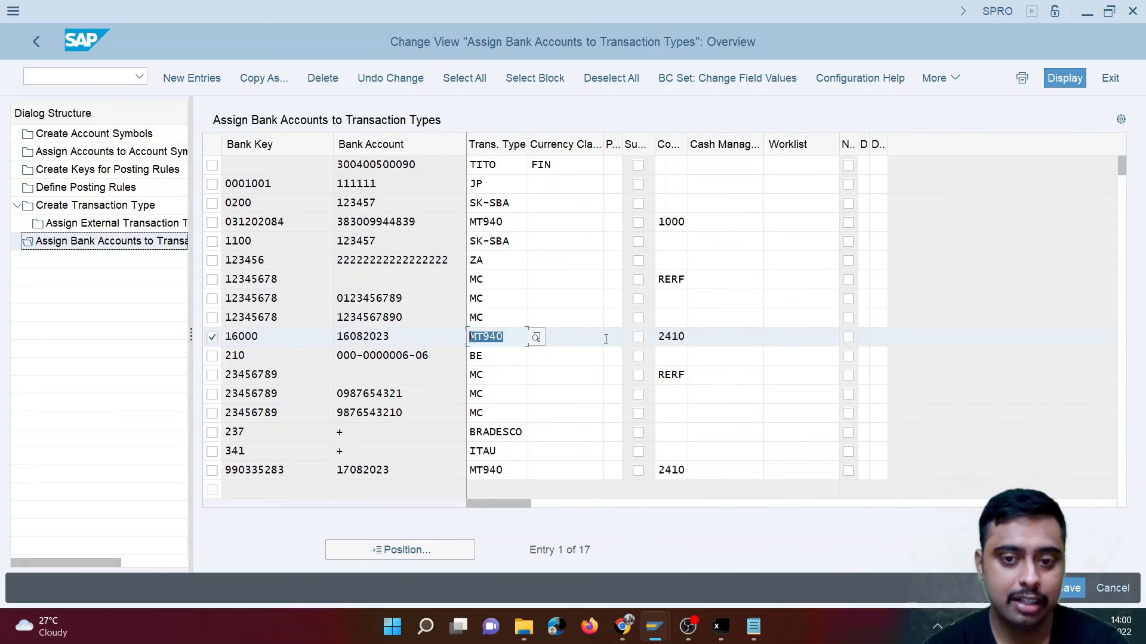
{"action": "left_click", "coordinate": [679, 340]}
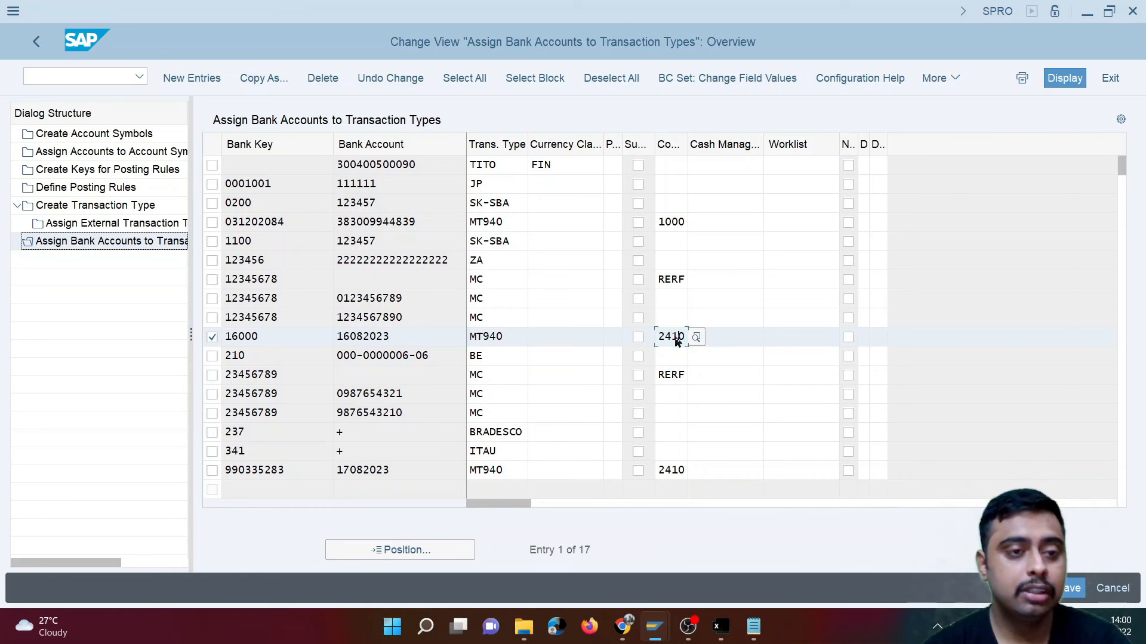
- Display the assignment of accounts to account symbols and compare the ZMAINBANK G/L account mask with the G/L account of house bank CITI
{"action": "double_click", "coordinate": [123, 156]}
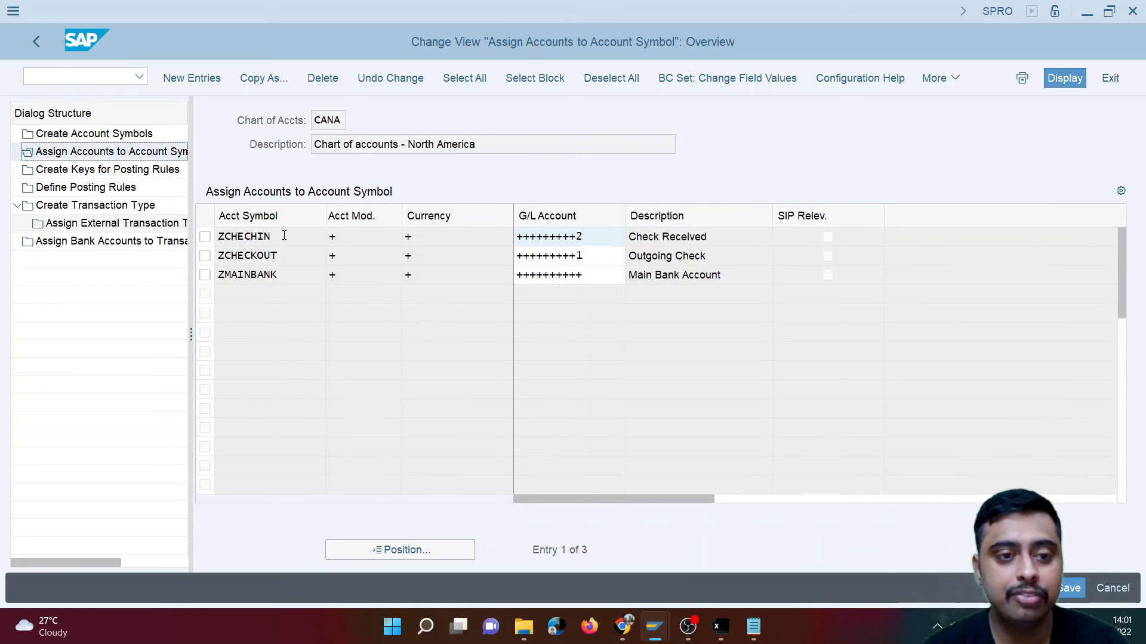
{"action": "left_click", "coordinate": [266, 237]}
{"action": "left_click_drag", "start_coordinate": [288, 255], "coordinate": [250, 275]}
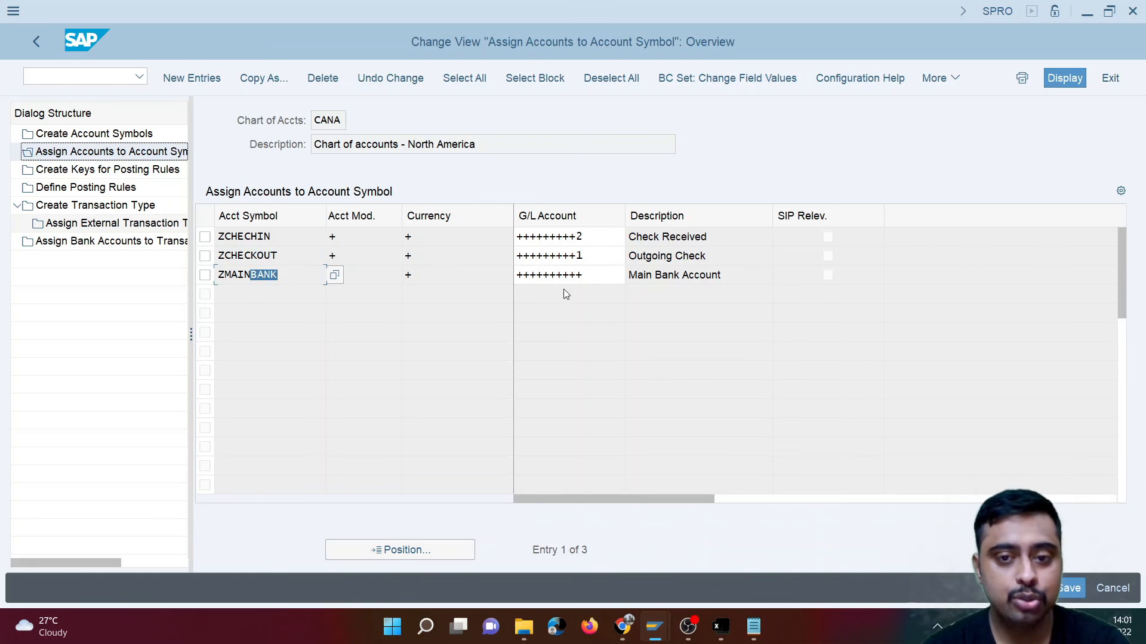
{"action": "left_click_drag", "start_coordinate": [593, 278], "coordinate": [494, 278]}
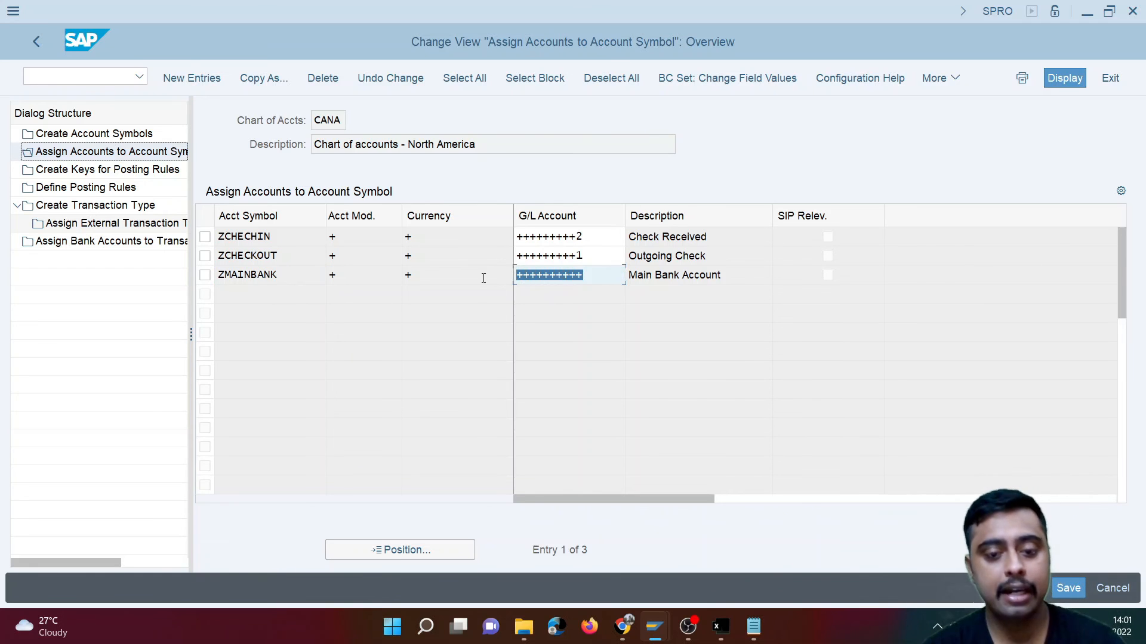
{"action": "key", "text": "alt+Tab"}
{"action": "left_click_drag", "start_coordinate": [735, 288], "coordinate": [645, 291]}
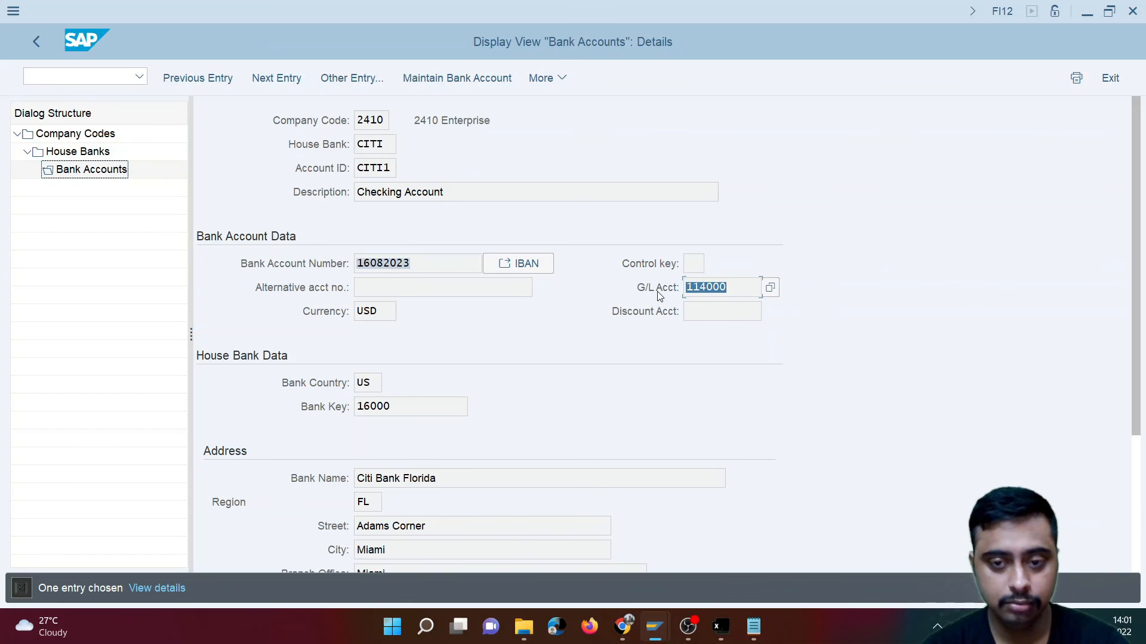
{"action": "key", "text": "alt+Tab"}
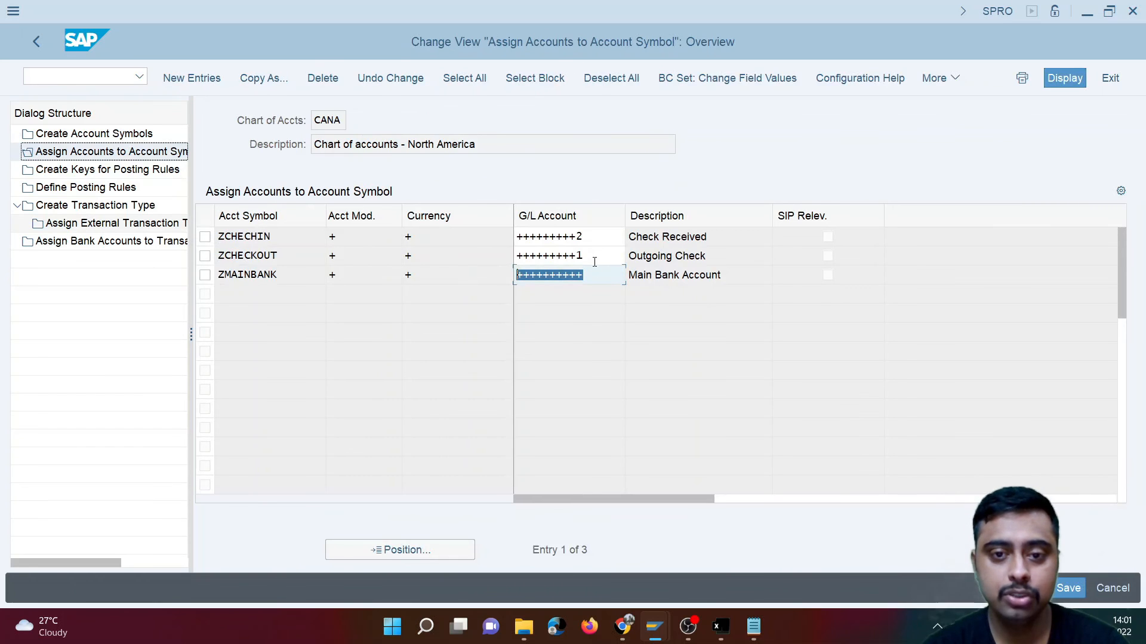
- Examine the final digits of the G/L account masks for ZCHECKOUT and ZCHECHIN
{"action": "left_click_drag", "start_coordinate": [592, 257], "coordinate": [579, 256]}
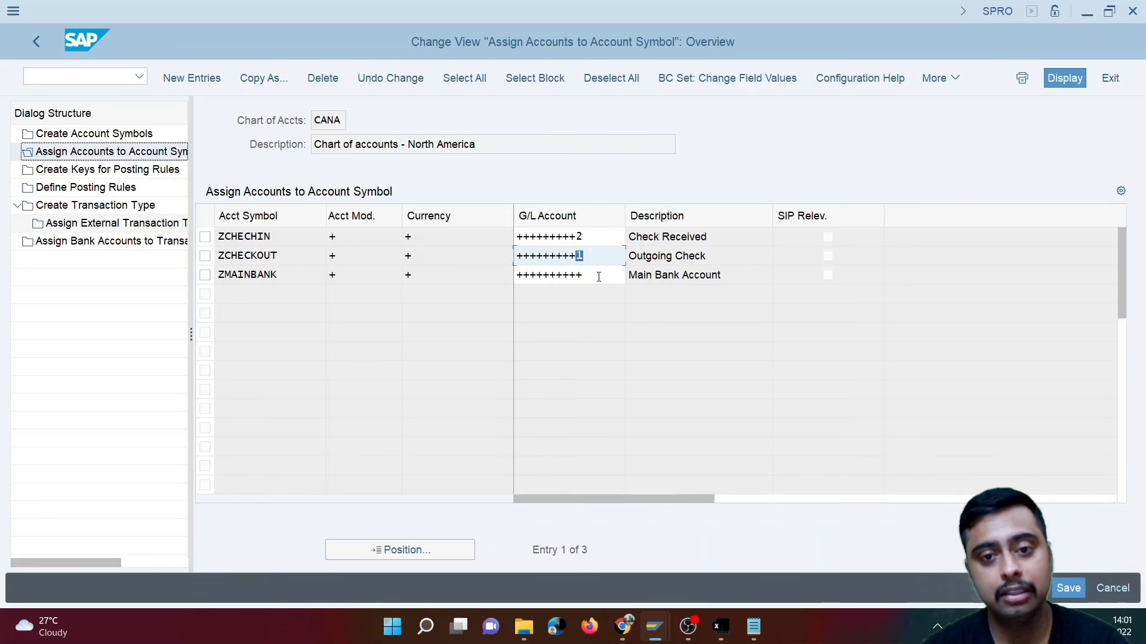
{"action": "left_click", "coordinate": [583, 237]}
{"action": "left_click_drag", "start_coordinate": [582, 237], "coordinate": [578, 237]}
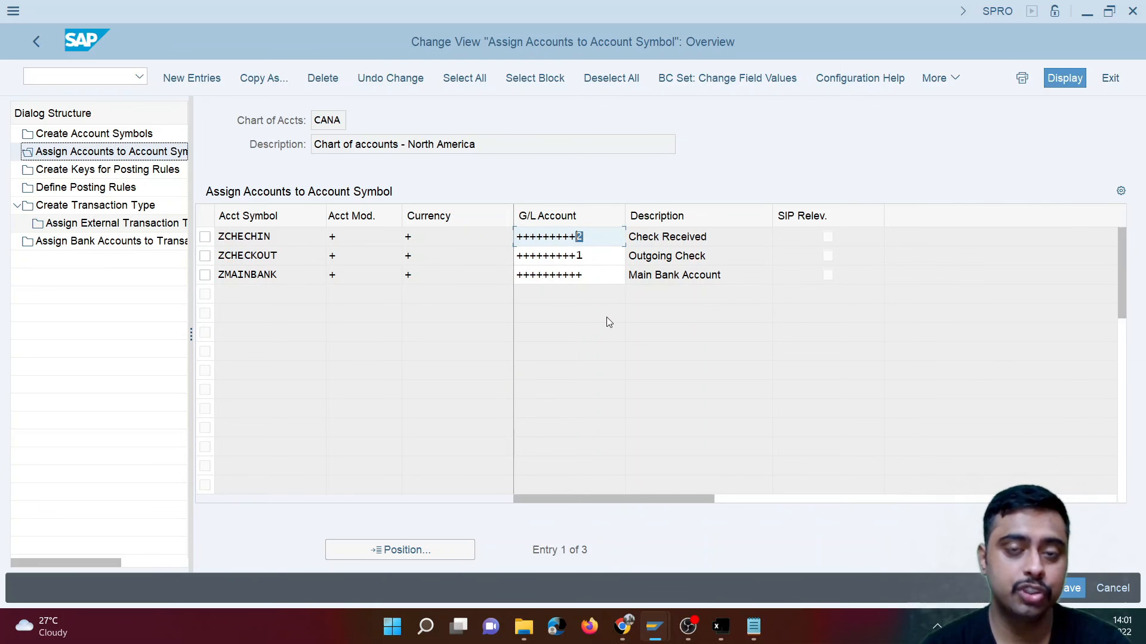
- Compare the full G/L account masks of ZMAINBANK, ZCHECKOUT and ZCHECHIN one by one with the G/L account assigned in FI12
{"action": "left_click_drag", "start_coordinate": [583, 275], "coordinate": [510, 275]}
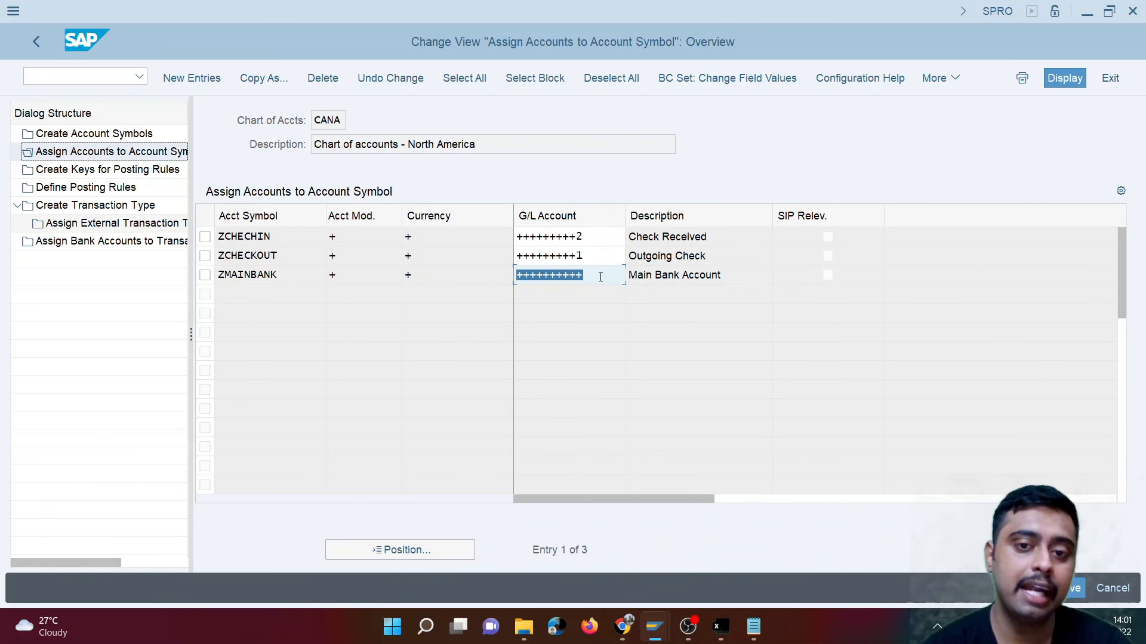
{"action": "key", "text": "alt+Tab"}
{"action": "left_click_drag", "start_coordinate": [733, 289], "coordinate": [670, 285]}
{"action": "key", "text": "alt+Tab"}
{"action": "left_click_drag", "start_coordinate": [585, 255], "coordinate": [517, 257]}
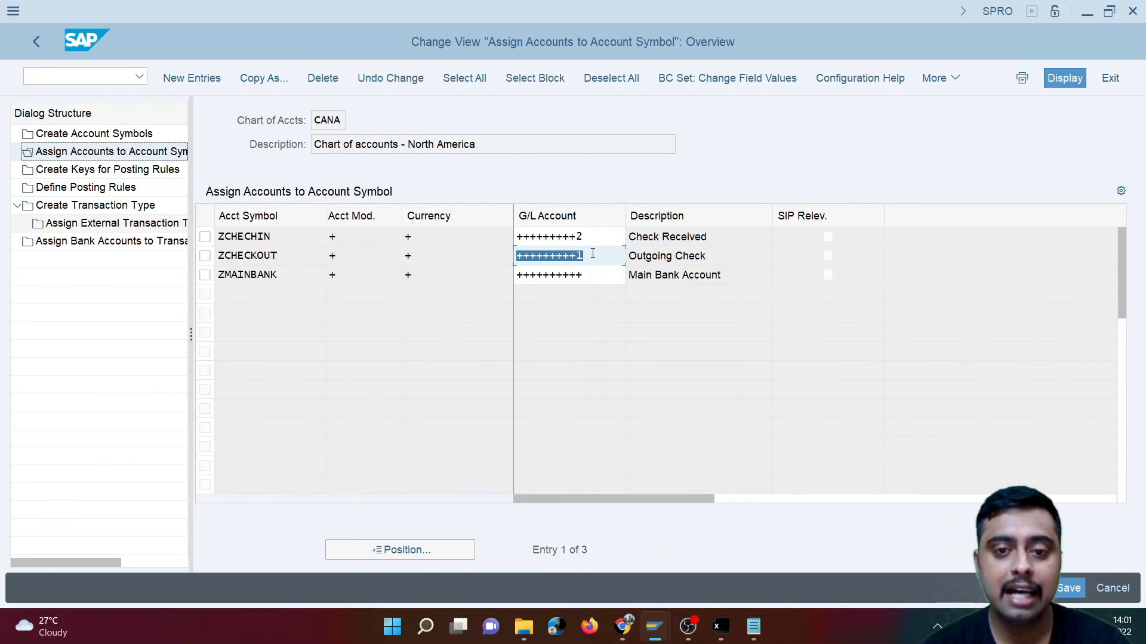
{"action": "key", "text": "alt+Tab"}
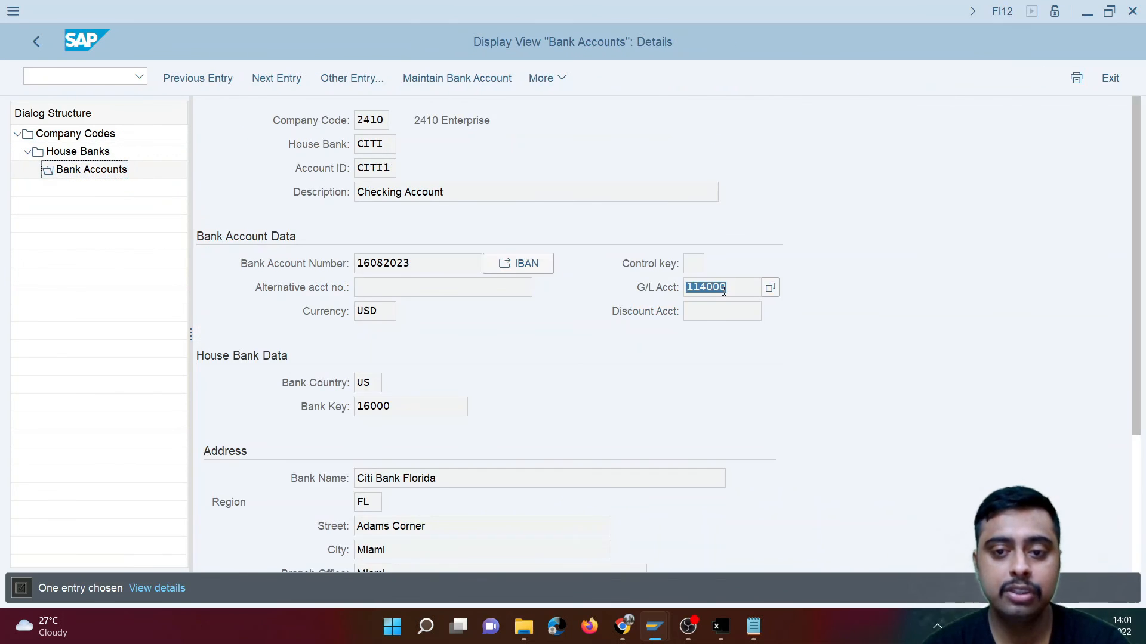
{"action": "key", "text": "alt+Tab"}
{"action": "left_click_drag", "start_coordinate": [587, 237], "coordinate": [497, 243]}
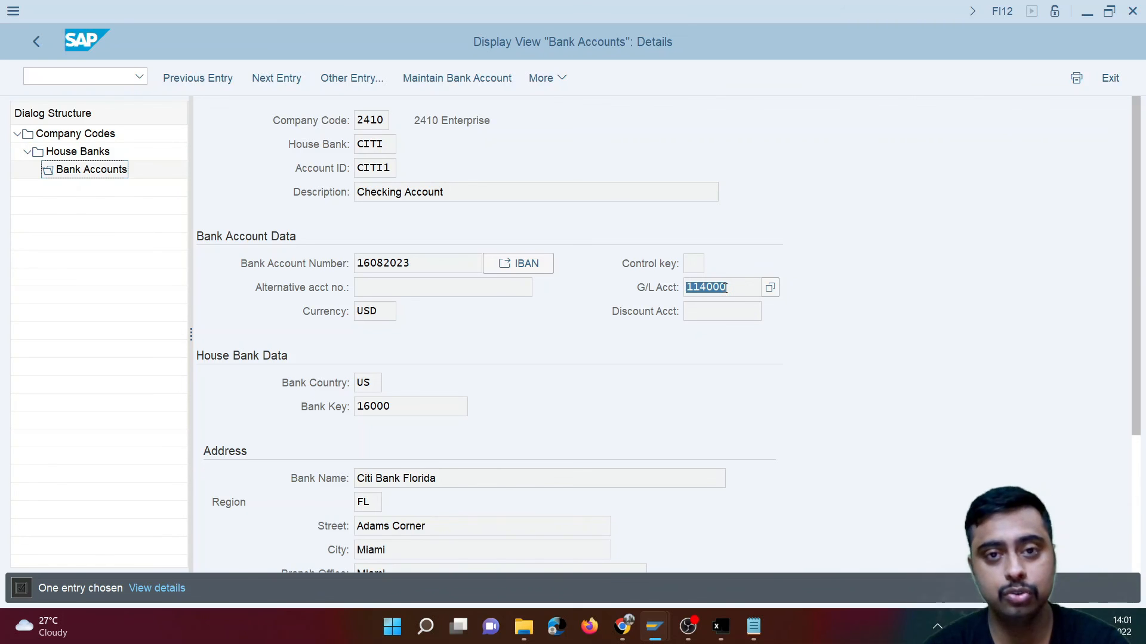
{"action": "key", "text": "alt+Tab"}
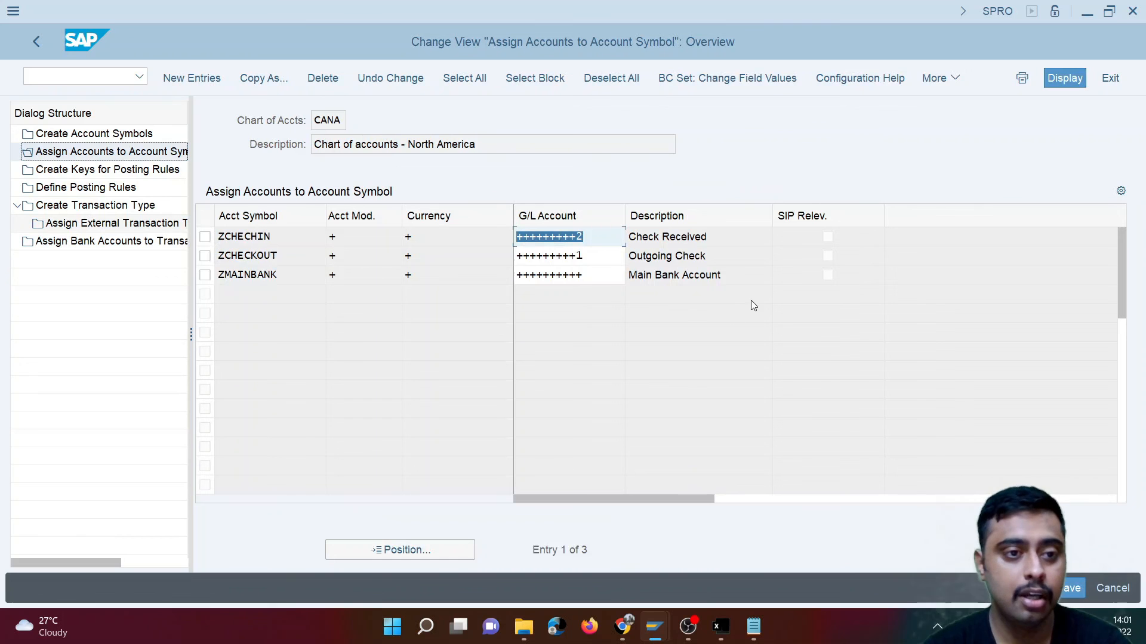
- Select transaction type MT940 and display its assignment of external transaction types to posting rules, focusing on NTRF
{"action": "left_click", "coordinate": [51, 210]}
{"action": "double_click", "coordinate": [51, 210]}
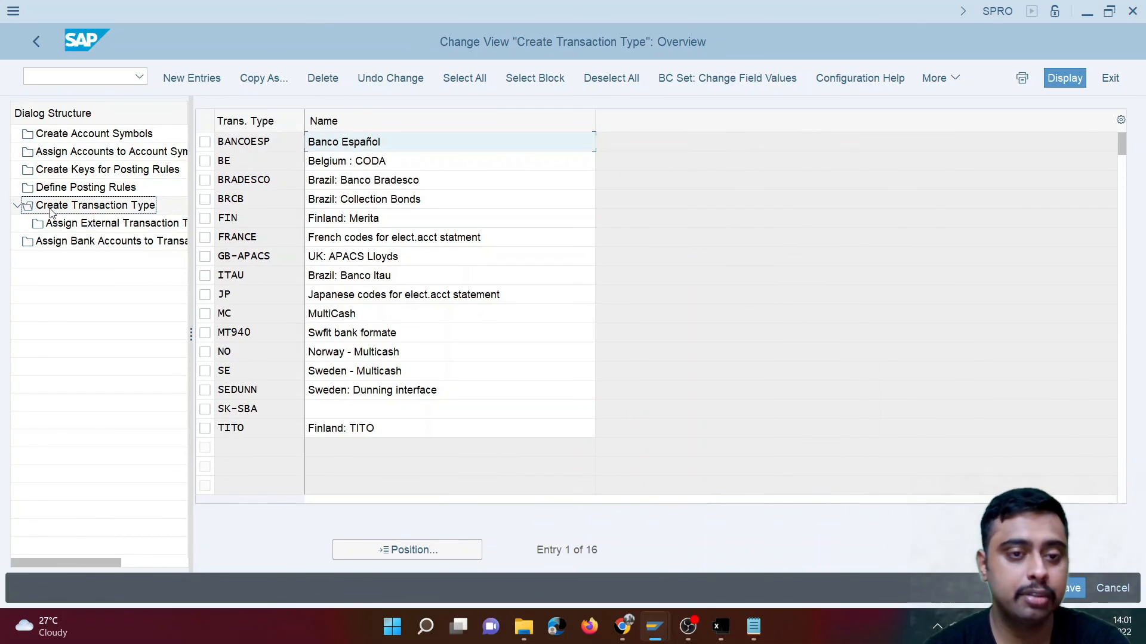
{"action": "left_click", "coordinate": [206, 333]}
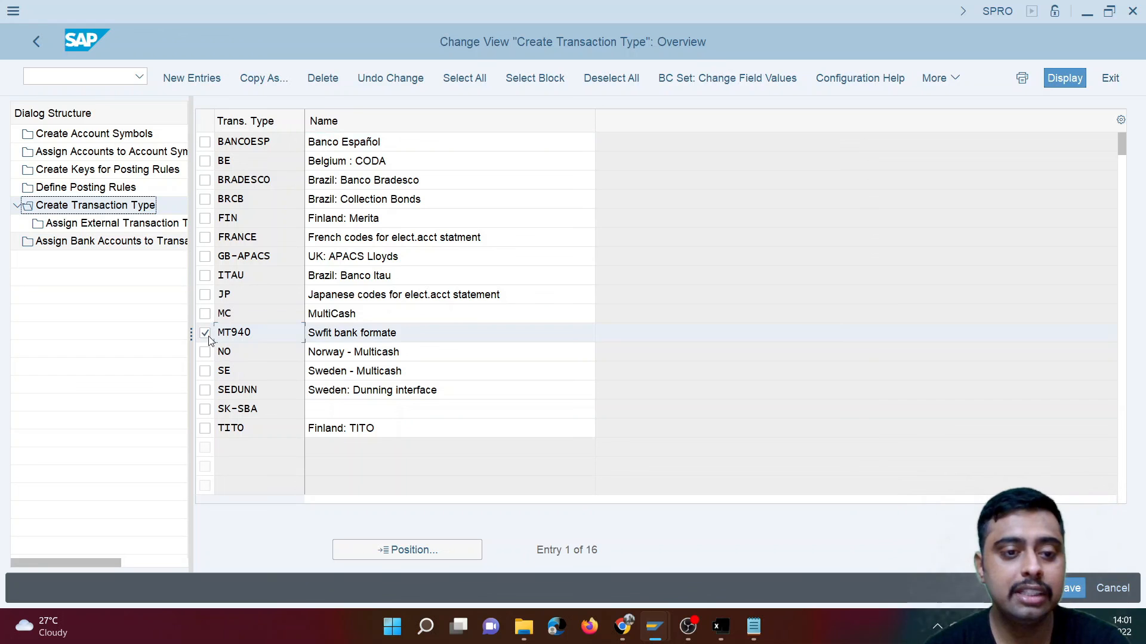
{"action": "double_click", "coordinate": [261, 334]}
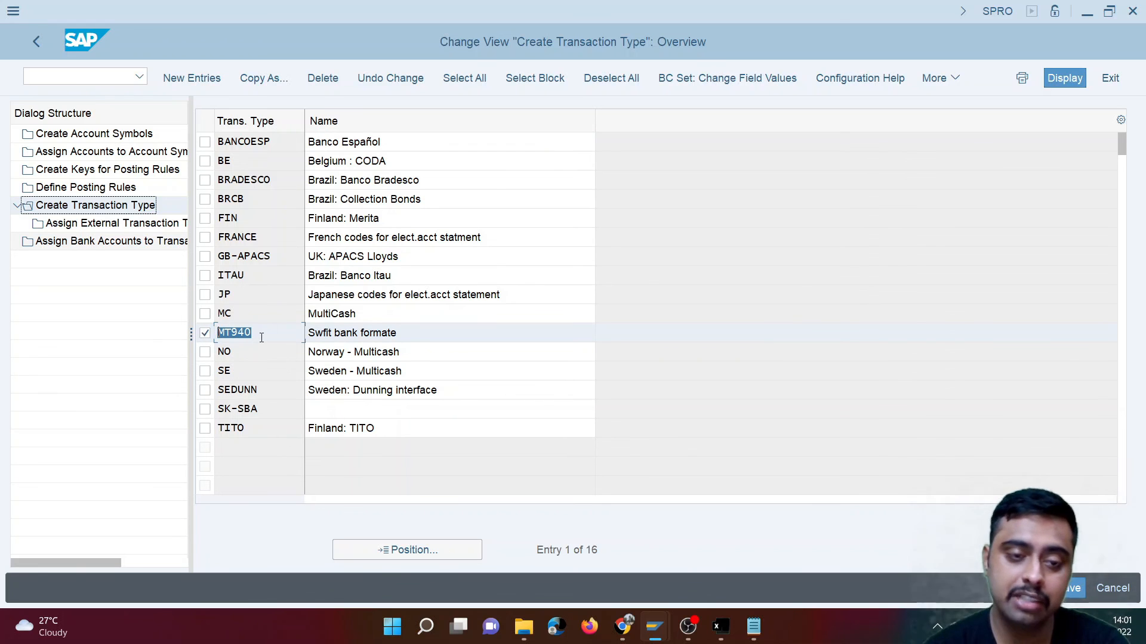
{"action": "double_click", "coordinate": [115, 224]}
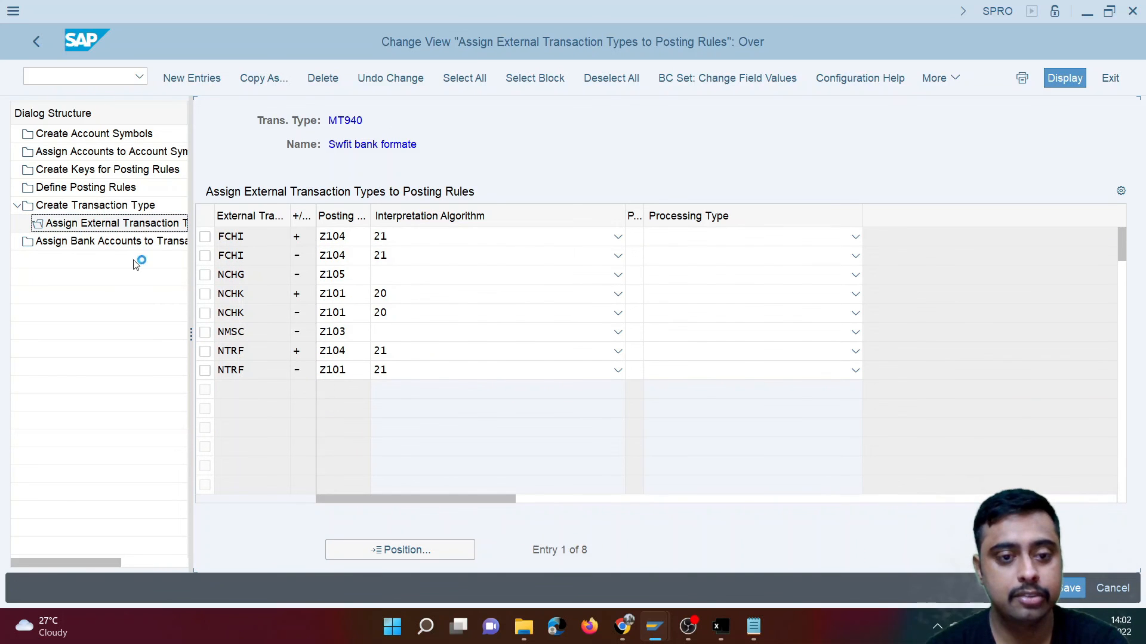
{"action": "double_click", "coordinate": [232, 357]}
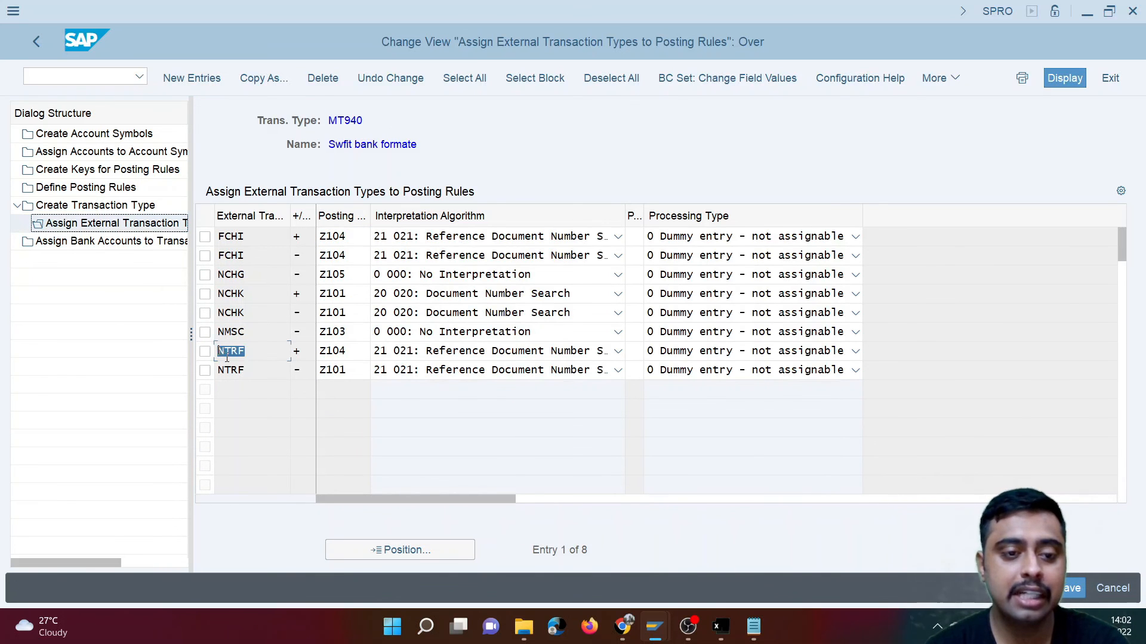
- Open MT940_170822.txt in Notepad and examine the NTRF code in both :61: statement lines
{"action": "left_click", "coordinate": [754, 627]}
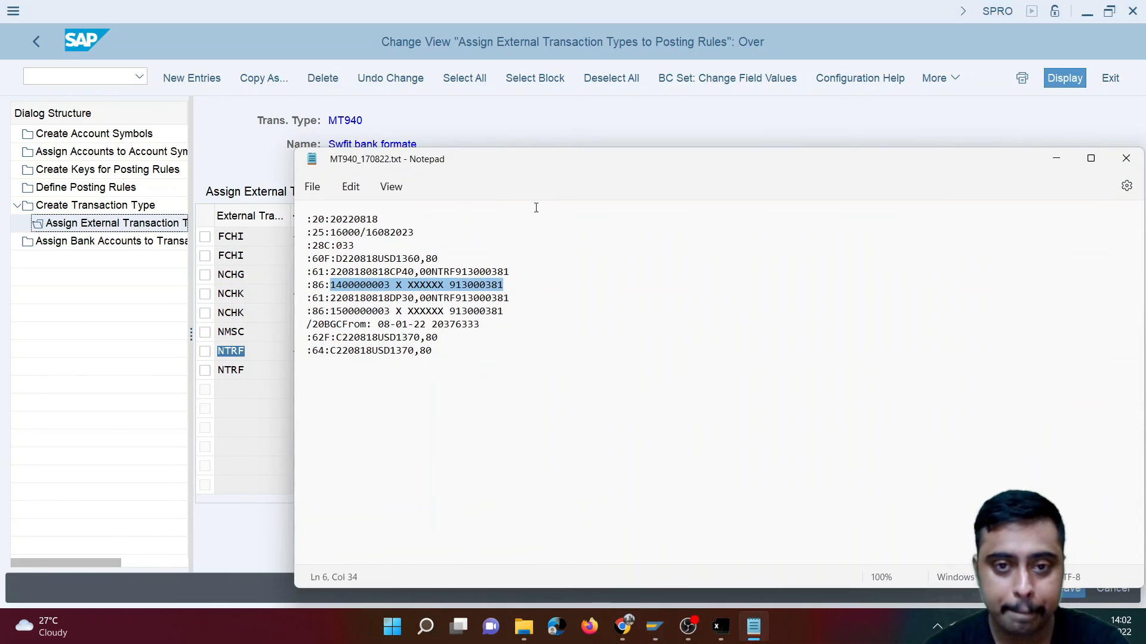
{"action": "left_click_drag", "start_coordinate": [638, 180], "coordinate": [685, 180]}
{"action": "left_click_drag", "start_coordinate": [524, 281], "coordinate": [554, 308]}
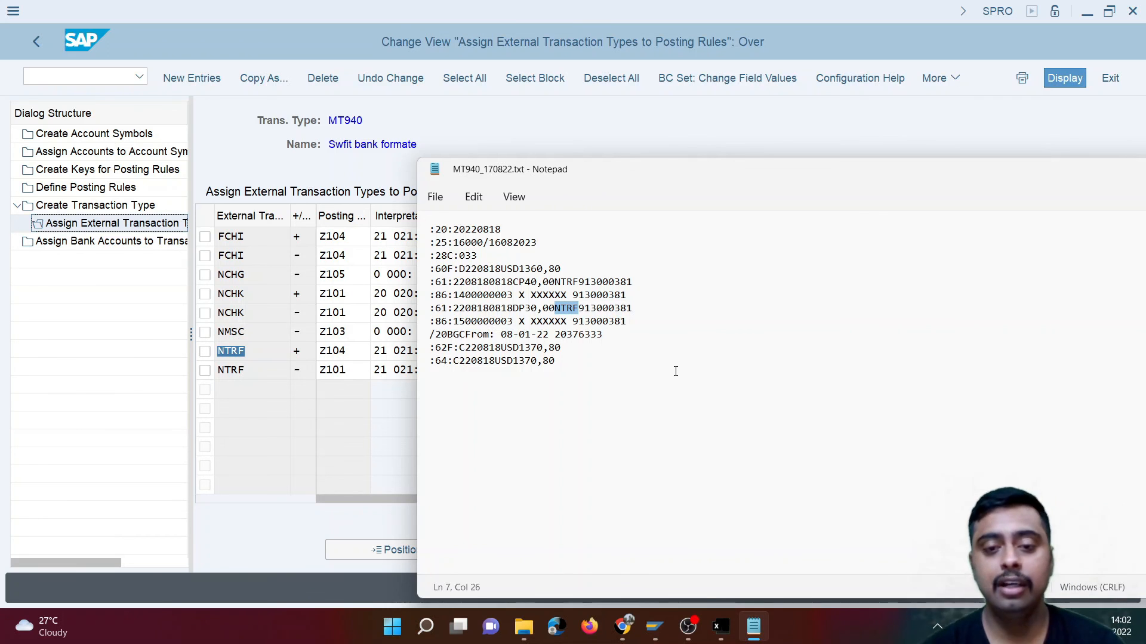
{"action": "left_click_drag", "start_coordinate": [554, 283], "coordinate": [580, 285]}
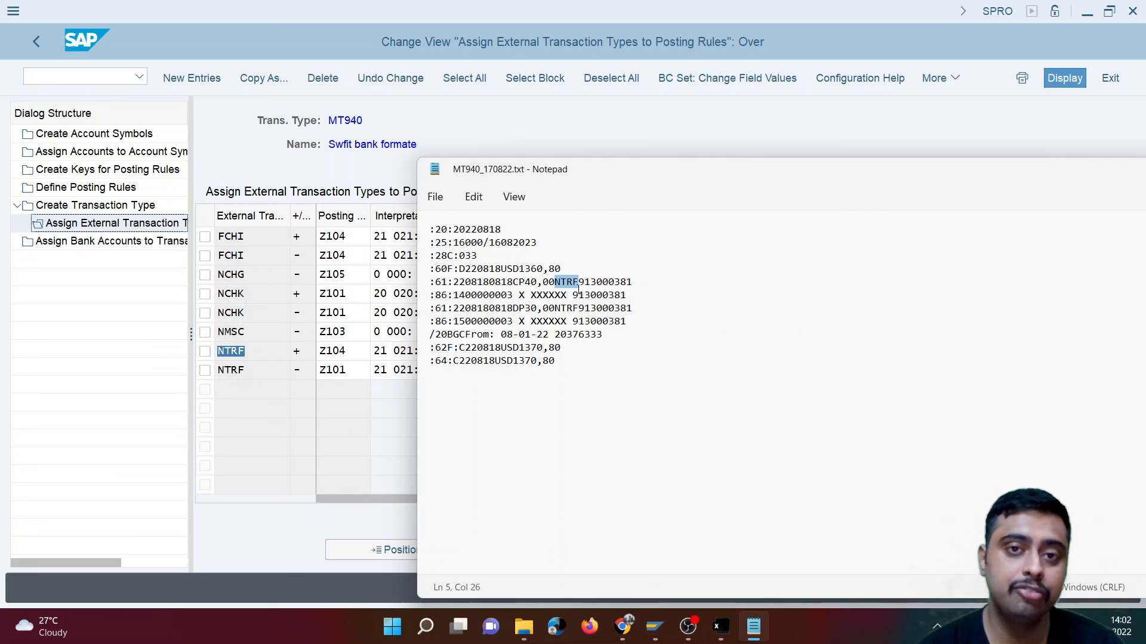
{"action": "left_click_drag", "start_coordinate": [525, 282], "coordinate": [580, 282]}
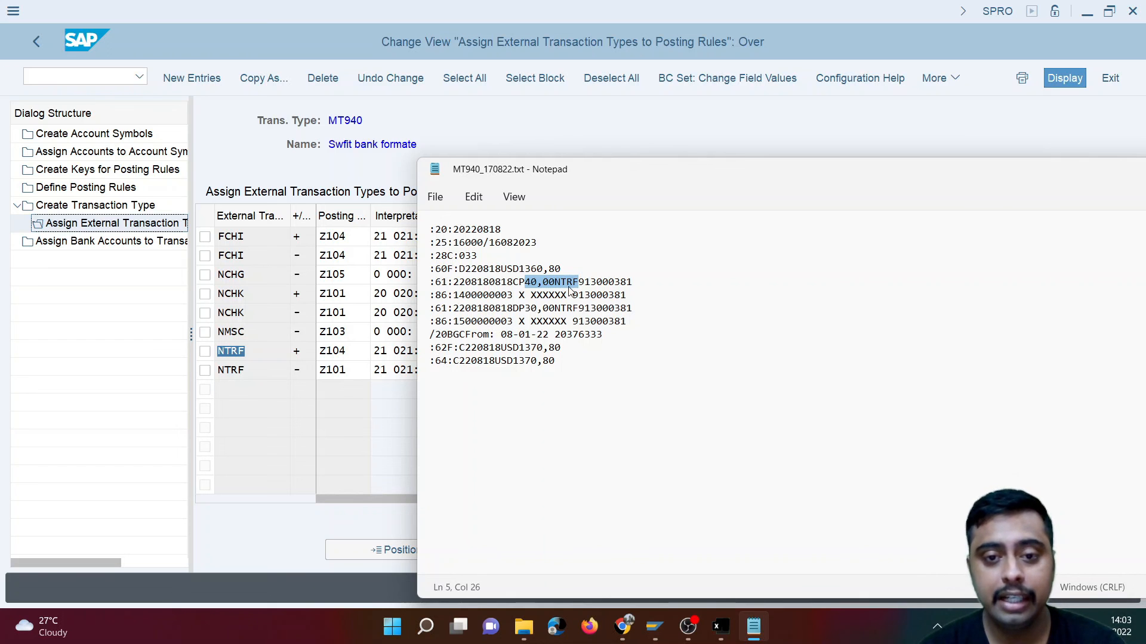
- Back in SAP, compare the plus and minus signs and the posting rules of the two NTRF entries
{"action": "left_click", "coordinate": [369, 442]}
{"action": "left_click", "coordinate": [256, 355]}
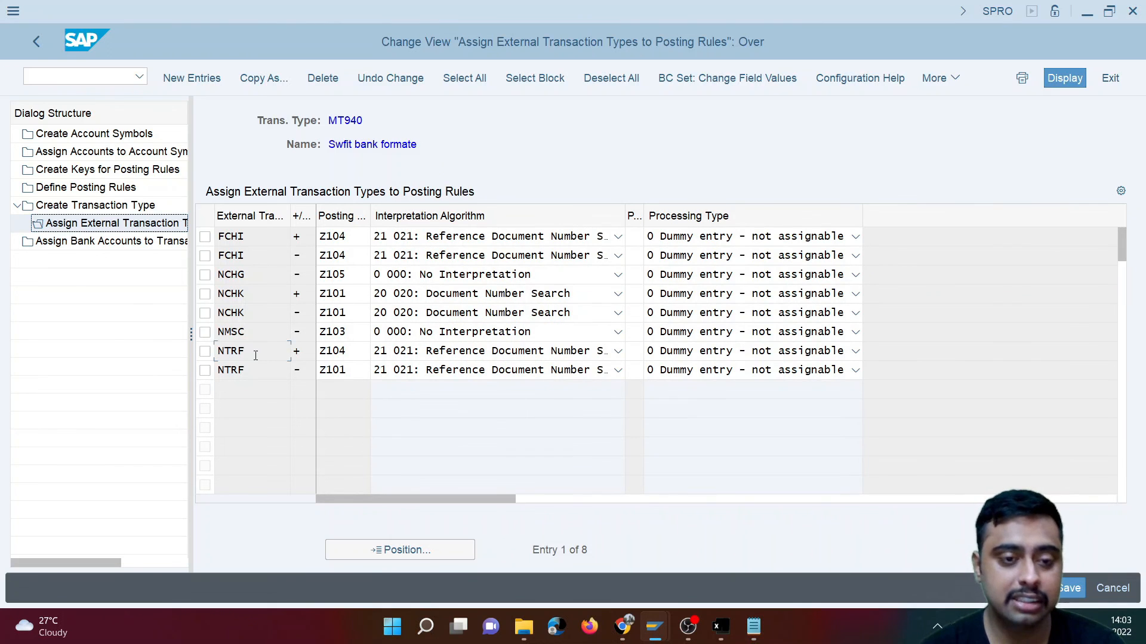
{"action": "key", "text": "Tab"}
{"action": "left_click", "coordinate": [305, 358]}
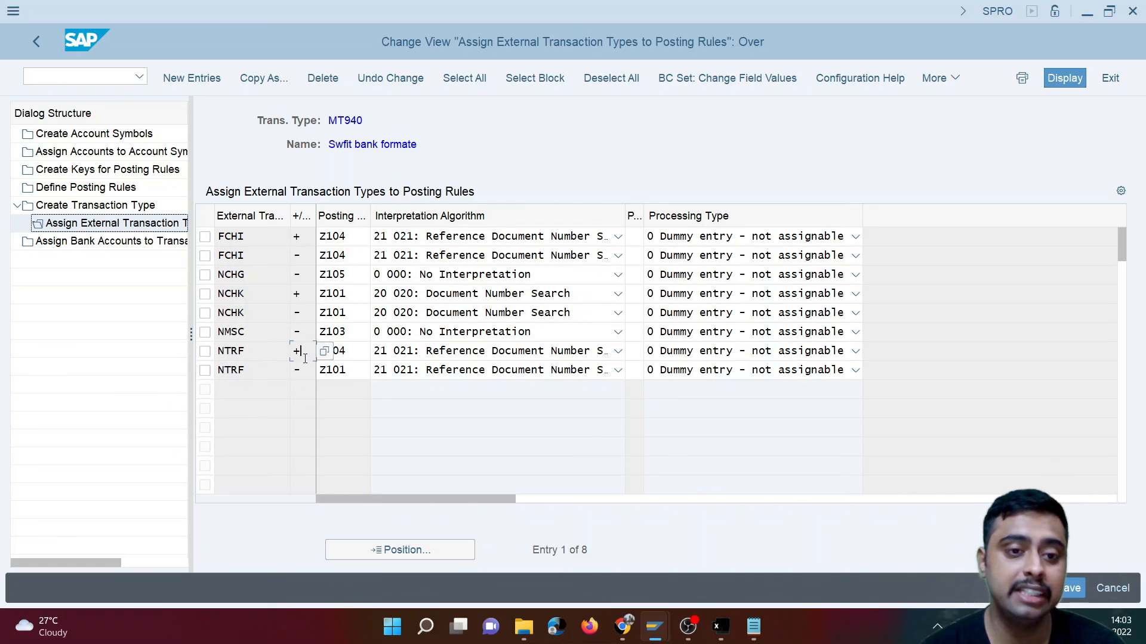
{"action": "left_click_drag", "start_coordinate": [307, 371], "coordinate": [286, 378]}
{"action": "left_click_drag", "start_coordinate": [364, 352], "coordinate": [308, 357]}
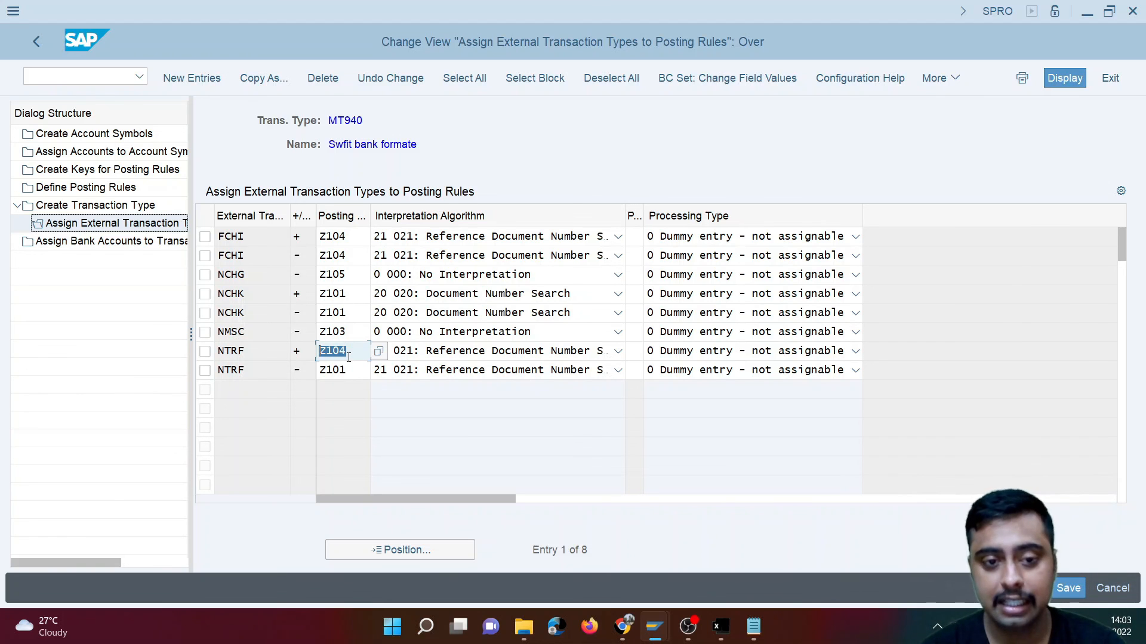
{"action": "left_click_drag", "start_coordinate": [351, 369], "coordinate": [317, 374]}
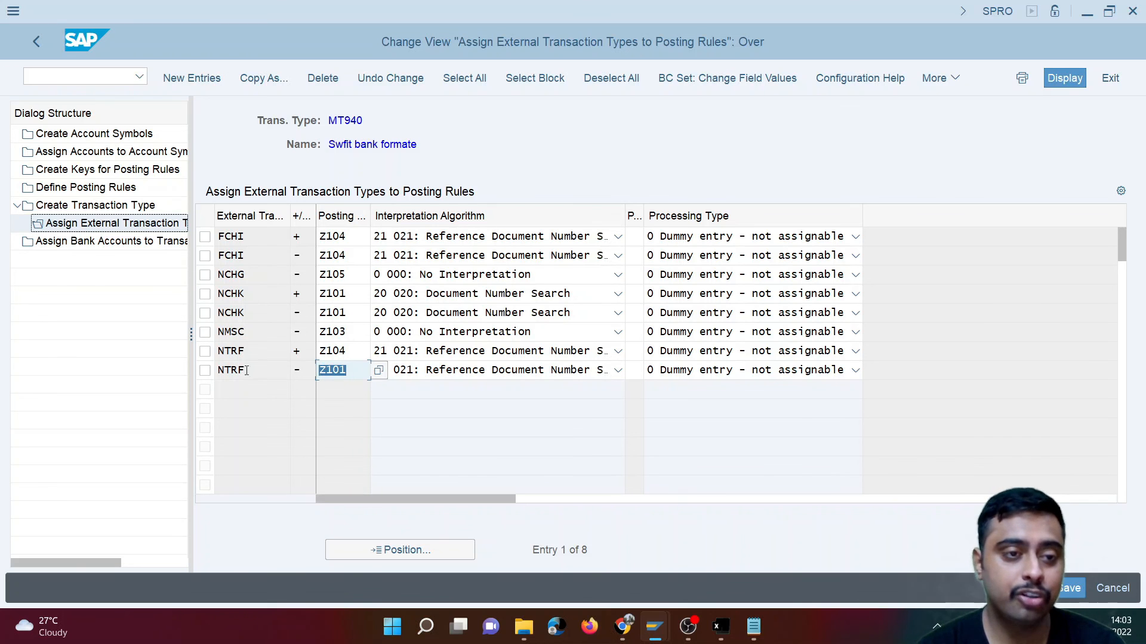
- Position the list of defined posting rules at Z101 and open the details of that rule
{"action": "left_click", "coordinate": [114, 189]}
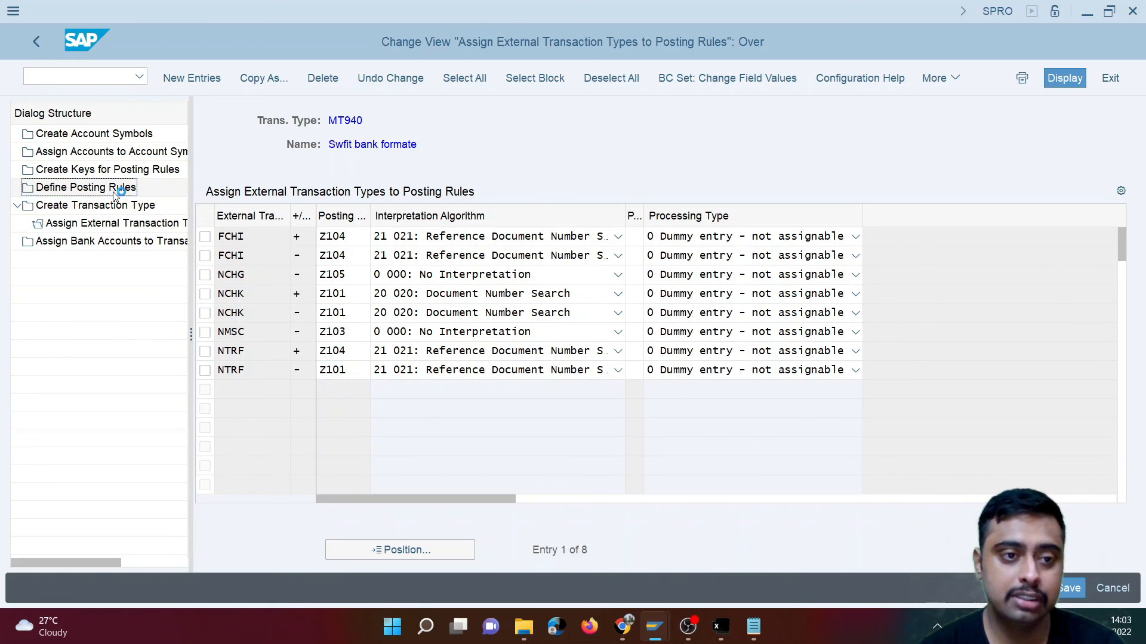
{"action": "left_click", "coordinate": [437, 548]}
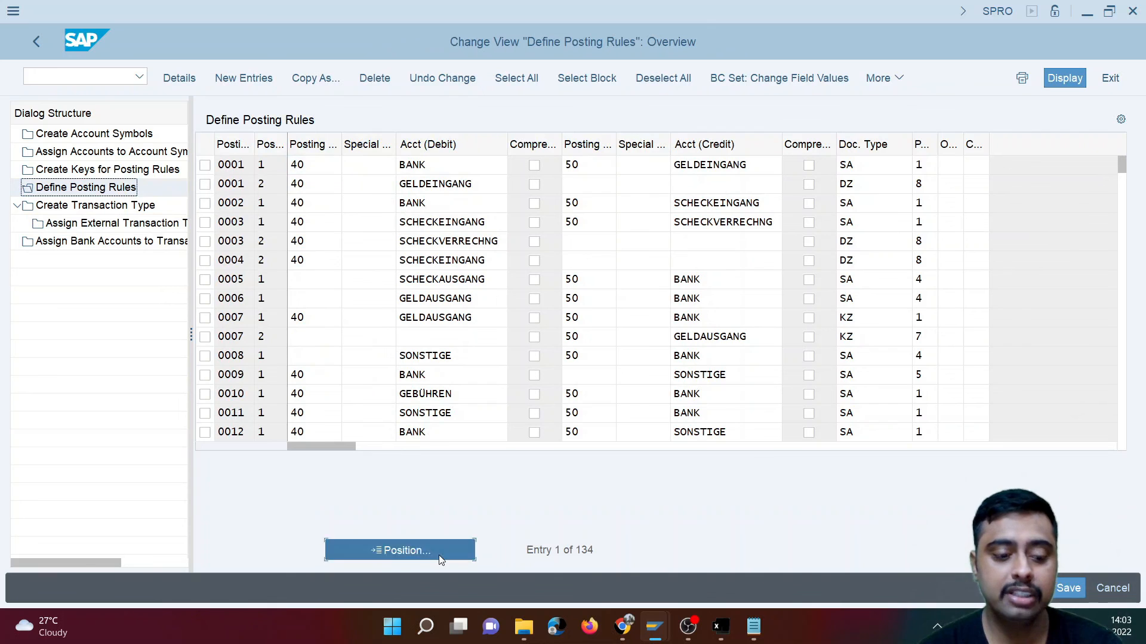
{"action": "type", "text": "z101"}
{"action": "key", "text": "Return"}
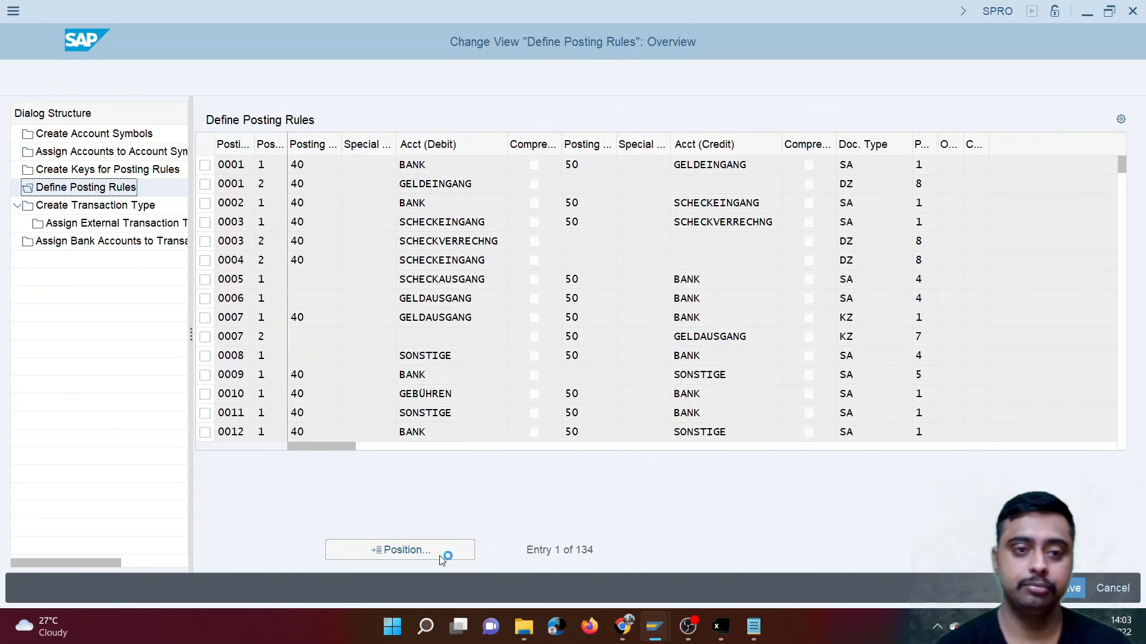
{"action": "left_click_drag", "start_coordinate": [480, 167], "coordinate": [398, 165]}
{"action": "left_click", "coordinate": [206, 166]}
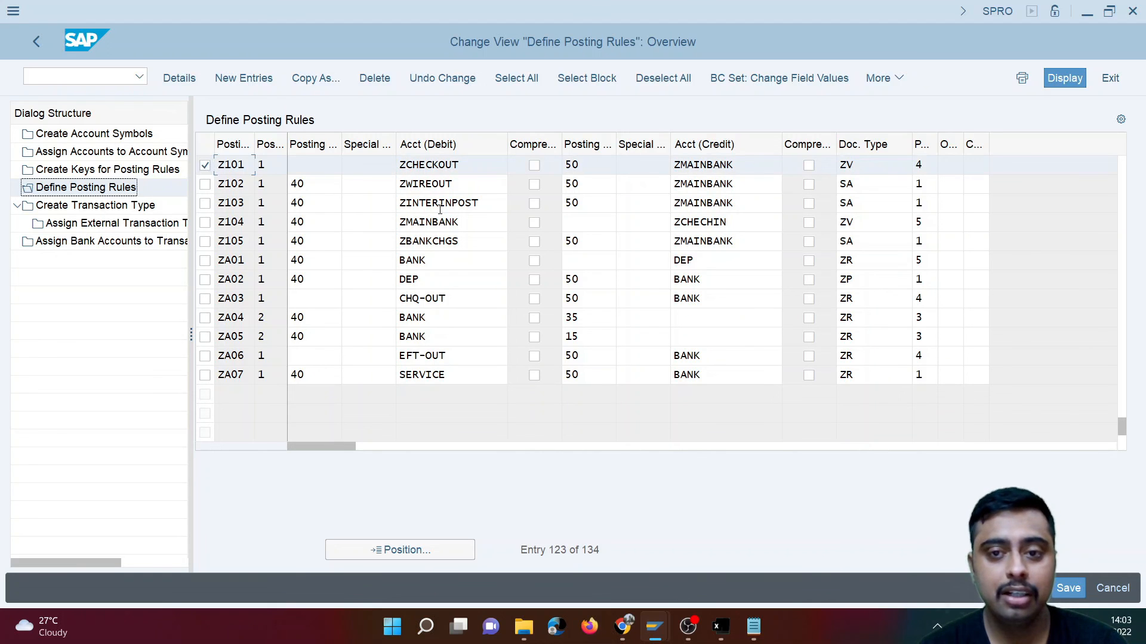
{"action": "double_click", "coordinate": [742, 166]}
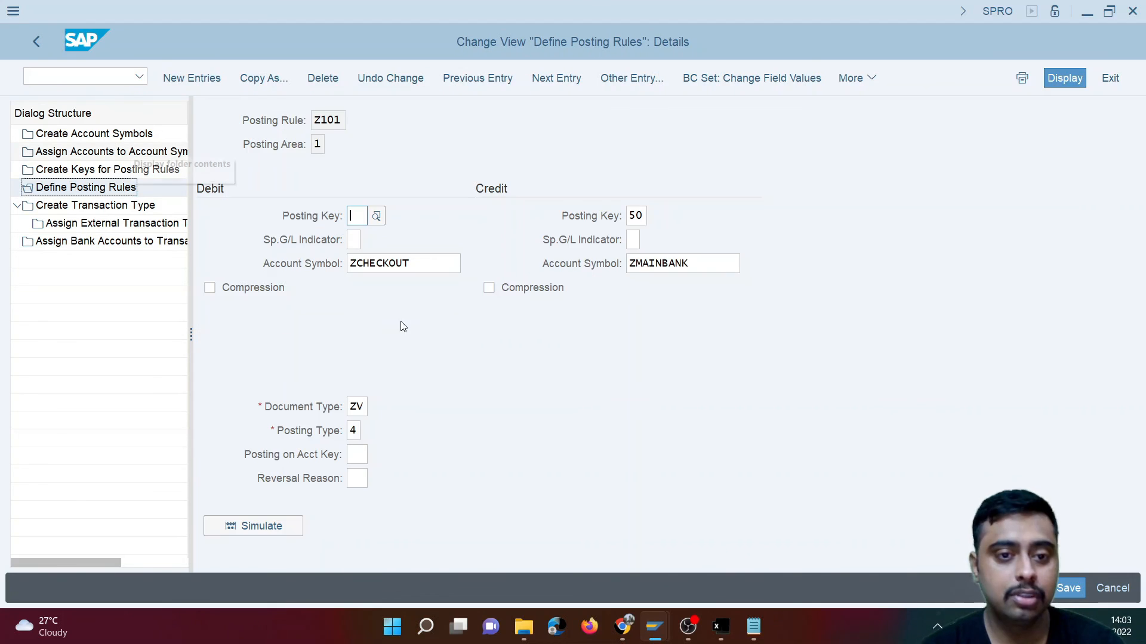
- Review posting rule Z101's credit account symbol and possible posting types, and return to the posting rules overview
{"action": "left_click", "coordinate": [714, 264]}
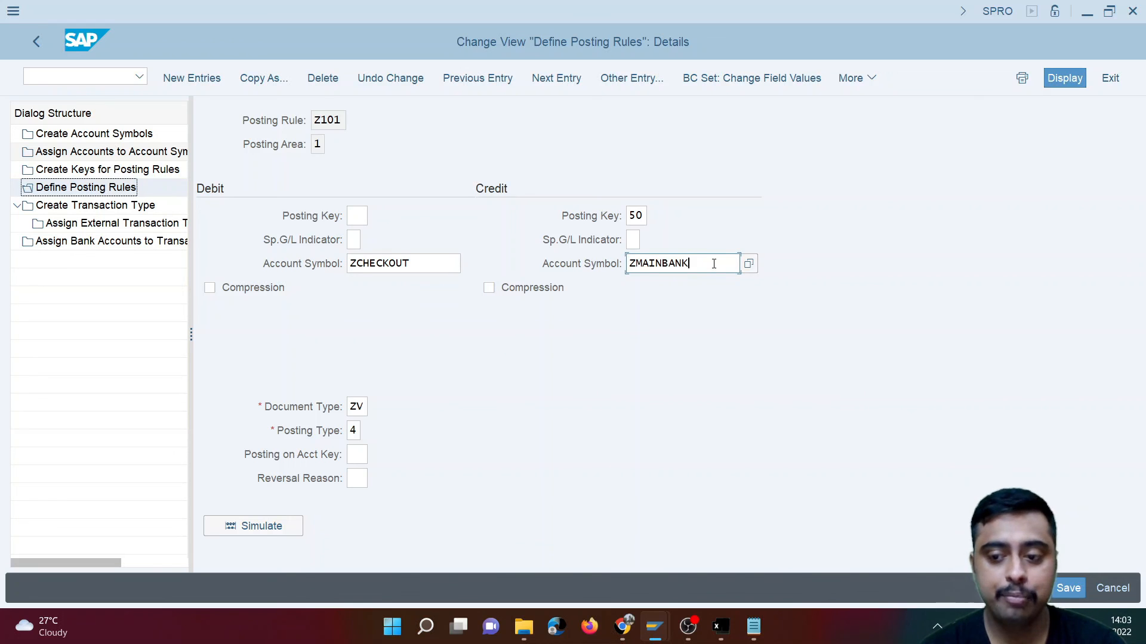
{"action": "left_click", "coordinate": [374, 432]}
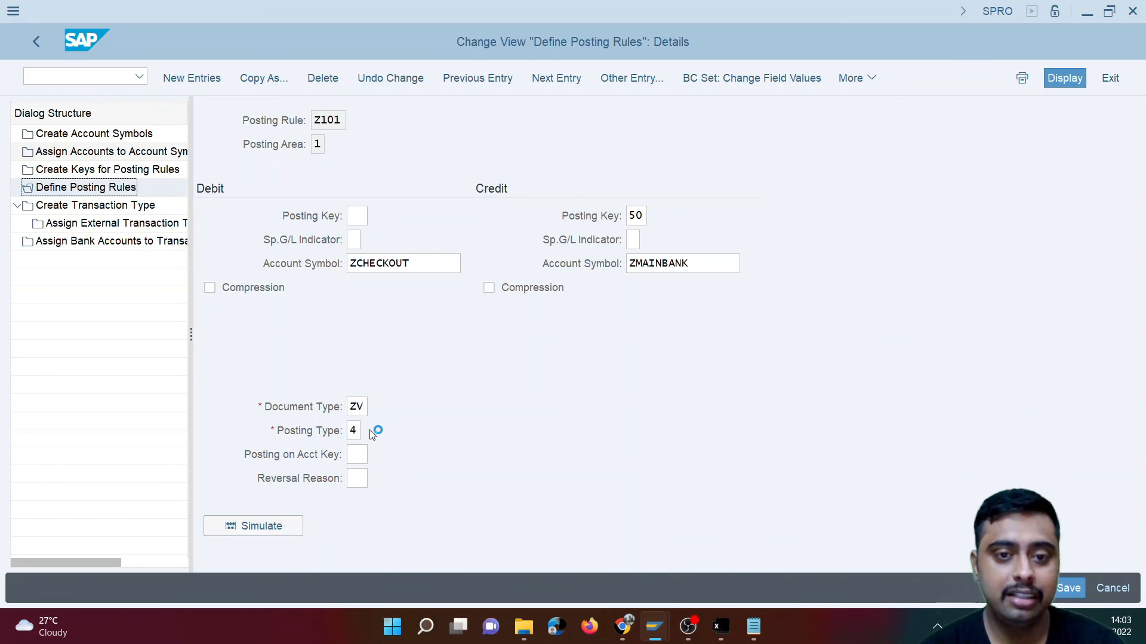
{"action": "left_click", "coordinate": [417, 359]}
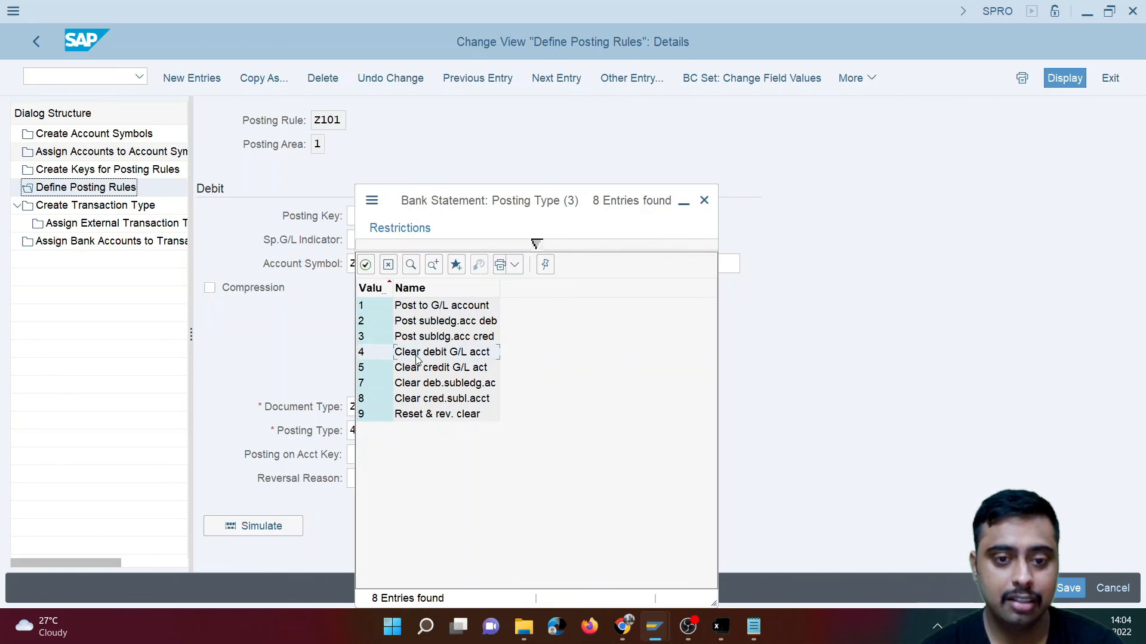
{"action": "left_click", "coordinate": [389, 266]}
{"action": "left_click", "coordinate": [35, 43]}
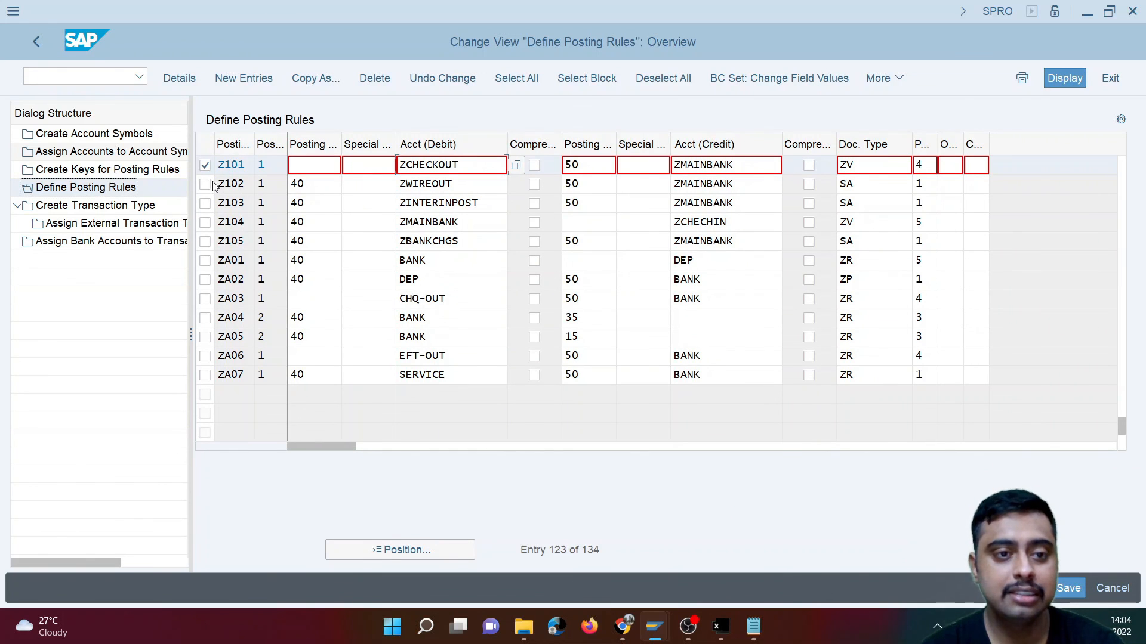
- Open the details of posting rule Z104 and examine its debit and credit account symbols
{"action": "left_click", "coordinate": [205, 224]}
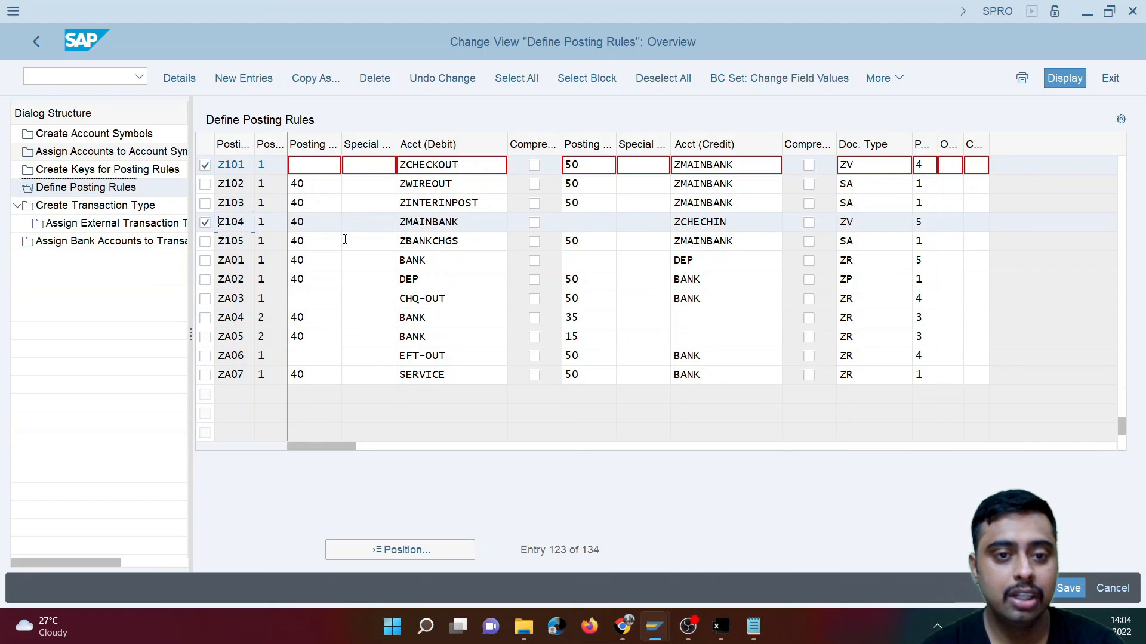
{"action": "double_click", "coordinate": [365, 224]}
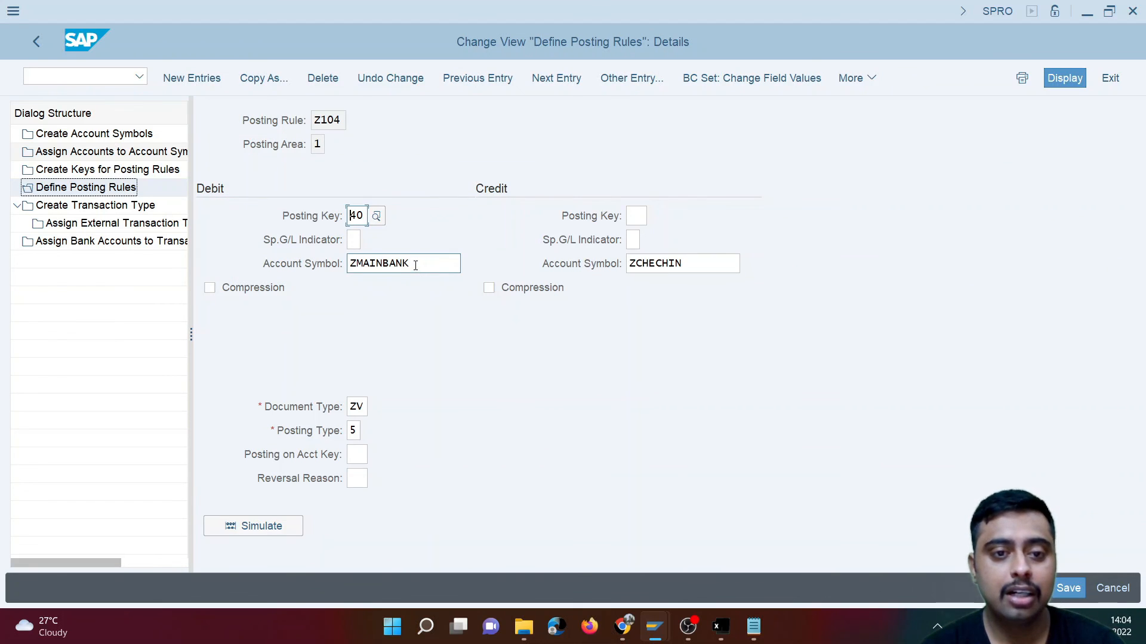
{"action": "left_click_drag", "start_coordinate": [415, 266], "coordinate": [346, 258]}
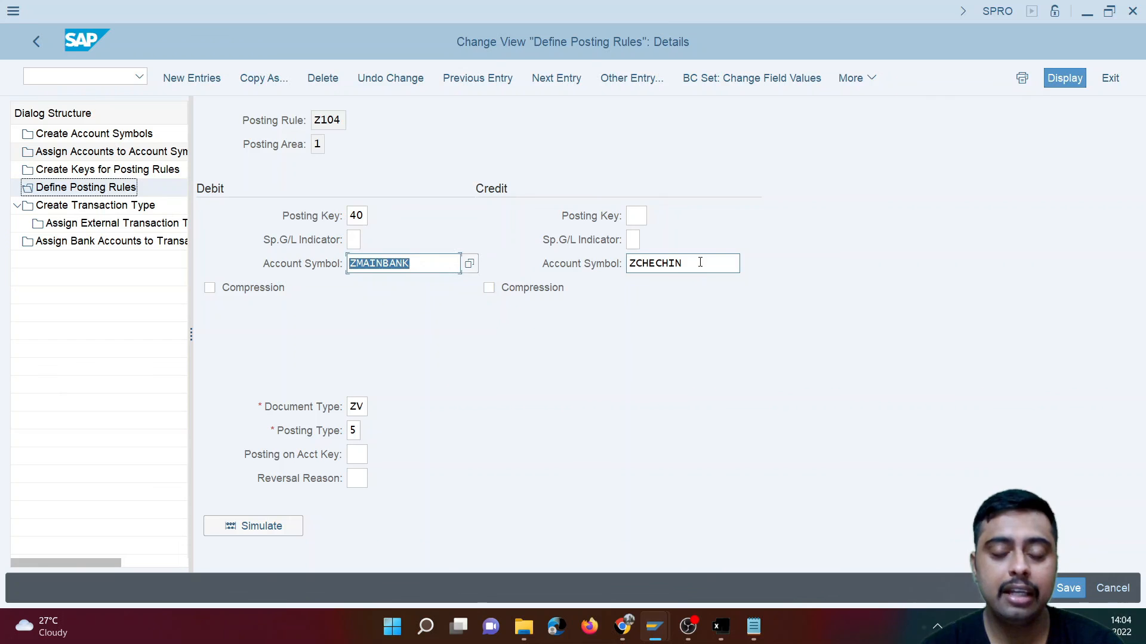
{"action": "left_click_drag", "start_coordinate": [698, 263], "coordinate": [626, 263]}
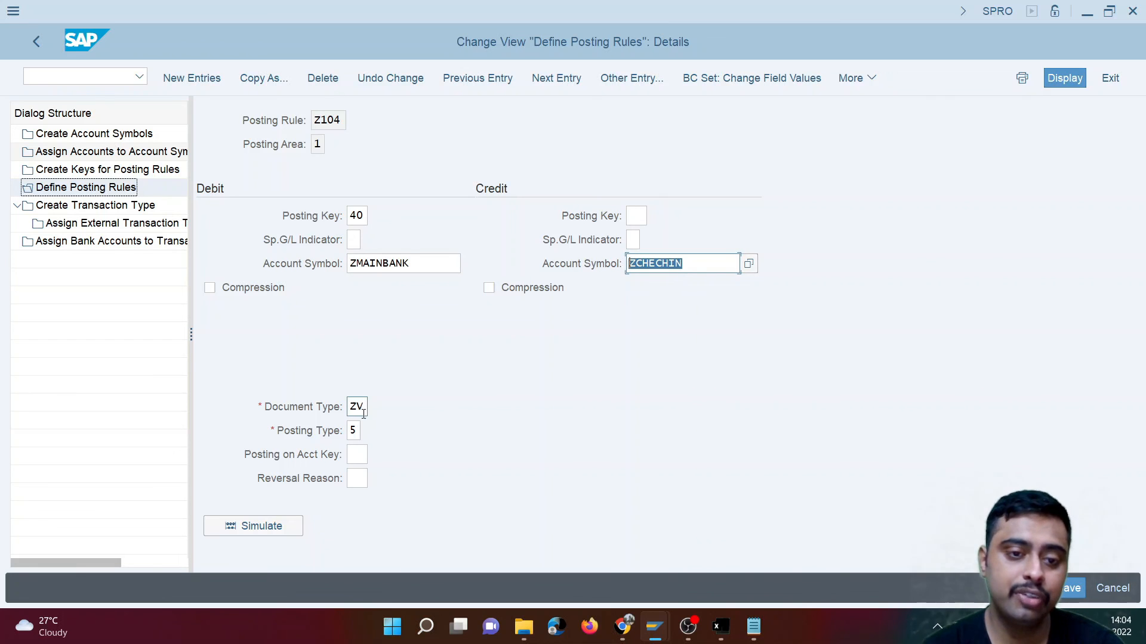
- Look up the meaning of Z104's posting type in the value list and relate it to the credit account symbol
{"action": "left_click", "coordinate": [355, 431]}
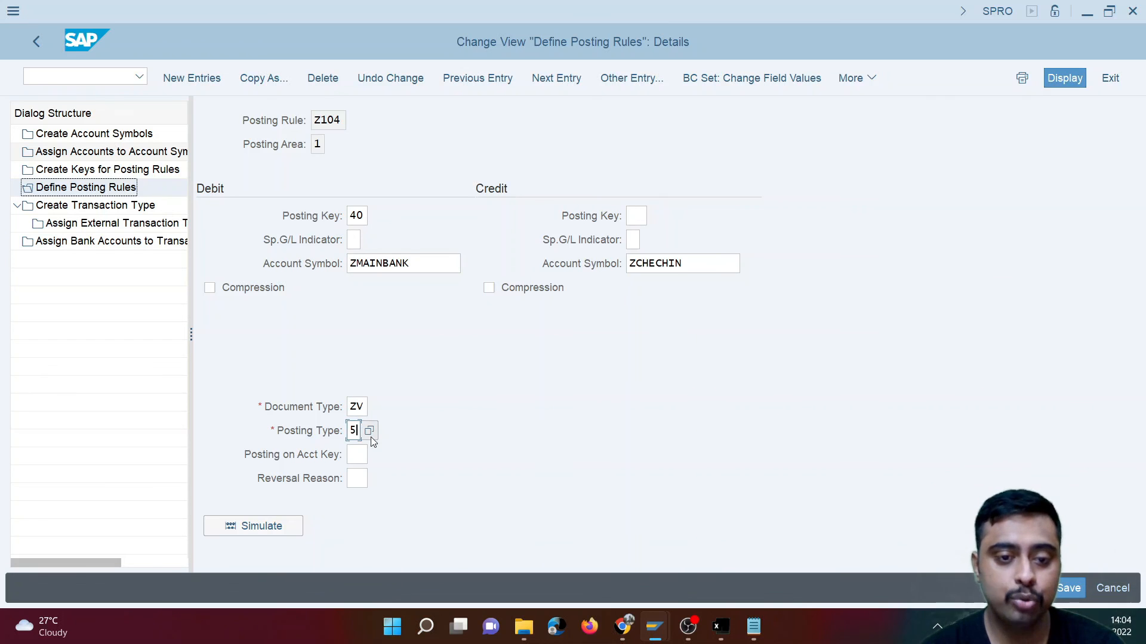
{"action": "left_click", "coordinate": [369, 435]}
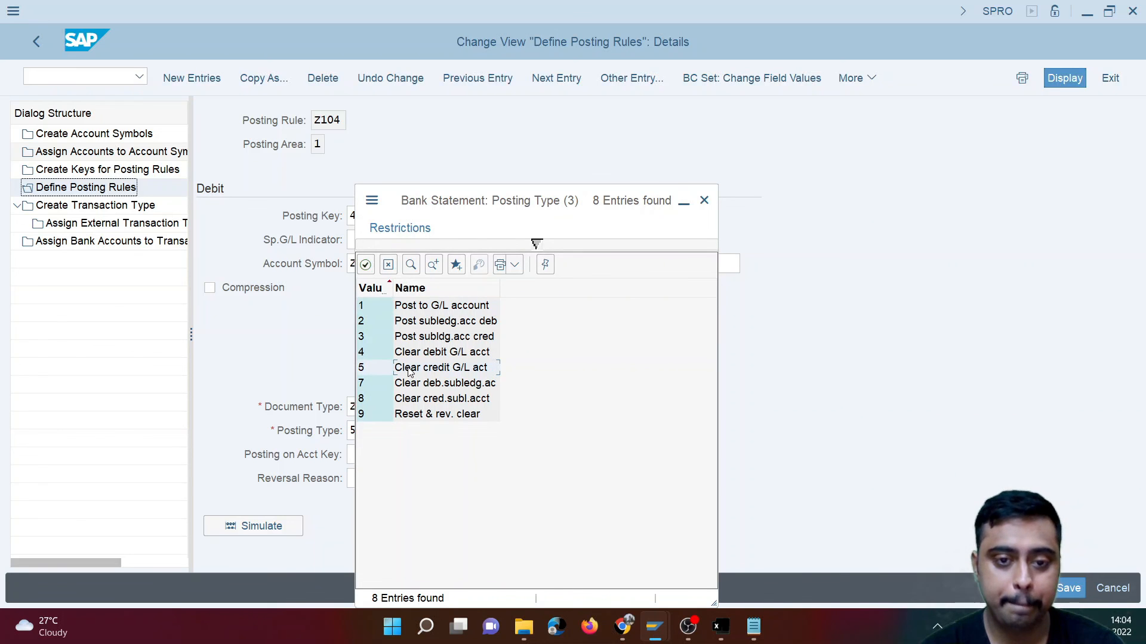
{"action": "left_click", "coordinate": [388, 265]}
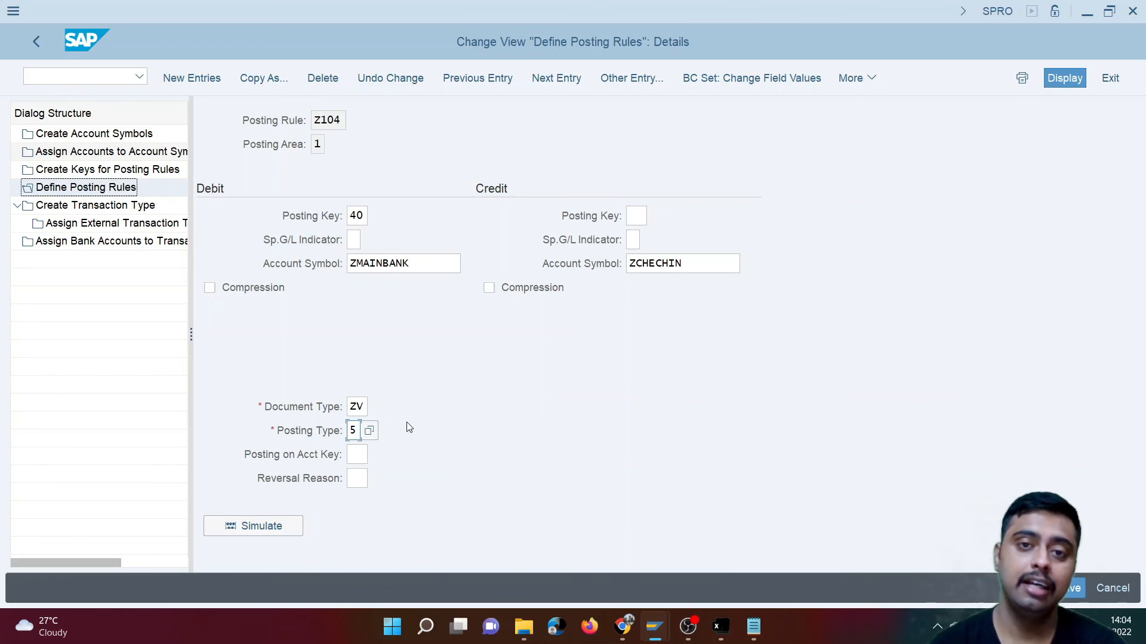
{"action": "left_click", "coordinate": [675, 264]}
{"action": "left_click_drag", "start_coordinate": [679, 265], "coordinate": [696, 268]}
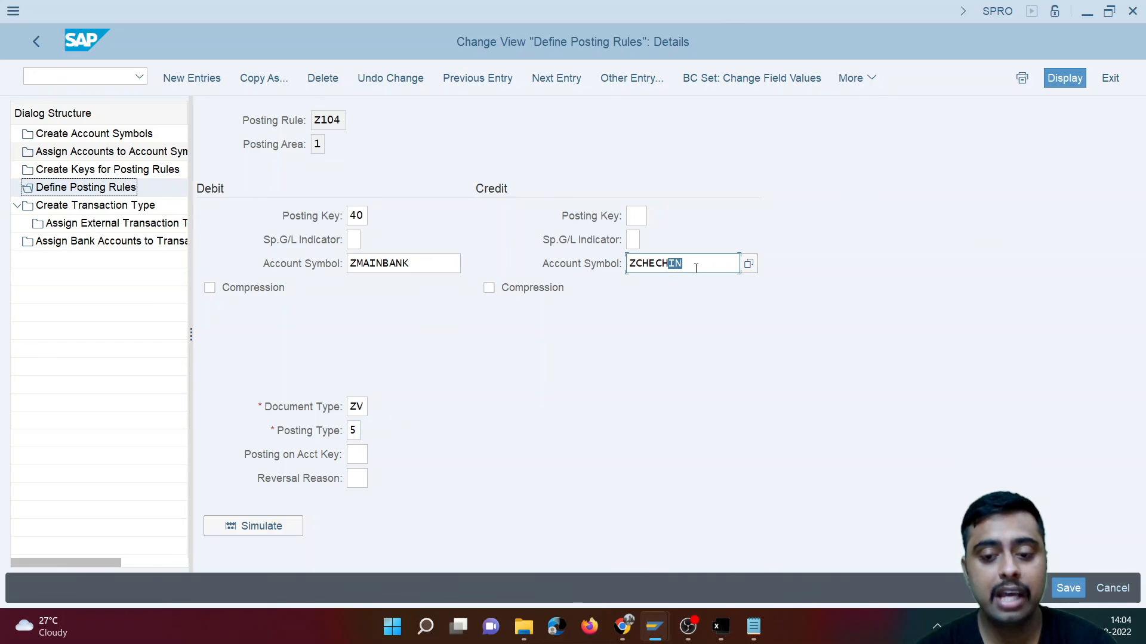
- Review the incoming payment document in FB03 and display the G/L line items of CITI Bank - Main in FBL3N
{"action": "mouse_move", "coordinate": [655, 627]}
{"action": "mouse_move", "coordinate": [571, 568]}
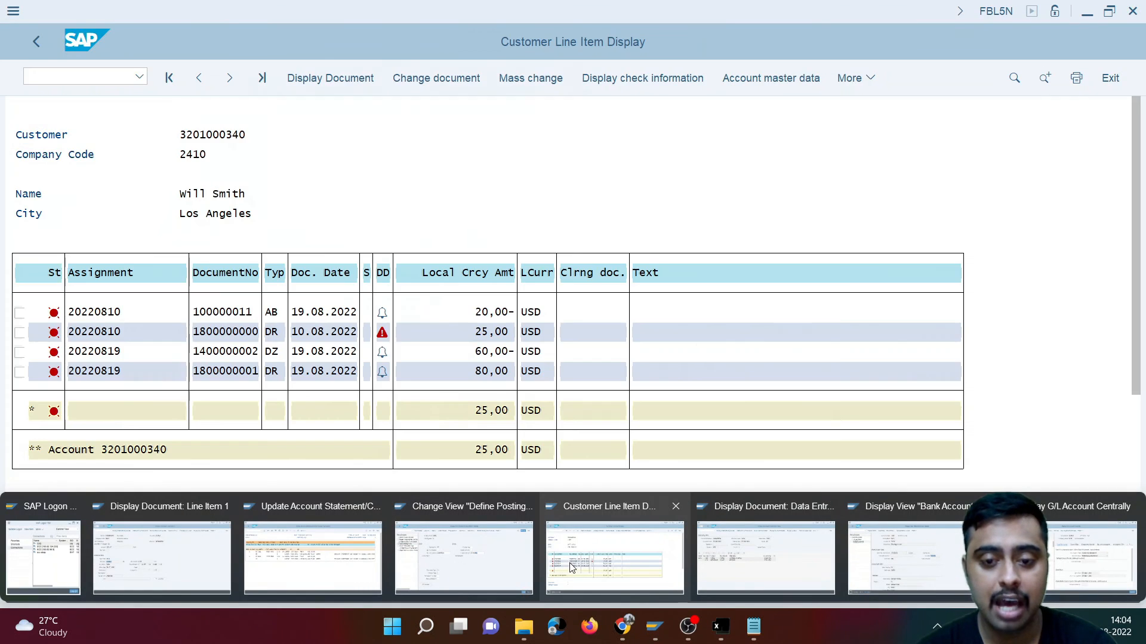
{"action": "mouse_move", "coordinate": [757, 557]}
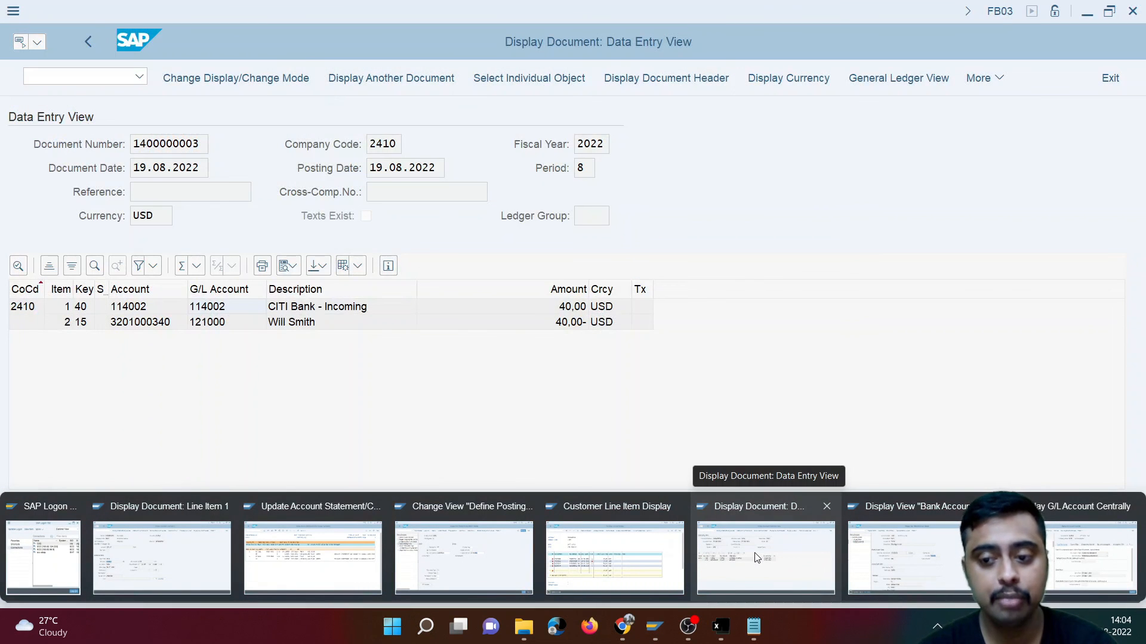
{"action": "left_click", "coordinate": [756, 558]}
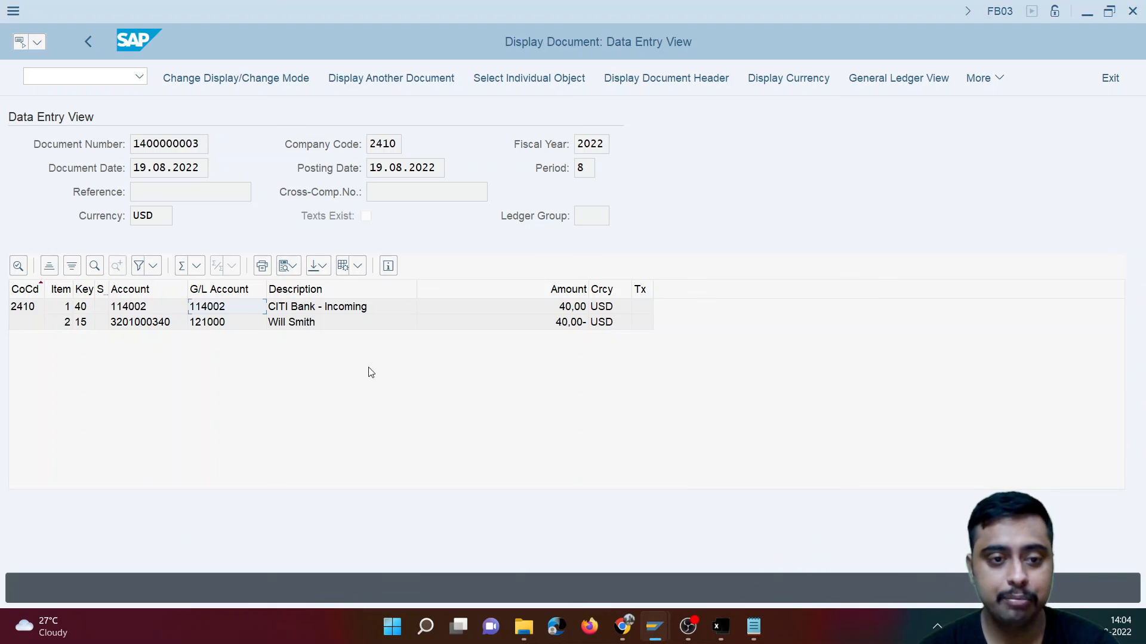
{"action": "mouse_move", "coordinate": [655, 627]}
{"action": "left_click", "coordinate": [659, 537]}
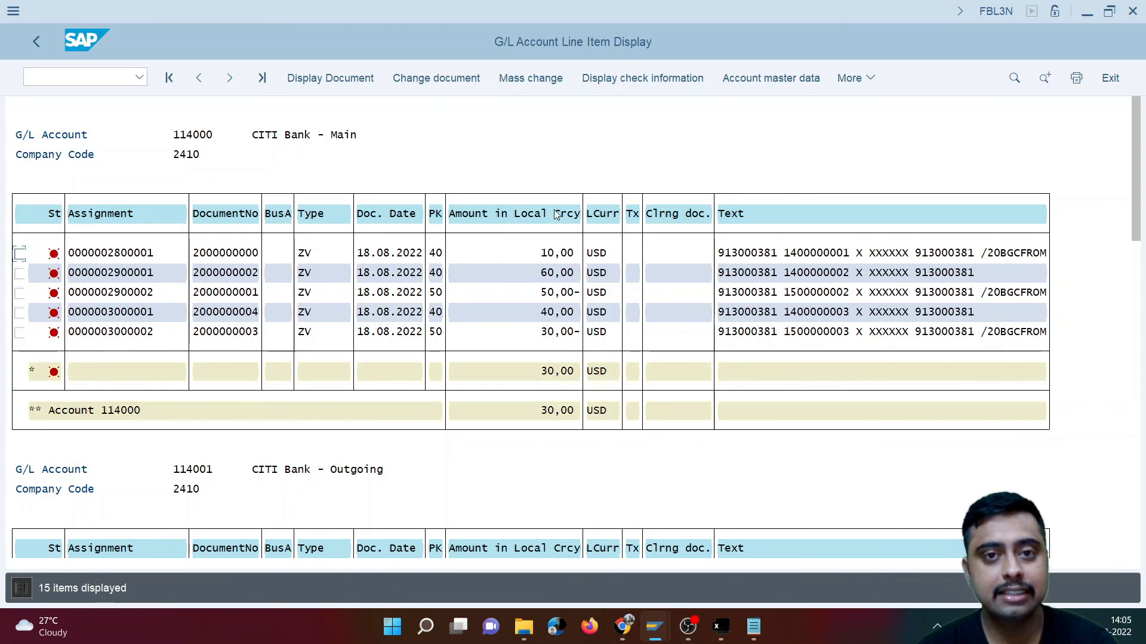
{"action": "left_click", "coordinate": [760, 413]}
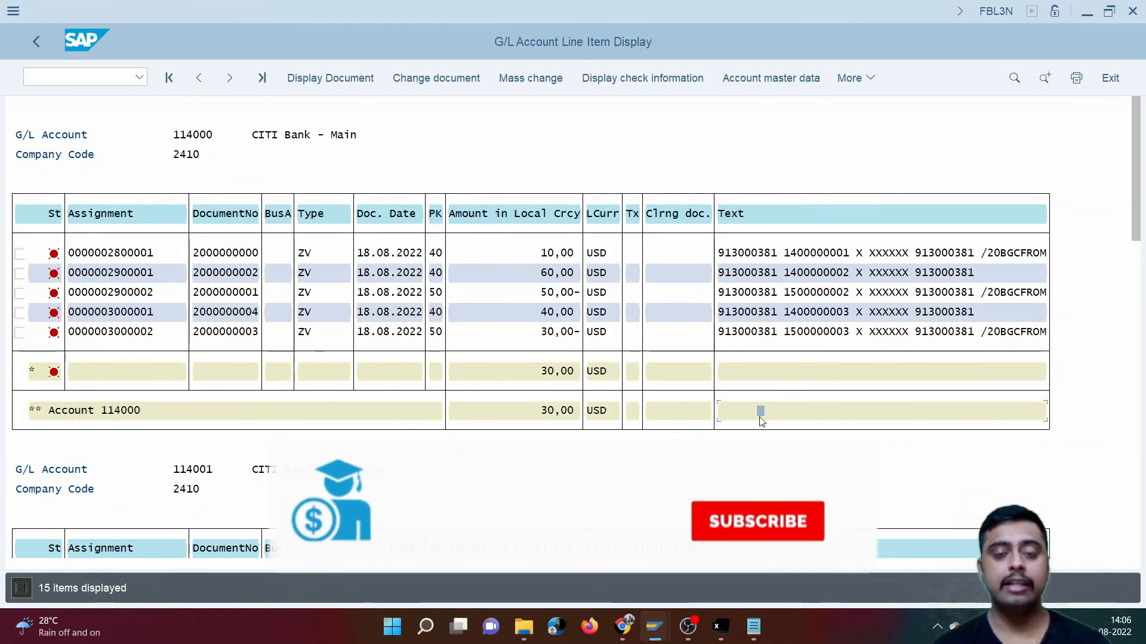